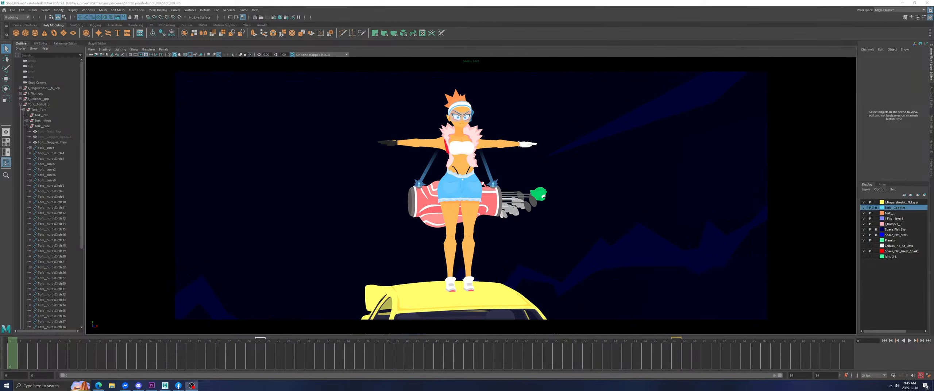
Collapse the Tonk group in the Outliner and show a close-up face view beside the shot camera.
left_click(744, 2)
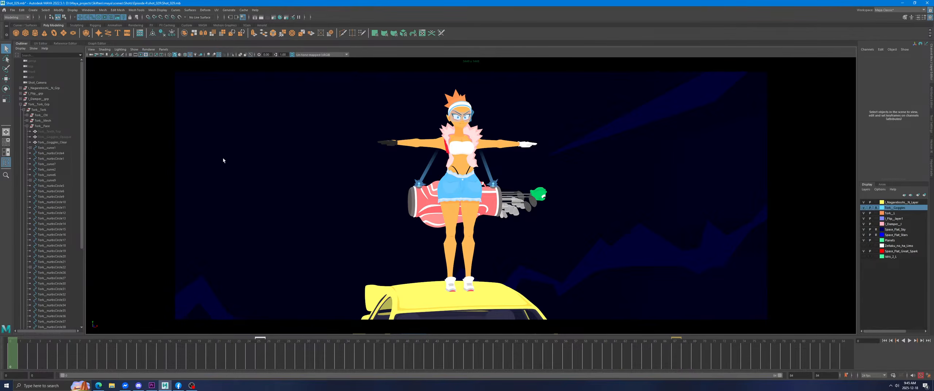
left_click(21, 104)
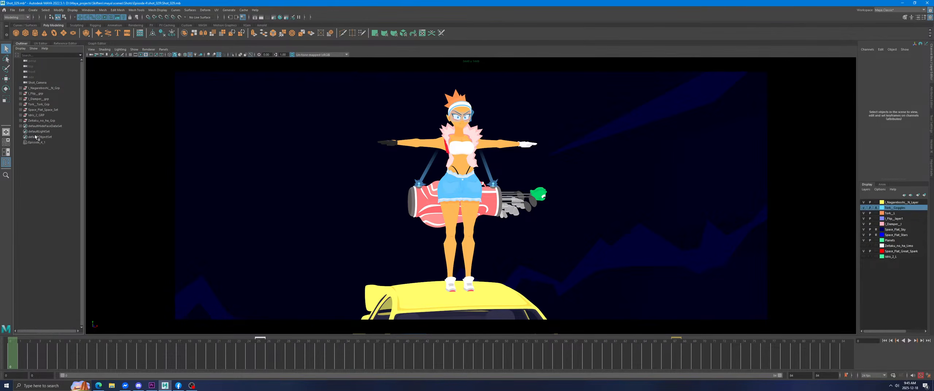
left_click(233, 55)
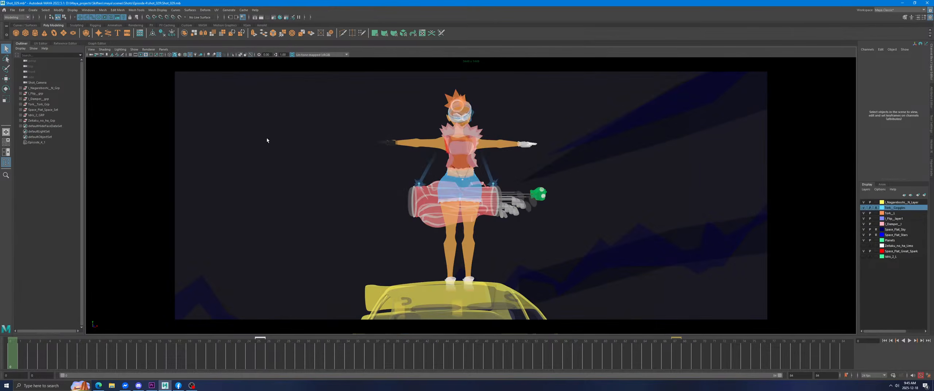
left_click(240, 55)
left_click(6, 78)
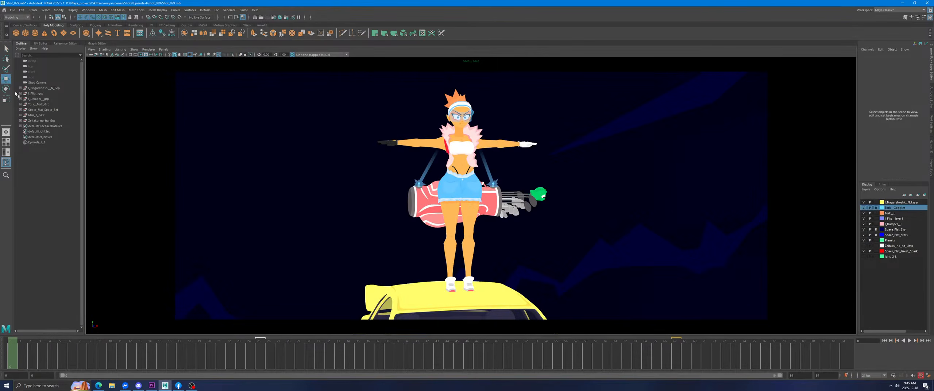
left_click(6, 152)
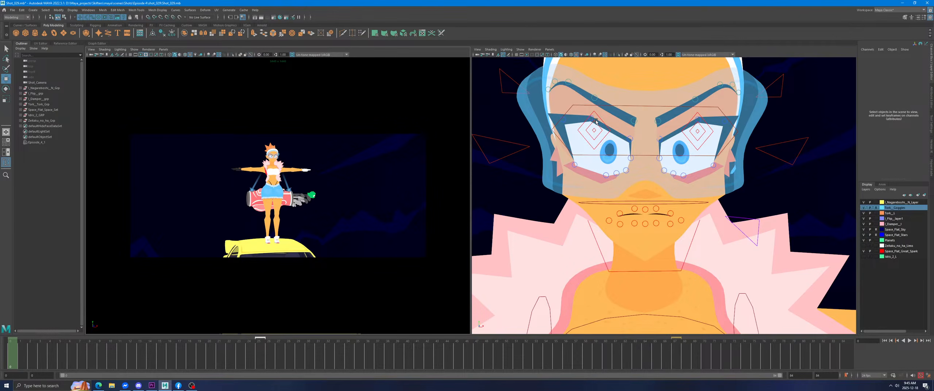
Select the upper-lip controls on both sides of Tonk's mouth and raise them together slightly.
left_click(658, 213)
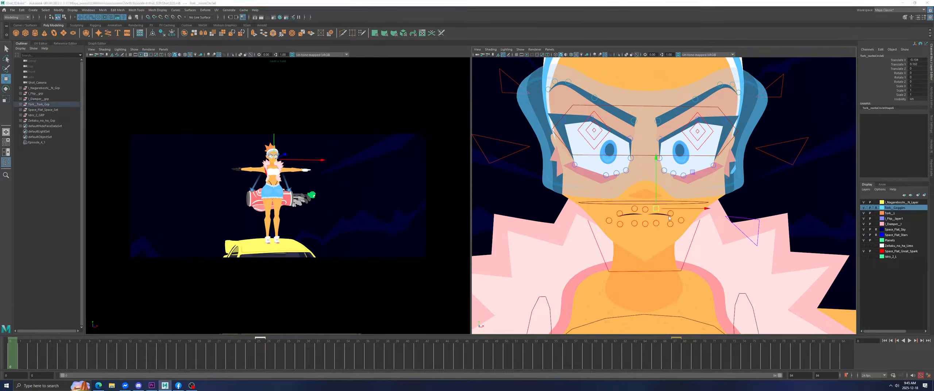
key("space")
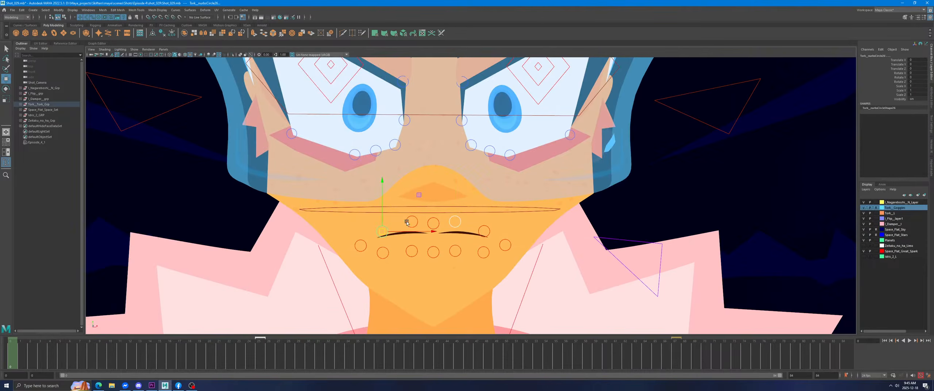
left_click(479, 224)
left_click(480, 227)
scroll(509, 219, "up", 2)
middle_click_drag(509, 219, 506, 124, "alt")
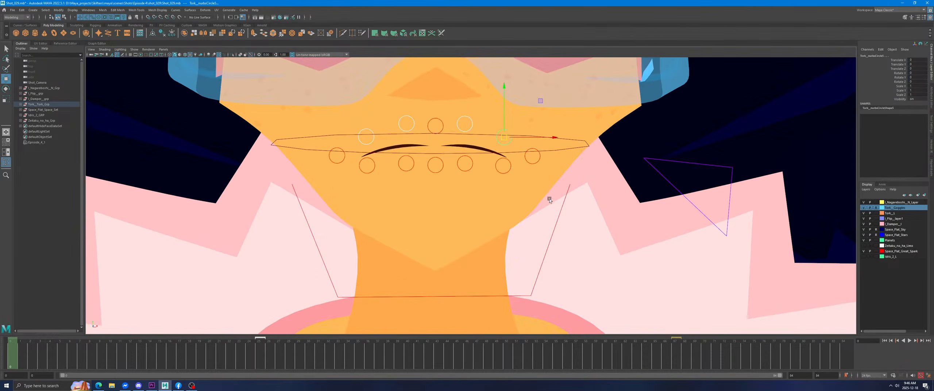
left_click_drag(506, 124, 507, 120)
scroll(452, 205, "up", 3)
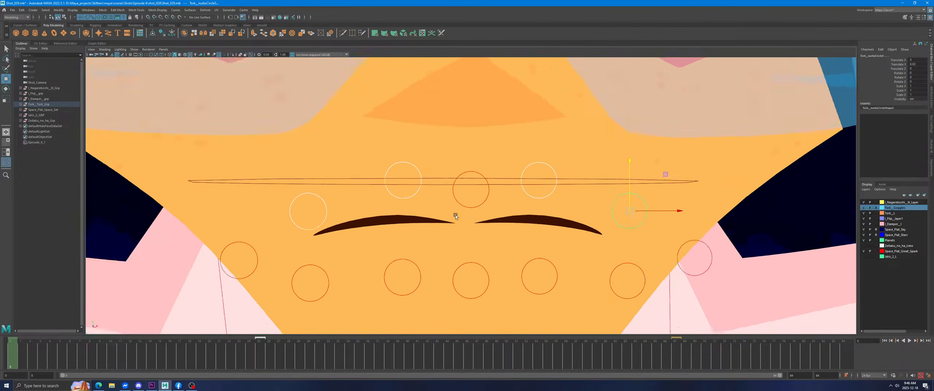
Adjust the centre control of Tonk's upper lip and check the mouth through the shot camera.
left_click(469, 206)
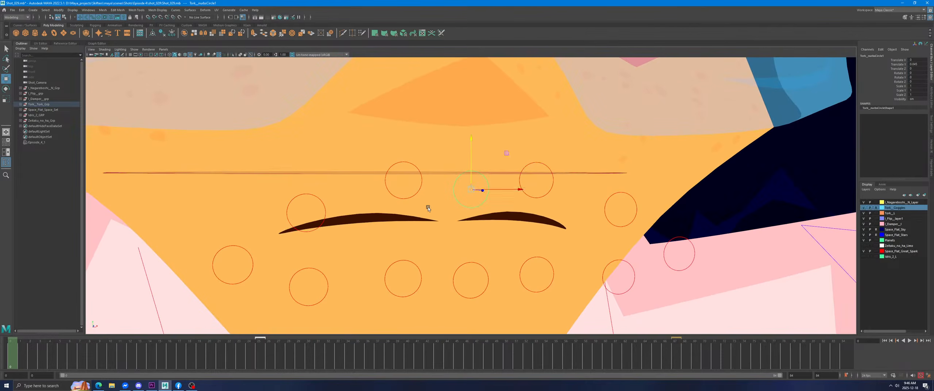
left_click(450, 204)
key("space")
key("space")
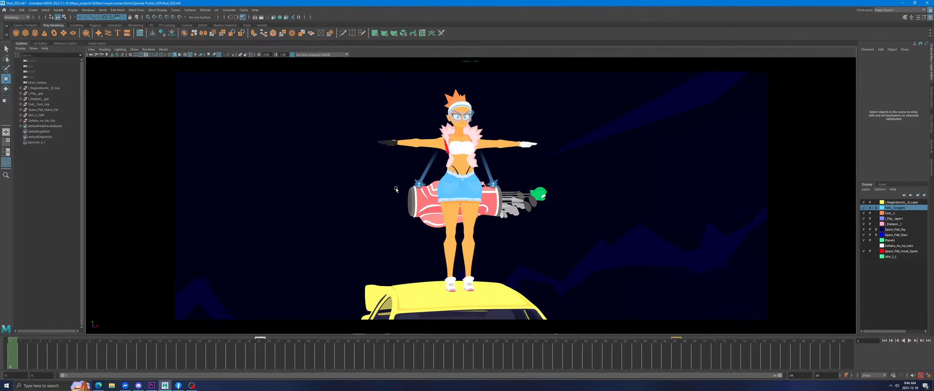
key("space")
key("space")
Fine-tune the inner and outer upper-lip controls one by one to even out Tonk's mouth line.
scroll(418, 197, "down", 2)
left_click(434, 191)
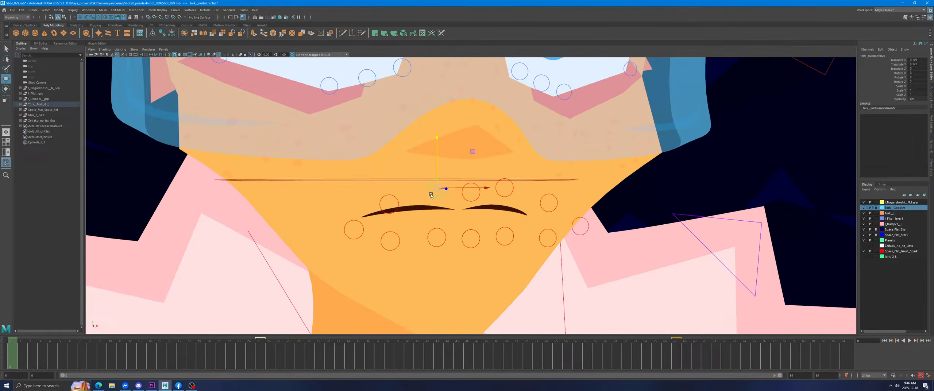
left_click_drag(447, 172, 422, 187, "alt")
left_click(395, 198)
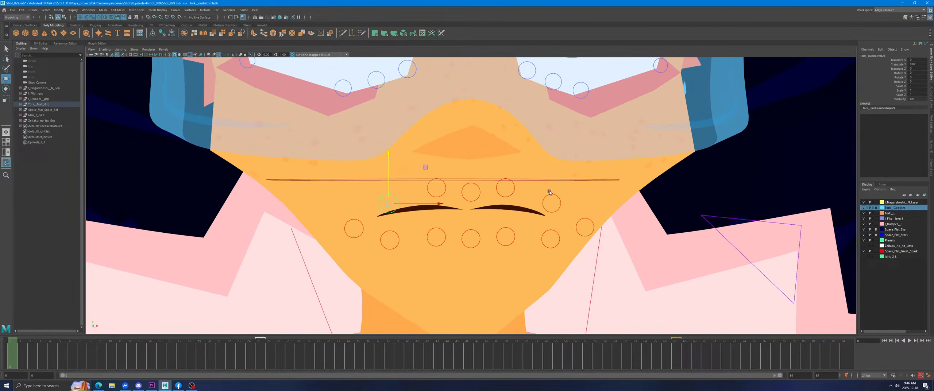
left_click(549, 192)
left_click(514, 187)
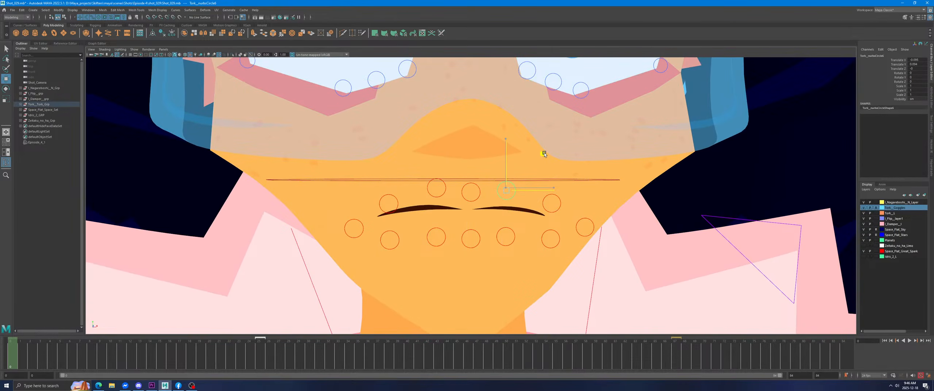
left_click(392, 197)
left_click(430, 187)
left_click_drag(430, 187, 451, 189, "alt")
left_click(429, 188)
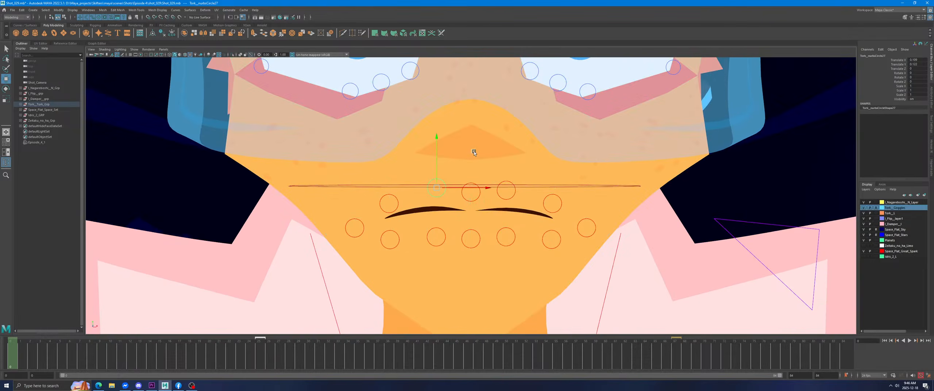
left_click(739, 191)
scroll(540, 193, "down", 3)
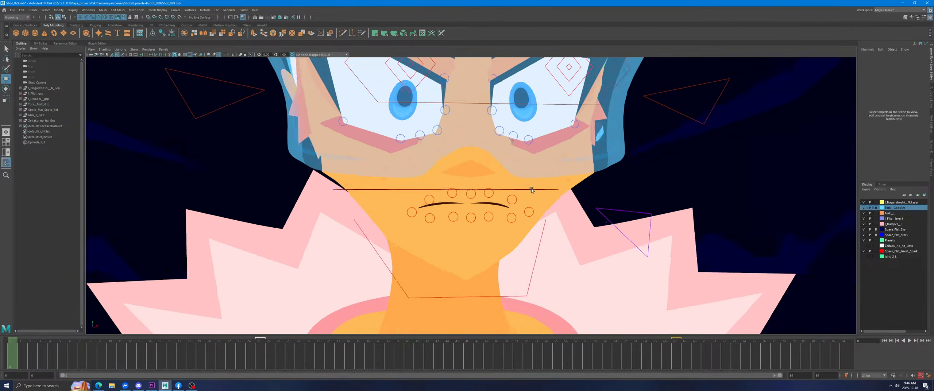
Select Tonk's head control for rotation and compare the close-up face with the shot camera view.
left_click(530, 190)
scroll(530, 190, "down", 3)
key("e")
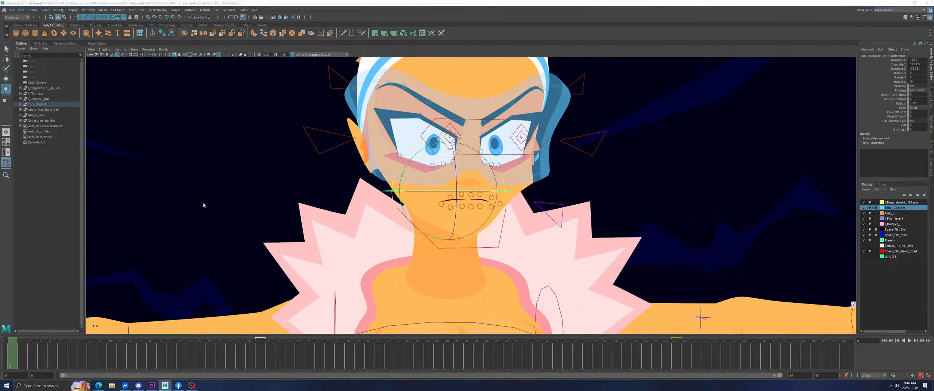
key("space")
key("space")
key("space")
key("space")
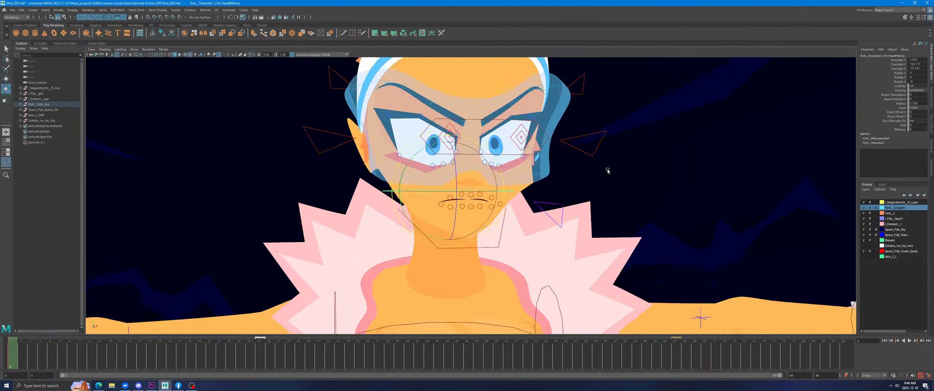
Select both of Tonk's shoulder controls and rotate the arms down from the T-pose to hang at her sides.
scroll(621, 138, "down", 3)
right_click_drag(622, 137, 644, 128)
right_click_drag(644, 128, 567, 181, "alt")
left_click_drag(566, 182, 551, 214, "alt")
left_click(438, 237)
middle_click_drag(439, 236, 439, 194, "alt")
left_click(510, 194, "shift")
left_click_drag(511, 194, 401, 96, "alt")
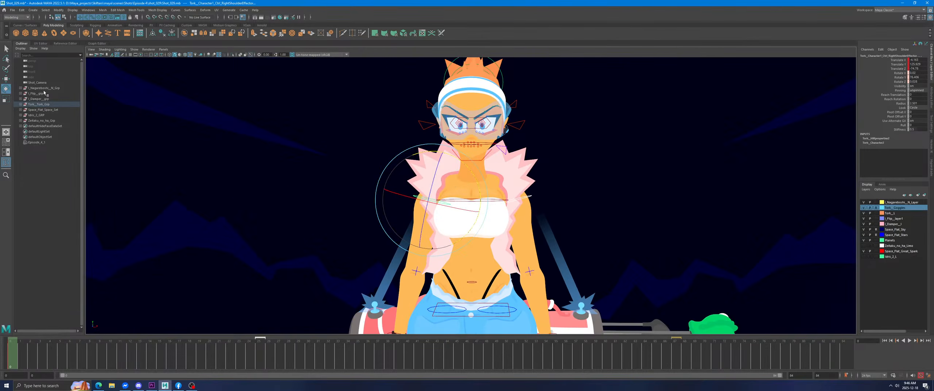
left_click(7, 79)
Open the Steam window from the system tray.
left_click(890, 385)
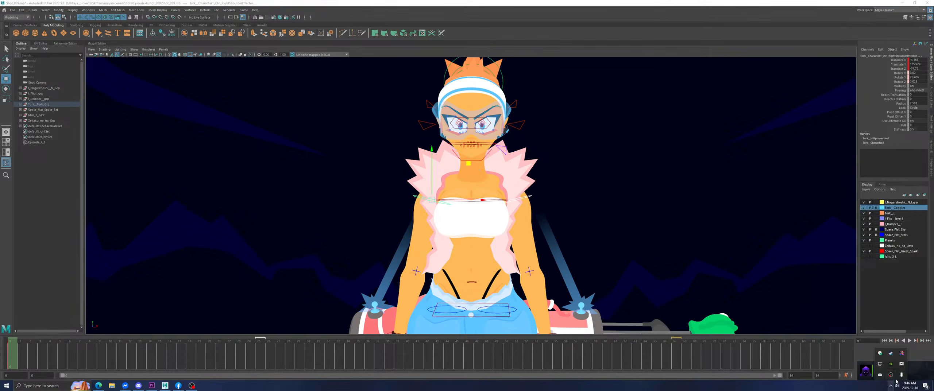
right_click(890, 354)
left_click(855, 233)
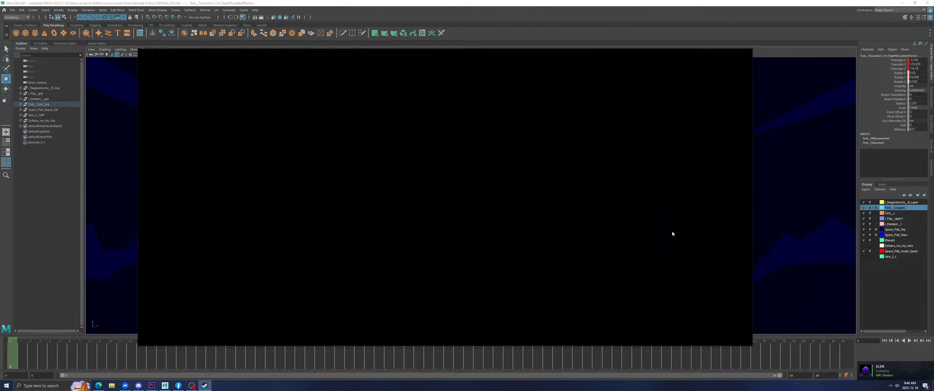
Lower Tonk's shoulder controls slightly.
middle_click_drag(544, 224, 448, 197, "alt")
scroll(485, 210, "up", 1)
left_click_drag(383, 158, 384, 161)
middle_click_drag(384, 161, 395, 91, "alt")
left_click(439, 211)
left_click(626, 144)
Reposition and rotate Tonk's hips control to shift her stance, and check it through the shot camera.
middle_click_drag(477, 232, 494, 258, "alt")
left_click_drag(494, 259, 474, 240)
left_click(584, 189)
left_click(449, 240)
left_click(6, 89)
left_click(299, 171)
left_click(449, 232)
left_click_drag(480, 191, 485, 194)
key("space")
key("space")
Switch to Premiere Pro, scrub the Episode 4 timeline to review the shot's storyboard, and return to Maya.
left_click(152, 386)
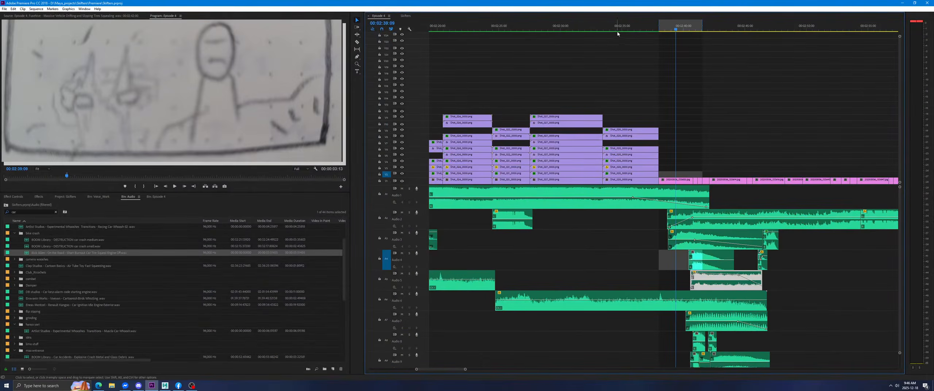
left_click(620, 29)
left_click_drag(620, 29, 621, 30)
left_click_drag(621, 3, 933, 36)
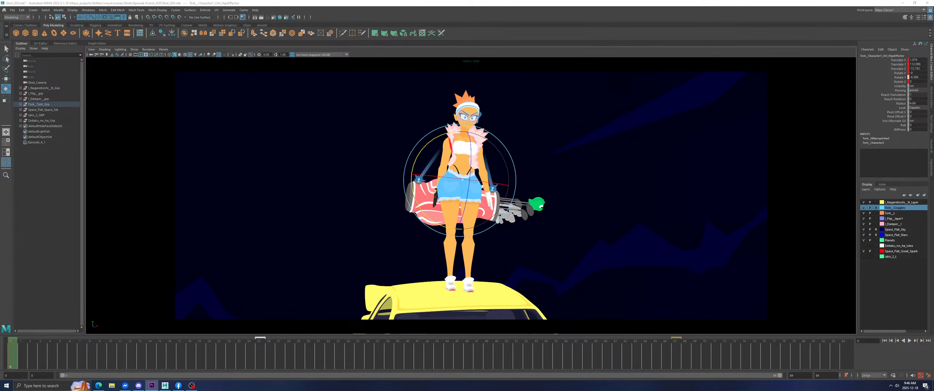
key("alt+Tab")
Rotate Tonk's hips control in the shot camera view to turn and tilt her whole body slightly.
left_click_drag(446, 135, 492, 165)
key("space")
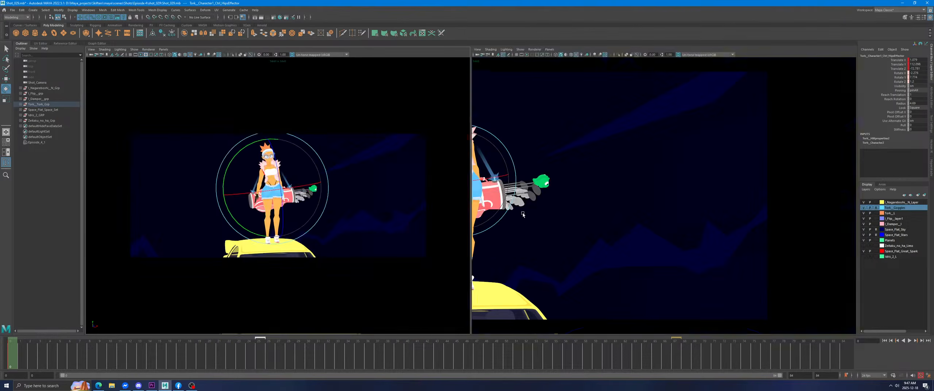
key("space")
middle_click_drag(490, 176, 475, 133, "alt")
scroll(476, 133, "down", 2)
left_click(476, 133)
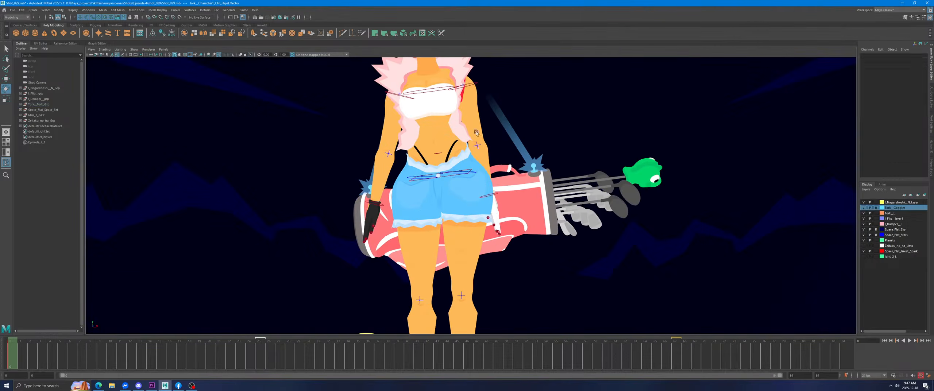
Rotate Tonk's right hip control to swing the right leg outward.
left_click(416, 176)
middle_click_drag(476, 196, 503, 172, "alt")
mouse_move(466, 171)
left_mouse_down()
mouse_move(490, 147)
mouse_move(458, 160)
left_mouse_up()
middle_click_drag(475, 296, 471, 233, "alt")
left_click_drag(471, 266, 471, 237, "alt")
middle_click_drag(471, 238, 470, 202, "alt")
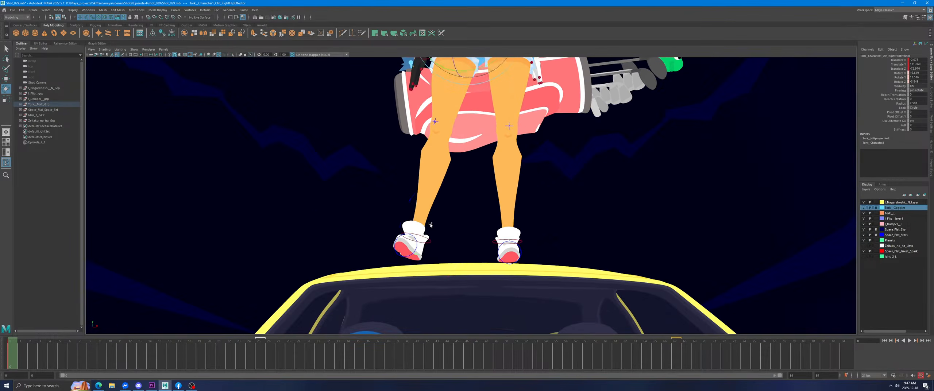
Rotate Tonk's right ankle control until the foot lies flat on the car roof.
left_click(424, 241)
left_click_drag(428, 201, 426, 220)
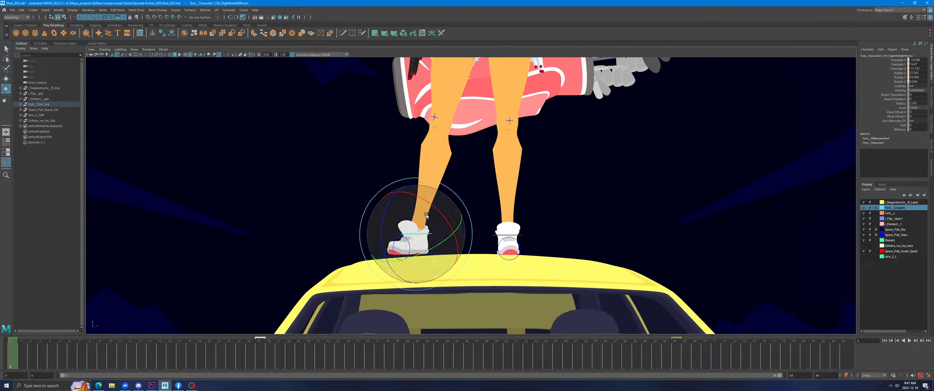
middle_click_drag(468, 195, 472, 220, "alt")
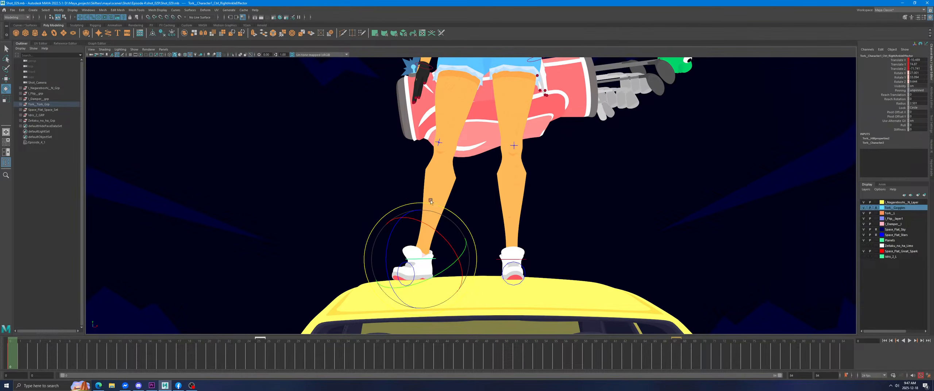
left_click_drag(428, 237, 428, 241)
Rotate Tonk's lower chest control to straighten her upper body over the tilted hips.
left_click(498, 259)
left_click_drag(528, 161, 528, 185, "alt")
left_click_drag(475, 137, 480, 147)
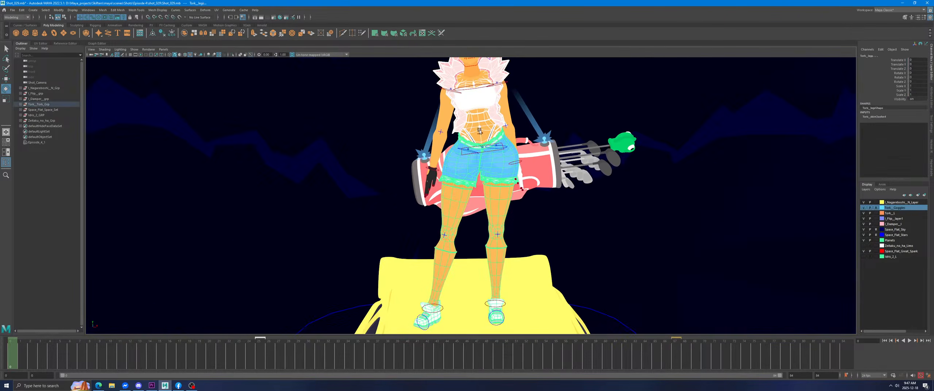
left_click(481, 136)
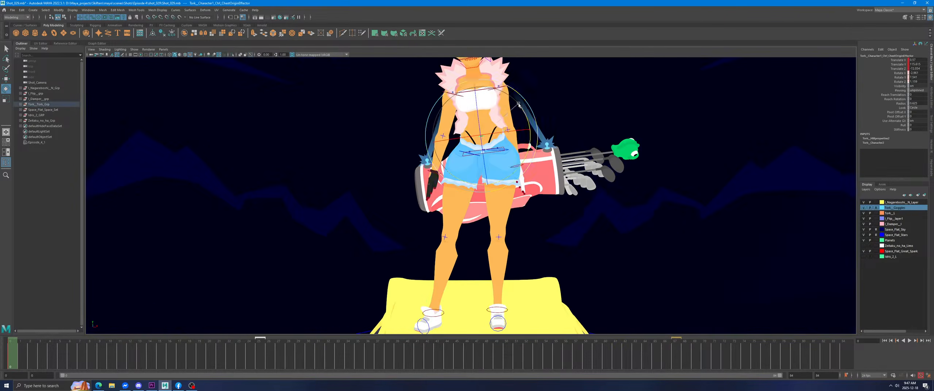
left_click_drag(518, 104, 527, 104)
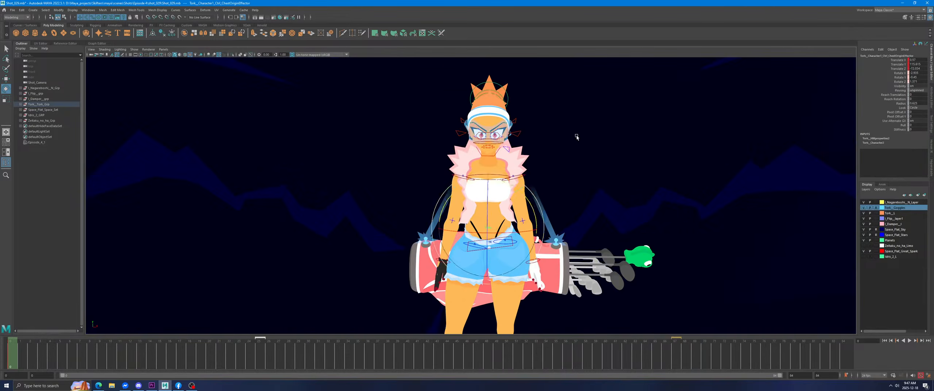
Rotate Tonk's head control slightly in the shot camera view.
left_click(482, 140)
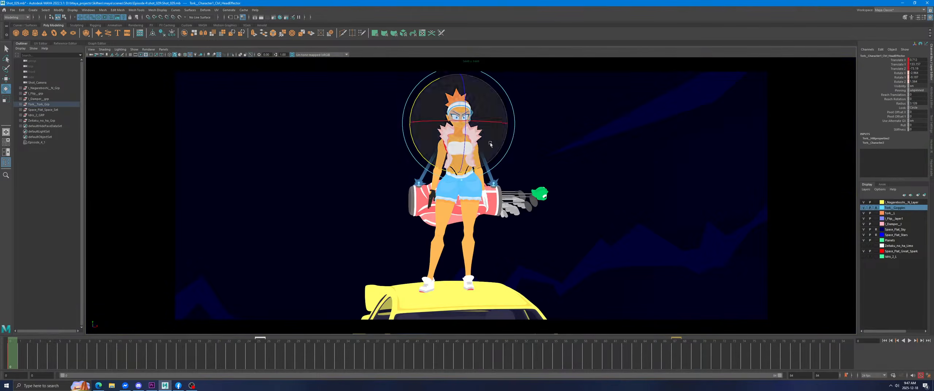
left_click_drag(478, 110, 480, 109)
key("space")
key("space")
Select the finger controls on both of Tonk's hands and rotate the fingers into a relaxed pose.
middle_click_drag(543, 188, 491, 121, "alt")
scroll(492, 121, "up", 3)
left_click_drag(389, 259, 391, 258)
left_click_drag(572, 290, 500, 257, "shift")
key("f")
scroll(510, 246, "down", 5)
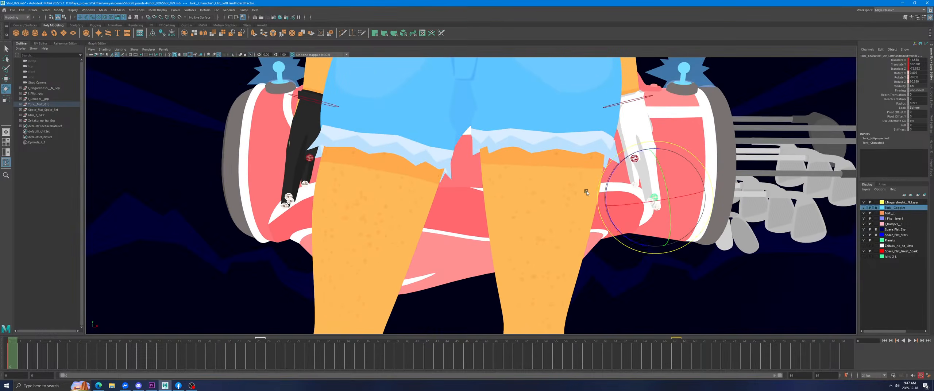
mouse_move(608, 214)
left_mouse_down()
mouse_move(642, 271)
mouse_move(613, 223)
left_mouse_up()
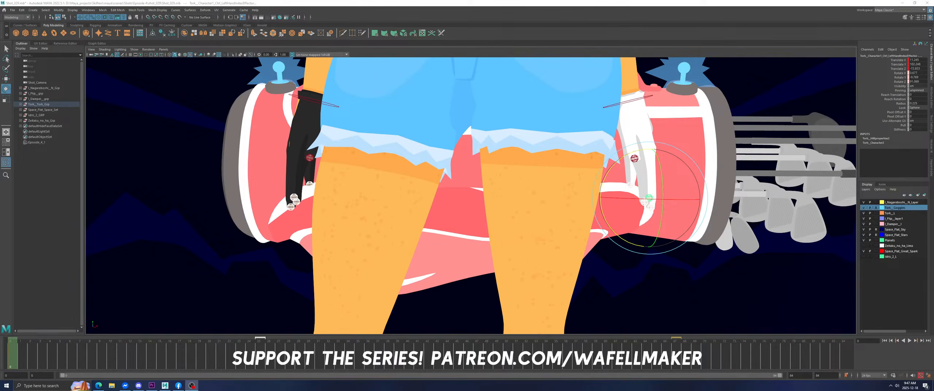
left_click(515, 96)
left_click(642, 2)
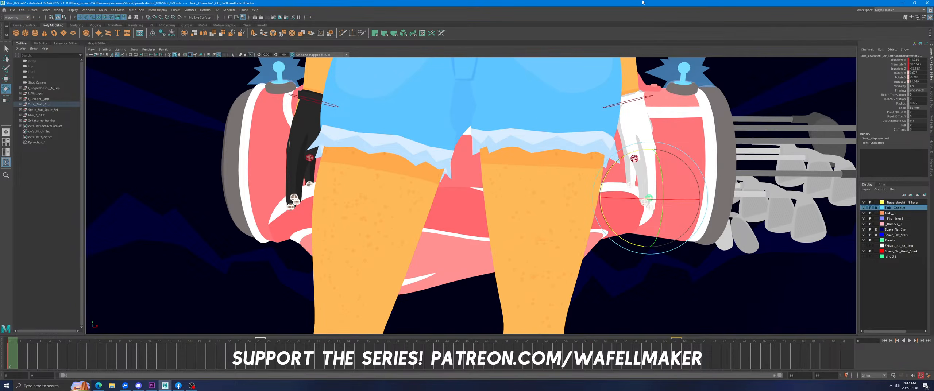
Try to curl the fingers of both of Tonk's hands by rotating the selected finger controls together.
left_click_drag(605, 221, 518, 212)
key("f")
left_click_drag(651, 180, 640, 193, "alt")
scroll(640, 226, "down", 3)
middle_click_drag(639, 252, 569, 189, "alt")
left_click_drag(569, 190, 540, 189, "alt")
left_click_drag(445, 188, 412, 186, "alt")
Try to reposition the left index finger control against the palm.
left_click(492, 167)
left_click_drag(493, 167, 403, 146, "alt")
key("ctrl+z")
left_click(6, 79)
key("f")
scroll(571, 171, "down", 2)
left_click_drag(571, 171, 523, 183, "alt")
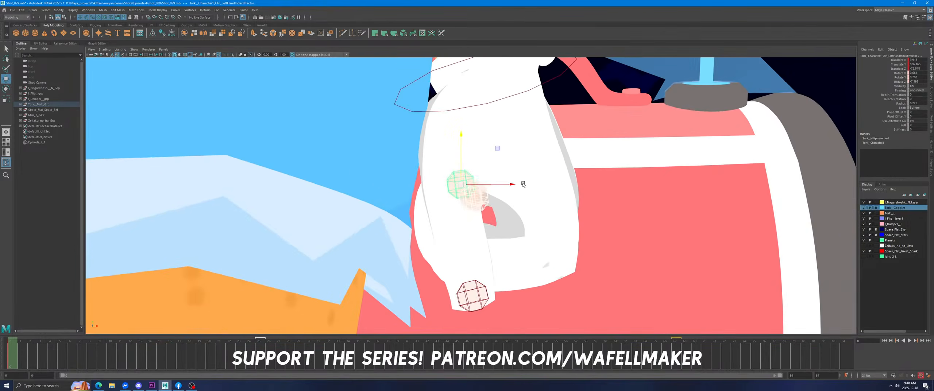
left_click_drag(496, 149, 517, 173)
left_click_drag(508, 256, 483, 170, "alt")
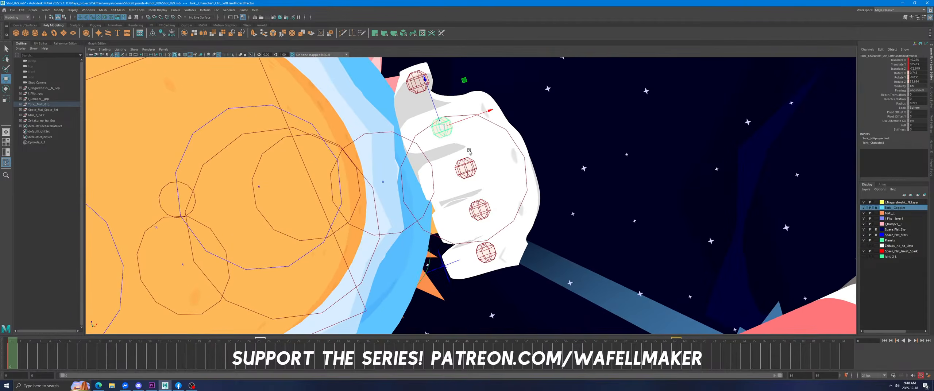
left_click_drag(439, 133, 444, 138)
middle_click_drag(477, 194, 457, 160, "alt")
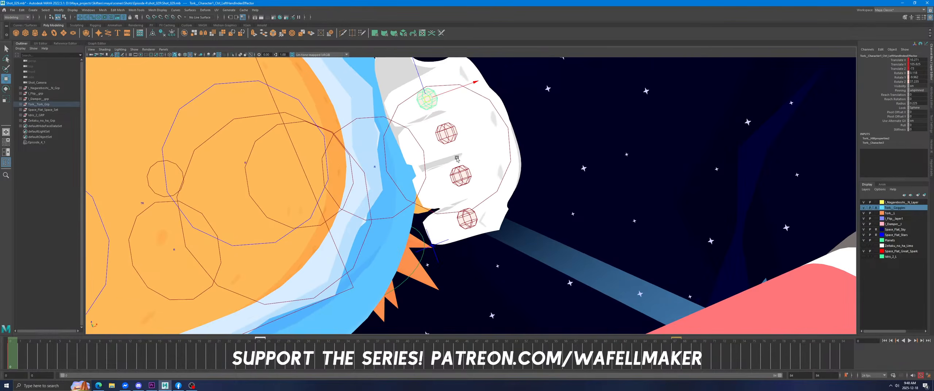
Try to move the left middle, ring and pinky finger controls so the fingers line up in a closed hand.
left_click(446, 134)
middle_click_drag(447, 134, 442, 129)
left_click(460, 177)
middle_click_drag(444, 190, 437, 176)
left_click(464, 222)
middle_click_drag(462, 222, 454, 212)
Try to move the left thumb and index finger controls to close the hand.
left_click_drag(454, 211, 289, 262, "alt")
left_click(436, 263)
left_click_drag(287, 226, 338, 187)
left_click_drag(337, 186, 412, 200, "alt")
left_click_drag(445, 224, 419, 218)
left_click_drag(485, 168, 441, 204)
left_click(439, 198)
left_click(441, 200)
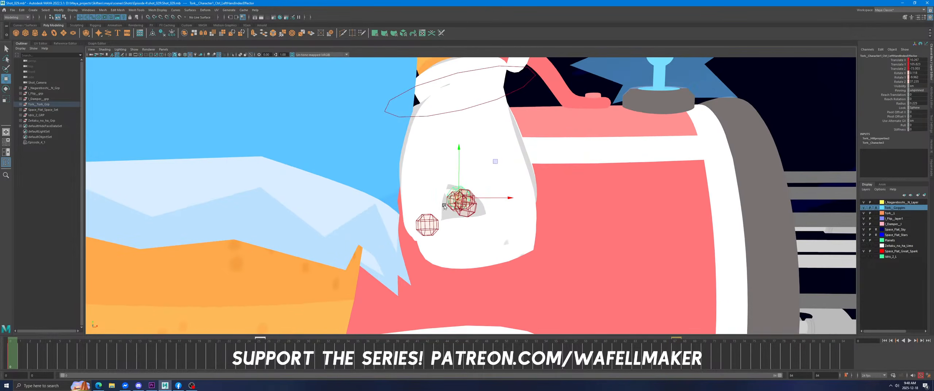
left_click_drag(451, 210, 470, 200, "alt")
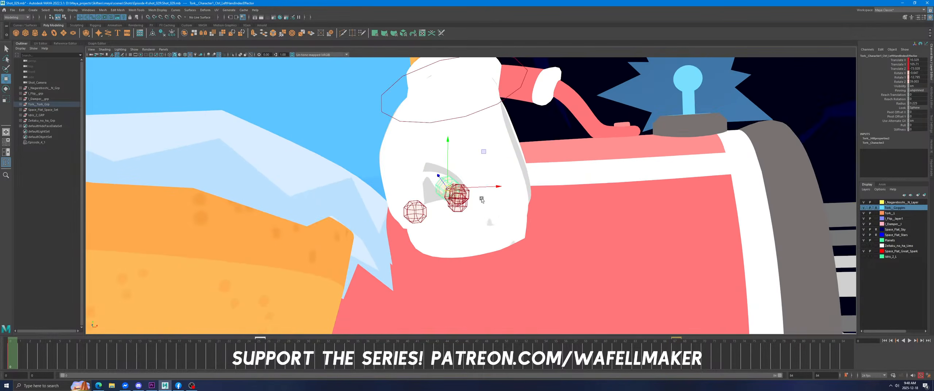
Straighten the fingers of both hands again, select the right finger controls and apply the Full Body HIK mode.
left_click(469, 200)
right_click_drag(466, 199, 329, 188, "alt")
middle_click_drag(412, 182, 484, 192, "alt")
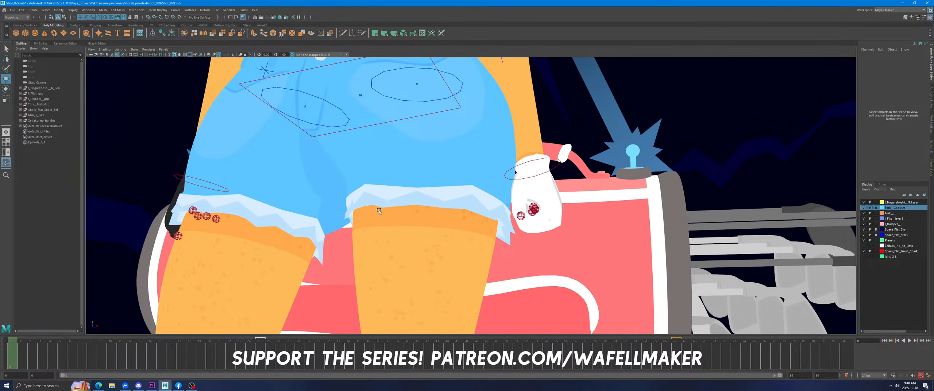
key("space")
key("space")
key("space")
key("space")
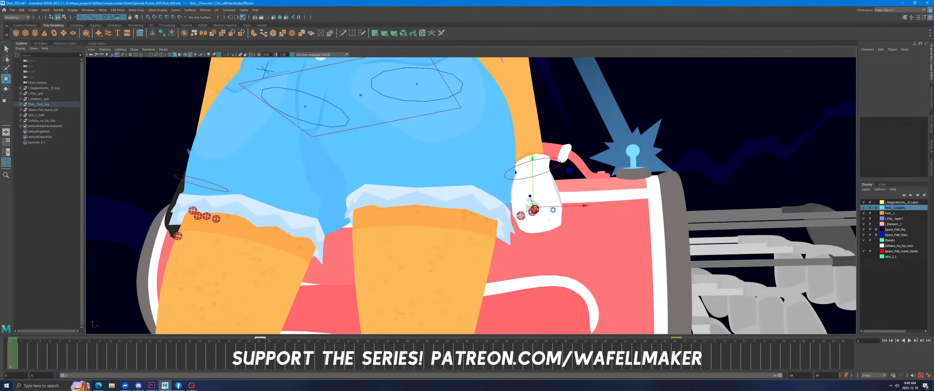
left_click(531, 205)
left_click_drag(161, 211, 227, 243, "shift")
right_click_drag(122, 169, 146, 135)
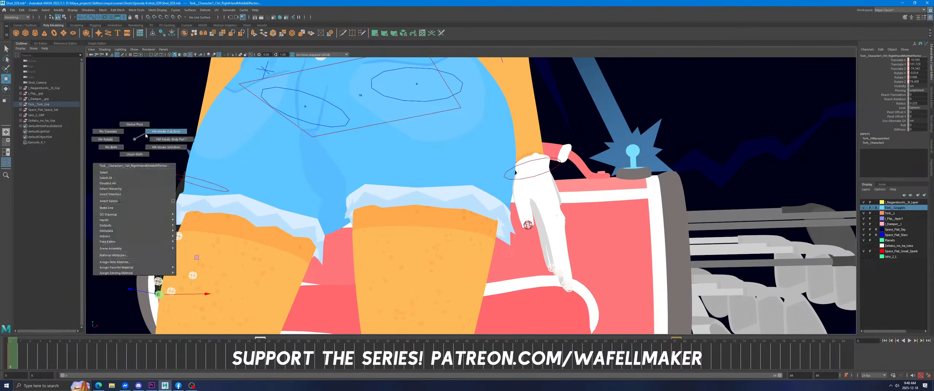
Rotate Tonk's left finger controls to bend the fingers slightly.
left_click(531, 239)
left_click_drag(526, 261, 526, 261)
key("e")
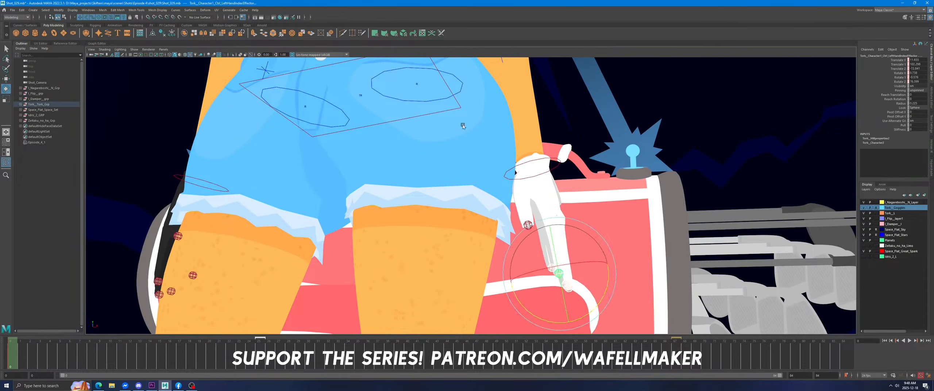
left_click(545, 170)
left_click_drag(554, 195, 581, 238)
left_click_drag(537, 301, 711, 110)
left_click(711, 110)
Move Tonk's left thumb control to bring the thumb close to the hand.
left_click_drag(494, 200, 532, 250)
key("w")
key("f")
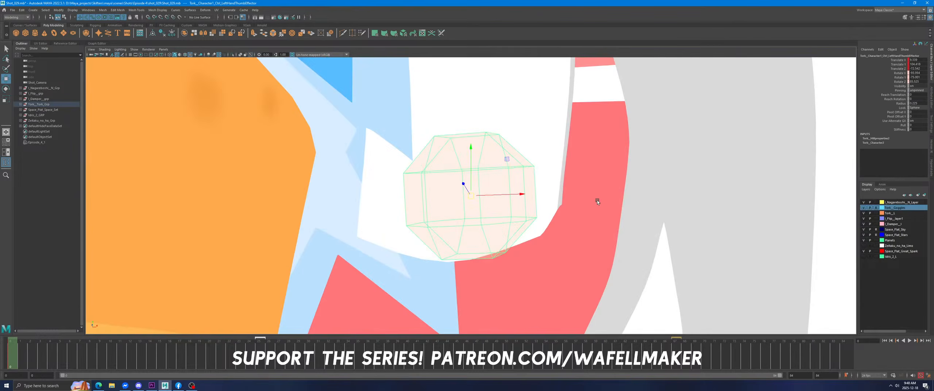
scroll(619, 219, "up", 3)
scroll(464, 205, "down", 3)
left_click_drag(367, 177, 381, 189)
left_click_drag(419, 194, 385, 204, "alt")
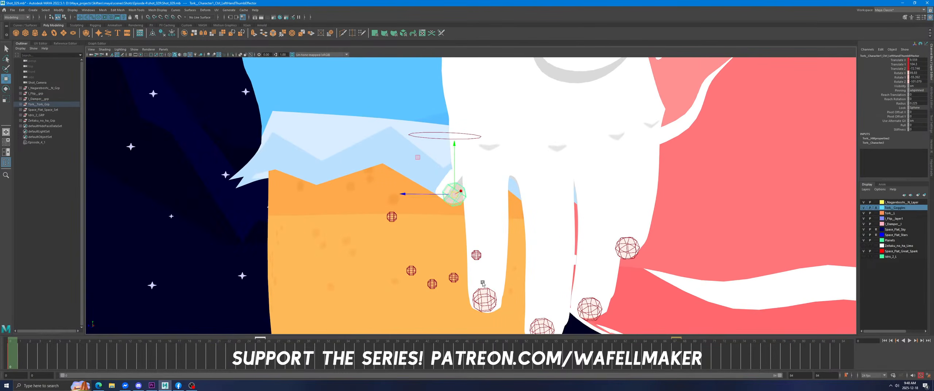
left_click_drag(459, 198, 457, 198)
Move the left index finger control and adjust the neighbouring finger controls to spread the left fingers.
left_click(487, 300)
left_click_drag(486, 300, 509, 304)
left_click_drag(443, 268, 513, 256, "alt")
left_click_drag(382, 282, 391, 286)
left_click_drag(450, 254, 415, 294, "alt")
left_click(382, 230)
left_click(364, 280)
left_click_drag(425, 263, 449, 257, "alt")
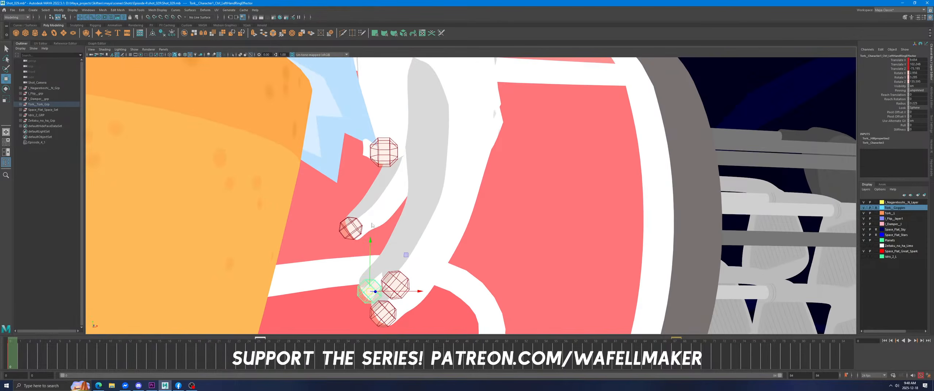
Reposition the remaining left finger controls, including the pinky, so the fingers curl at staggered depths.
left_click_drag(372, 226, 404, 251, "alt")
scroll(381, 327, "down", 1)
middle_click_drag(381, 327, 397, 304, "alt")
left_click_drag(398, 308, 373, 279)
left_click(381, 202)
middle_click_drag(437, 206, 439, 198)
left_click(411, 272)
middle_click_drag(497, 259, 470, 231)
Rotate Tonk's left wrist control to turn the hand beside her thigh.
left_click_drag(470, 230, 438, 173, "alt")
scroll(437, 173, "down", 3)
middle_click_drag(448, 150, 491, 212, "alt")
left_click(495, 172)
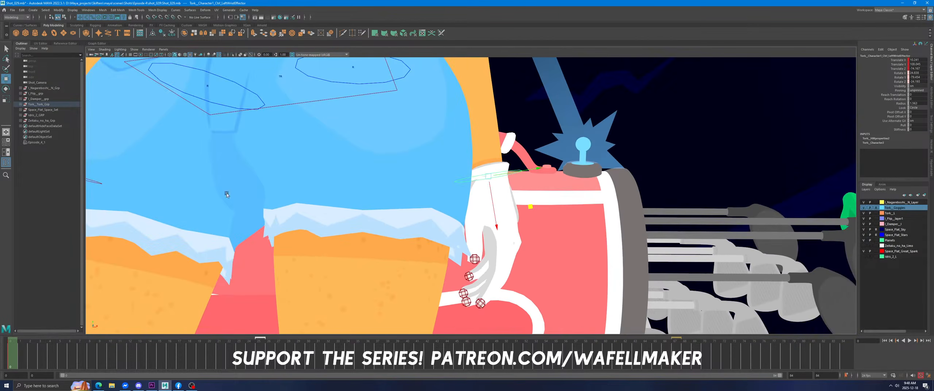
left_click(6, 88)
left_click_drag(511, 197, 497, 234)
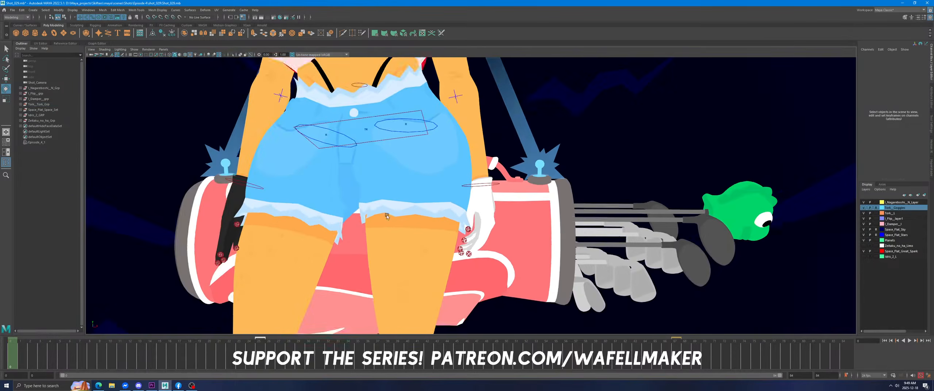
Save the scene and rotate Tonk's right finger controls together to curl the fingers toward her thigh.
middle_click_drag(386, 216, 503, 245, "alt")
left_click(475, 246)
key("f")
scroll(577, 206, "down", 2)
scroll(578, 206, "down", 4)
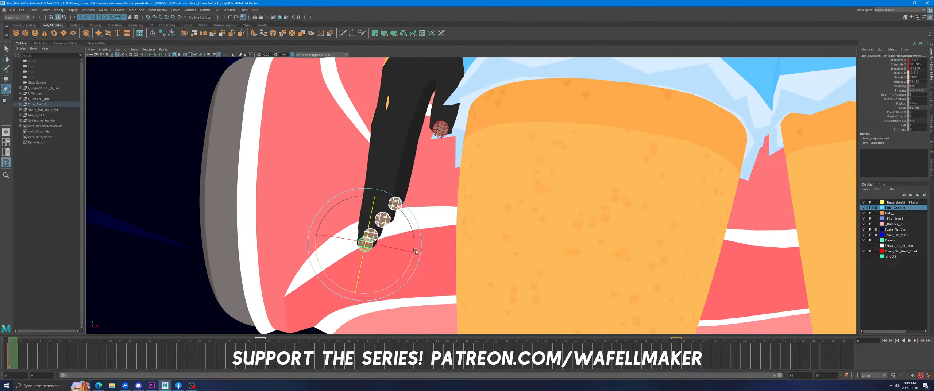
key("ctrl+s")
left_click_drag(415, 220, 455, 190)
scroll(455, 189, "up", 3)
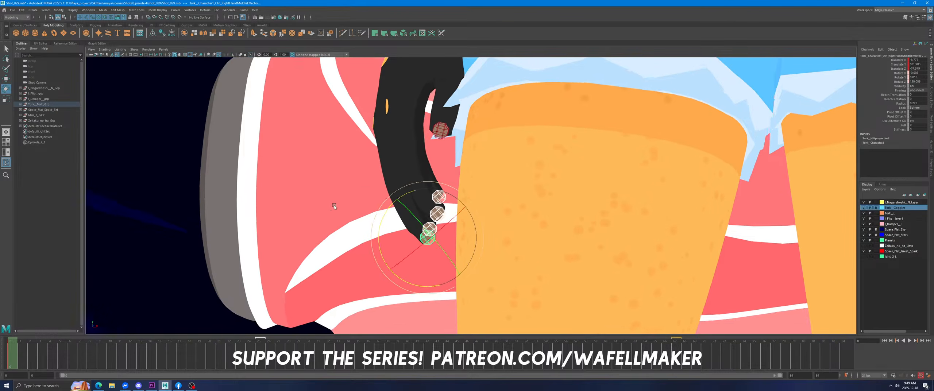
Offset the individual right finger controls so the curled fingers are staggered.
left_click(438, 215)
left_click_drag(437, 216, 479, 218, "alt")
left_click_drag(468, 193, 411, 217)
key("w")
left_click(432, 229)
left_click(428, 237)
left_click(412, 221)
Move Tonk's right thumb control into a relaxed position beside the curled fingers.
left_click(434, 131)
left_click_drag(434, 131, 536, 188)
middle_click_drag(536, 188, 524, 190)
left_click_drag(523, 189, 486, 192, "alt")
middle_click_drag(486, 192, 504, 191)
left_click_drag(481, 198, 537, 209, "alt")
middle_click_drag(537, 209, 533, 206)
Adjust Tonk's right wrist control so the hand rests beside her hip.
left_click_drag(534, 205, 444, 111, "alt")
left_click(448, 98)
left_click(6, 88)
left_click(5, 79)
middle_click_drag(525, 193, 437, 271)
scroll(518, 191, "down", 8)
Apply Pin Both to the wrist controls and nudge the hand position beside the hips.
left_click(543, 246)
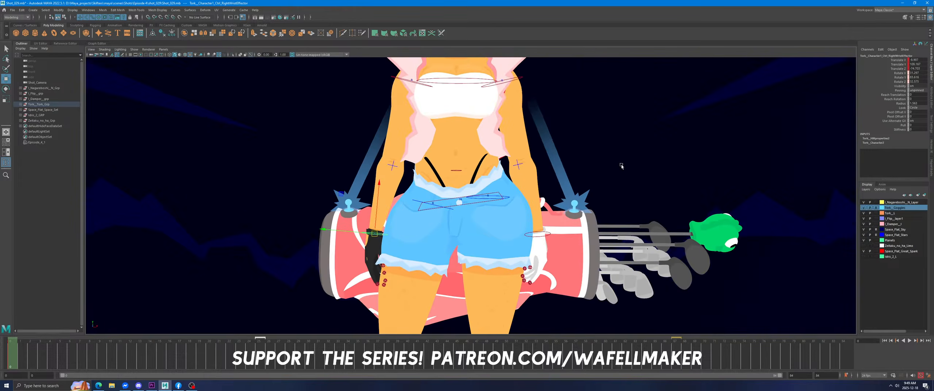
right_click_drag(625, 145, 608, 175)
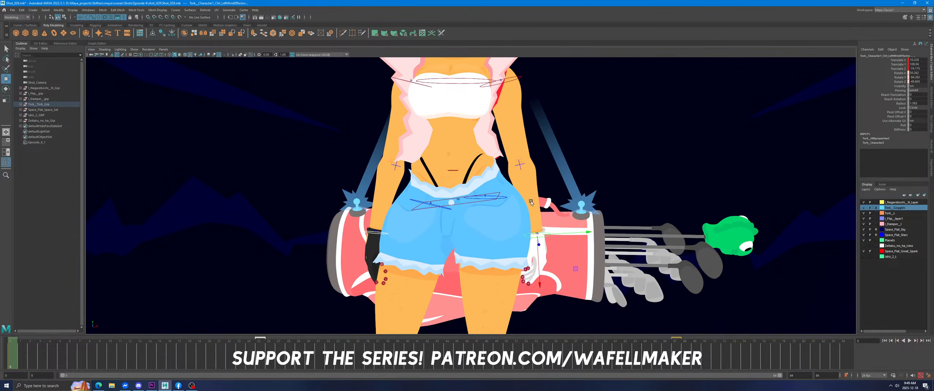
left_click_drag(531, 203, 427, 209, "alt")
middle_click_drag(427, 209, 439, 210)
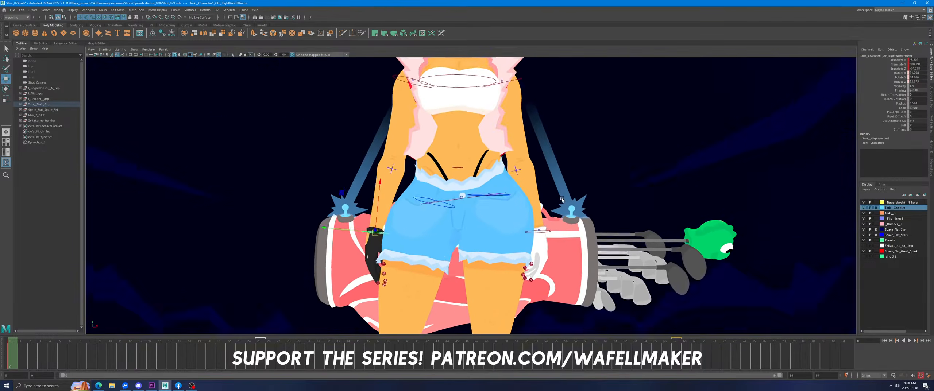
Select Tonk's head control and fine-tune its rotation in the shot camera view.
scroll(562, 199, "down", 5)
left_click_drag(474, 91, 466, 91, "alt")
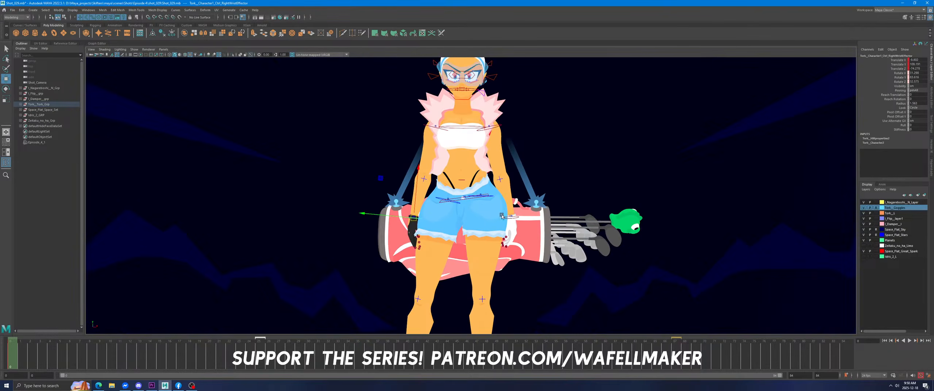
middle_click_drag(460, 85, 462, 156, "alt")
scroll(462, 156, "up", 5)
left_click(462, 156)
left_click(6, 88)
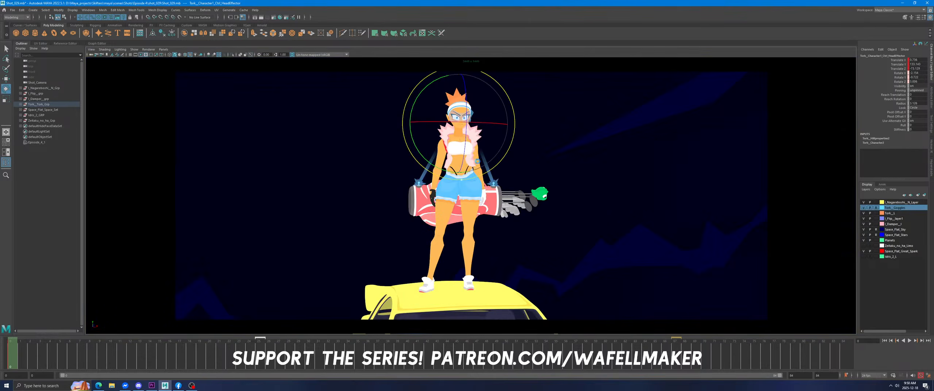
mouse_move(477, 161)
left_mouse_down()
mouse_move(480, 102)
mouse_move(477, 151)
left_mouse_up()
left_click(536, 168)
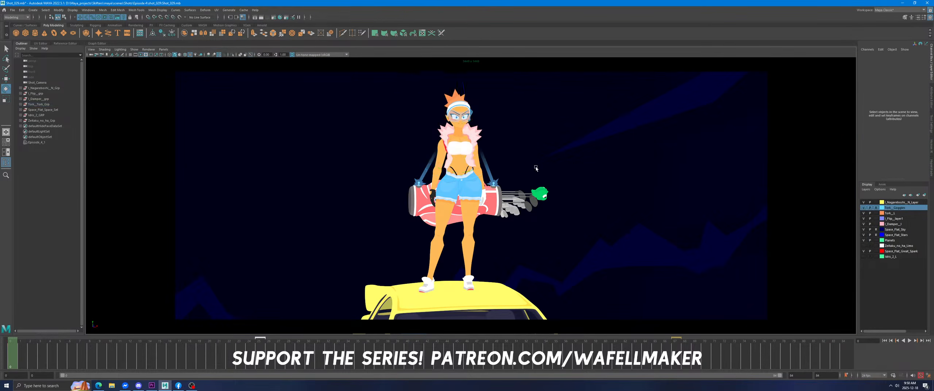
key("space")
scroll(649, 219, "down", 5)
middle_click_drag(665, 250, 661, 193, "alt")
scroll(652, 234, "up", 5)
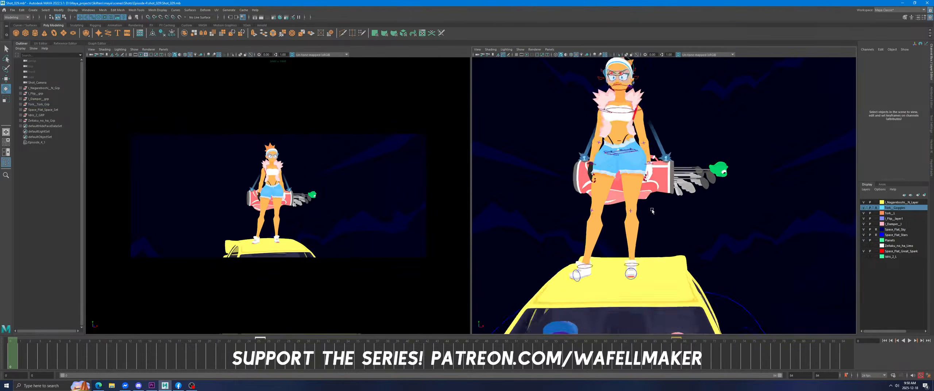
left_click(588, 136)
left_click(612, 315)
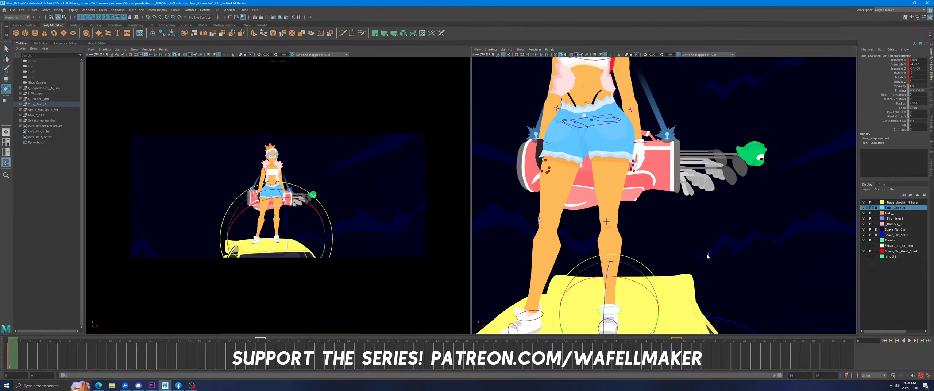
left_click(706, 256)
key("ctrl+z")
key("ctrl+z")
key("space")
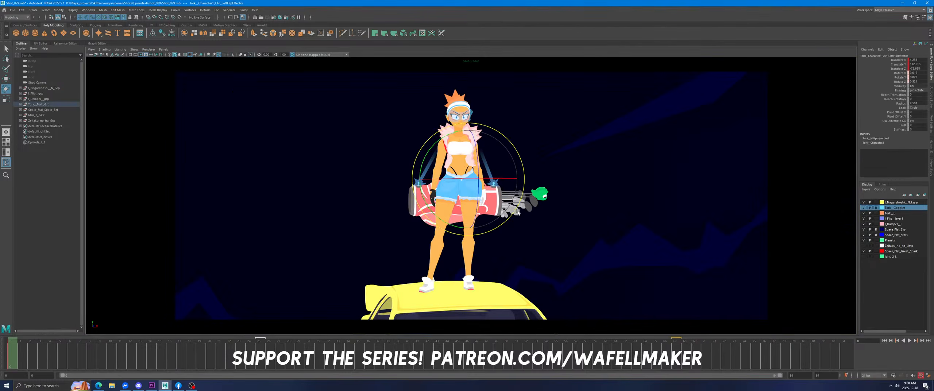
left_click(600, 227)
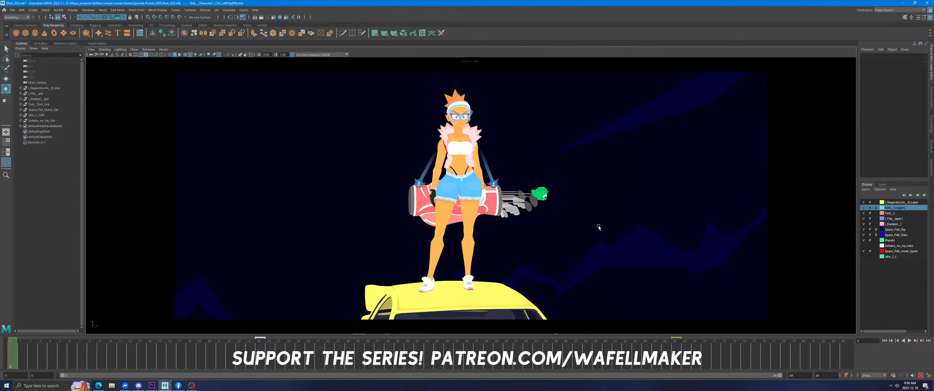
key("space")
middle_click_drag(609, 288, 609, 221, "alt")
left_click(616, 240)
key("space")
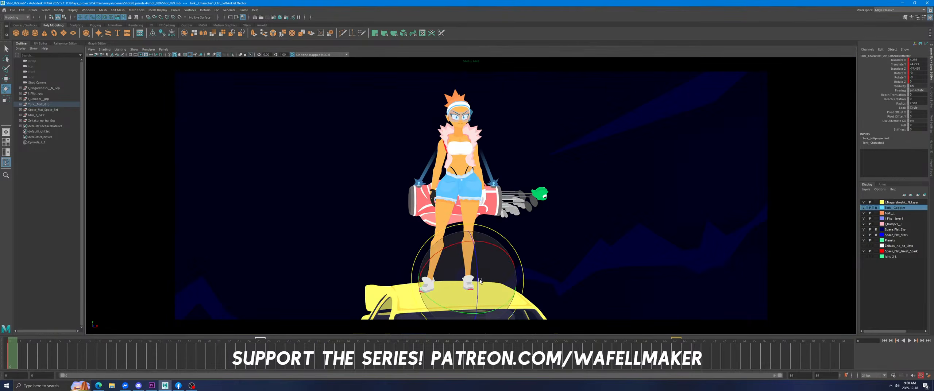
left_click(624, 196)
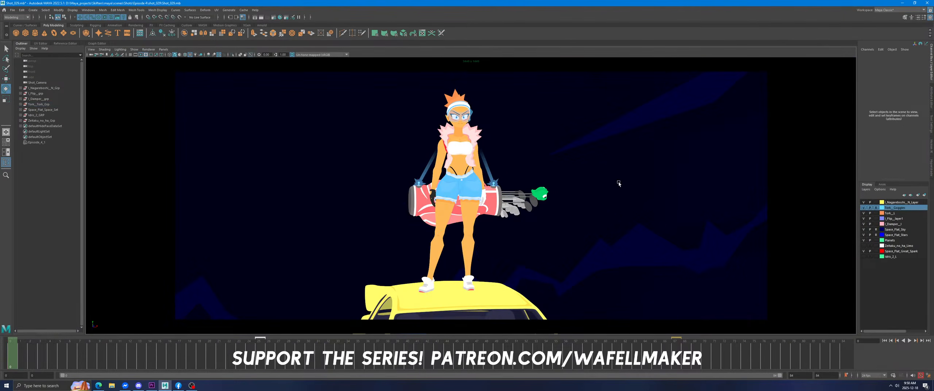
Rotate Tonk's hips control slightly in the shot camera view.
key("space")
middle_click_drag(602, 98, 604, 149, "alt")
left_click(601, 122)
right_click_drag(711, 96, 704, 119)
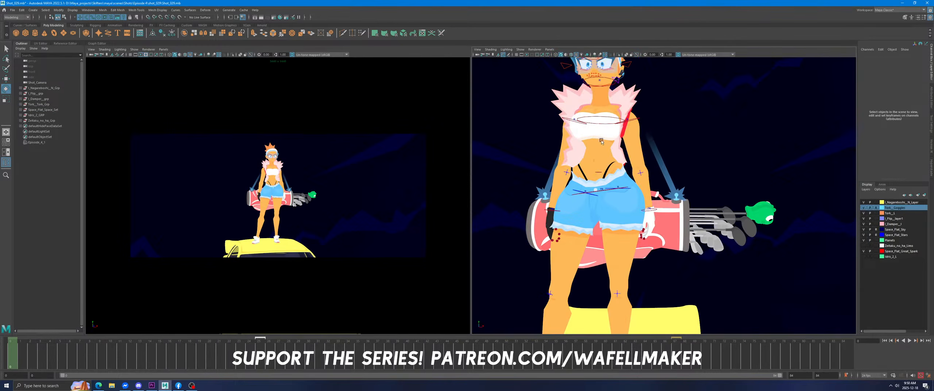
left_click(597, 183)
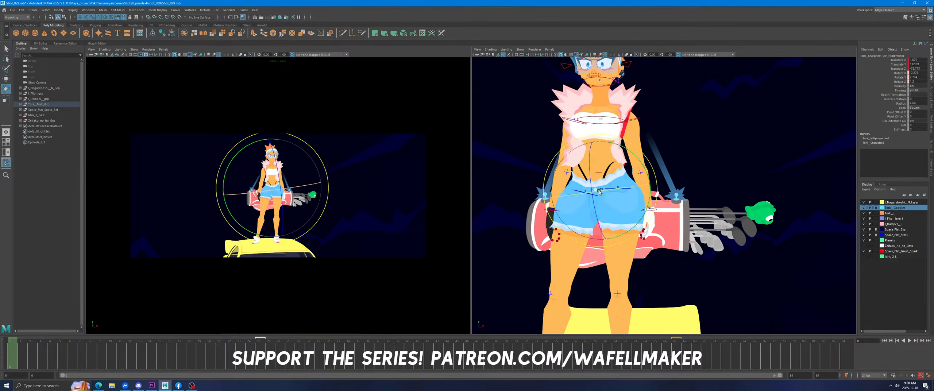
key("space")
left_click_drag(489, 136, 491, 131)
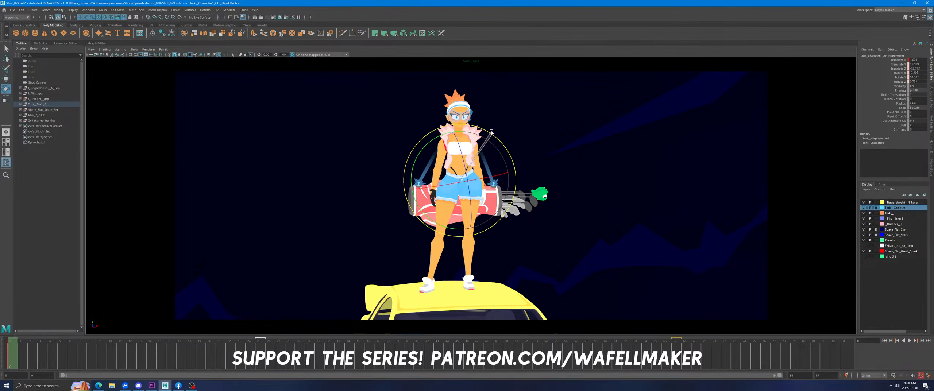
left_click(571, 116)
Nudge Tonk's right wrist control in the shot camera view and select the right elbow control.
key("space")
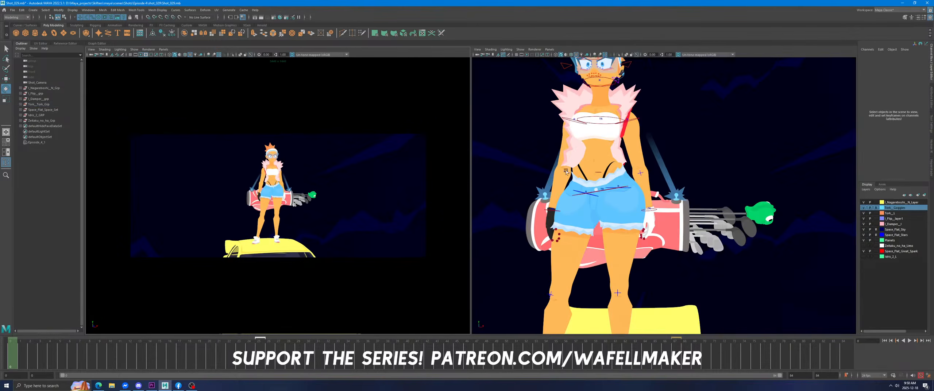
left_click(549, 213)
key("space")
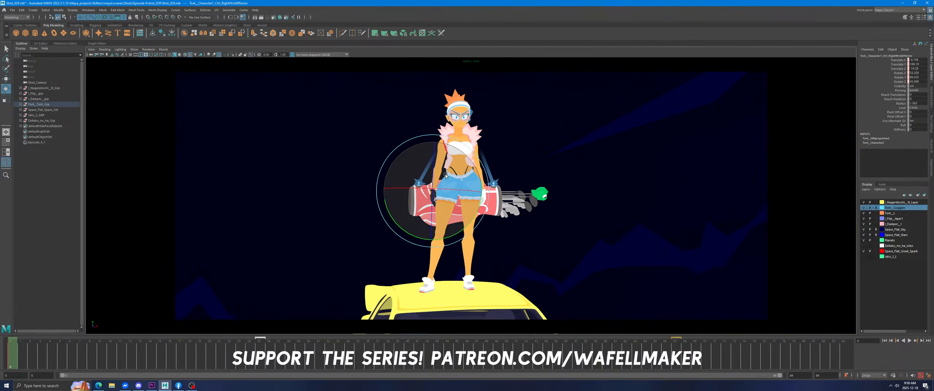
key("w")
left_click_drag(400, 187, 402, 186)
key("space")
left_click(567, 174)
key("space")
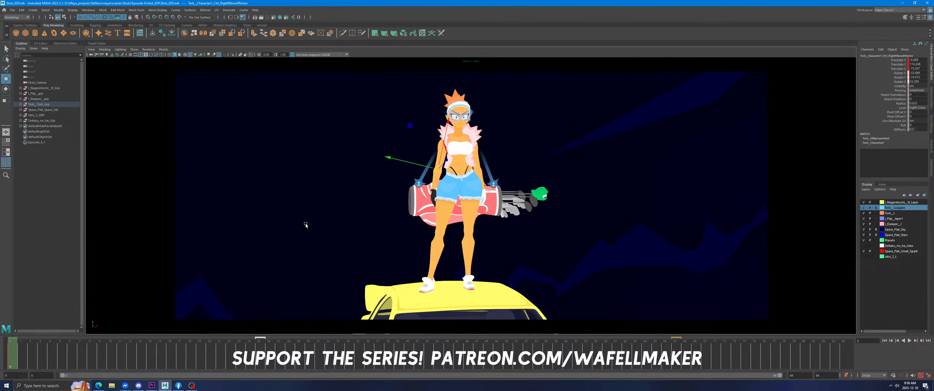
key("space")
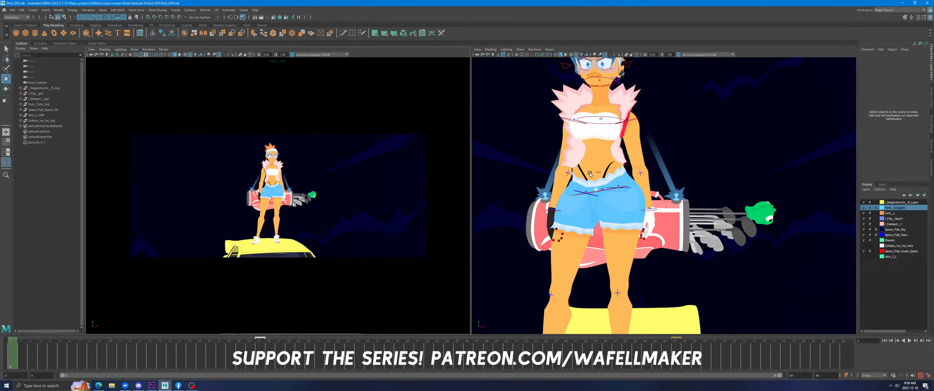
Select Tonk's left wrist control and nudge the hand beside her shorts.
left_click(640, 211)
left_click(640, 210)
key("space")
left_click_drag(640, 210, 487, 248, "alt")
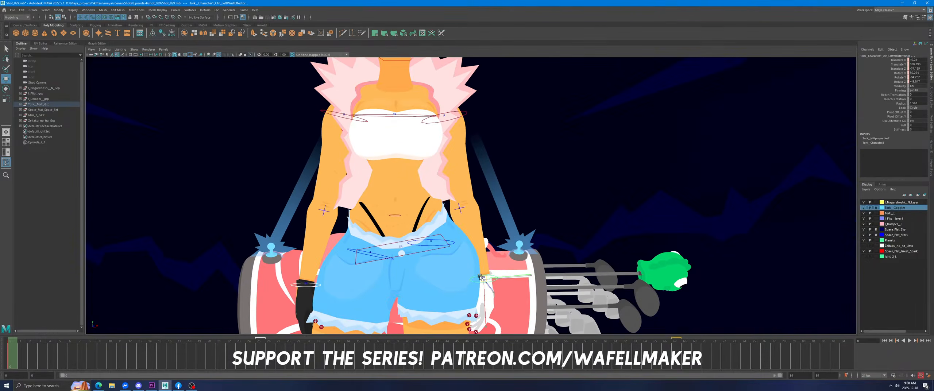
Adjust the positions of Tonk's left and right elbow controls to refine the bend of both arms.
left_click(323, 209)
left_click(460, 207)
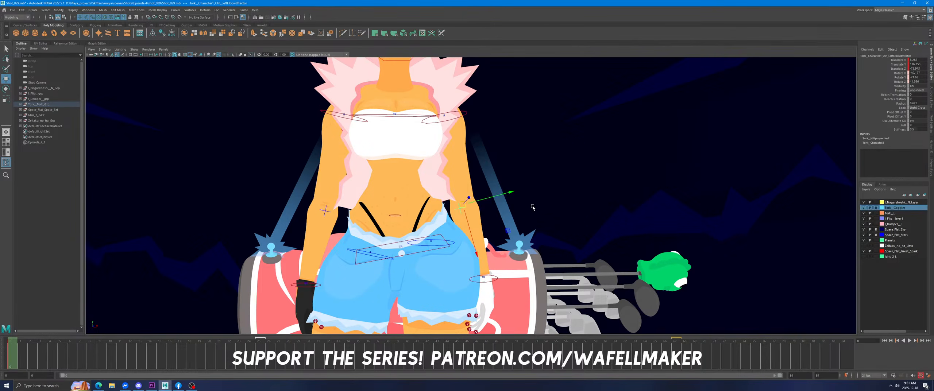
left_click_drag(533, 258, 539, 213, "alt")
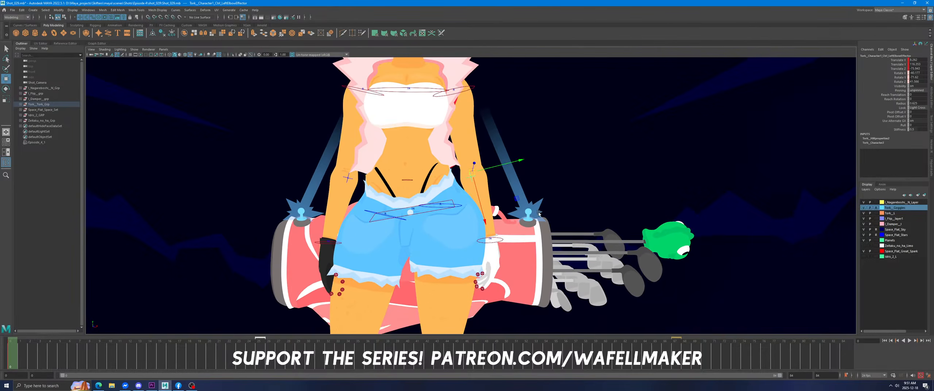
left_click(348, 178)
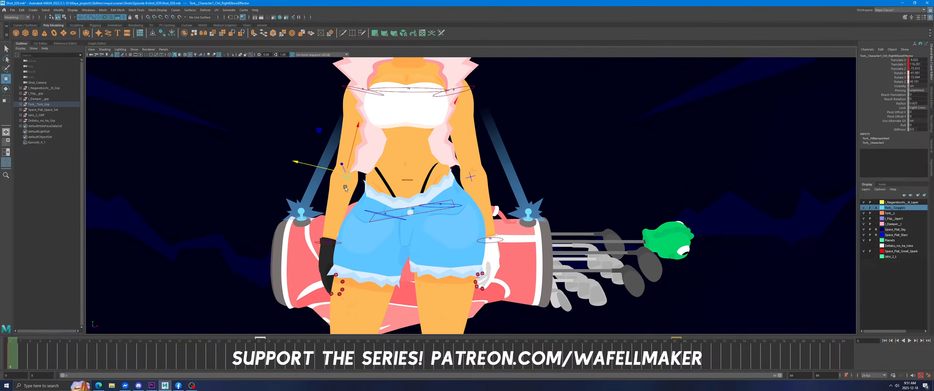
left_click_drag(348, 178, 352, 180, "alt")
Nudge and rotate Tonk's right wrist control so the gloved hand sits beside her hip in the shot camera view.
left_click(320, 254)
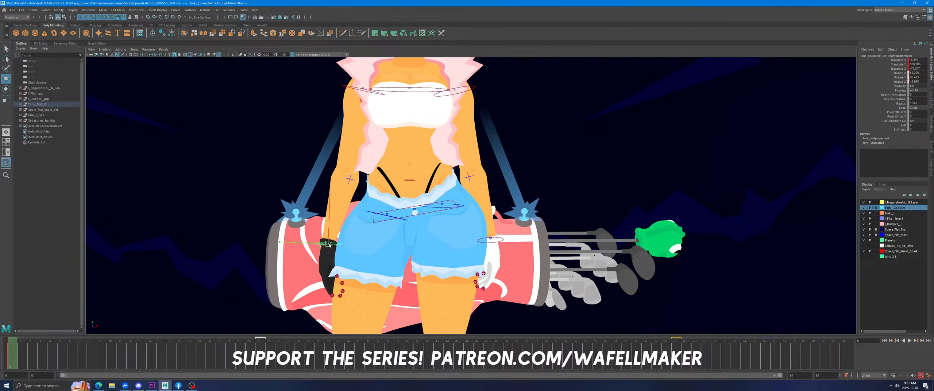
key("space")
key("space")
left_click(310, 187)
left_click(6, 88)
left_click(433, 190)
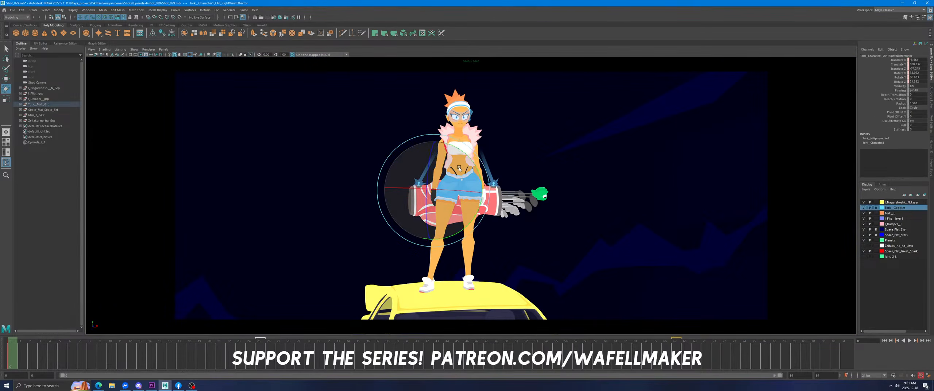
left_click(552, 160)
key("w")
Try repositioning the golf bag group behind Tonk in the shot camera view, then undo the move.
key("space")
mouse_move(646, 113)
left_mouse_down("alt")
mouse_move(638, 117)
mouse_move(656, 113)
left_mouse_up("alt")
left_click(633, 207)
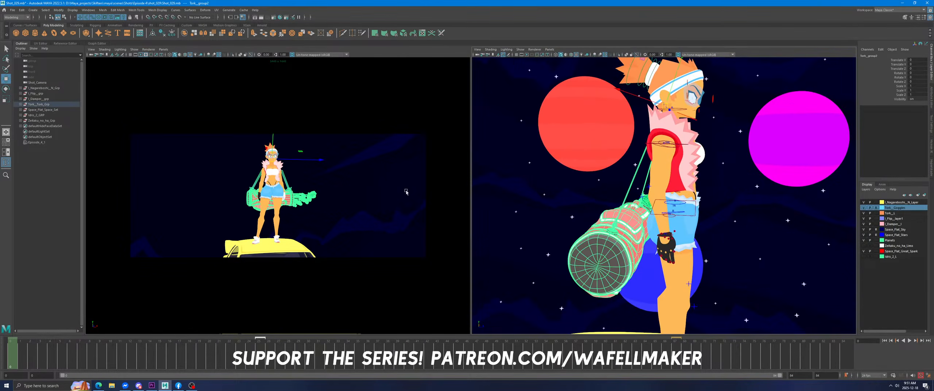
key("space")
left_click_drag(457, 123, 455, 126)
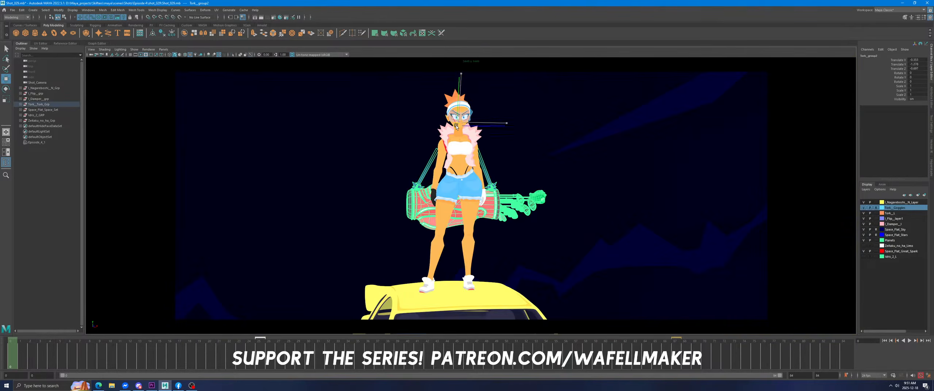
left_click(565, 176)
key("ctrl+z")
key("ctrl+z")
key("ctrl+z")
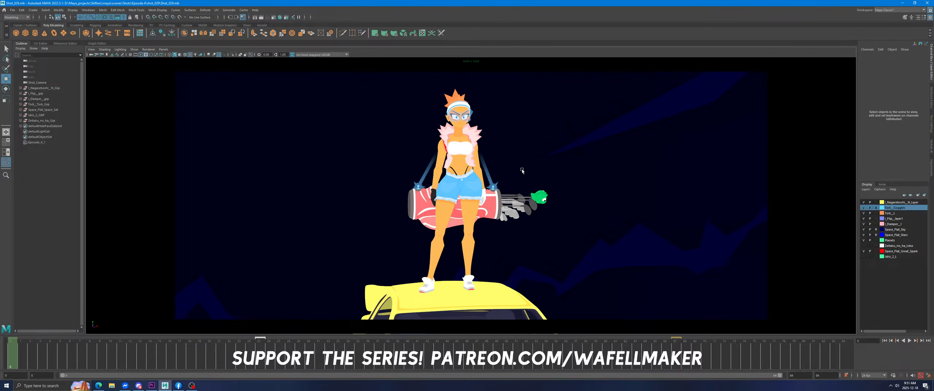
Try moving the golf bag's shoulder strap beside Tonk's left arm, then undo the change.
left_click(429, 167)
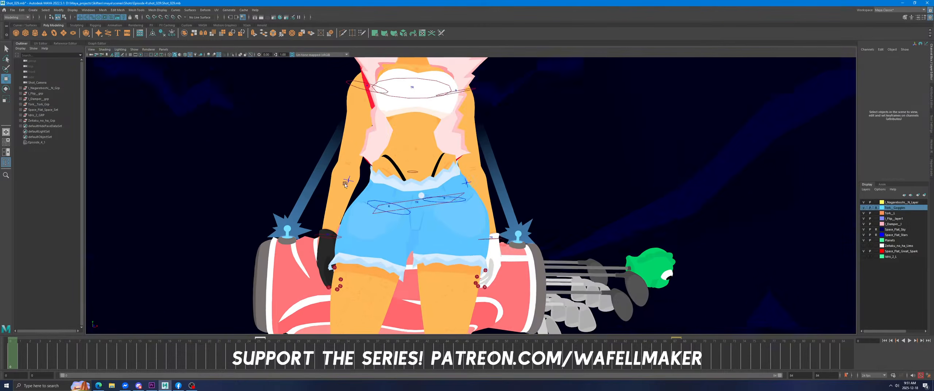
left_click(310, 227)
left_click_drag(336, 214, 336, 212)
left_click(511, 215)
middle_click_drag(557, 199, 558, 197)
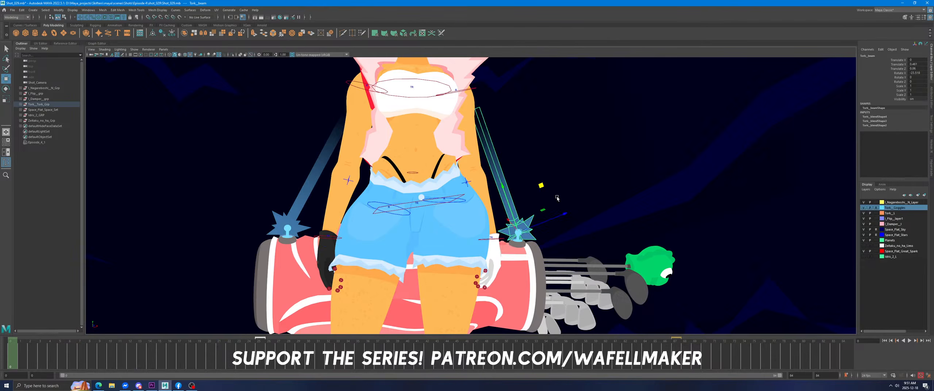
left_click(559, 205)
key("ctrl+z")
left_click(566, 194)
Examine Tonk's full pose in the shot camera and check how her feet stand on the yellow car roof.
key("space")
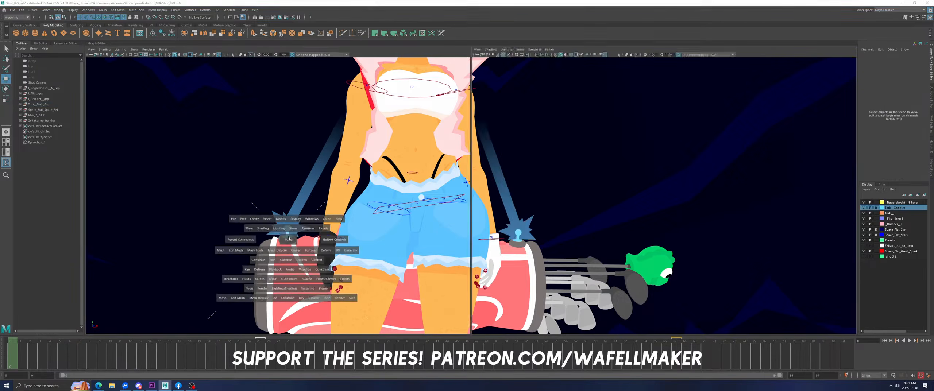
key("space")
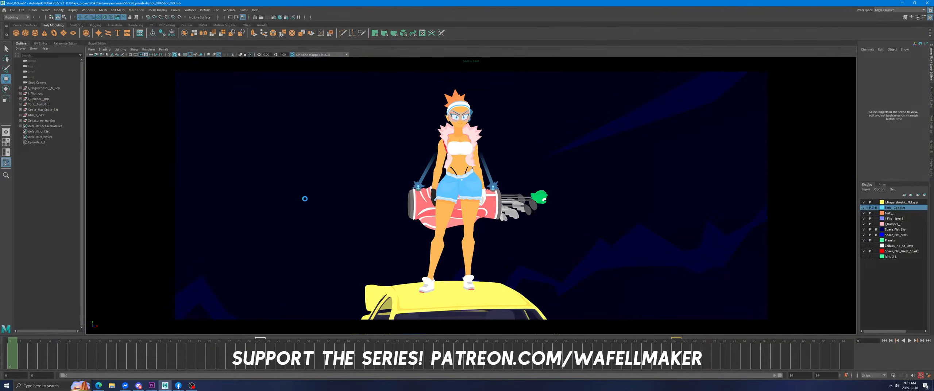
key("space")
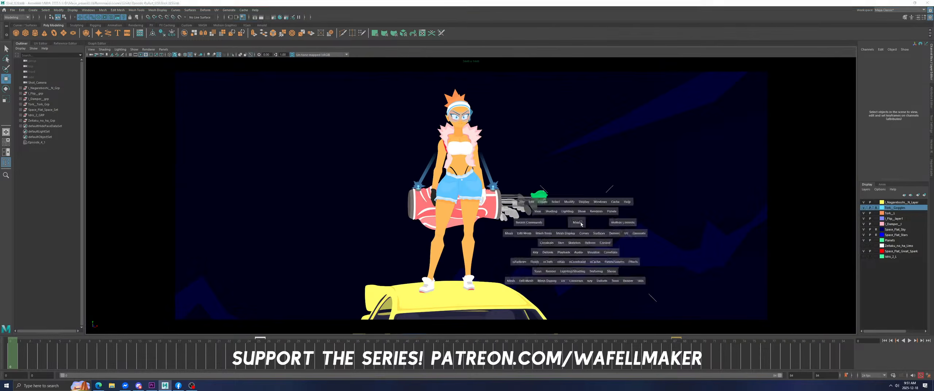
key("space")
middle_click_drag(580, 261, 587, 72, "alt")
middle_click_drag(530, 272, 530, 149, "alt")
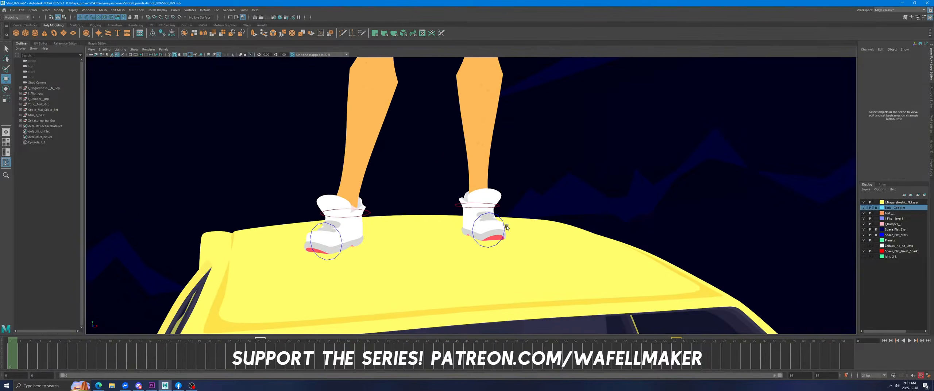
key("space")
key("space")
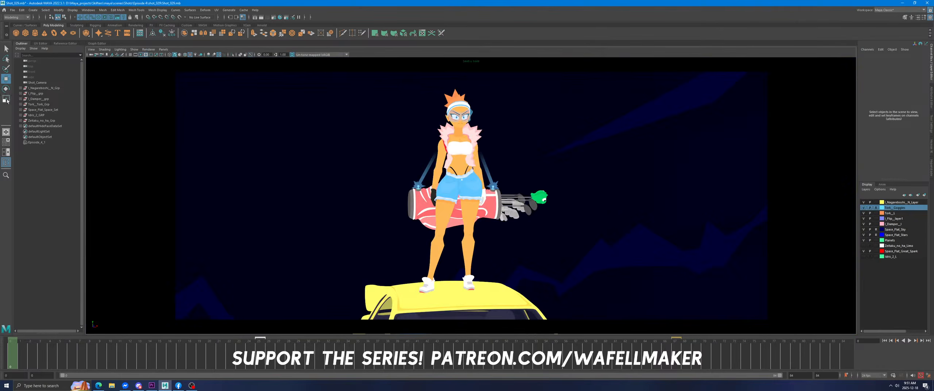
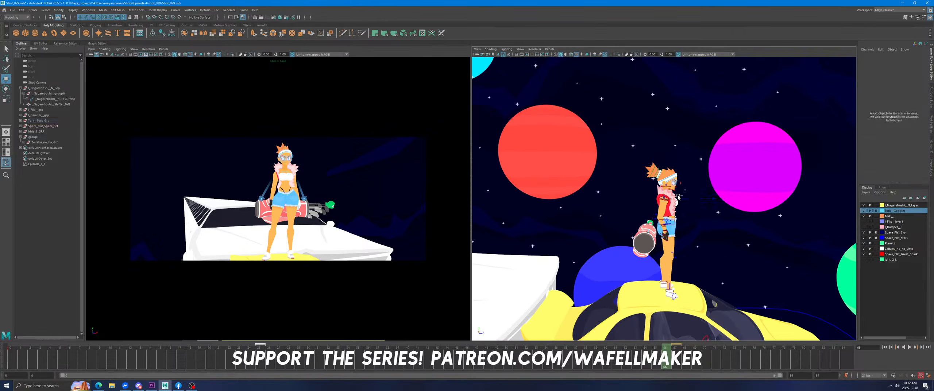
Shift Tonk's chest control slightly forward in the side view and adjust her wrist controls.
left_click_drag(676, 198, 679, 198)
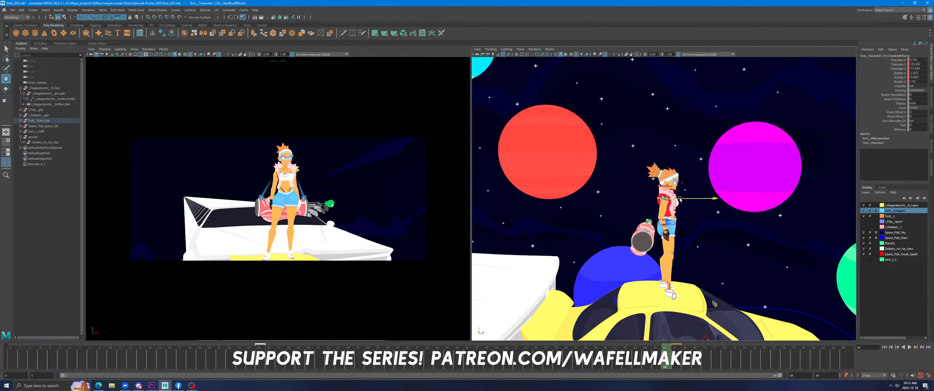
scroll(672, 237, "up", 3)
left_click(670, 267)
left_click(669, 264)
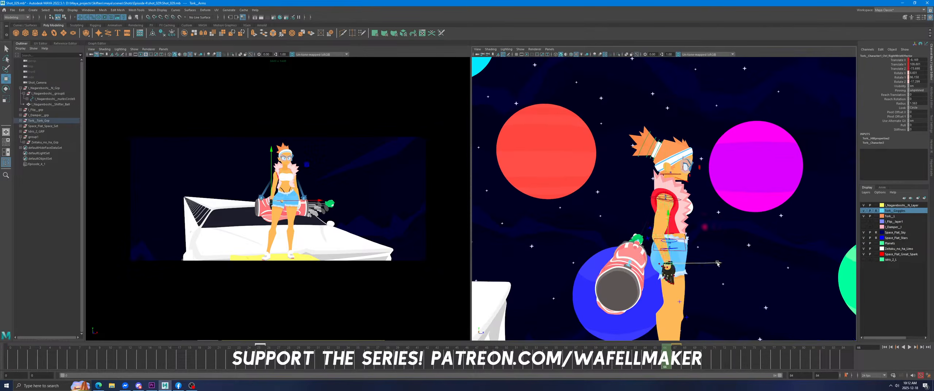
left_click_drag(671, 266, 630, 256, "alt")
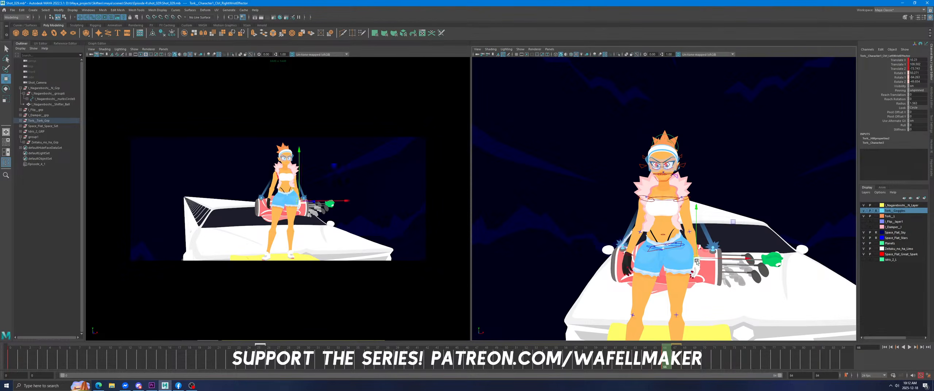
Rotate Tonk's left wrist control to turn the white-gloved hand away from her hip.
left_click(5, 89)
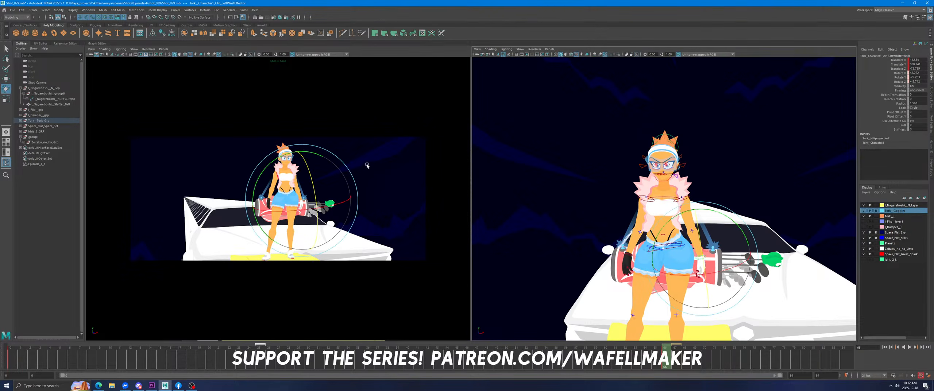
key("space")
left_click_drag(517, 189, 547, 219)
key("space")
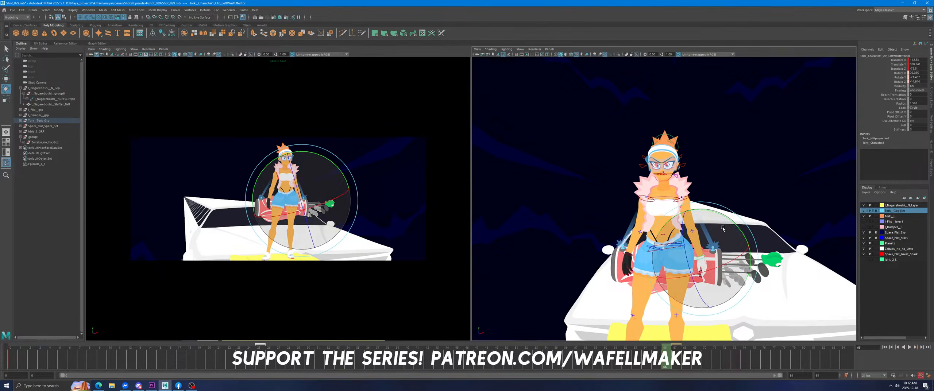
scroll(665, 195, "up", 5)
left_click_drag(729, 193, 738, 196)
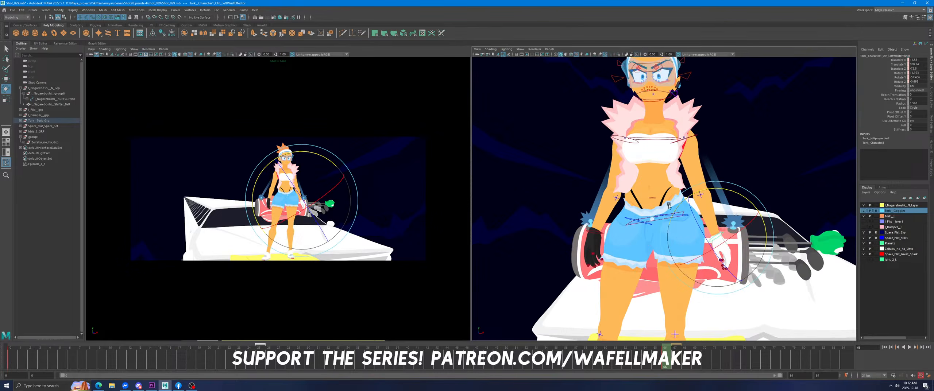
Rotate Tonk's right wrist control to angle the black-gloved hand in the shot camera view.
left_click(259, 200)
key("space")
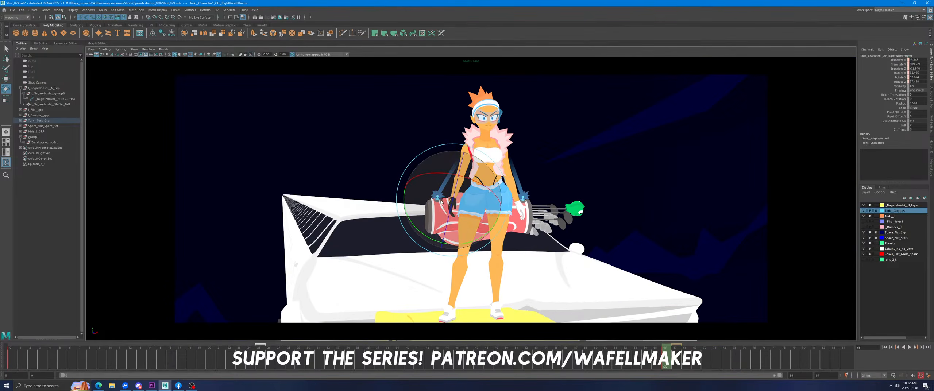
key("space")
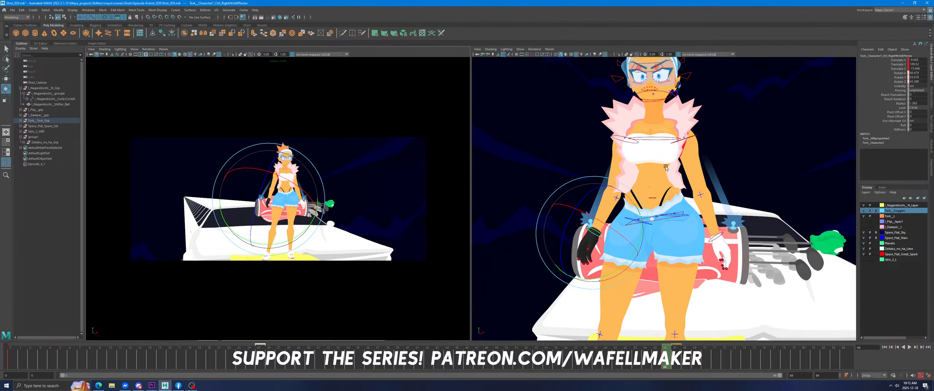
Move Tonk's elbow controls and shift the left wrist slightly outward to refine both arms.
left_click(6, 78)
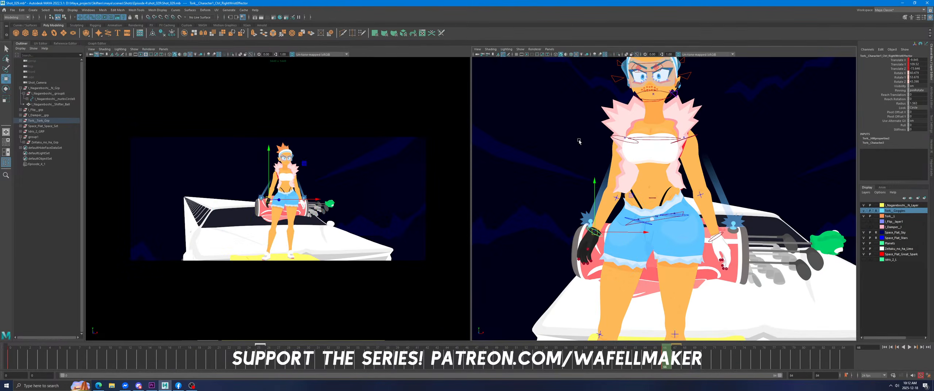
left_click_drag(710, 197, 701, 192)
left_click(700, 195)
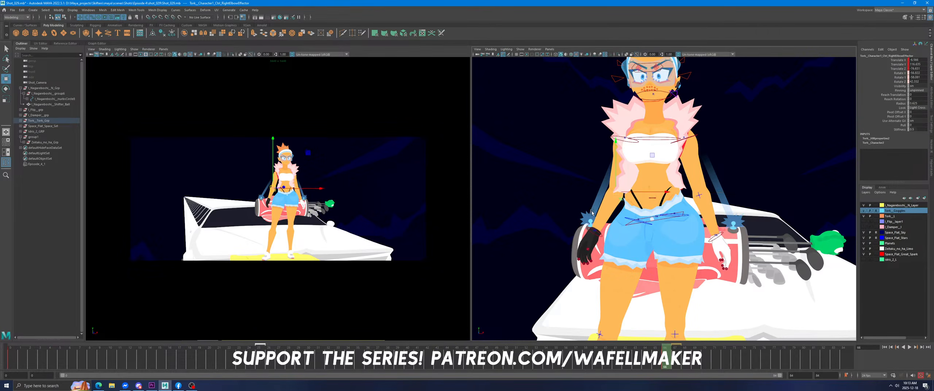
left_click_drag(594, 232, 589, 229)
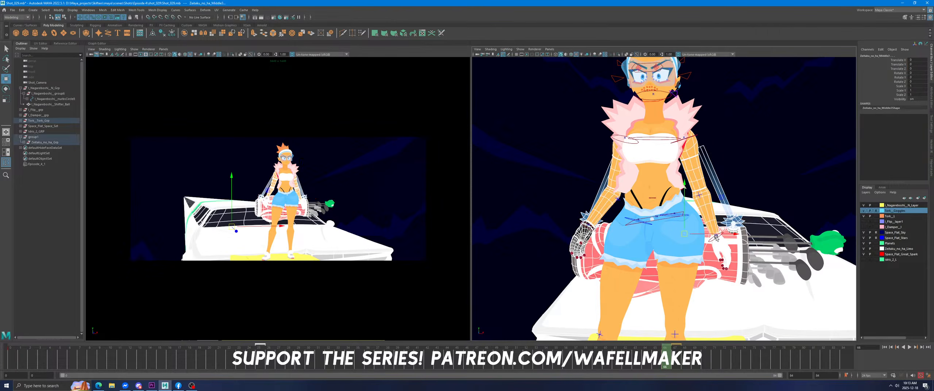
left_click(714, 231)
key("space")
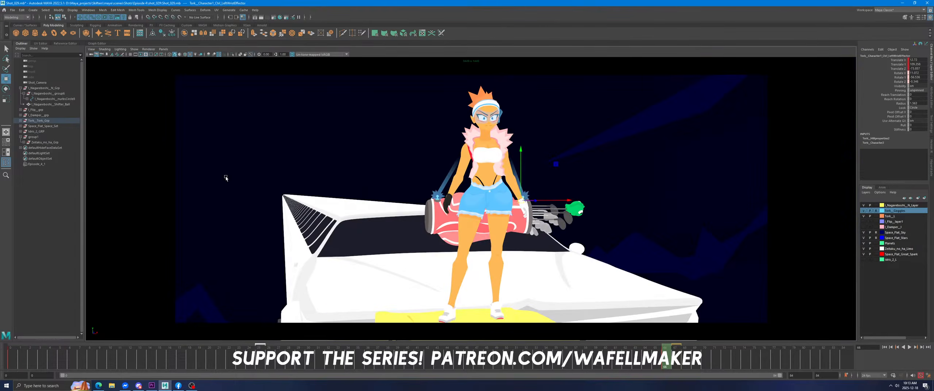
Try shifting Tonk's chest control backward in the side view, then undo the move.
key("space")
key("space")
left_click_drag(664, 361, 664, 362)
key("space")
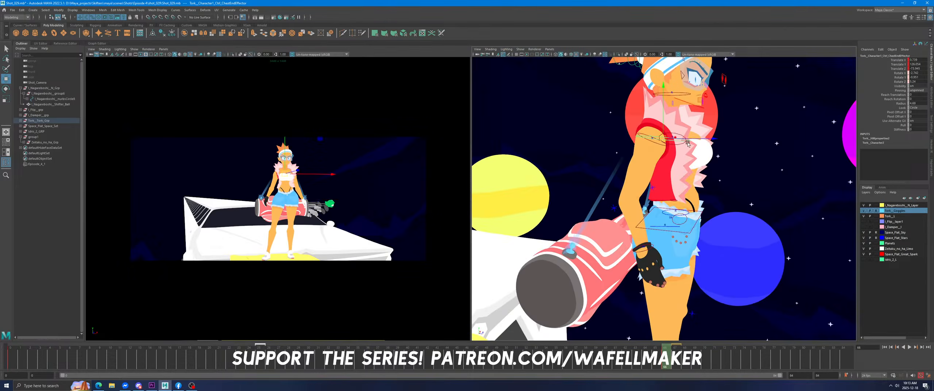
left_click_drag(687, 140, 680, 141)
key("ctrl+z")
left_click(746, 180)
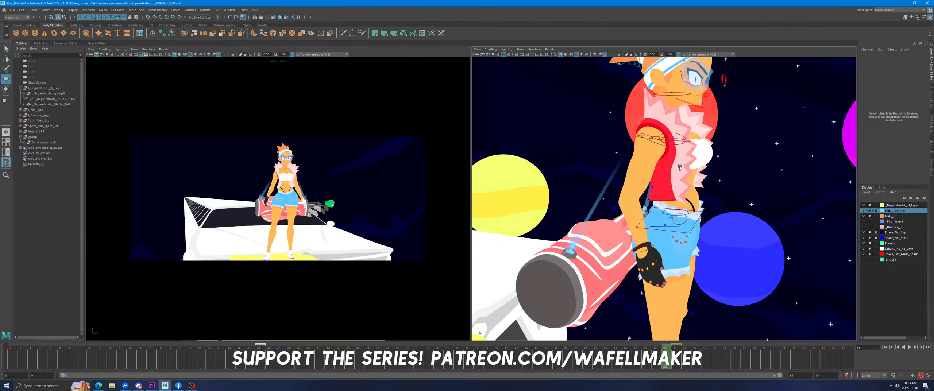
Select Tonk's shoulder controls and pull them backward in the side view.
left_click(677, 143)
left_click(685, 142)
left_click_drag(684, 140, 665, 140)
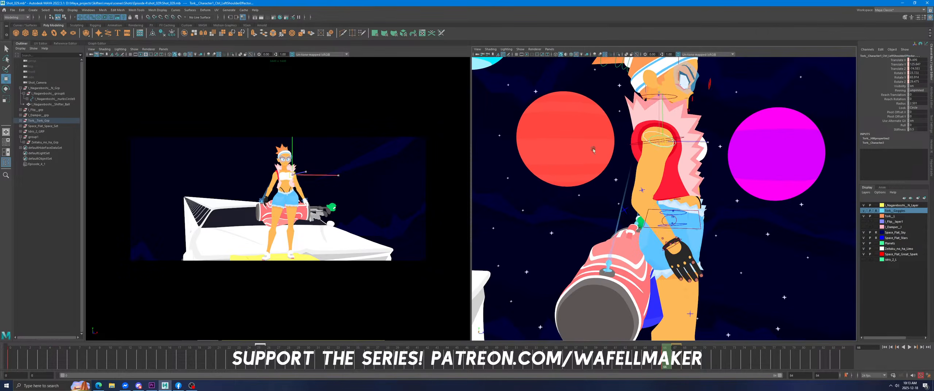
Rotate Tonk's shoulder controls in the shot camera view and scrub the timeline to check the pose.
key("space")
key("e")
mouse_move(524, 148)
left_mouse_down()
mouse_move(518, 156)
mouse_move(528, 153)
left_mouse_up()
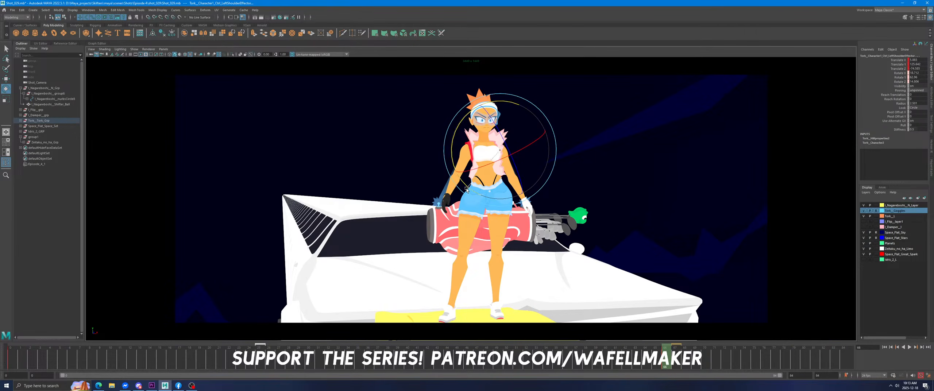
mouse_move(669, 365)
left_mouse_down()
mouse_move(657, 364)
mouse_move(665, 365)
left_mouse_up()
key("space")
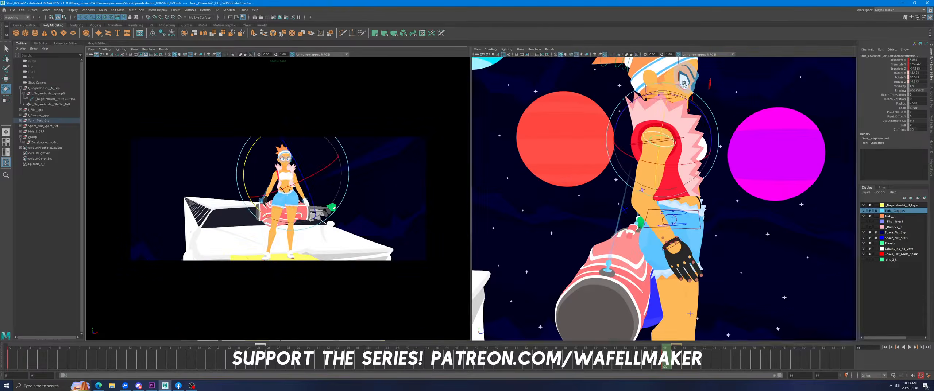
Select Tonk's head control and shift it slightly in the side view.
left_click(680, 77)
left_click(677, 82)
key("space")
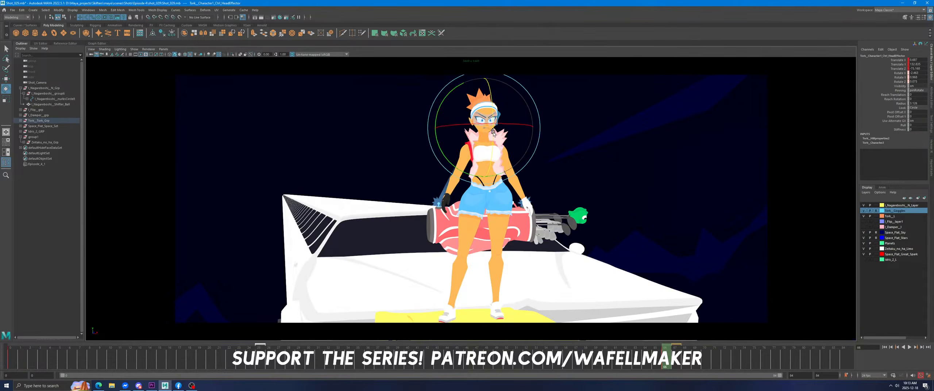
key("w")
key("space")
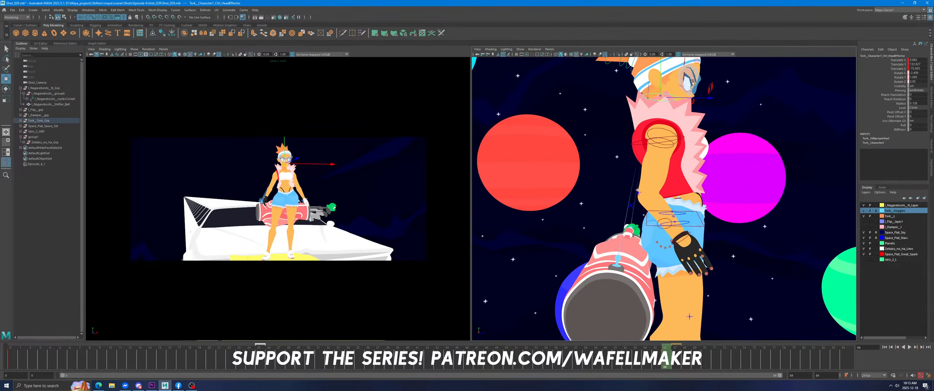
middle_click_drag(702, 69, 690, 105, "alt")
left_click_drag(684, 97, 683, 178)
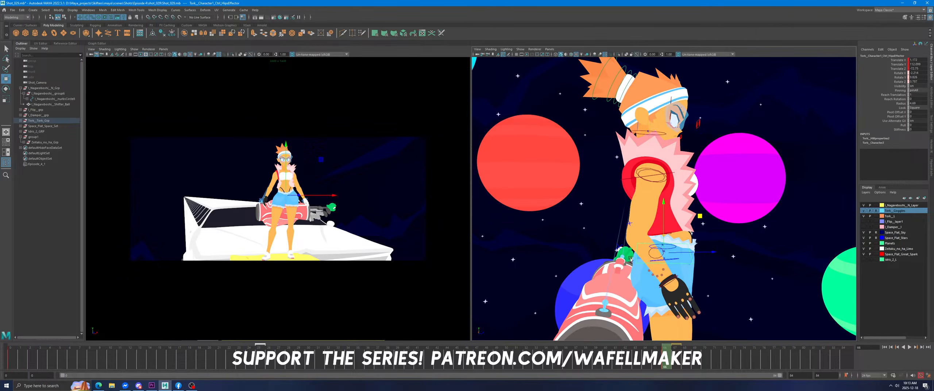
Rotate Tonk's hips control slightly in the side view and adjust the position of her hips above her feet.
middle_click_drag(631, 258, 591, 208, "alt")
left_click(6, 89)
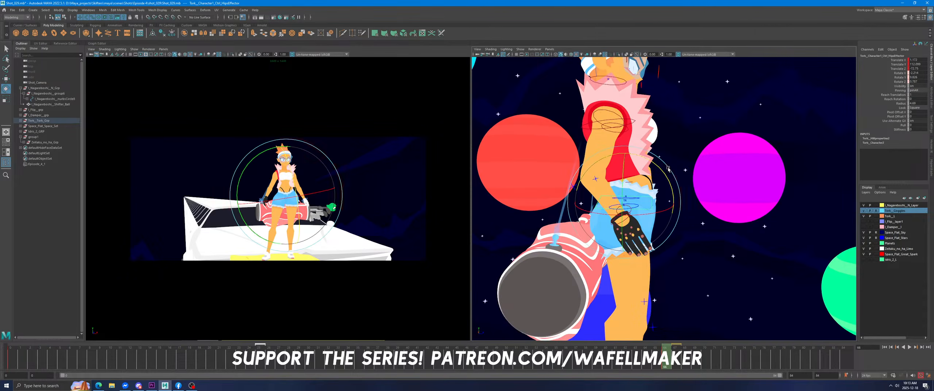
left_click_drag(659, 169, 656, 175)
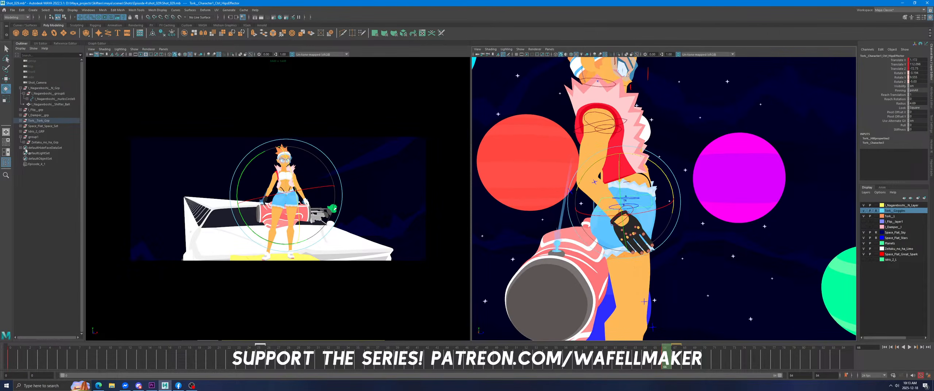
left_click(5, 81)
middle_click_drag(620, 269, 622, 223, "alt")
scroll(622, 233, "down", 4)
left_click_drag(621, 251, 633, 234, "alt")
scroll(634, 248, "down", 3)
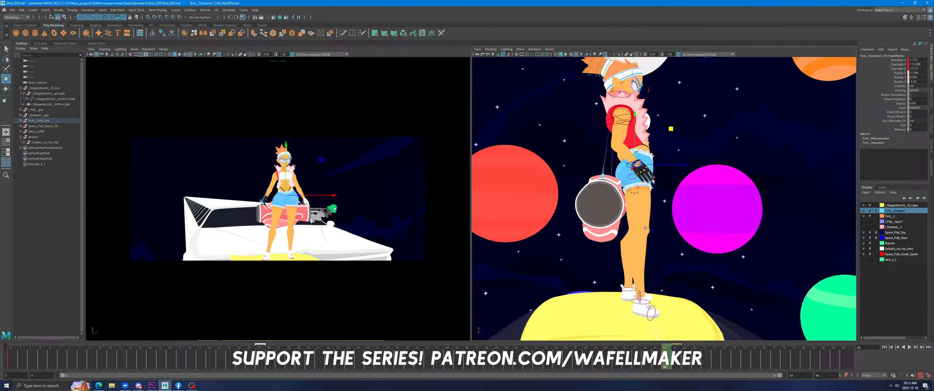
left_click_drag(640, 274, 635, 263, "alt")
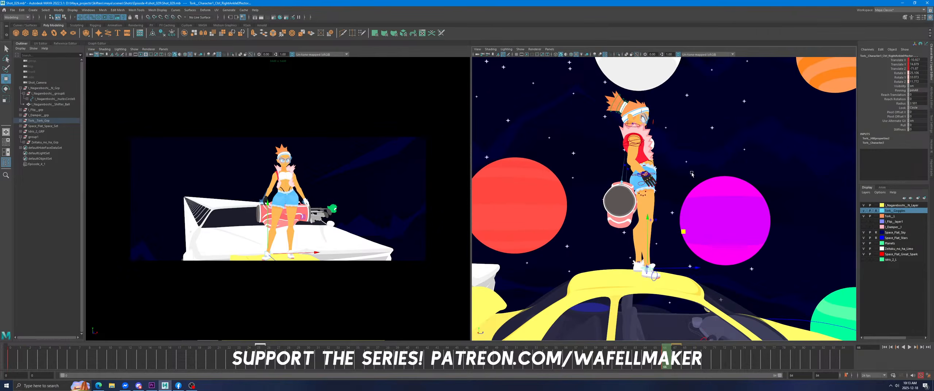
left_click_drag(691, 174, 631, 175, "alt")
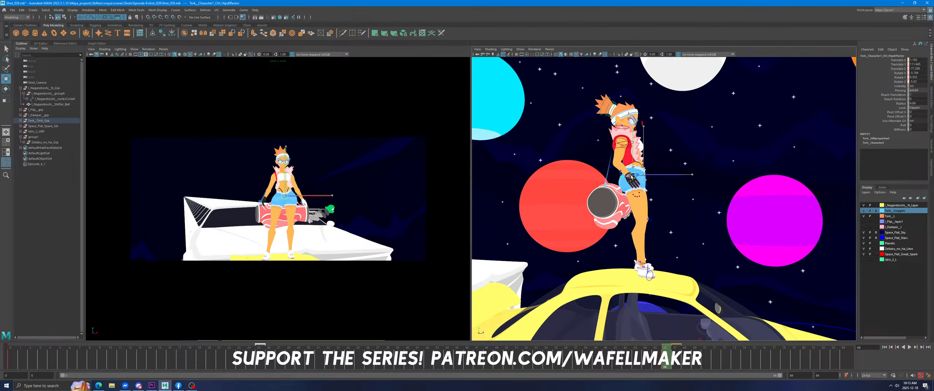
Tilt Tonk's hips control further and check the pose through the shot camera by scrubbing the timeline.
left_click(6, 88)
scroll(639, 124, "up", 2)
left_click_drag(640, 122, 648, 128)
key("space")
left_click_drag(664, 358, 665, 358)
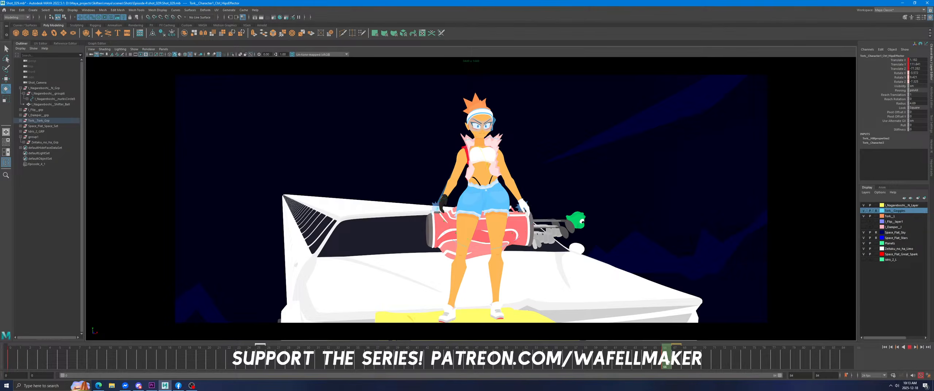
Select Tonk's head control and rotate it in the side view to adjust the tilt of her head.
key("space")
left_click(604, 103)
left_click(608, 107)
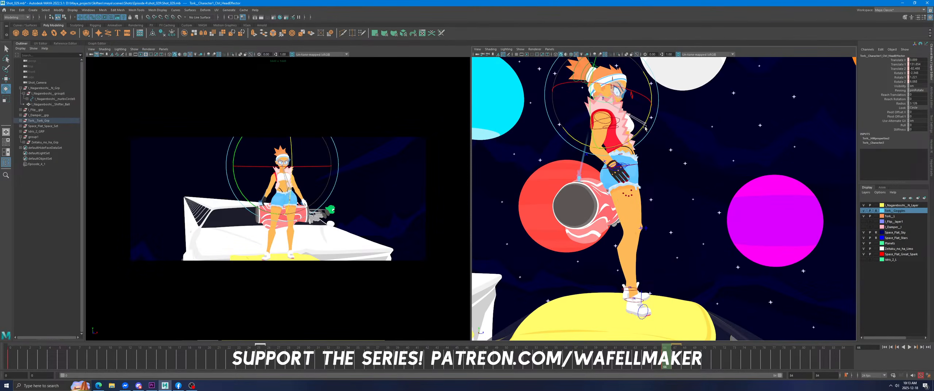
left_click_drag(645, 127, 644, 104)
Rotate Tonk's chest control in the side and shot camera views, scrubbing the timeline to check the pose.
left_click(622, 118)
left_click(608, 123)
left_click(616, 125)
left_click_drag(646, 141, 645, 146)
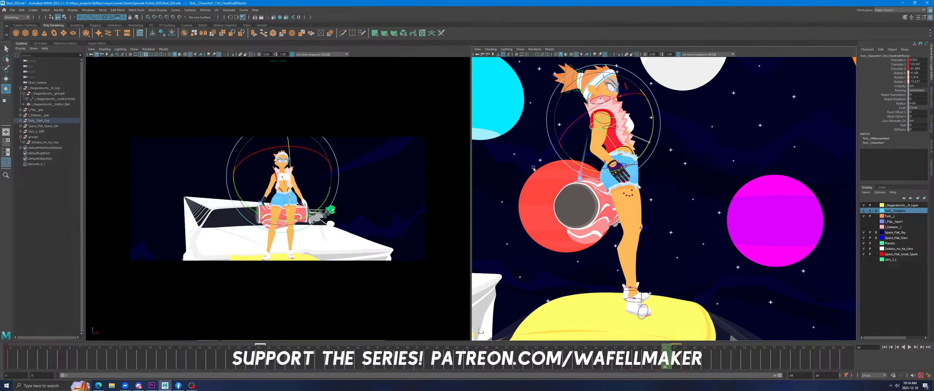
key("space")
left_click_drag(502, 152, 499, 150)
left_click_drag(657, 365, 667, 365)
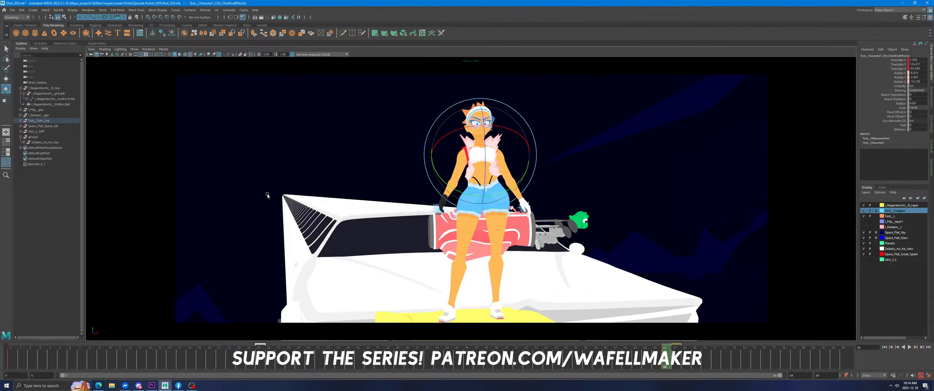
Move and rotate Tonk's left ankle control to reposition her foot on the car roof.
key("w")
left_click(598, 189)
key("space")
left_click(631, 293)
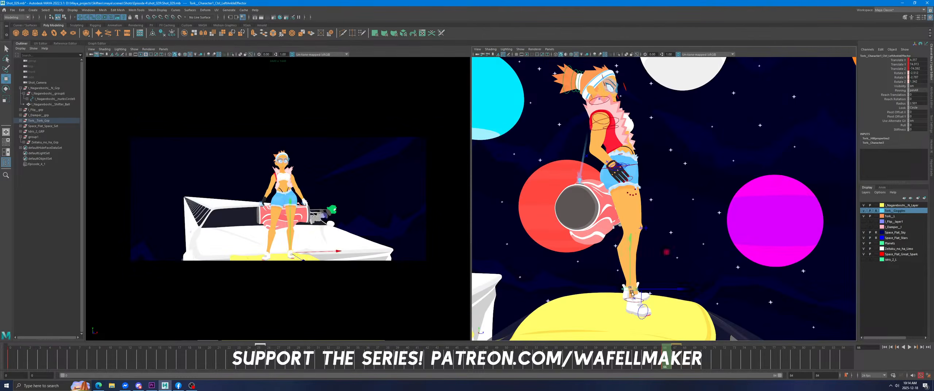
key("space")
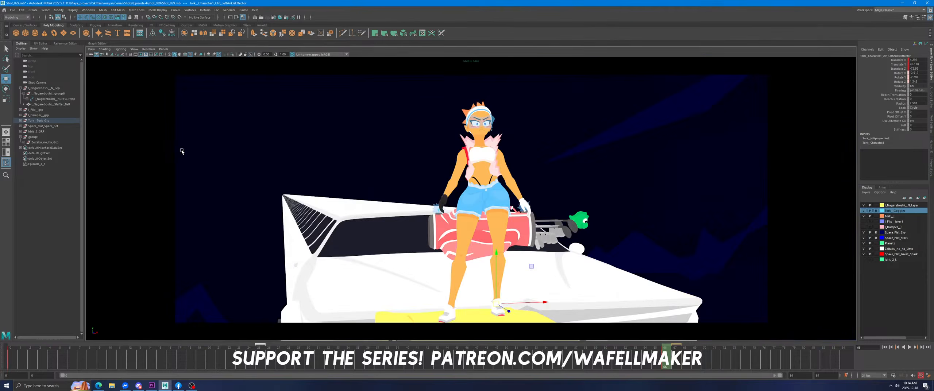
key("alt+v")
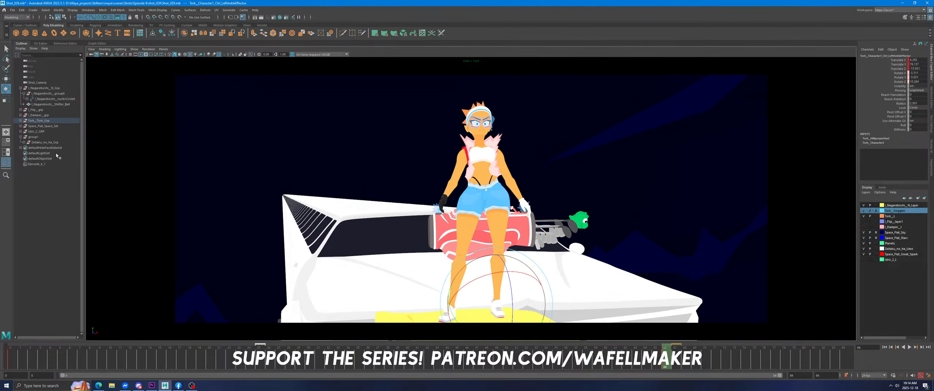
left_click(6, 78)
key("space")
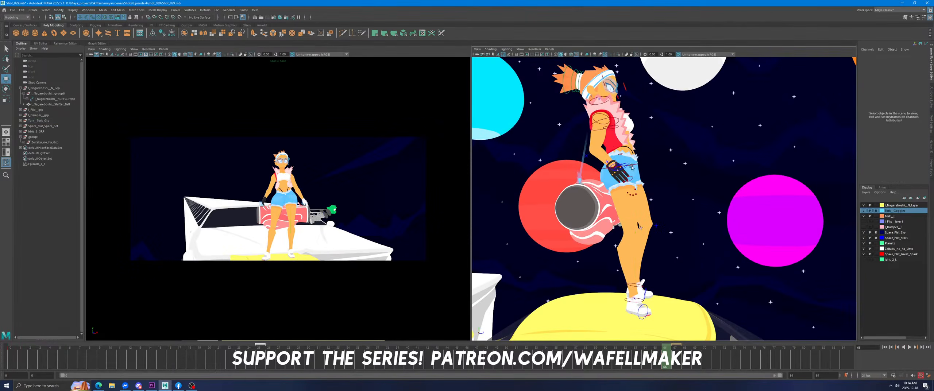
Select Tonk's hips control and scrub the timeline forward to her next pose in the shot camera view.
left_click(631, 168)
left_click(633, 175)
key("space")
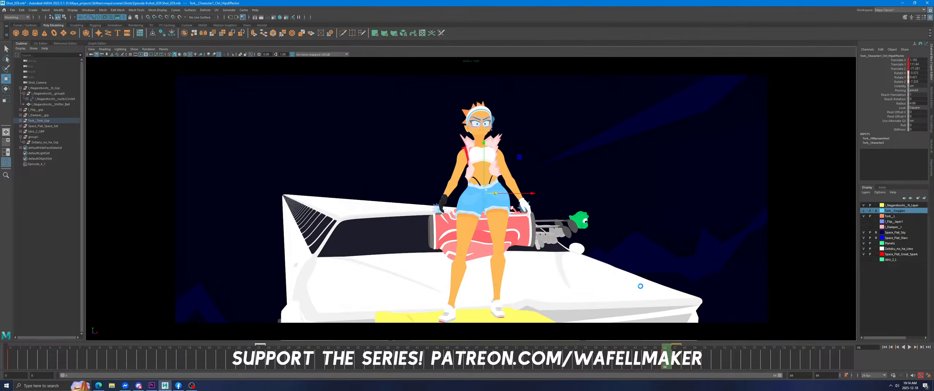
left_click_drag(667, 360, 676, 360)
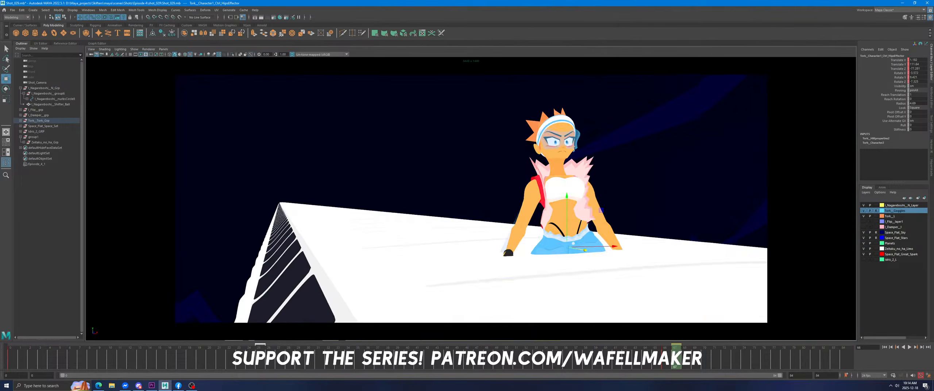
Select Tonk's body controls at the next pose and move her along the white car roof, closer to the shot camera.
key("space")
left_click_drag(680, 238, 776, 252, "alt")
scroll(780, 254, "down", 5)
middle_click_drag(780, 254, 693, 251, "alt")
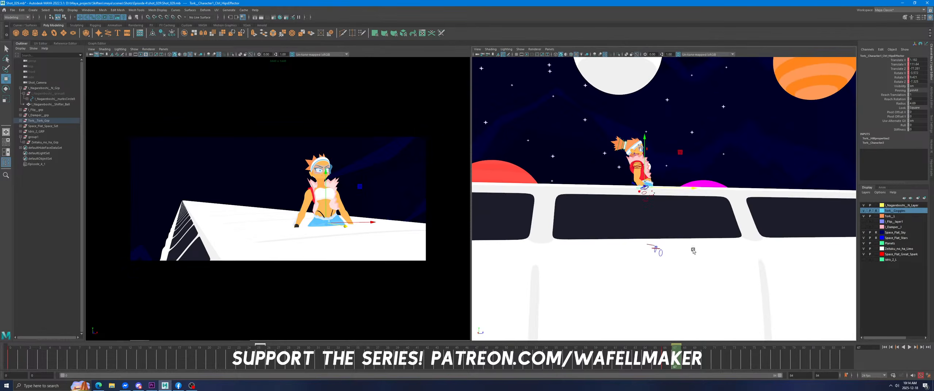
left_click(689, 177)
left_click(638, 155)
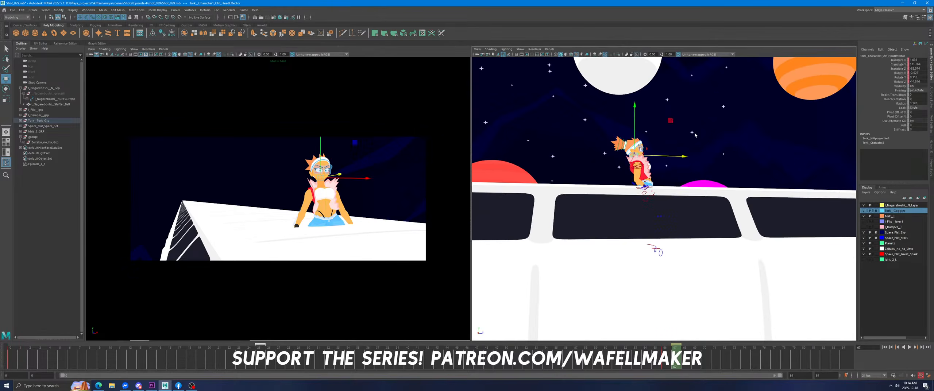
left_click(670, 163)
left_click(648, 187)
left_click(677, 179)
left_click(650, 188)
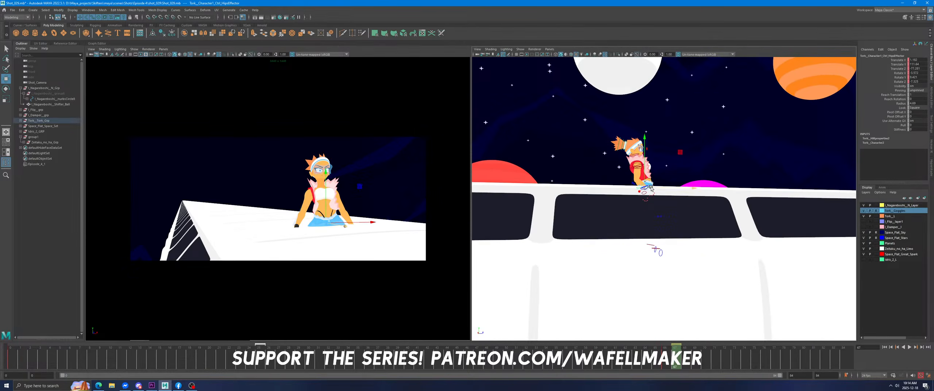
middle_click_drag(675, 173, 760, 164)
middle_click_drag(311, 197, 285, 202)
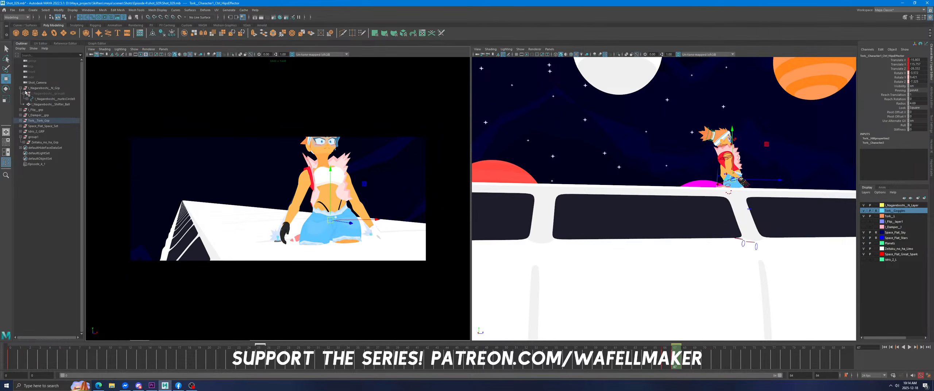
Rotate Tonk's body to an angle on the white car roof and turn her head in the shot camera view.
left_click(6, 89)
left_click_drag(361, 183, 499, 177)
left_click(717, 146)
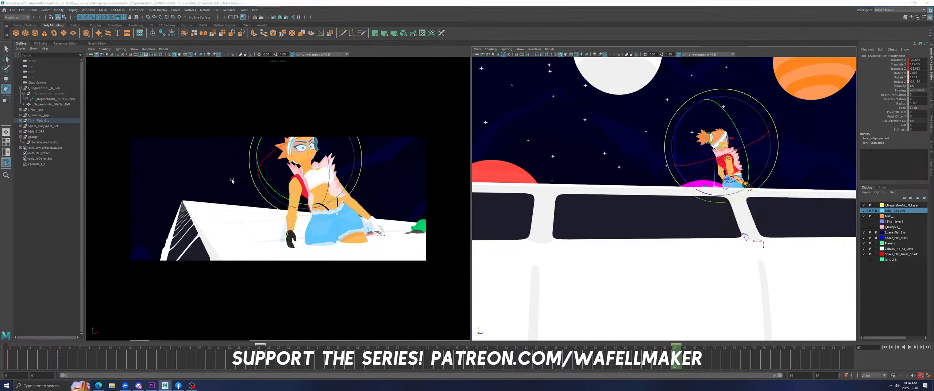
key("space")
left_click_drag(525, 134, 423, 134)
key("space")
key("space")
Rotate Tonk's right shoulder and right wrist controls to shape the arm reaching out to her side.
left_click(596, 121)
left_click(598, 121)
left_click(597, 120)
left_click(600, 120)
left_click_drag(396, 136, 389, 122)
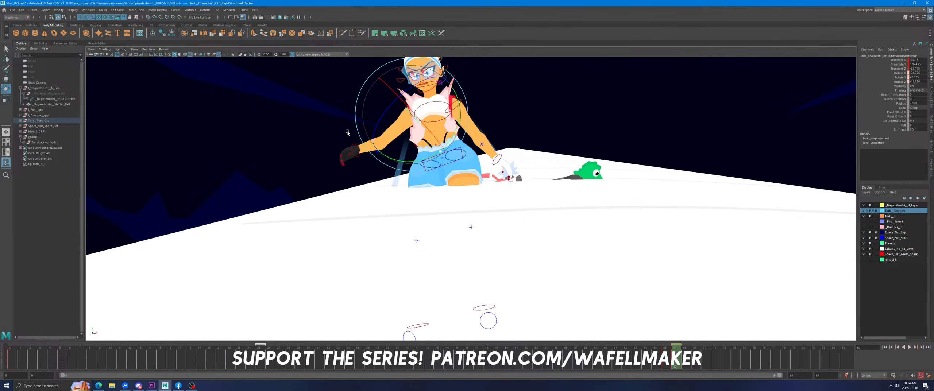
left_click(354, 146)
left_click_drag(346, 160, 345, 142)
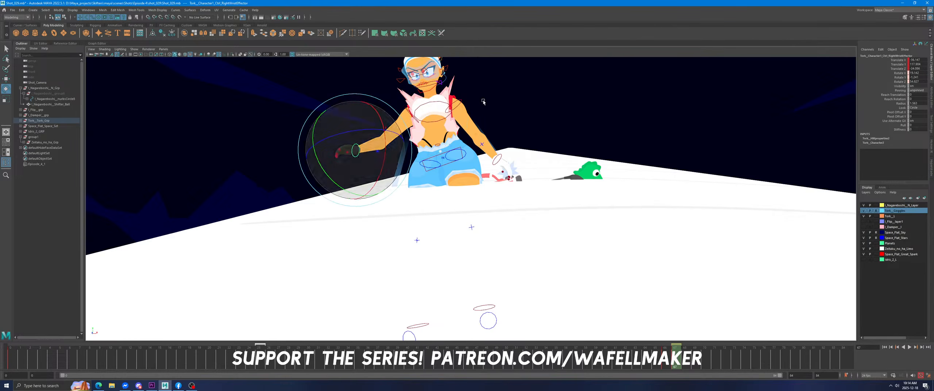
Rotate Tonk's left shoulder control to pose her left arm out to her side.
left_click(494, 93)
left_click(459, 102)
left_click_drag(470, 78, 490, 90)
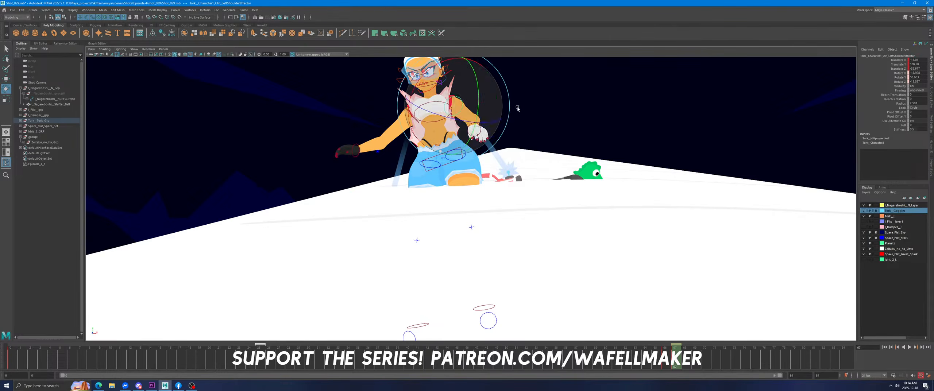
left_click_drag(546, 109, 486, 117)
left_click(477, 96)
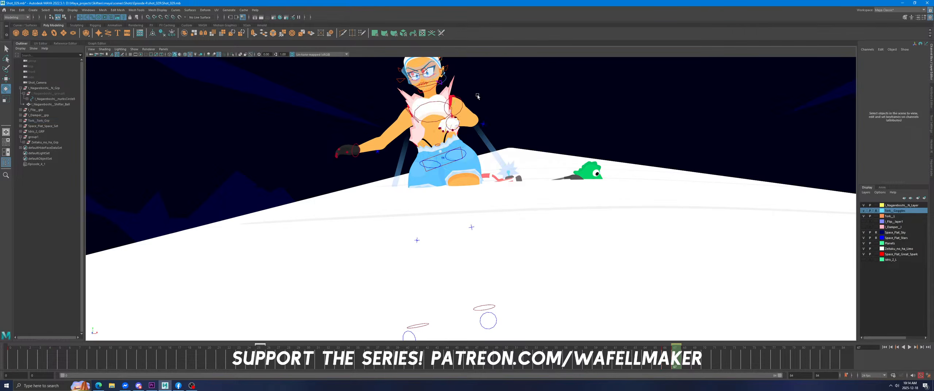
left_click(459, 102)
left_click_drag(464, 85, 463, 108)
Select Tonk's left wrist, frame the hand, and rotate its pinky finger control to reposition the finger.
left_click_drag(510, 153, 536, 166, "alt")
left_click(554, 145)
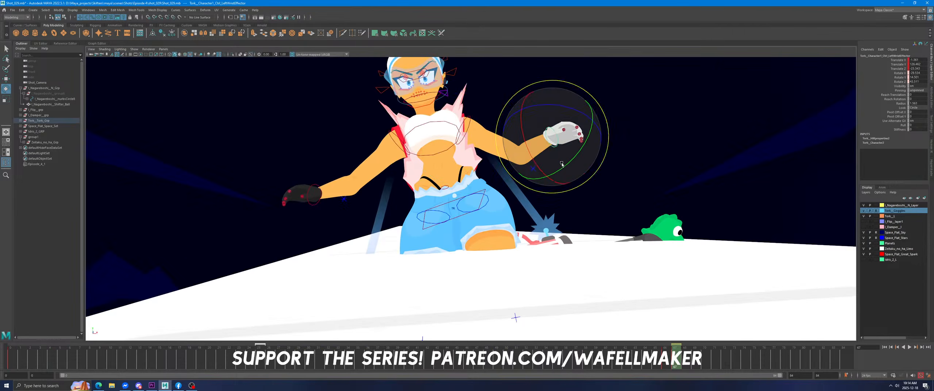
key("f")
scroll(569, 149, "down", 5)
left_click(522, 154)
left_click_drag(529, 151, 675, 157, "alt")
left_click(584, 132)
left_click(675, 157)
left_click(584, 170)
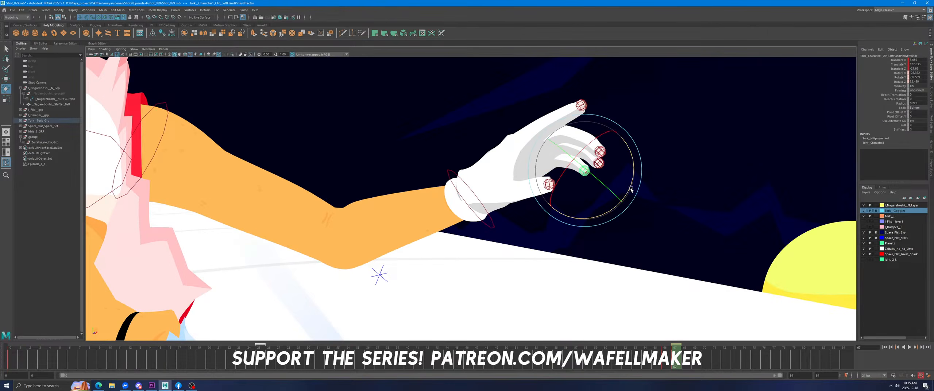
left_click_drag(631, 192, 623, 205)
left_click(636, 209)
Rotate the middle finger and thumb controls of Tonk's left hand to spread them, and select the left wrist control.
left_click(598, 151)
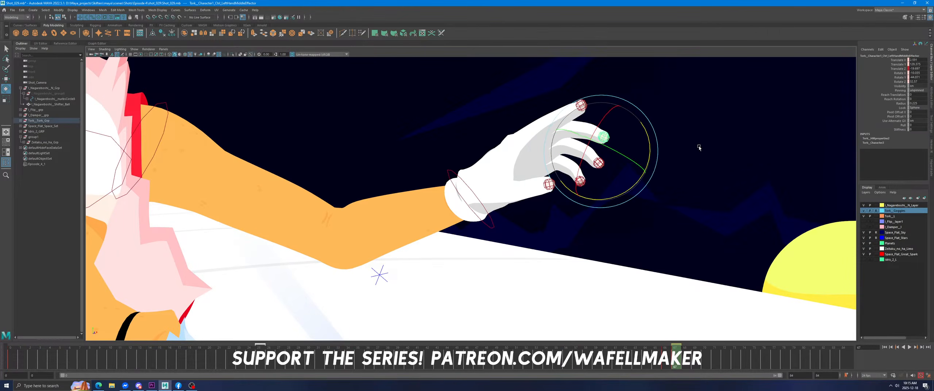
left_click(698, 145)
left_click_drag(698, 146, 476, 200, "alt")
left_click(482, 199)
left_click(537, 191)
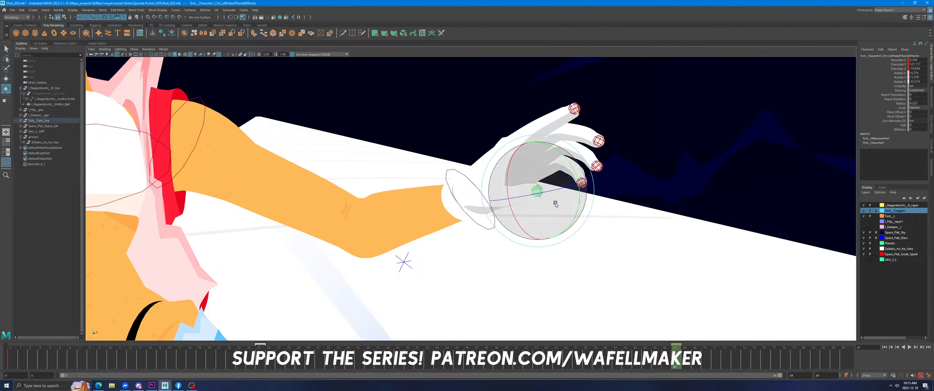
left_click_drag(552, 203, 518, 193)
scroll(516, 186, "down", 5)
middle_click_drag(514, 184, 550, 183, "alt")
left_click_drag(551, 182, 569, 191, "alt")
left_click(544, 197)
scroll(568, 182, "up", 3)
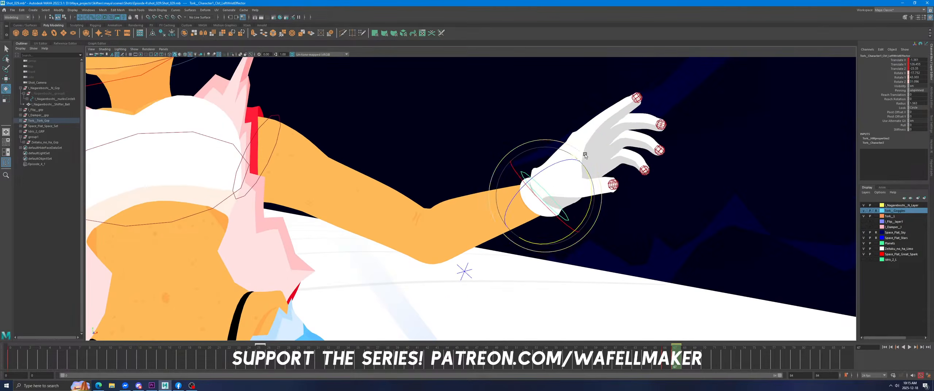
Select vertices on Tonk's left arm and glove mesh, apply Hammer Skin Weights, and inspect the wrist area.
key("q")
scroll(634, 131, "up", 3)
left_click(642, 126)
key("F9")
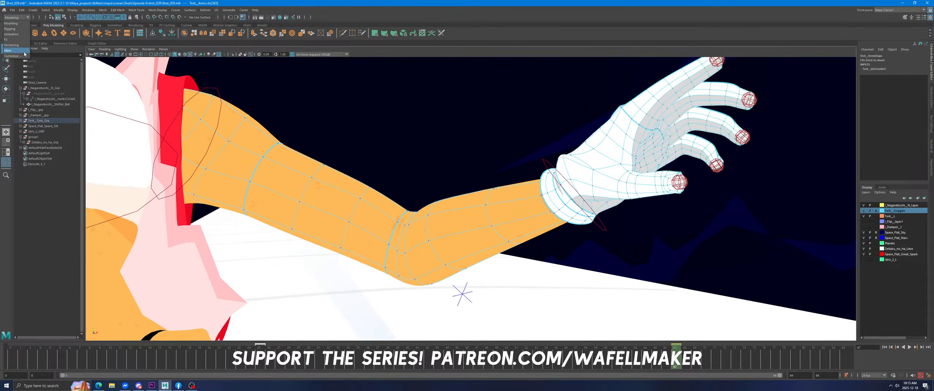
left_click(24, 51)
left_click(228, 10)
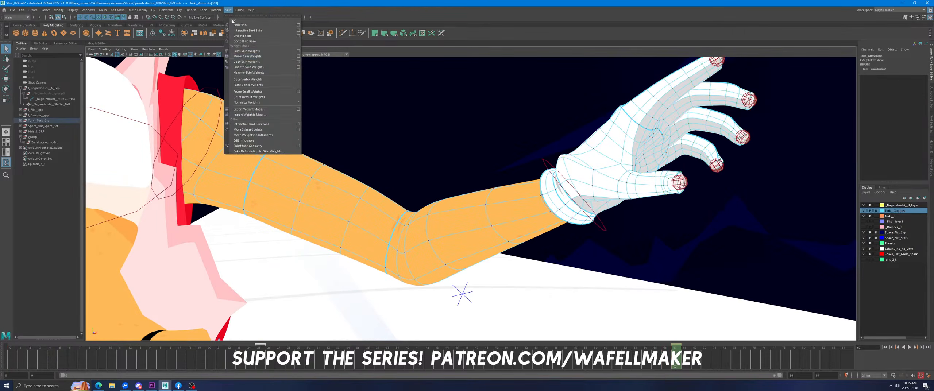
left_click(251, 73)
left_click(570, 112)
left_click_drag(571, 112, 553, 145, "alt")
left_click(577, 164)
left_click(556, 147)
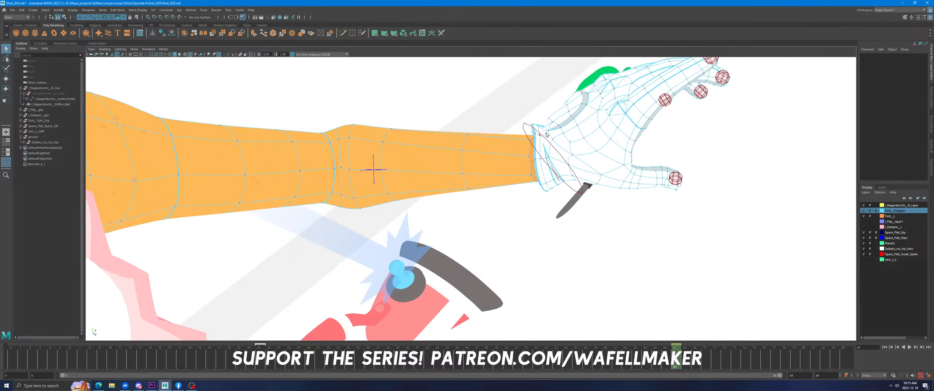
Examine the arm and glove meshes around both of Tonk's wrists in component mode and return to object selection.
left_click(552, 143)
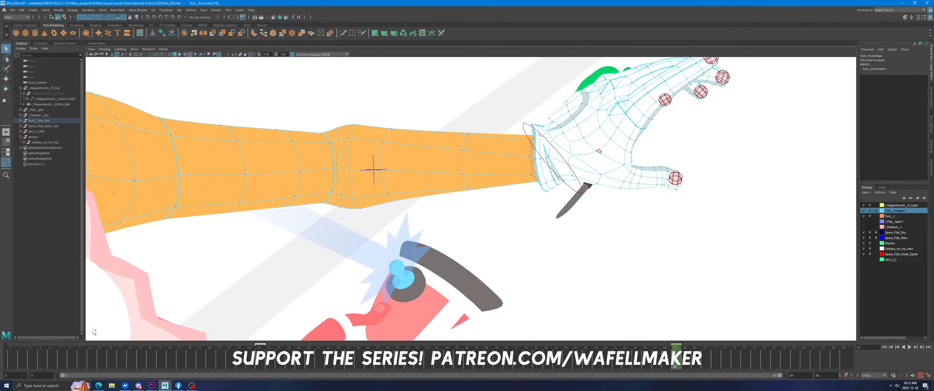
left_click_drag(589, 160, 576, 149, "alt")
key("F8")
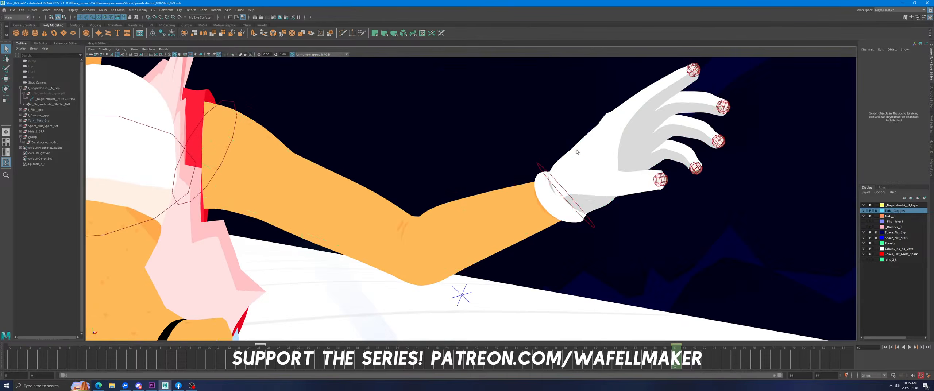
key("F8")
left_click(565, 179)
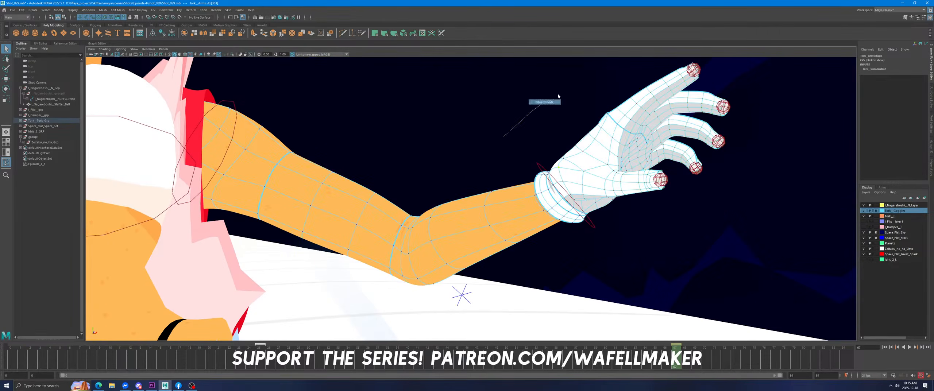
left_click(558, 97)
left_click_drag(558, 96, 266, 244, "alt")
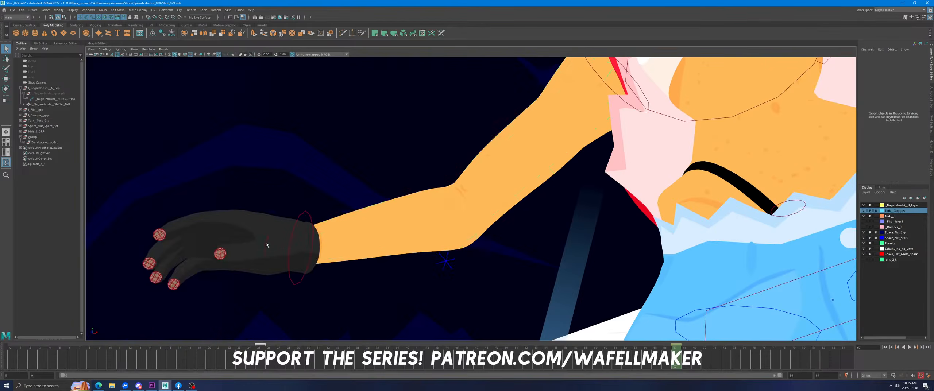
left_click(266, 245)
key("F8")
left_click_drag(324, 213, 528, 252, "alt")
key("F8")
left_click(526, 227)
Select Tonk's right wrist control and rotate it to angle the black-gloved hand against the shot camera.
left_click(504, 196)
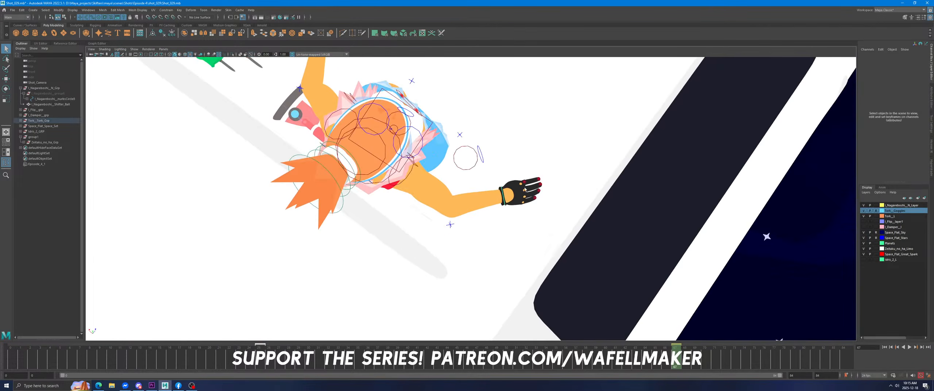
key("space")
left_click(6, 89)
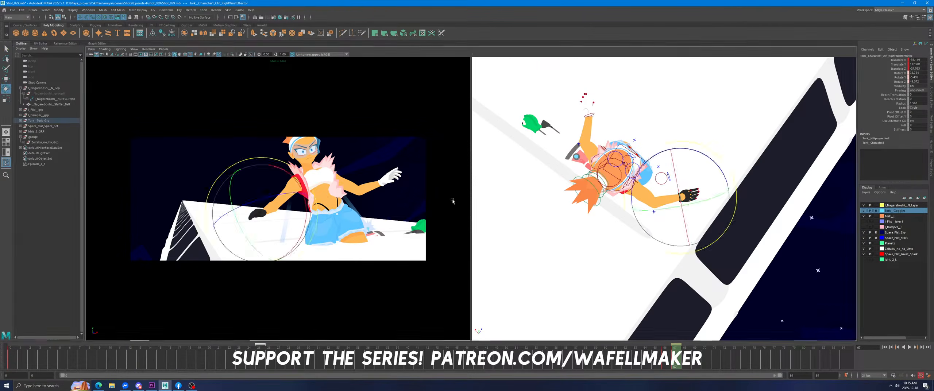
key("space")
left_click_drag(469, 207, 448, 222)
key("space")
key("space")
Frame Tonk's right hand and rotate its thumb control.
left_click_drag(540, 268, 452, 215, "alt")
key("f")
key("space")
key("space")
key("space")
key("space")
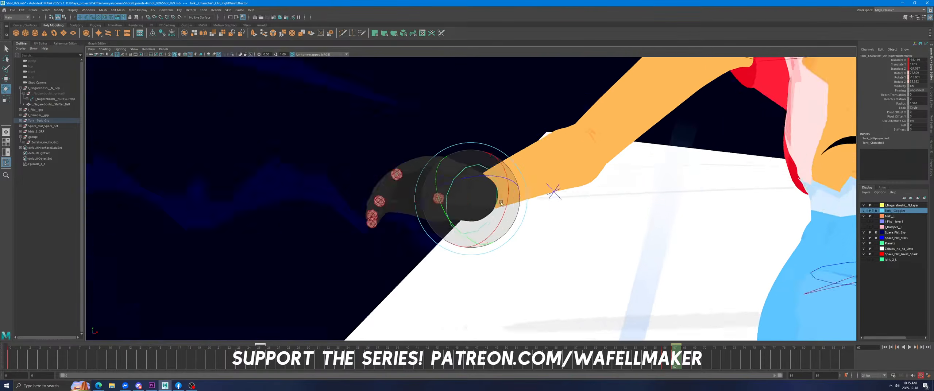
left_click_drag(500, 204, 433, 182, "alt")
left_click(414, 197)
left_click_drag(415, 235, 409, 226)
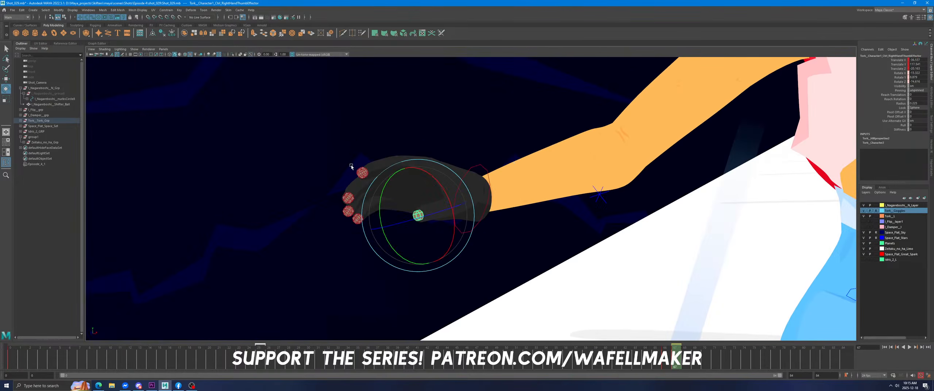
Move the pinky, index and middle finger controls of Tonk's right hand to spread the fingers apart.
left_click_drag(349, 164, 375, 189)
left_click(6, 80)
key("f")
scroll(551, 203, "down", 4)
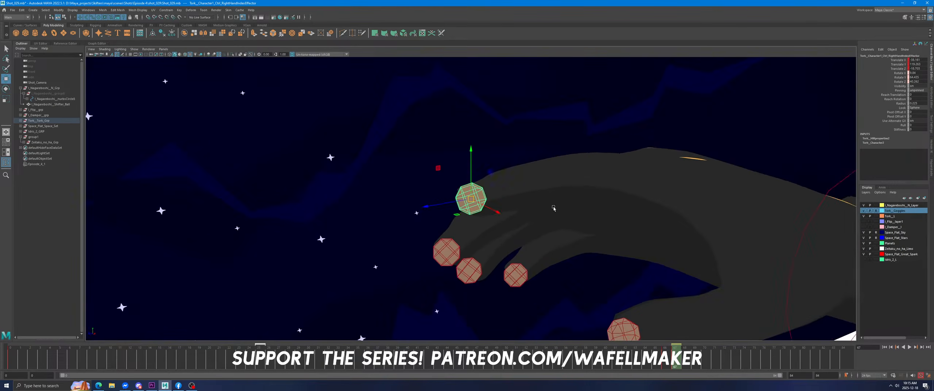
scroll(491, 182, "down", 3)
left_click_drag(498, 186, 496, 119, "alt")
left_click(488, 240)
left_click_drag(579, 239, 573, 236, "alt")
middle_click_drag(573, 237, 584, 249)
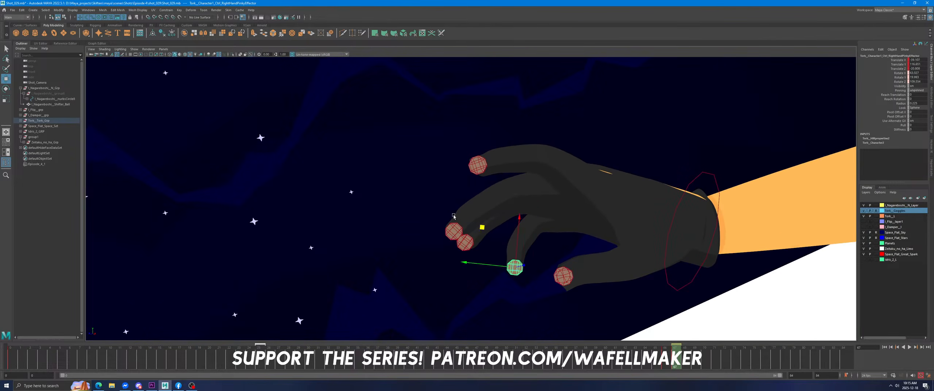
middle_click_drag(535, 216, 546, 170)
left_click(478, 164)
middle_click_drag(533, 211, 519, 187)
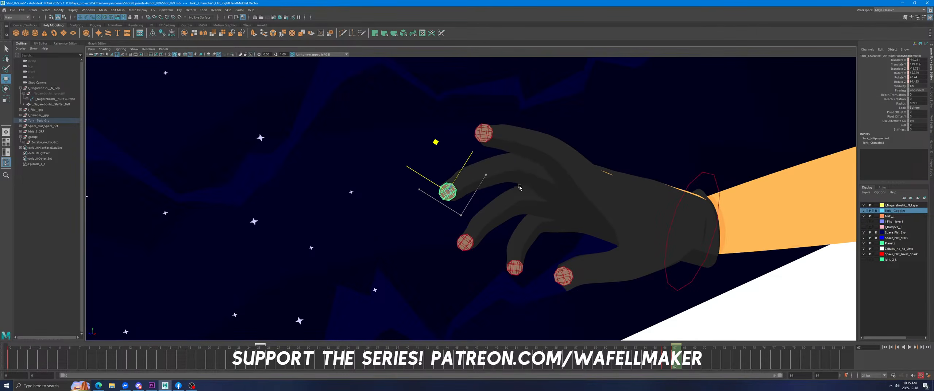
Move the thumb control of Tonk's right hand slightly downward, away from the palm.
left_click_drag(537, 213, 588, 201, "alt")
left_click(646, 240)
left_click(569, 270)
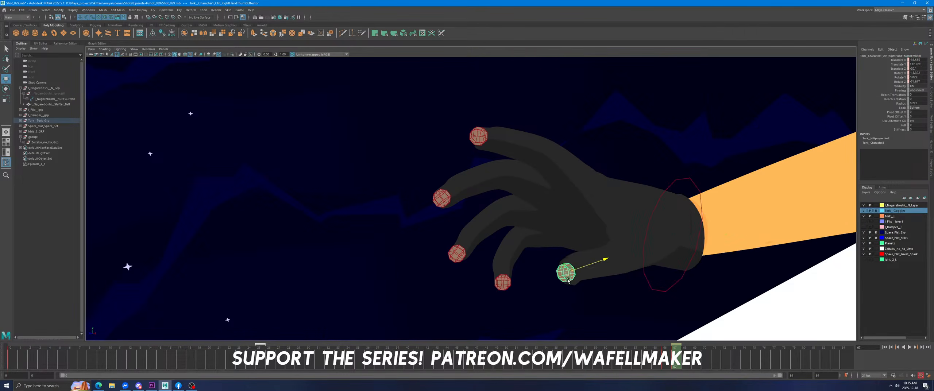
left_click_drag(565, 272, 571, 296)
Select Tonk's right wrist control and rotate it in the shot camera to refine the open hand's angle.
left_click(653, 213)
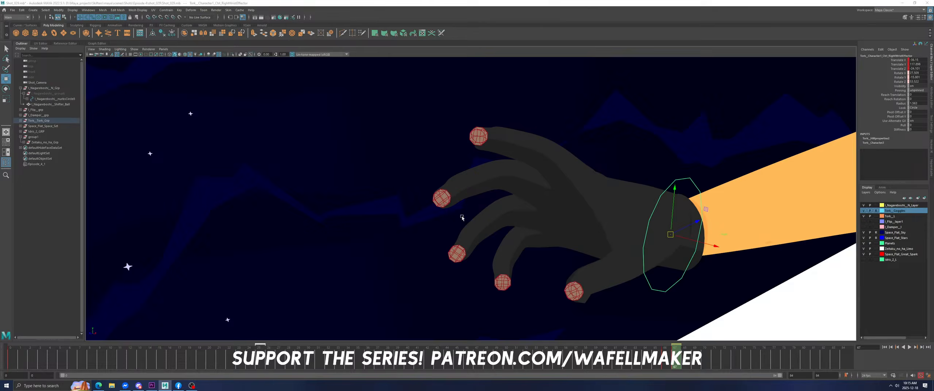
key("space")
key("space")
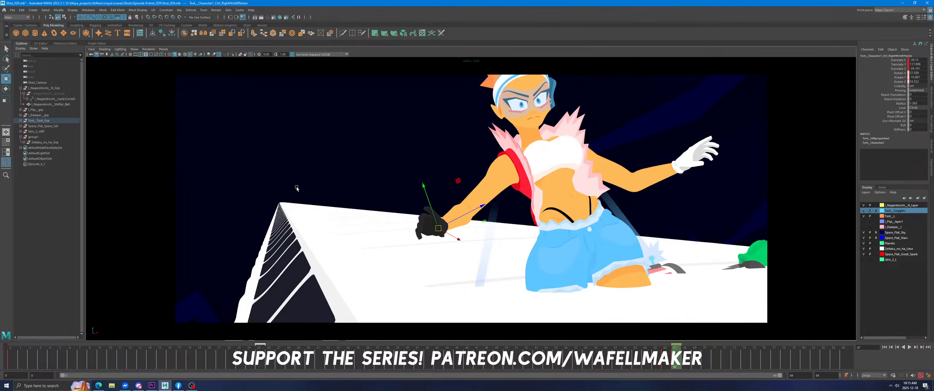
left_click(5, 90)
mouse_move(450, 215)
left_mouse_down()
mouse_move(436, 220)
mouse_move(452, 224)
left_mouse_up()
key("space")
Select Tonk's right elbow control and rotate it to adjust the forearm in the shot camera.
left_click_drag(780, 198, 752, 212)
scroll(751, 212, "down", 2)
middle_click_drag(751, 211, 537, 192, "alt")
left_click(617, 171)
key("space")
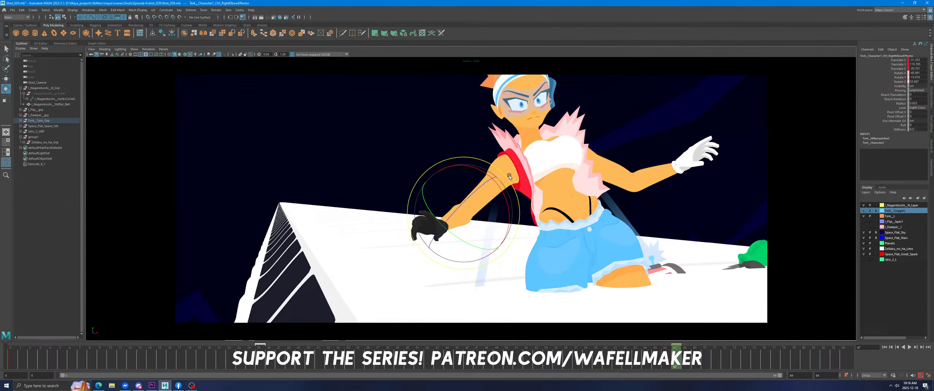
left_click_drag(477, 188, 485, 181)
Select Tonk's right shoulder control and rotate it to refine the pose of the upper arm.
key("space")
left_click_drag(641, 93, 708, 68)
key("space")
left_click_drag(538, 145, 517, 175)
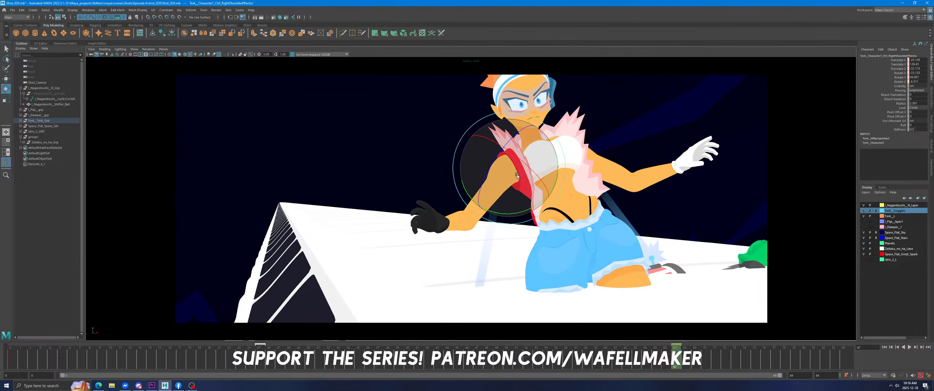
Select Tonk's upper chest control and rotate it to tilt the torso in the shot camera.
key("space")
left_click_drag(674, 182, 692, 178, "alt")
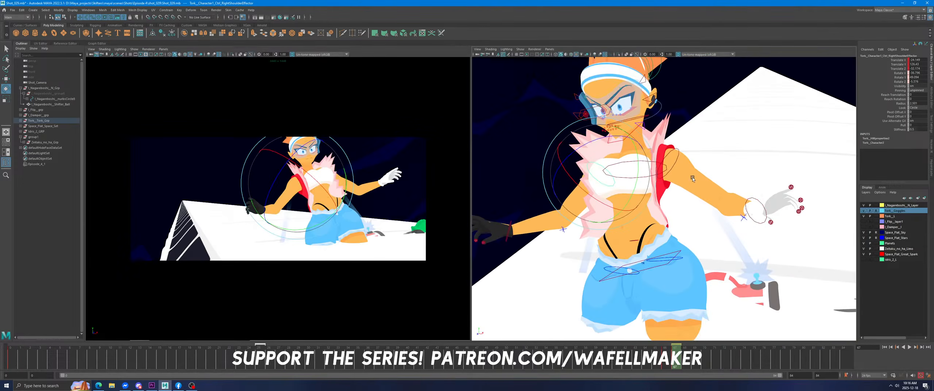
left_click(611, 149)
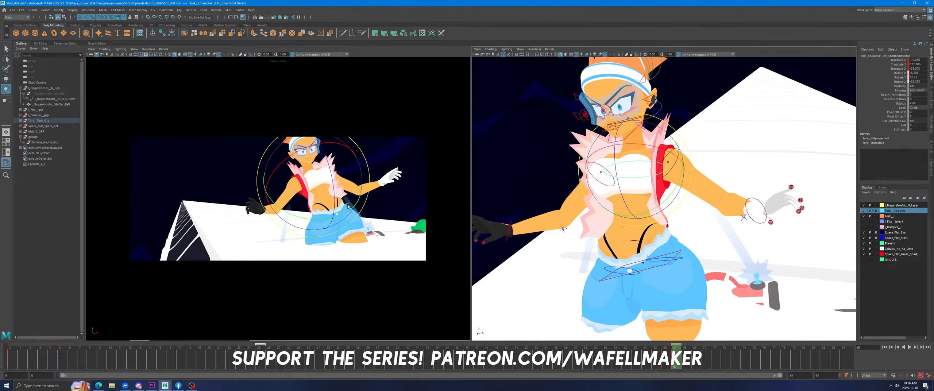
key("space")
left_click_drag(579, 136, 571, 154)
key("space")
Select Tonk's left ankle control for moving and set the limo's display layer to Reference.
left_click_drag(661, 221, 659, 175, "alt")
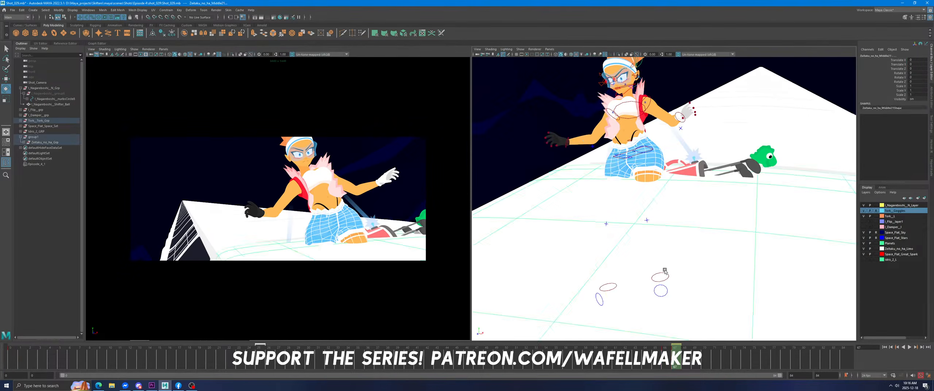
left_click(660, 291)
left_click(5, 80)
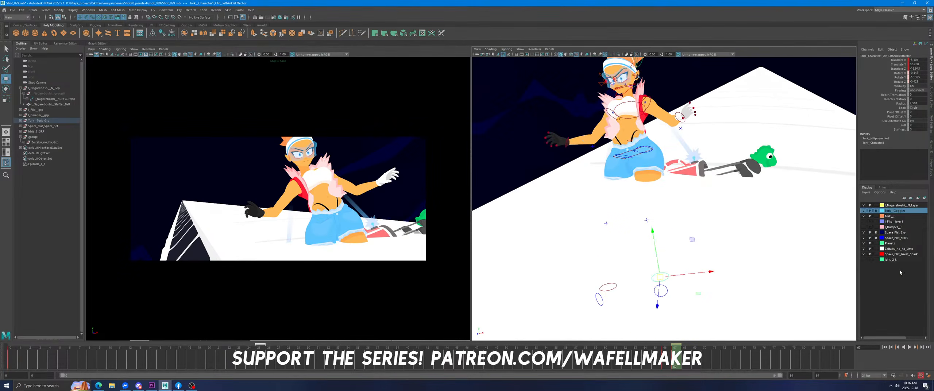
left_click(876, 249)
left_click(876, 249)
Move Tonk's leg controls up and forward to bring her legs into a seated pose on the limo roof.
left_click_drag(758, 282, 584, 197, "alt")
key("ctrl+z")
left_click_drag(622, 227, 495, 134, "alt")
left_click_drag(536, 163, 567, 165, "alt")
left_click_drag(612, 260, 539, 163)
Play back the shot, and move Tonk's hips control to reposition the seated body on the limo roof.
key("space")
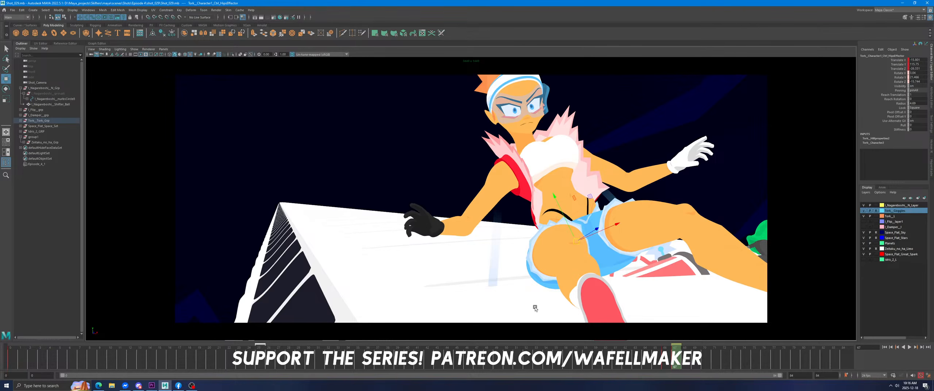
key("alt+v")
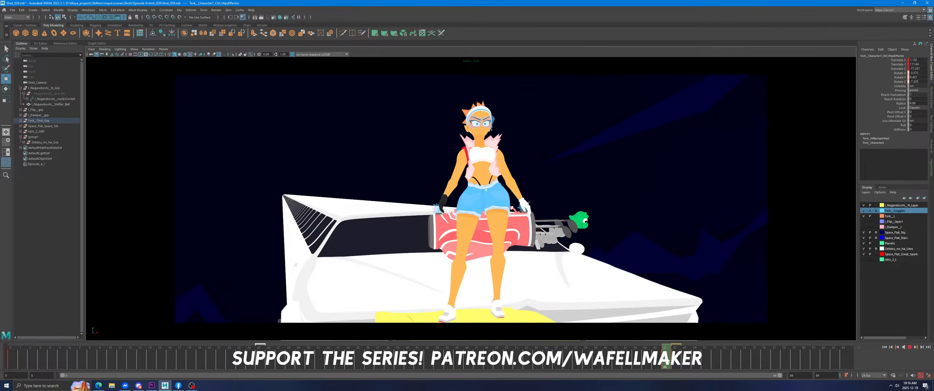
key("space")
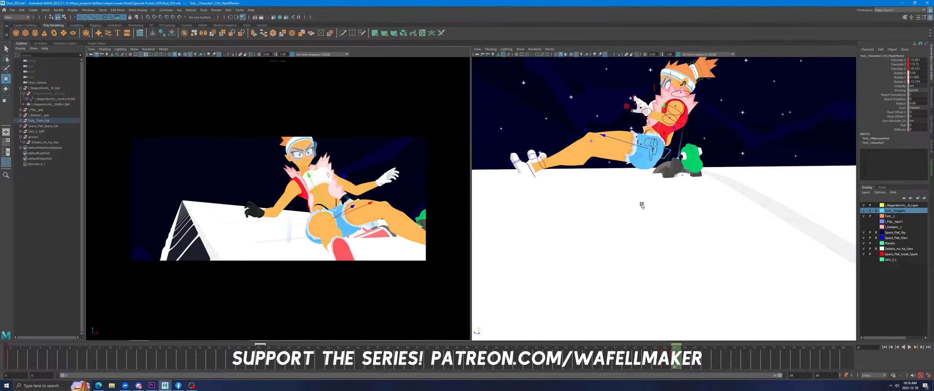
left_click_drag(640, 205, 718, 152, "alt")
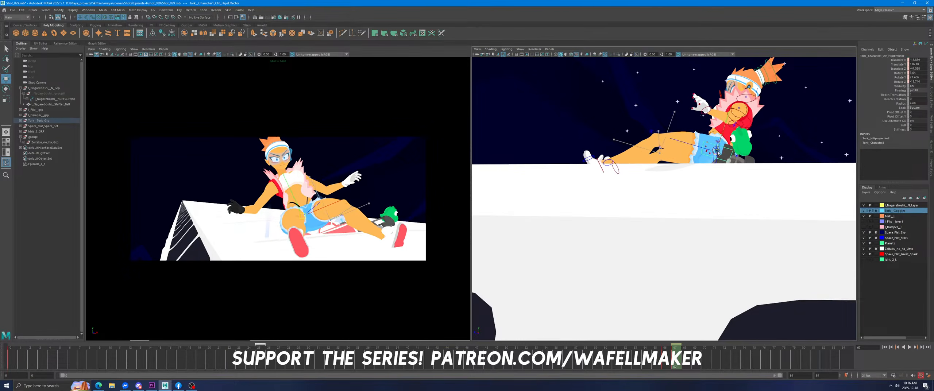
middle_click_drag(391, 232, 405, 230)
Scrub through the shot, select the limo's top-level group group1, move it down, and play back the result.
key("space")
left_click_drag(598, 355, 13, 358)
left_click_drag(69, 367, 667, 366)
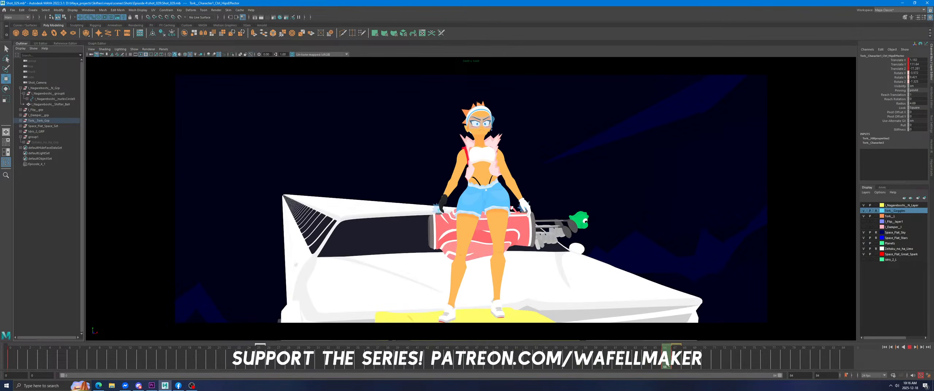
left_click(456, 282)
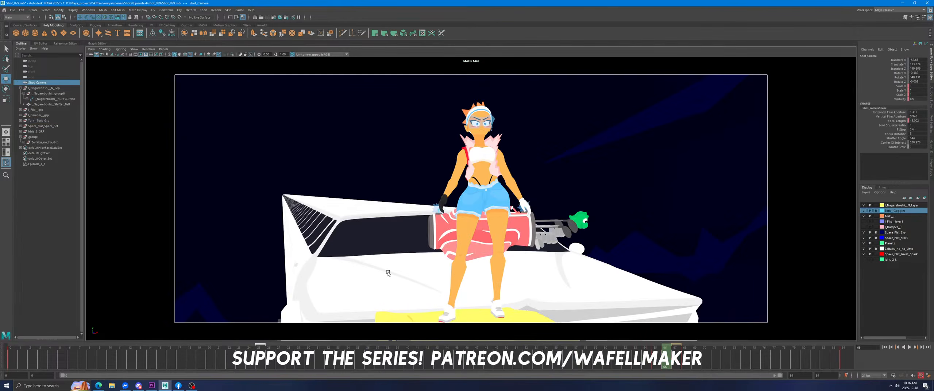
left_click(409, 241)
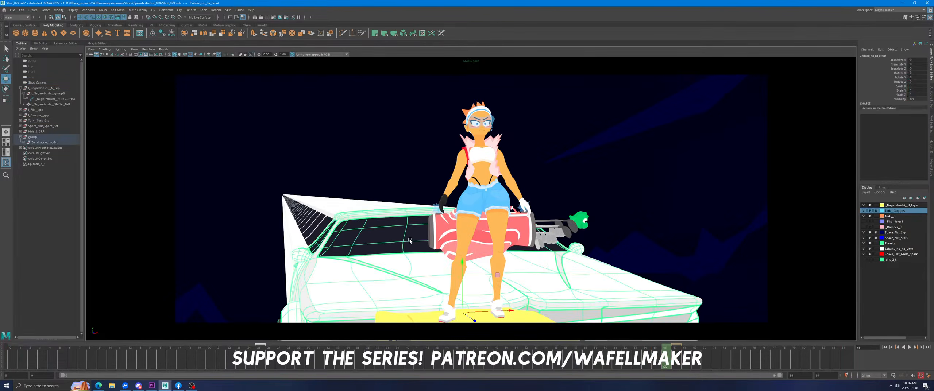
key("Up")
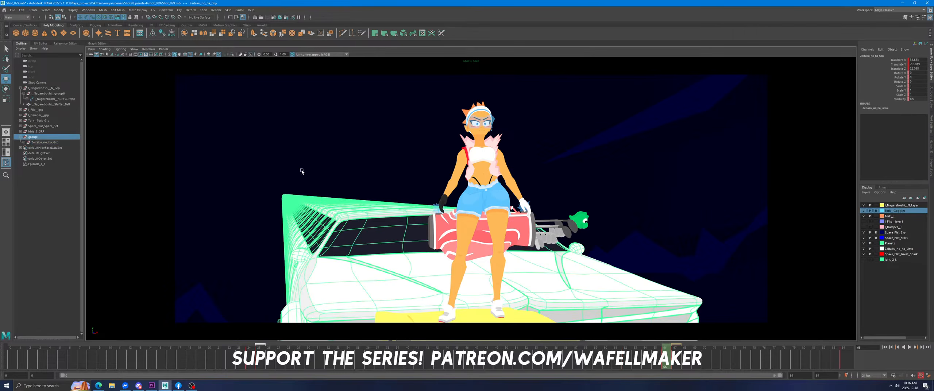
key("Up")
left_click_drag(390, 260, 391, 274)
key("alt+v")
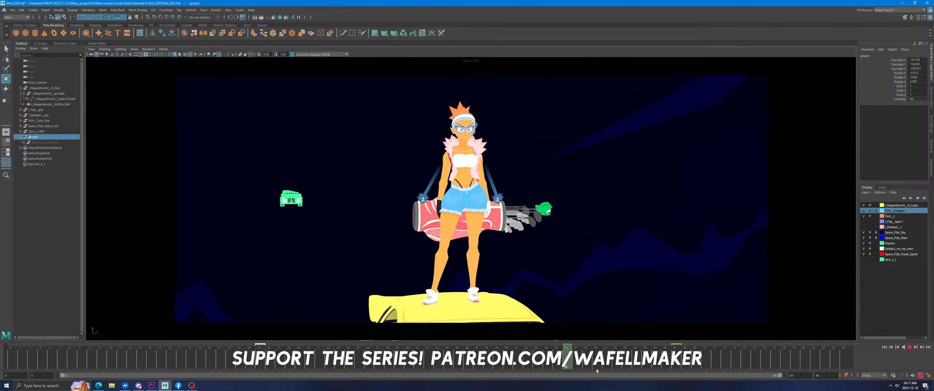
left_click(674, 369)
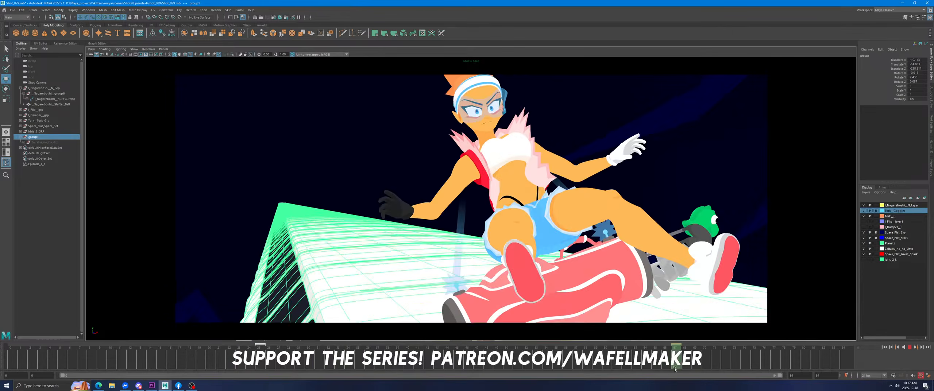
Select Tonk's hips control and rotate it in the shot camera to tilt the pelvis of the seated pose.
key("space")
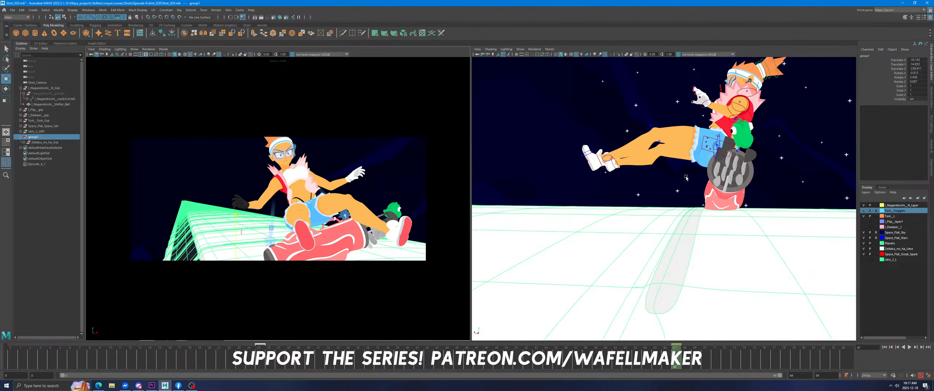
left_click(729, 111)
left_click(786, 134)
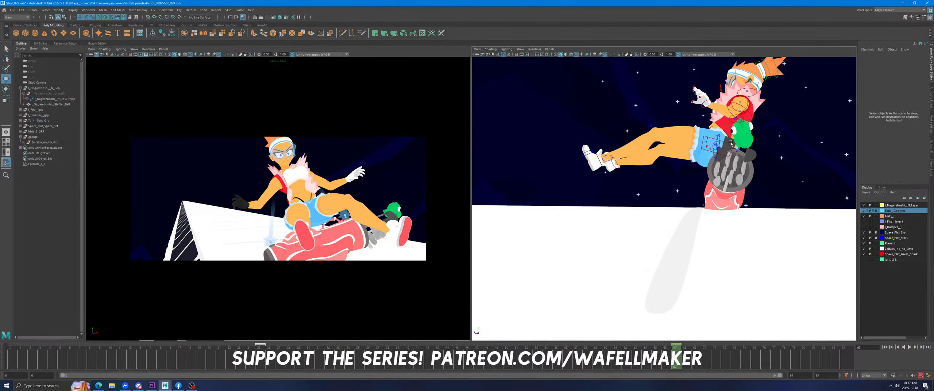
left_click_drag(713, 151, 703, 142, "alt")
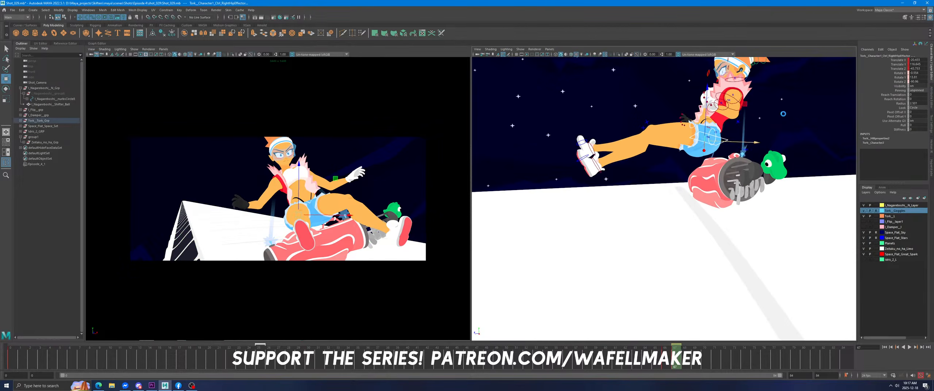
left_click(703, 143)
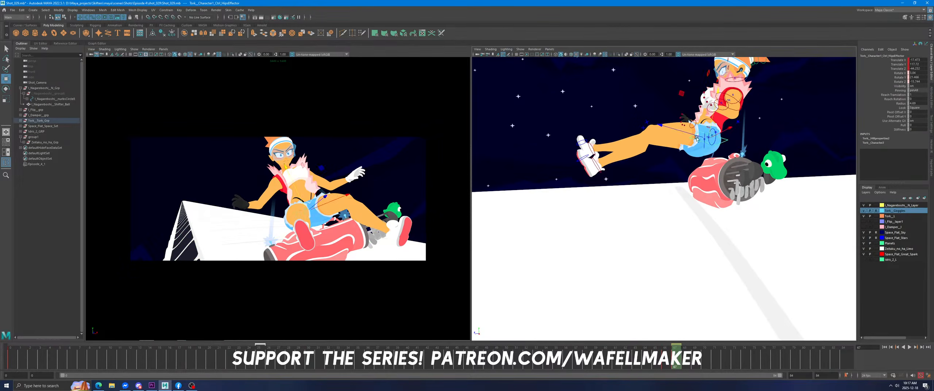
key("space")
left_click(6, 89)
left_click_drag(529, 216, 547, 197)
key("w")
key("space")
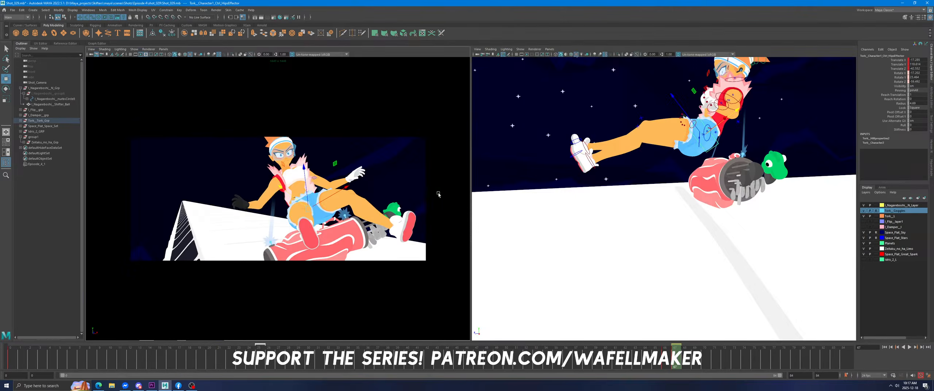
Move Tonk's hips control in the shot camera to shift her seated body slightly up and to the side.
key("space")
middle_click_drag(439, 197, 459, 193)
left_click_drag(533, 218, 545, 211)
key("space")
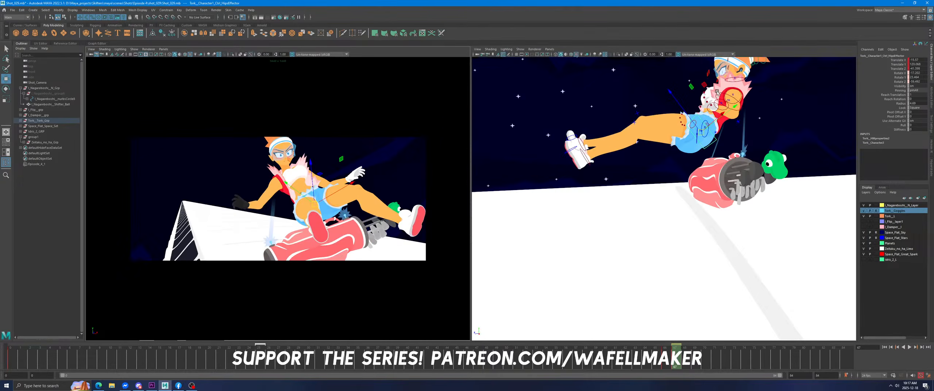
Reselect Tonk's hips control, reposition her body above the golf bag in the shot camera, and play back the result.
left_click(717, 93)
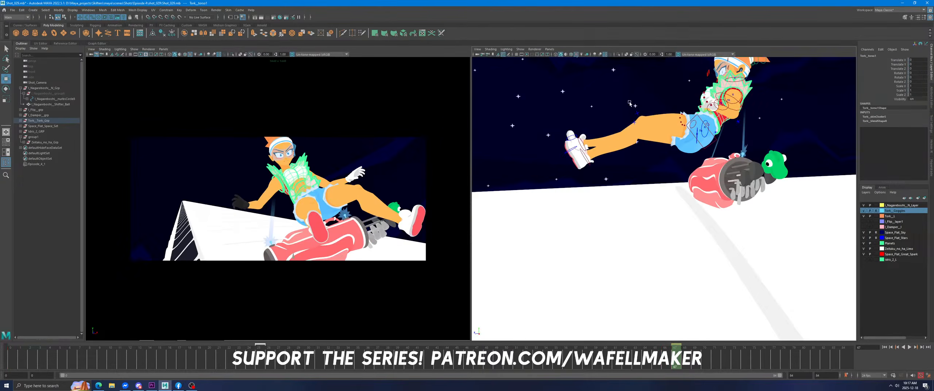
left_click(753, 105)
left_click(698, 126)
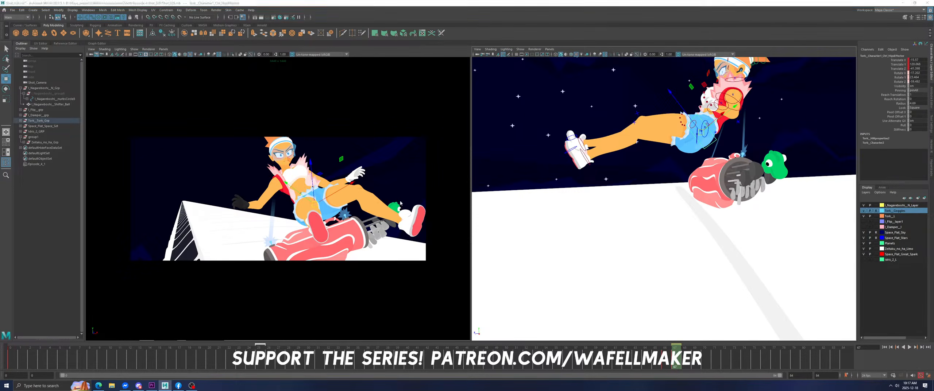
key("space")
middle_click_drag(419, 214, 412, 232)
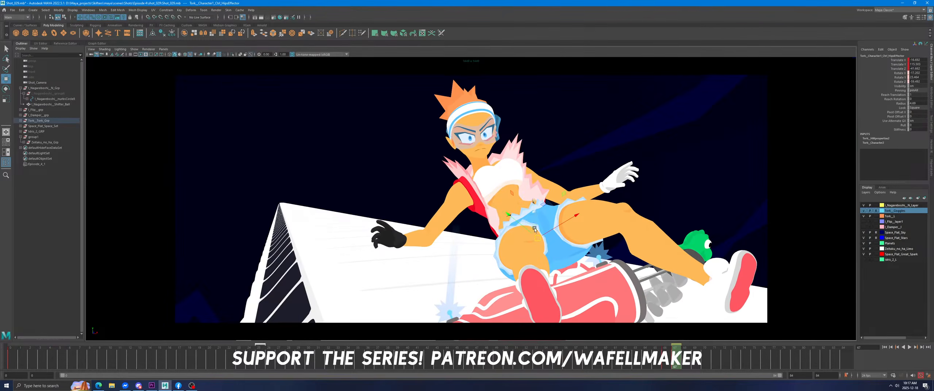
middle_click_drag(524, 226, 493, 253)
left_click_drag(674, 357, 676, 357)
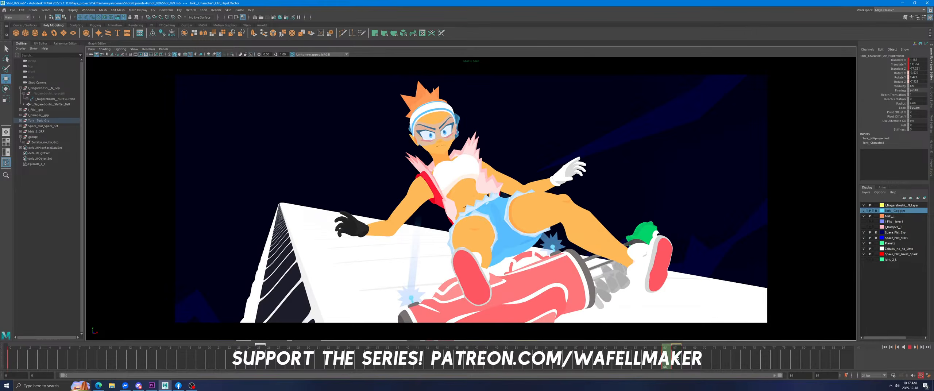
left_click_drag(523, 183, 552, 195)
left_click_drag(671, 357, 676, 356)
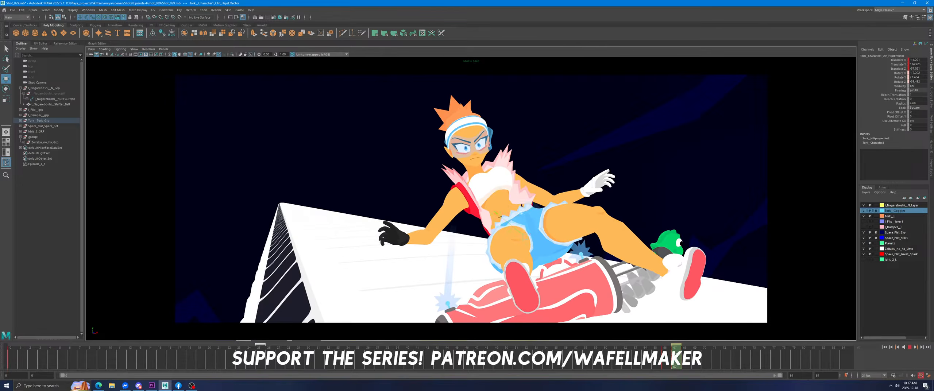
Select Tonk's head control, rotate it to tip her head backward in the seated pose, and start playback.
key("space")
left_click(772, 97)
key("space")
left_click_drag(668, 356, 675, 357)
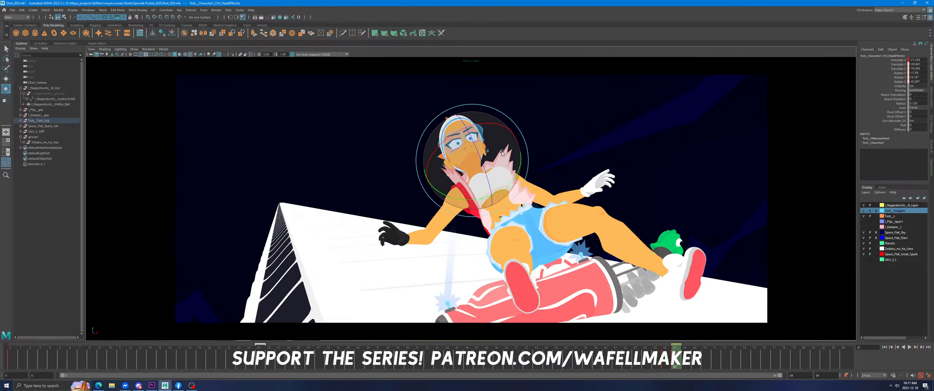
key("alt+v")
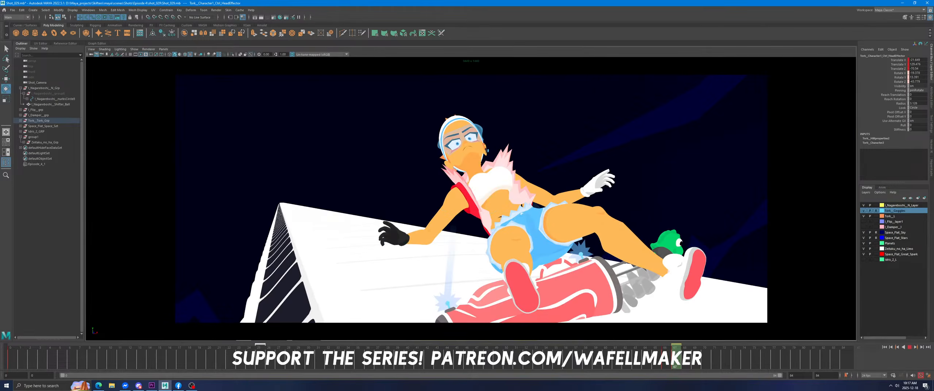
Play back the shot from the first frame and review Tonk's hips and head motion around frame 67.
left_click_drag(677, 360, 12, 362)
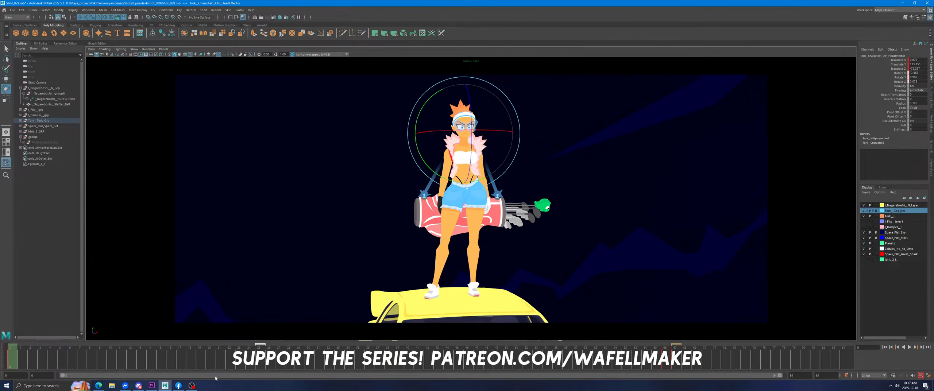
left_click(909, 348)
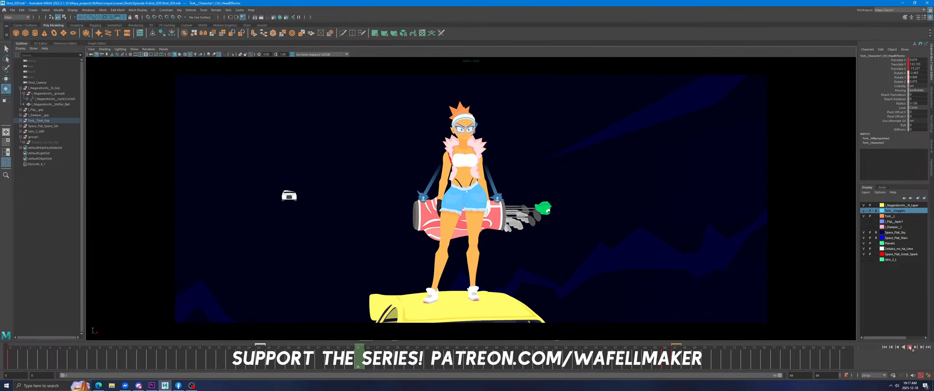
left_click(680, 359)
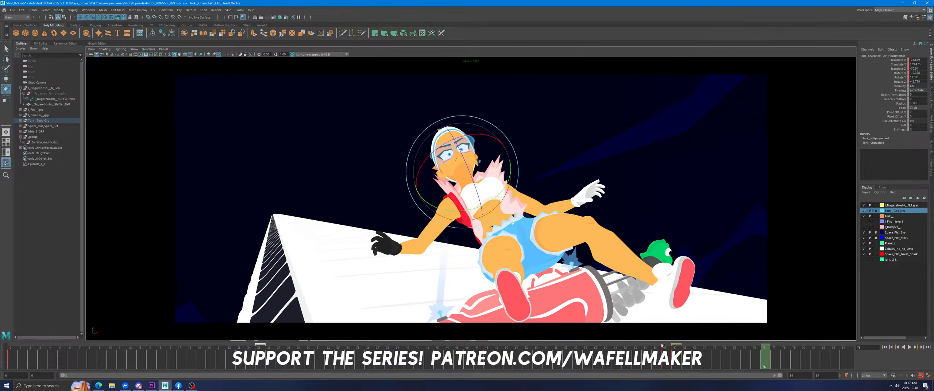
key("space")
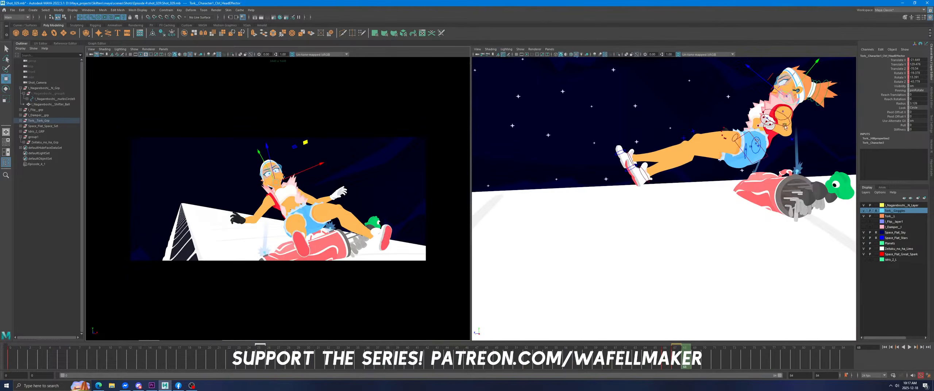
left_click(742, 136)
key("space")
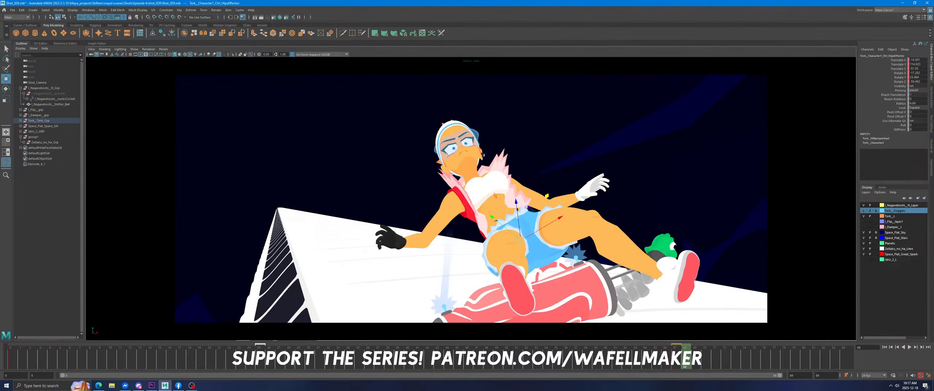
key("alt+comma")
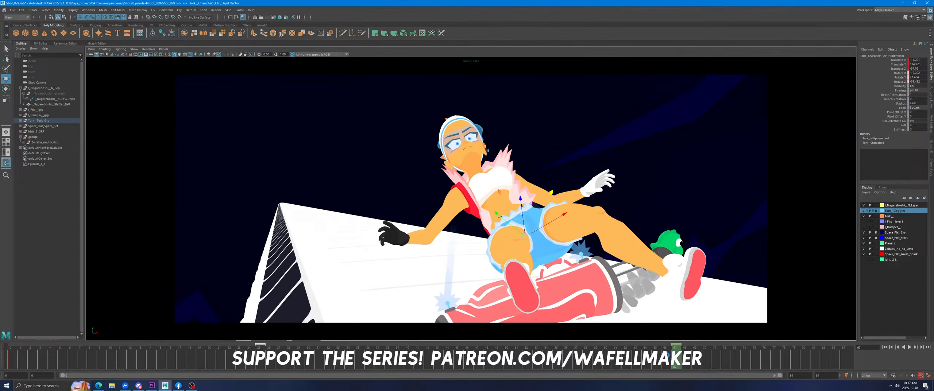
left_click(667, 356)
key("alt+v")
left_click_drag(671, 354, 675, 354)
Select Tonk's head control at frame 67 and rotate it further to tilt her head back and sideways.
left_click(5, 89)
key("space")
left_click(819, 96)
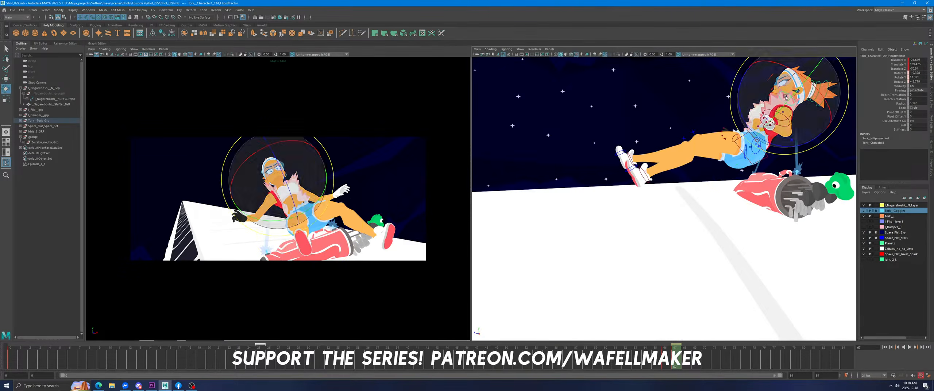
key("w")
key("f")
left_click_drag(671, 179, 674, 208, "alt")
key("space")
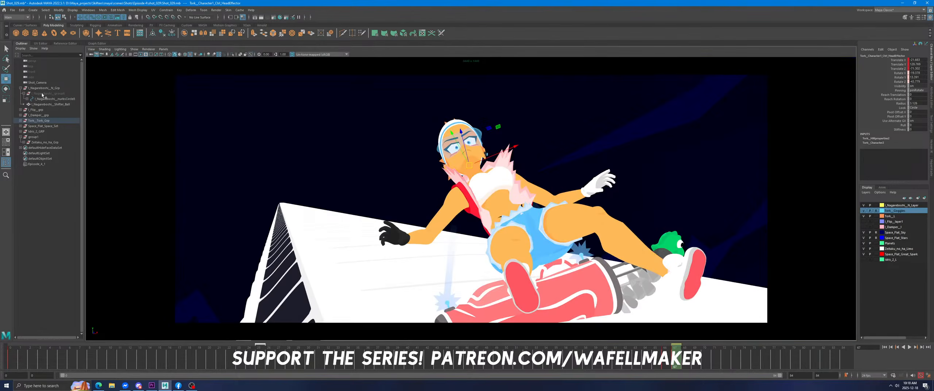
left_click(6, 89)
left_click_drag(503, 175, 511, 159)
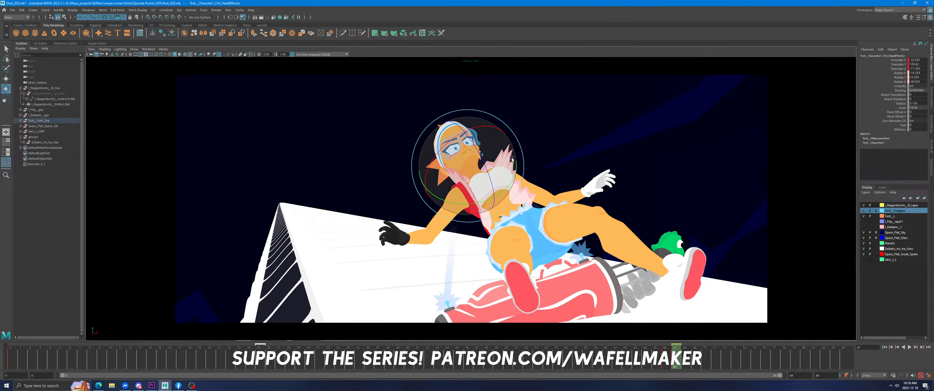
key("comma")
key("period")
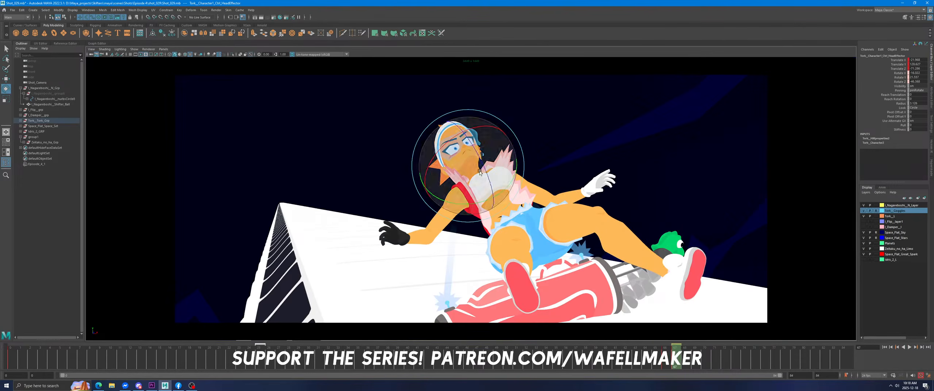
left_click_drag(488, 153, 486, 153)
Select Tonk's chest control, then lower and rotate it so her upper body leans back toward the limo roof.
key("space")
scroll(699, 247, "down", 7)
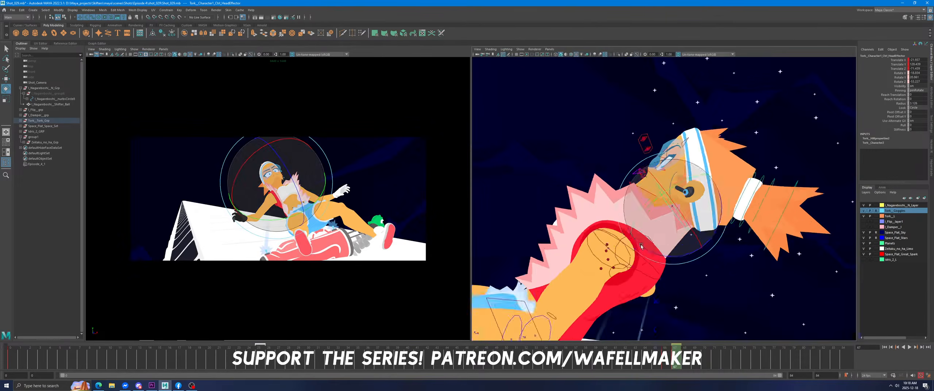
left_click(649, 211)
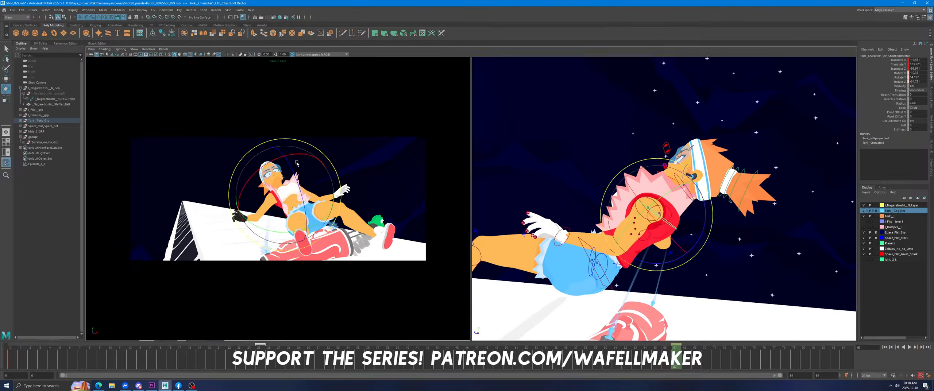
key("space")
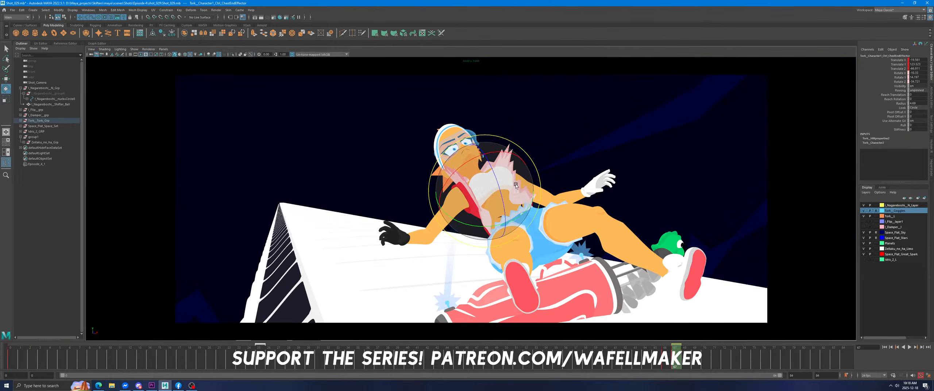
left_click(7, 79)
left_click_drag(488, 167, 490, 172)
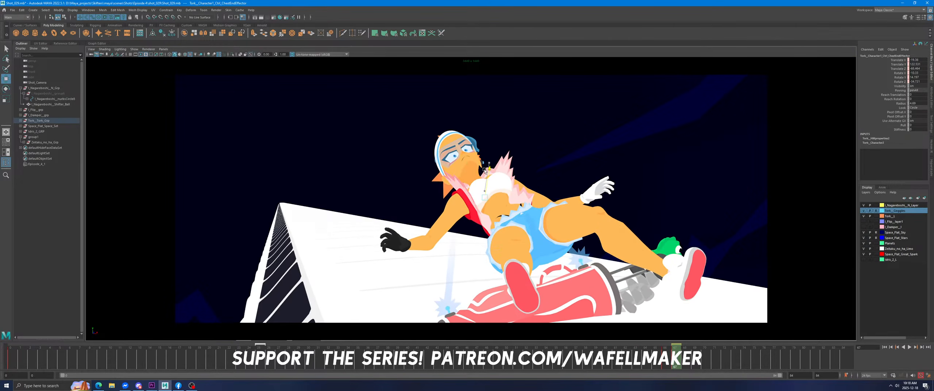
left_click(6, 89)
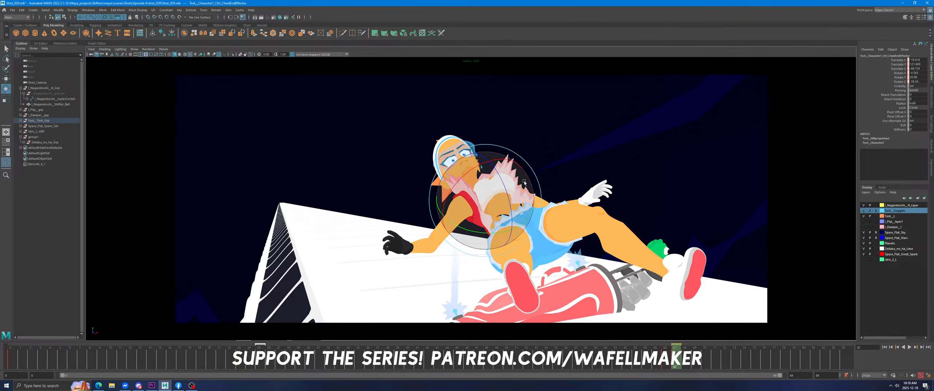
left_click(5, 80)
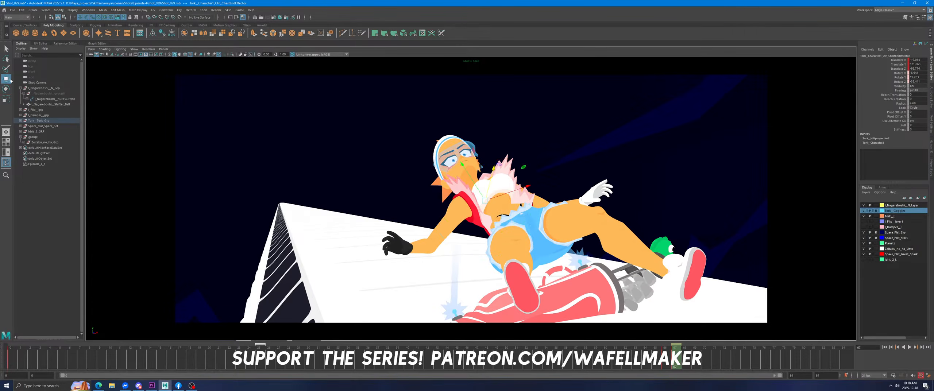
left_click_drag(493, 193, 464, 204)
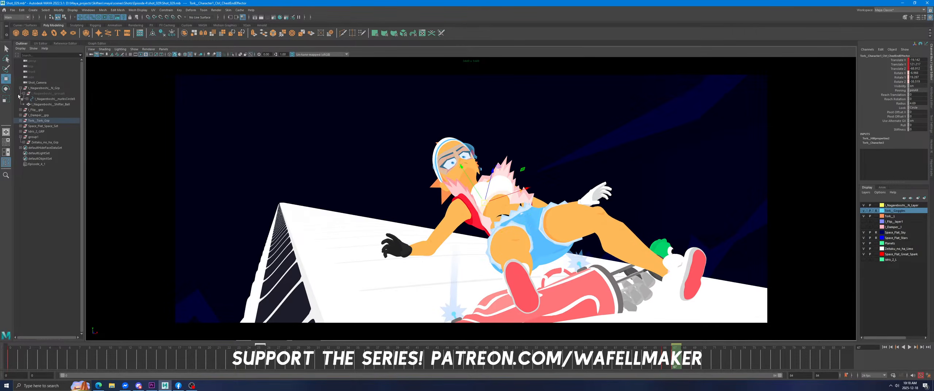
Reselect Tonk's chest control, rotate it slightly to refine the torso twist, and play back the landing.
left_click(44, 93)
key("e")
key("space")
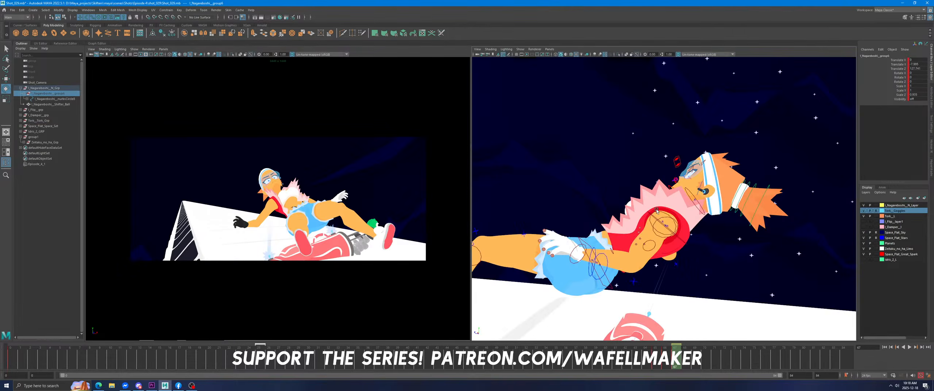
left_click_drag(591, 179, 646, 215)
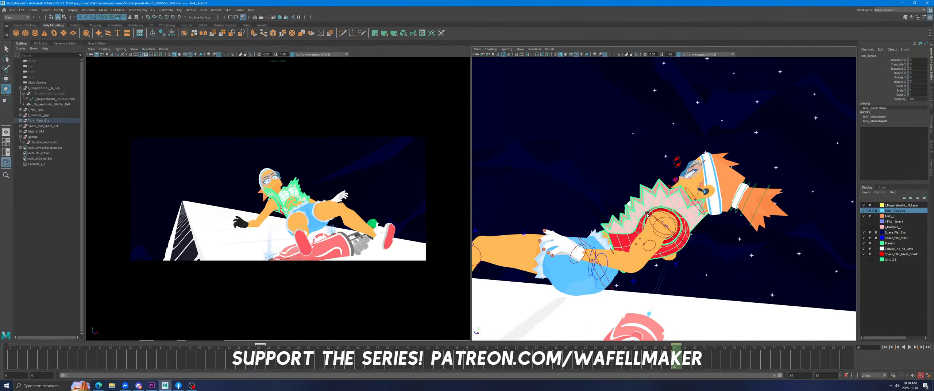
left_click(647, 215)
key("space")
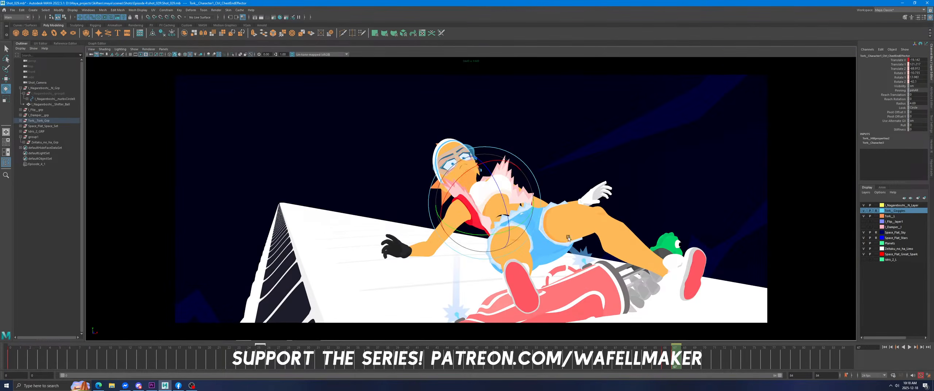
key("alt+v")
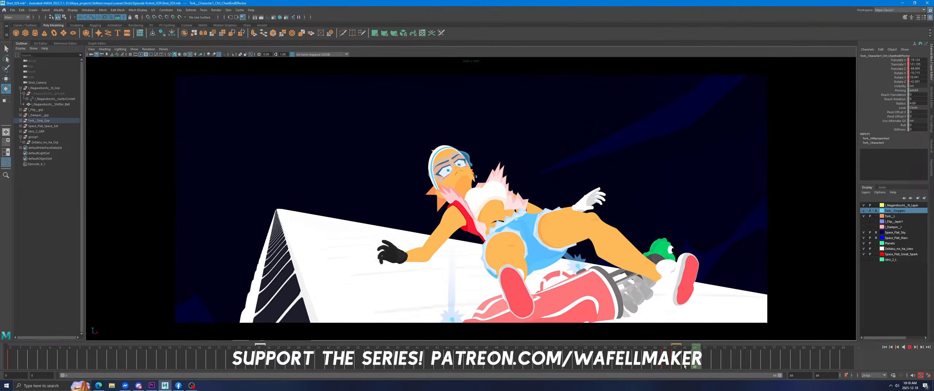
key("alt+v")
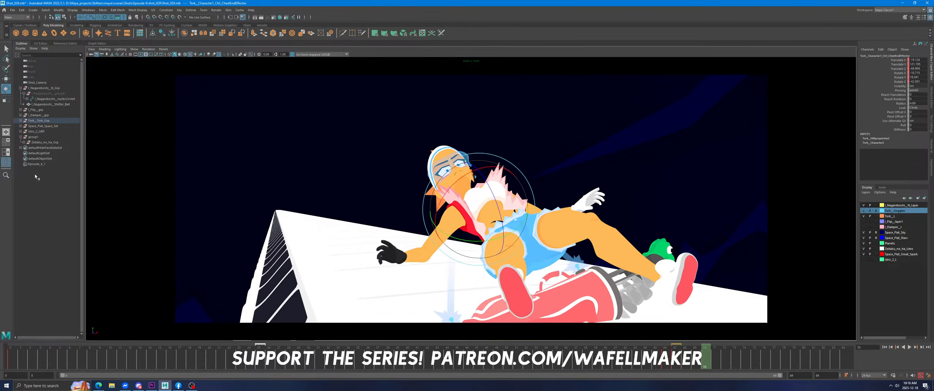
At frame 70, select Tonk's hips control and move it up and sideways in the shot camera to continue her slide.
left_click(5, 77)
key("space")
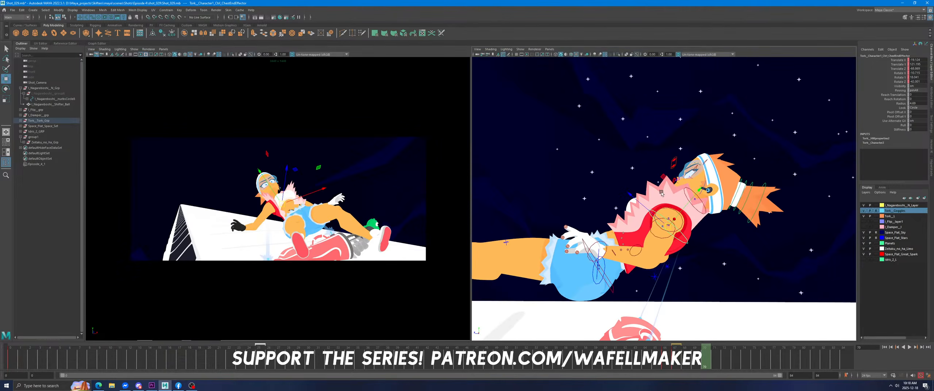
left_click(586, 241)
scroll(706, 211, "down", 5)
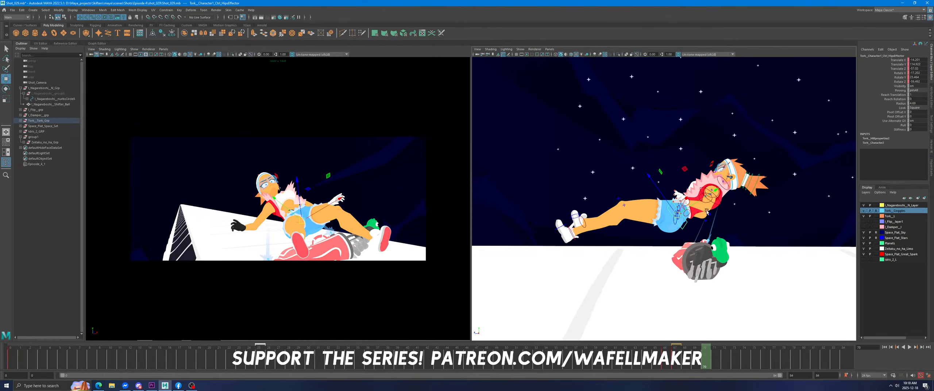
left_click(694, 223)
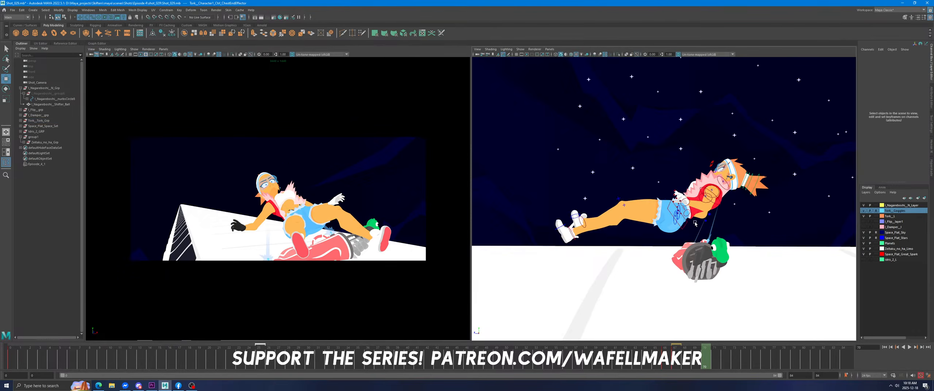
left_click(686, 223)
left_click_drag(328, 176, 375, 231)
key("space")
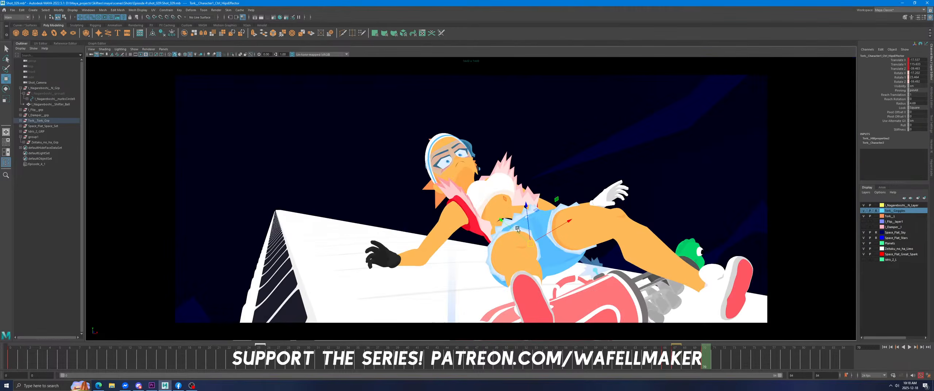
left_click_drag(514, 232, 539, 227)
key("alt+v")
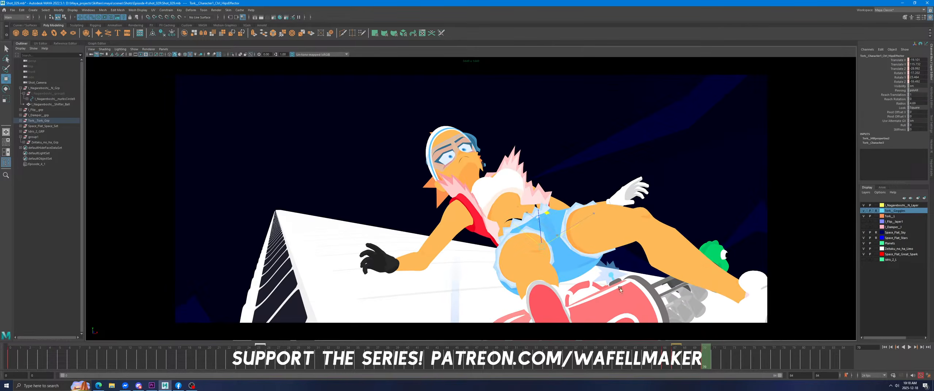
Compare Tonk's hips with the preceding frame, and at frame 70 rotate the hips control so her pelvis and golf bag tip upward.
left_click(695, 357)
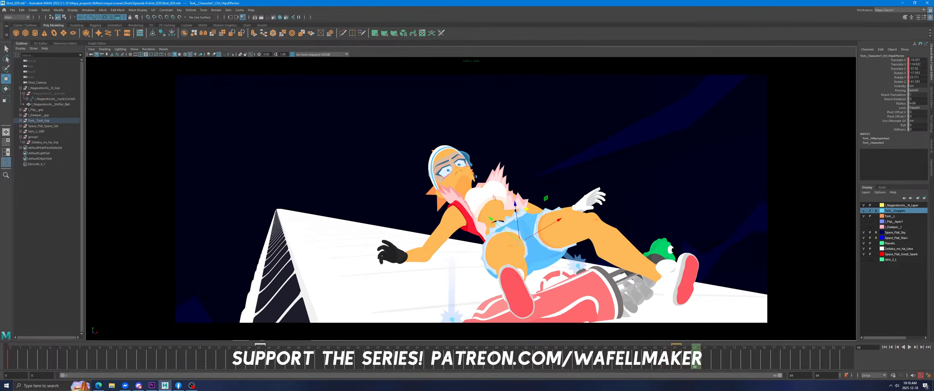
left_click(6, 88)
left_click(703, 349)
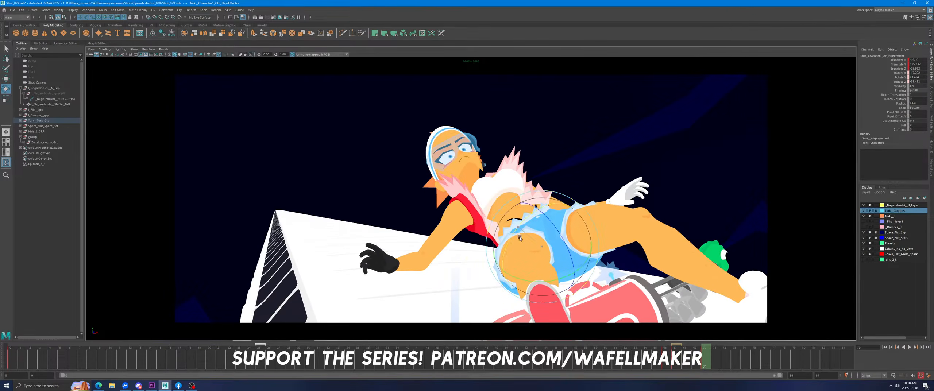
left_click_drag(520, 238, 570, 222)
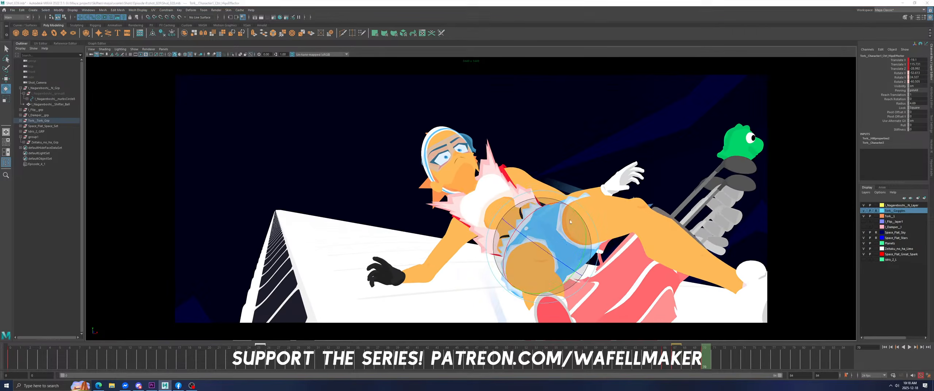
Select Tonk's head control and rotate it so her head comes upright and faces the shot camera.
key("space")
left_click(616, 118)
left_click(672, 174)
key("space")
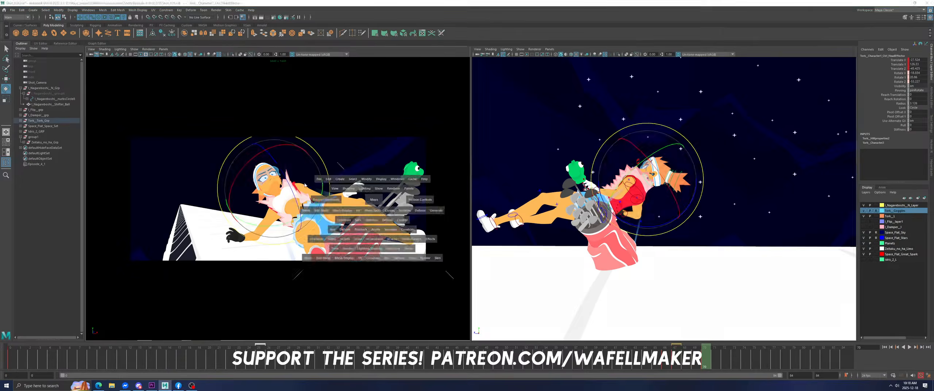
left_click_drag(460, 161, 471, 192)
key("space")
left_click(712, 134)
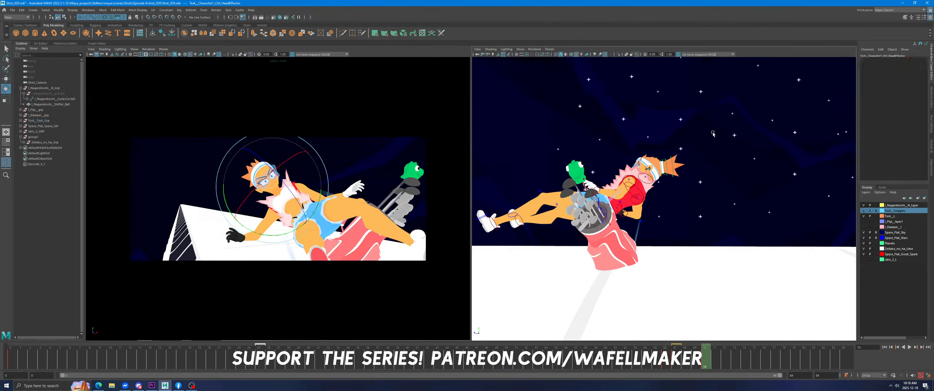
Rotate Tonk's left shoulder control to raise the arm outward behind her, key it, and play back the slide.
left_click(636, 174)
left_click(721, 141)
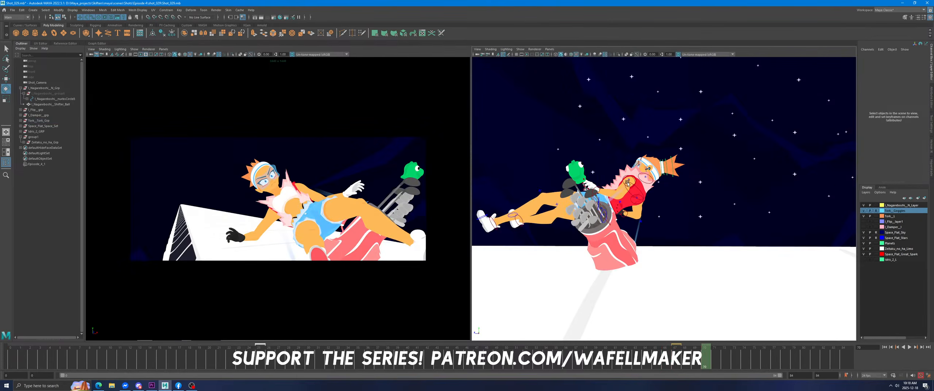
left_click_drag(625, 178, 625, 179)
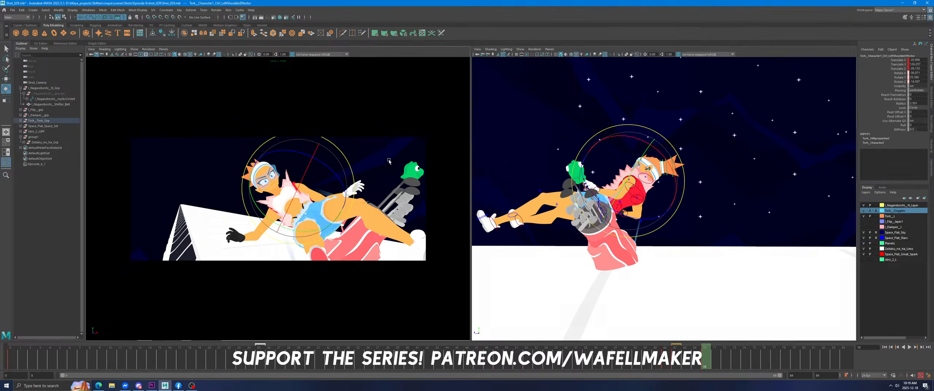
key("space")
left_click_drag(518, 139, 519, 140)
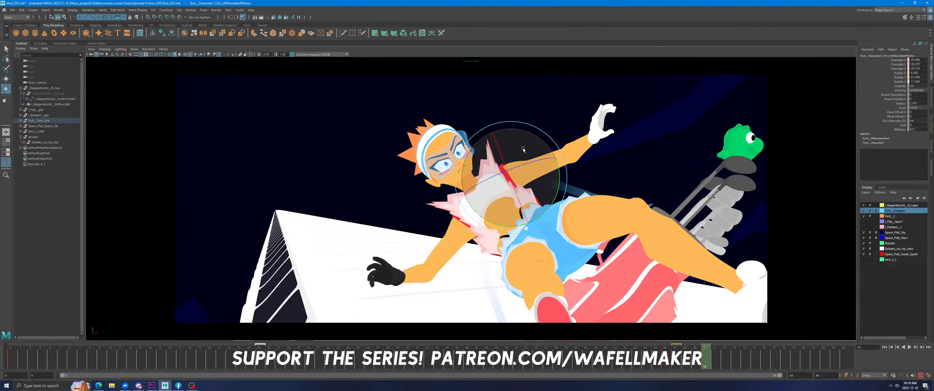
key("s")
left_click(625, 359)
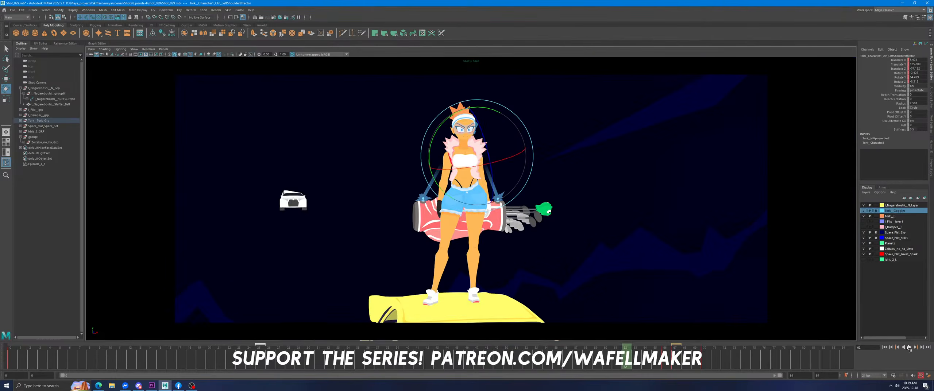
left_click(910, 349)
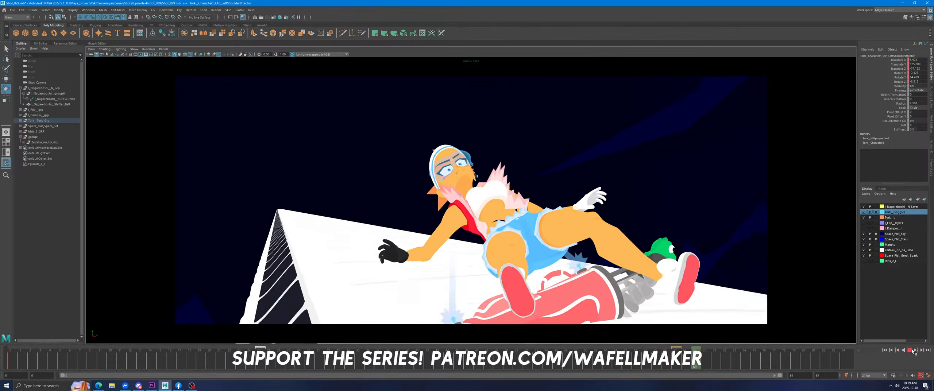
left_click(704, 358)
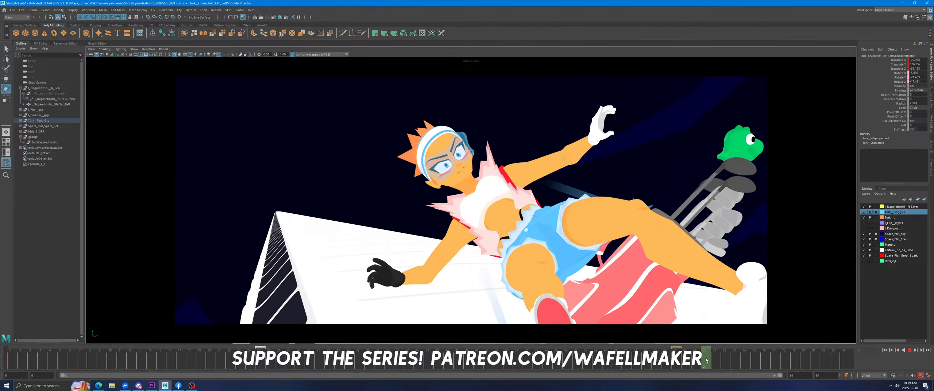
Reselect Tonk's head control at frame 70 and rotate it again to refine the tilt and facing of her head.
key("space")
left_click(683, 185)
left_click(653, 182)
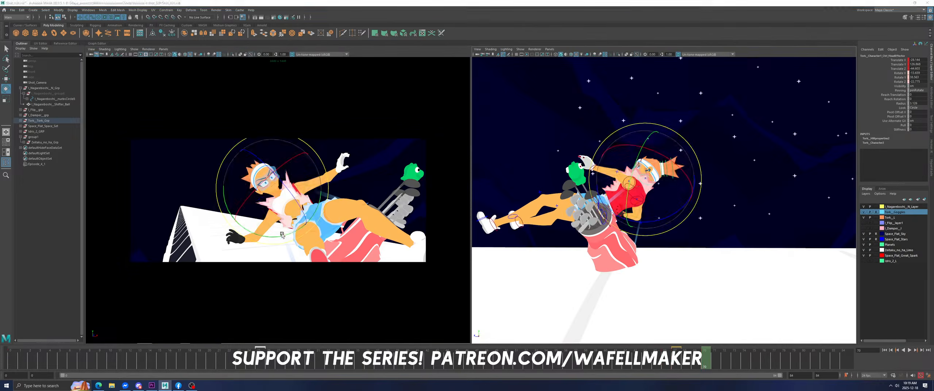
key("space")
key("space")
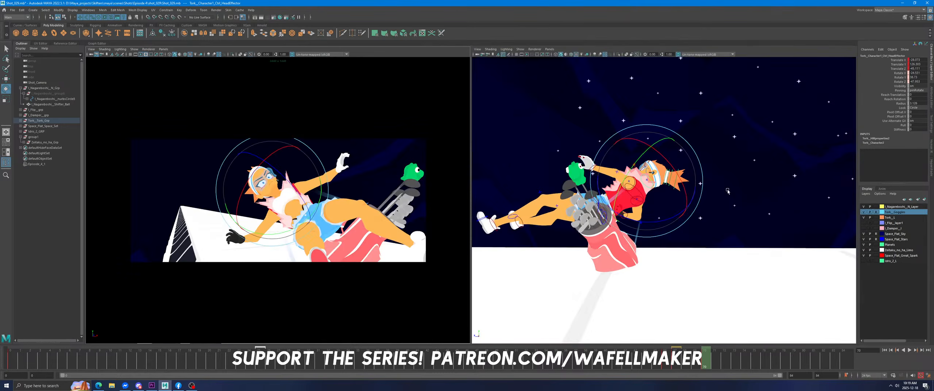
Select Tonk's left hip control, compare the neighbouring frames, and rotate the thigh upward at frame 70.
left_click(592, 195)
left_click(589, 199)
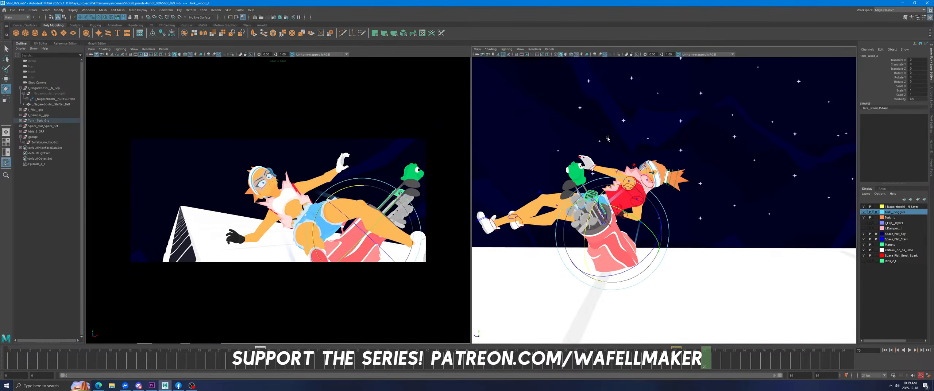
left_click(607, 138)
left_click(600, 202)
left_click(609, 155)
left_click(596, 201)
key("space")
left_click(697, 363)
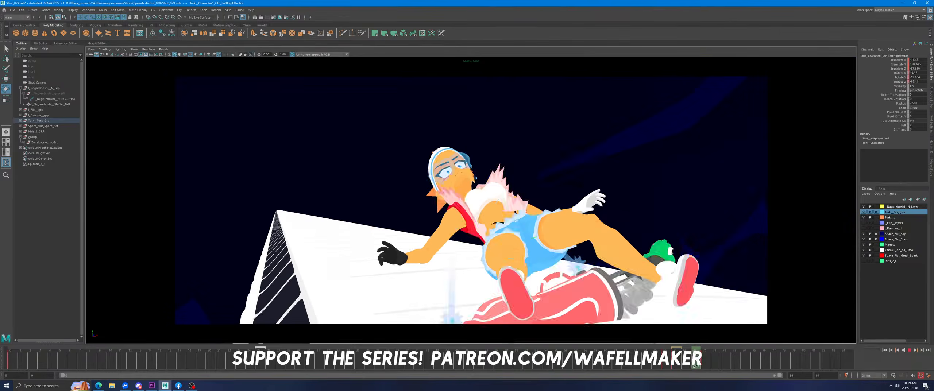
left_click_drag(697, 364, 705, 364)
left_click_drag(590, 211, 575, 190)
left_click_drag(567, 229, 582, 233)
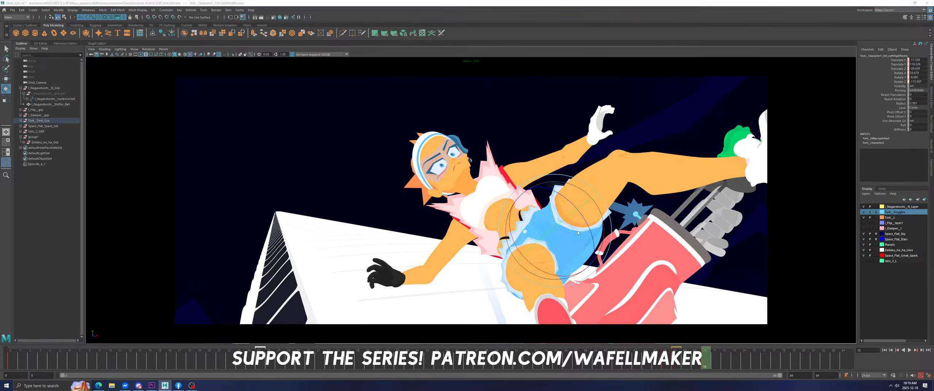
Select Tonk's left knee control and rotate it so the lower leg kicks out above the golf clubs in the shot camera.
key("space")
left_click_drag(682, 167, 746, 170, "alt")
left_click_drag(758, 141, 741, 220)
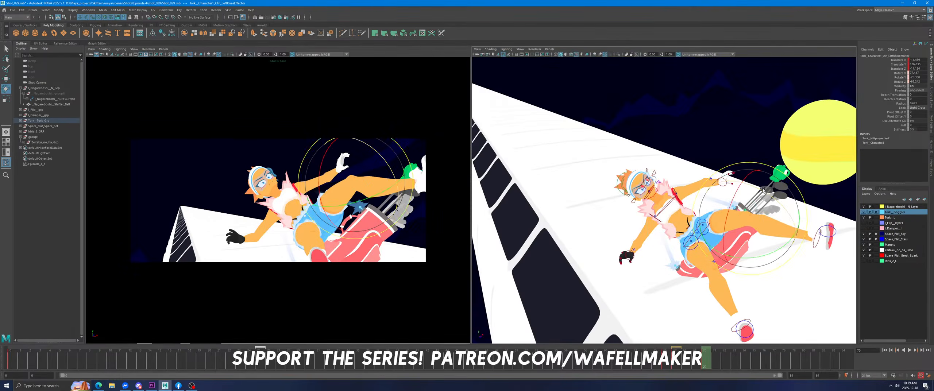
left_click_drag(762, 194, 725, 157)
left_click(694, 242)
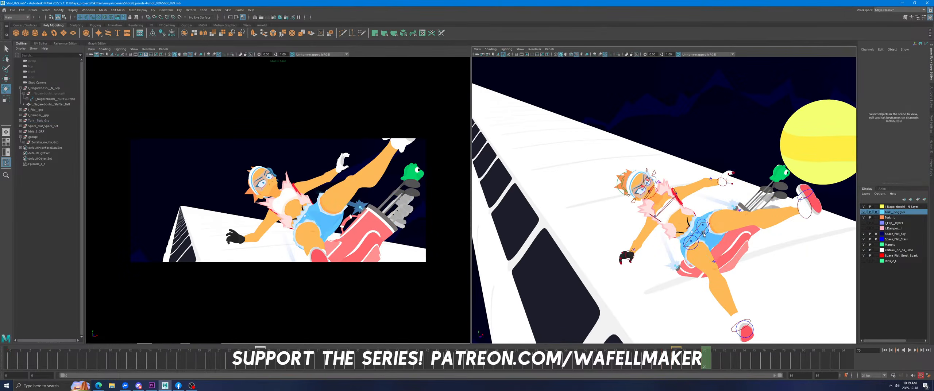
left_click_drag(733, 208, 745, 221)
left_click_drag(776, 192, 782, 202)
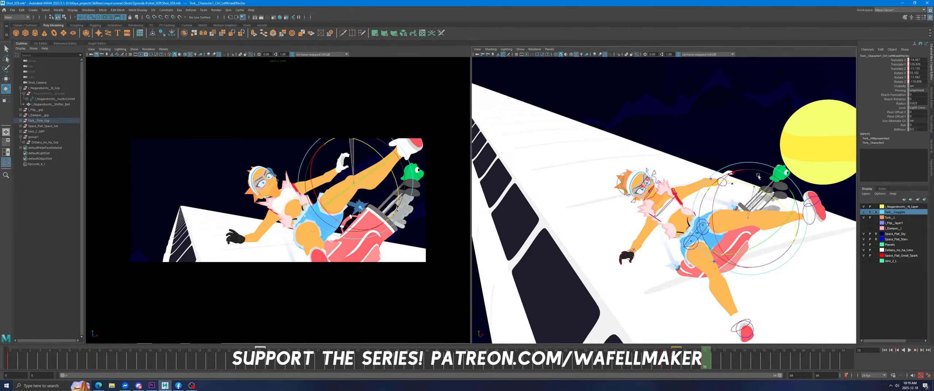
Select Tonk's right hip control and rotate it so the right leg swings outward across the golf bag.
left_click(703, 240)
left_click(703, 240)
key("space")
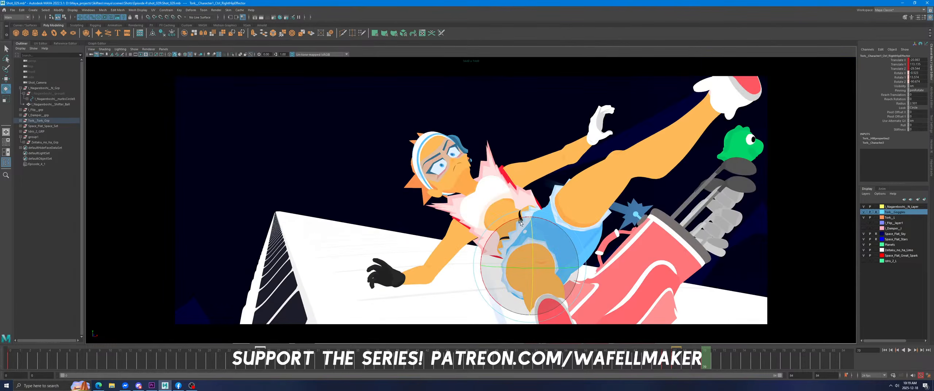
left_click_drag(482, 236, 482, 242)
left_click_drag(539, 263, 560, 274)
mouse_move(705, 368)
left_mouse_down()
mouse_move(626, 365)
mouse_move(718, 370)
mouse_move(705, 367)
left_mouse_up()
Rotate Tonk's right shoulder control to lower the gloved hand toward the limo roof, and scrub through the landing.
key("space")
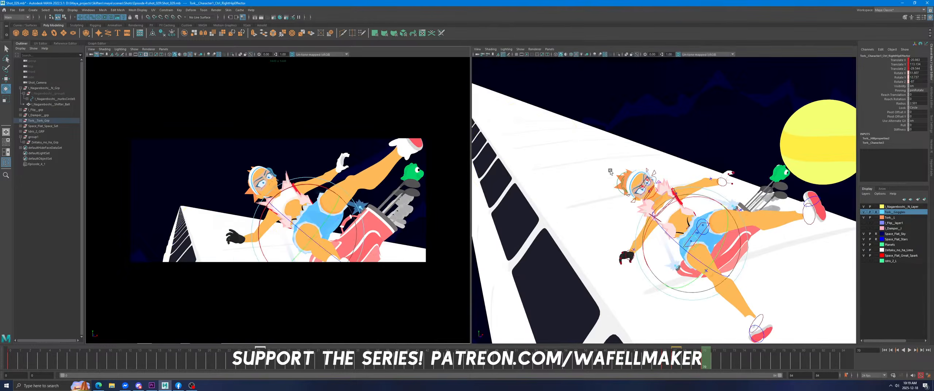
left_click(648, 226)
left_click(652, 217)
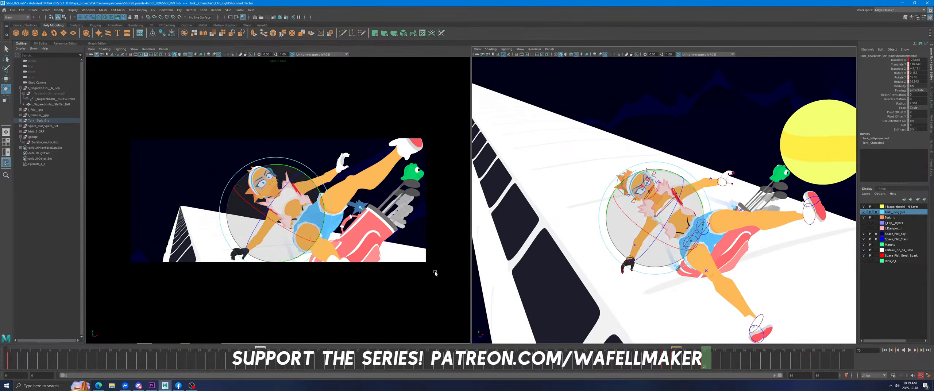
key("space")
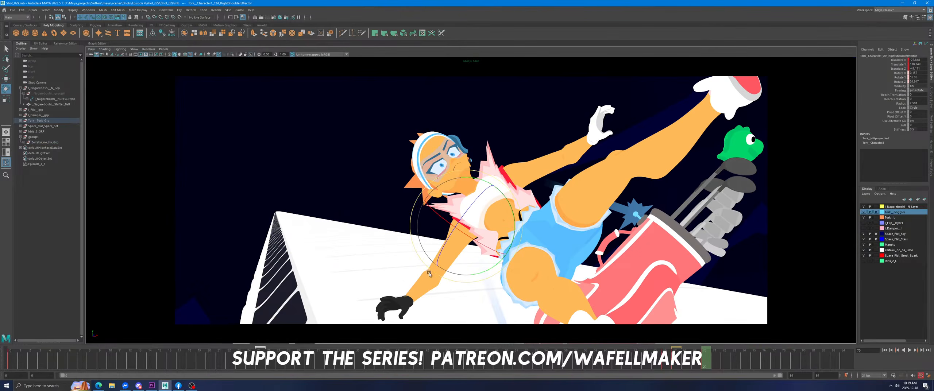
left_click_drag(666, 364, 702, 365)
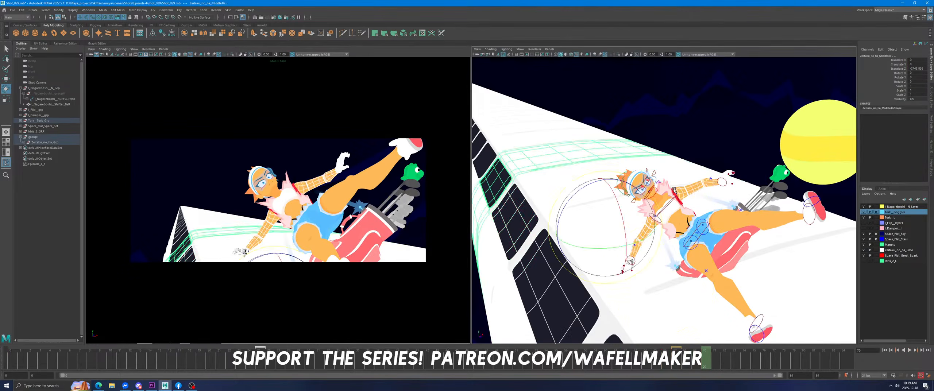
Close the limo layer's settings without editing them, and move and rotate Tonk's left shoulder control to raise the arm overhead.
double_click(878, 252)
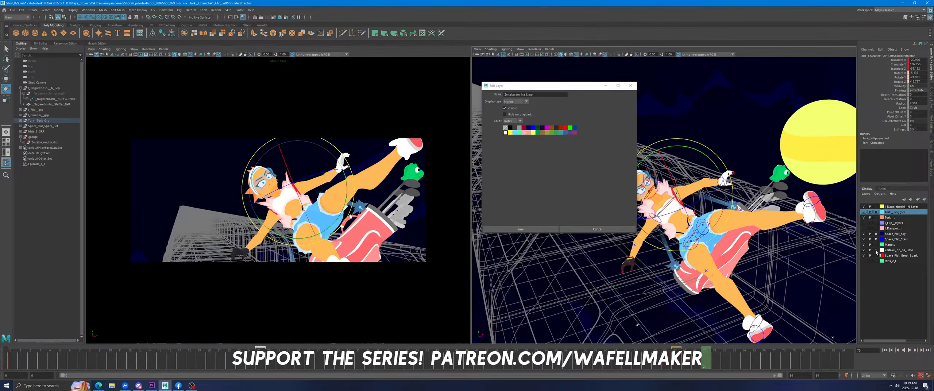
left_click(630, 86)
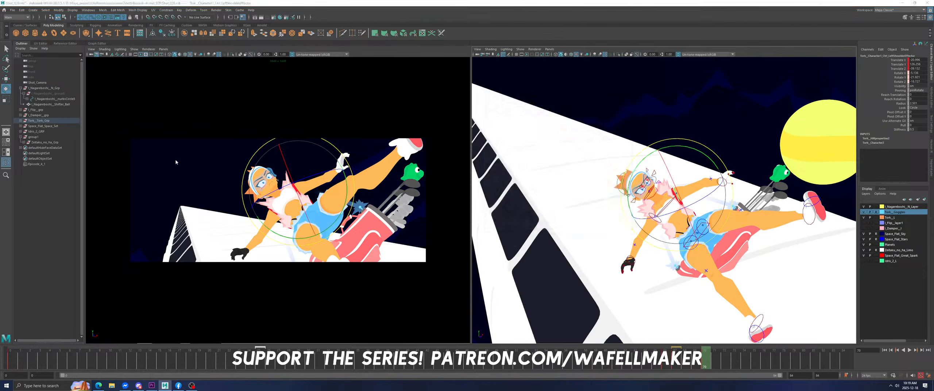
key("space")
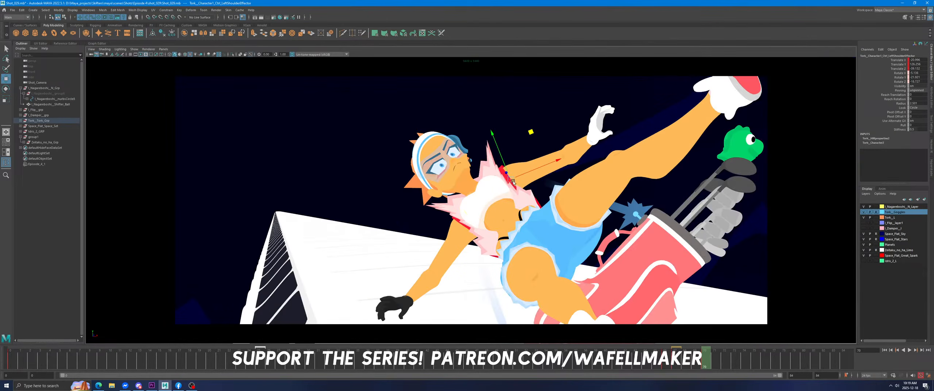
mouse_move(512, 181)
left_mouse_down()
mouse_move(533, 162)
mouse_move(536, 168)
left_mouse_up()
key("space")
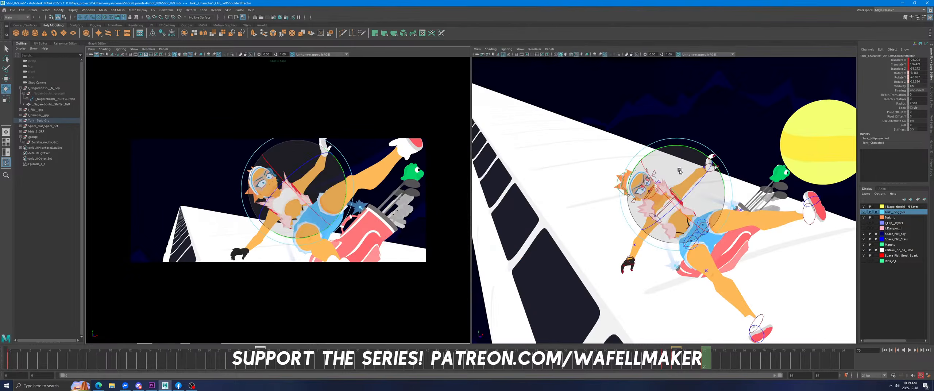
key("space")
Play back the slide and rotate Tonk's left shoulder control at frame 70 to bring the arm down behind her raised thigh.
mouse_move(708, 366)
left_mouse_down()
mouse_move(675, 366)
mouse_move(715, 366)
left_mouse_up()
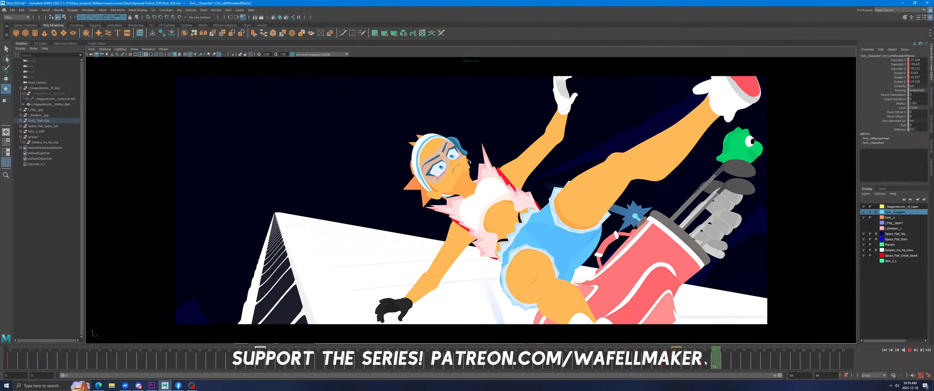
left_click(909, 350)
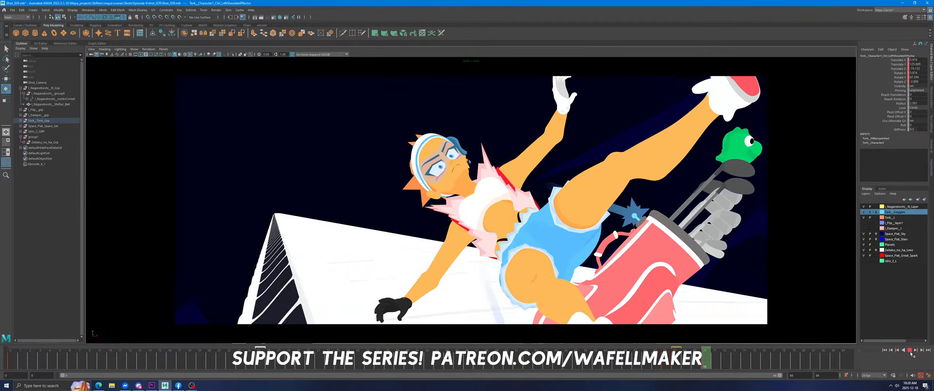
left_click(716, 359)
key("comma")
left_click_drag(517, 197, 525, 204)
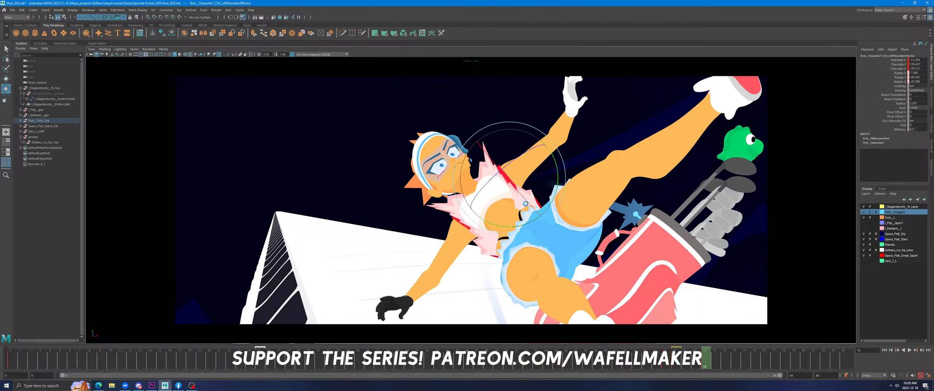
left_click_drag(488, 161, 532, 165)
left_click_drag(704, 364, 705, 364)
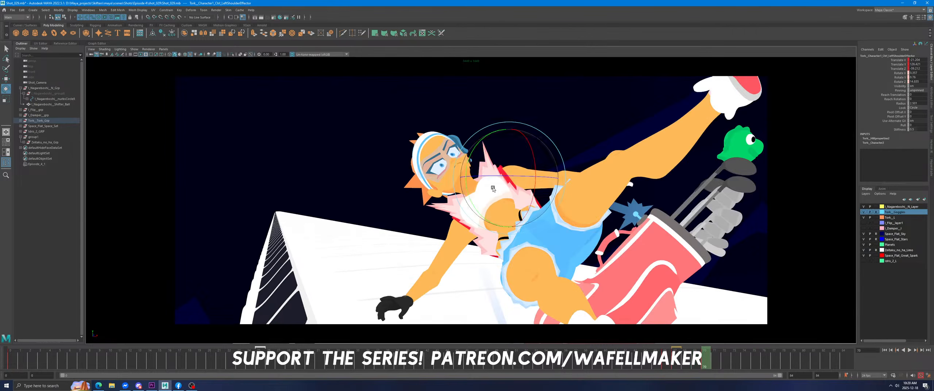
left_click_drag(541, 161, 535, 158)
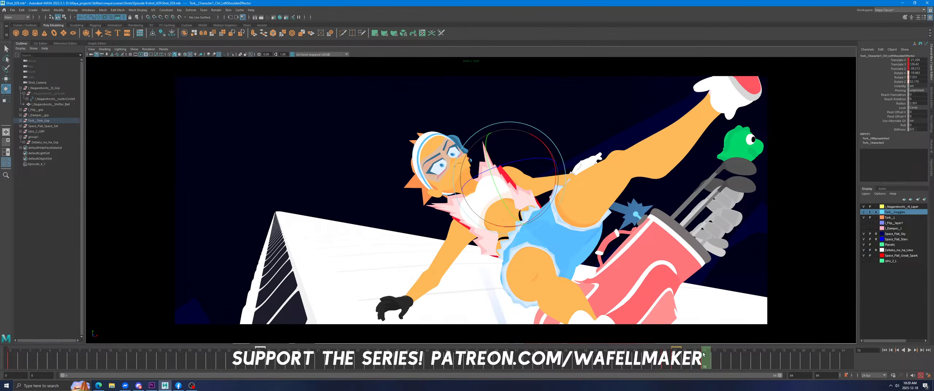
Compare with the following frame and bend Tonk's left arm at frame 70 so the hand lifts above her thigh.
mouse_move(702, 359)
left_mouse_down()
mouse_move(710, 359)
mouse_move(666, 359)
mouse_move(715, 364)
left_mouse_up()
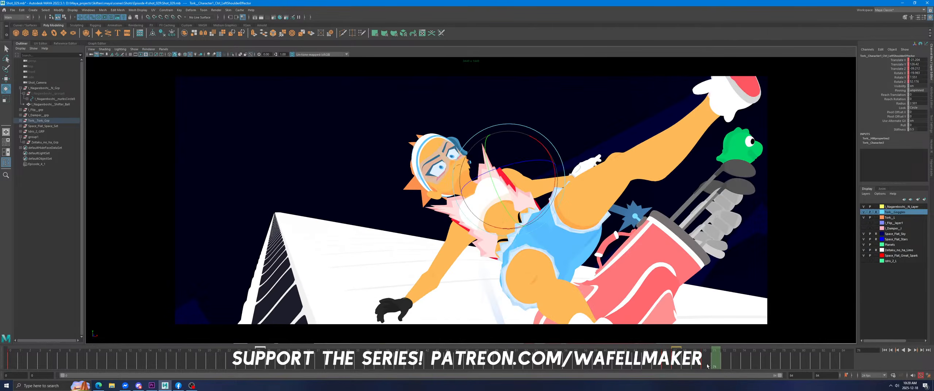
left_click(707, 366)
mouse_move(544, 170)
left_mouse_down()
mouse_move(536, 165)
mouse_move(538, 183)
left_mouse_up()
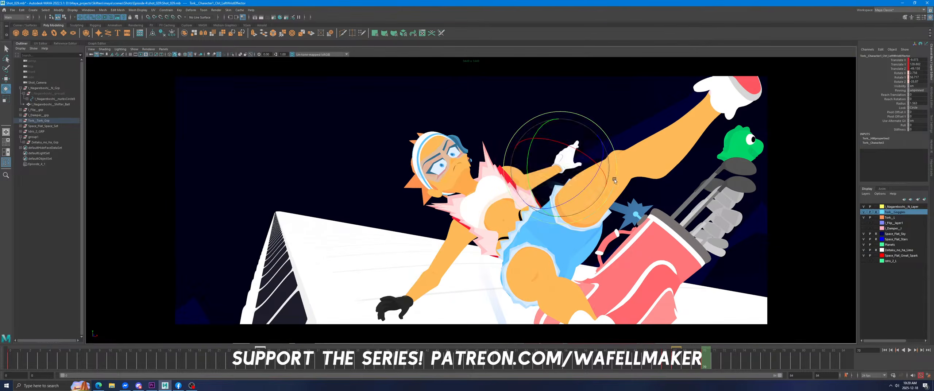
Rotate Tonk's left wrist control at frame 70 to angle the white-gloved hand, and play back the slide to review it.
left_click_drag(580, 185, 550, 173)
mouse_move(704, 363)
left_mouse_down()
mouse_move(739, 362)
mouse_move(696, 365)
left_mouse_up()
left_click(911, 351)
left_click(911, 350)
left_click(704, 364, "shift")
left_click(587, 362)
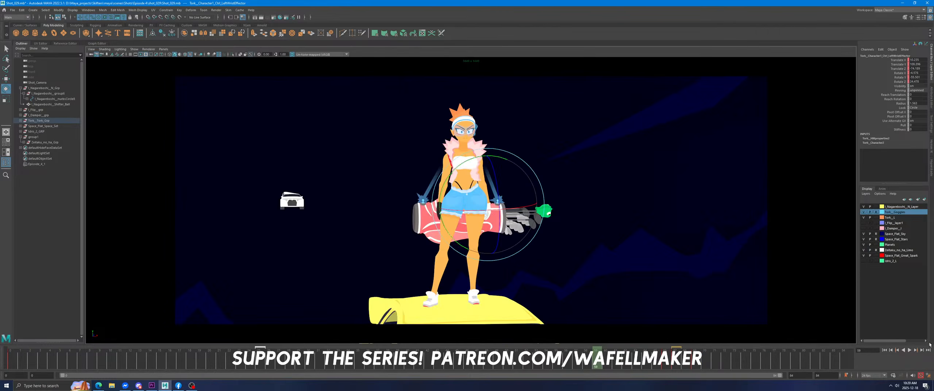
left_click(905, 351)
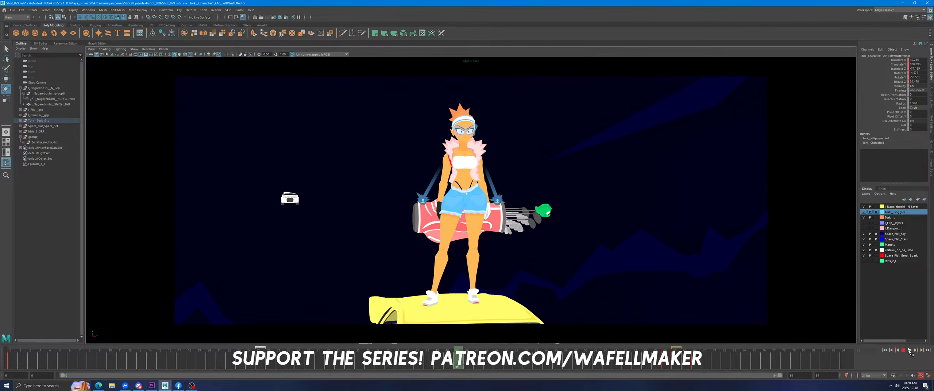
left_click(909, 351)
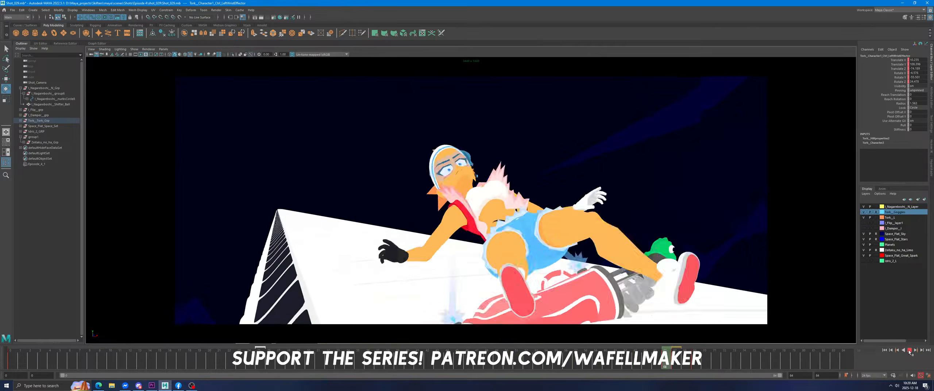
left_click(908, 351)
Adjust the position of Tonk's chest control at frame 69, undo the last change, and check the pose through the shot camera.
left_click(704, 360)
left_click_drag(704, 360, 695, 360)
key("space")
left_click(5, 80)
left_click(661, 205)
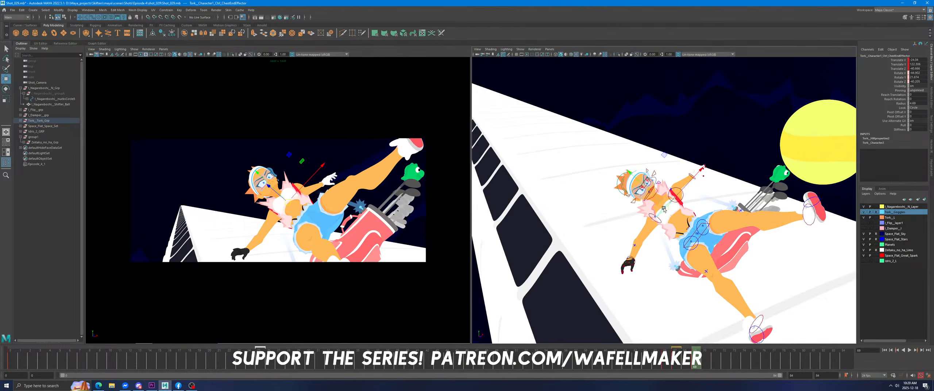
scroll(661, 205, "up", 3)
mouse_move(661, 205)
left_mouse_down("alt")
mouse_move(689, 201)
mouse_move(675, 207)
left_mouse_up("alt")
left_click(737, 106)
left_click(671, 206)
key("ctrl+z")
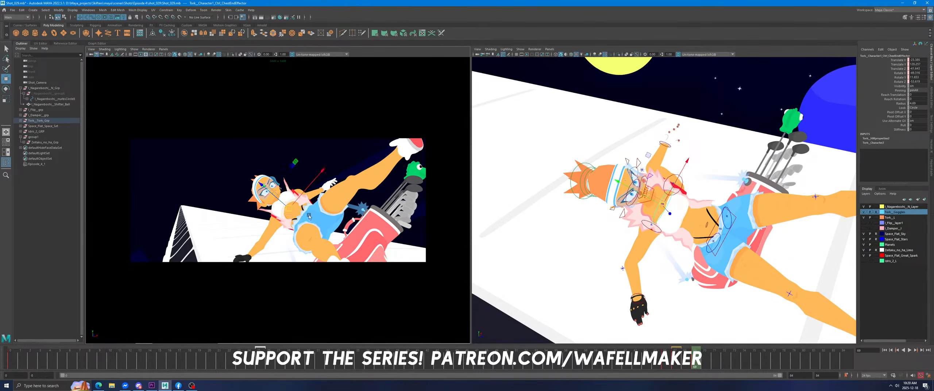
key("space")
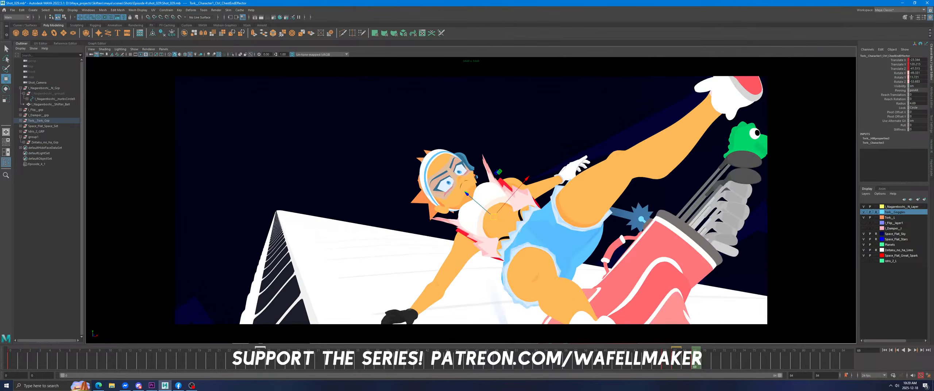
Move Tonk's hips control at frame 69 so her hips and golf bag shift toward the shot camera, and compare neighbouring frames.
key("space")
left_click(718, 223)
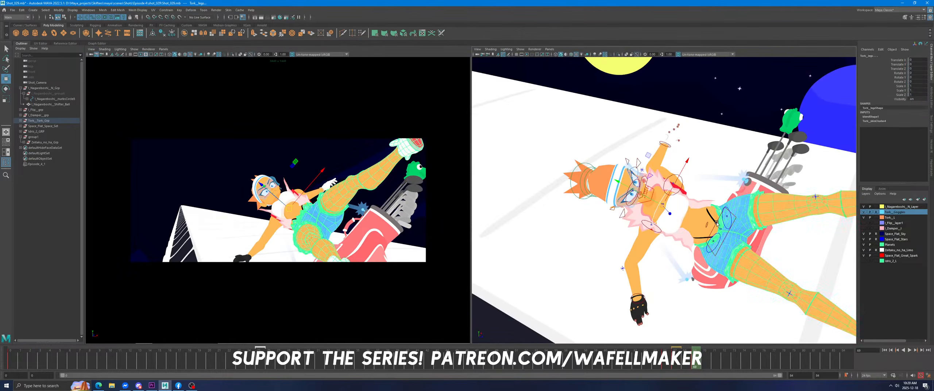
left_click(731, 239)
left_click(724, 240)
left_click_drag(724, 277, 726, 235, "alt")
left_click_drag(714, 228, 764, 232, "alt")
key("ctrl+z")
key("space")
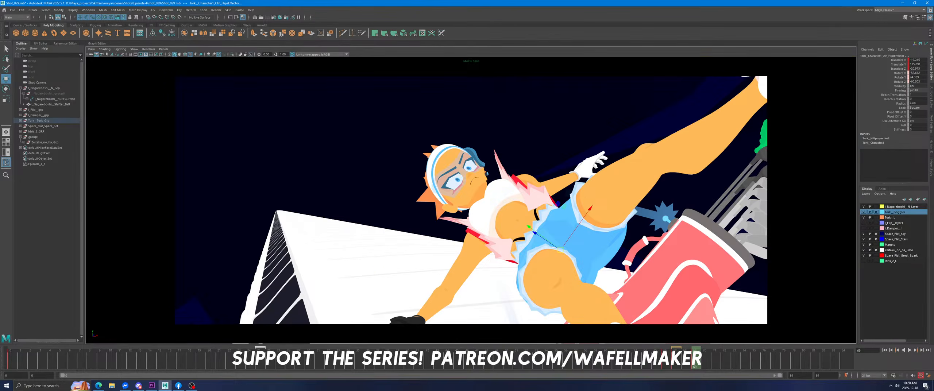
key("alt+comma")
key("alt+period")
Rotate Tonk's head control at frame 69 to tilt her face in the shot view, and play back the motion.
key("space")
left_click(673, 184)
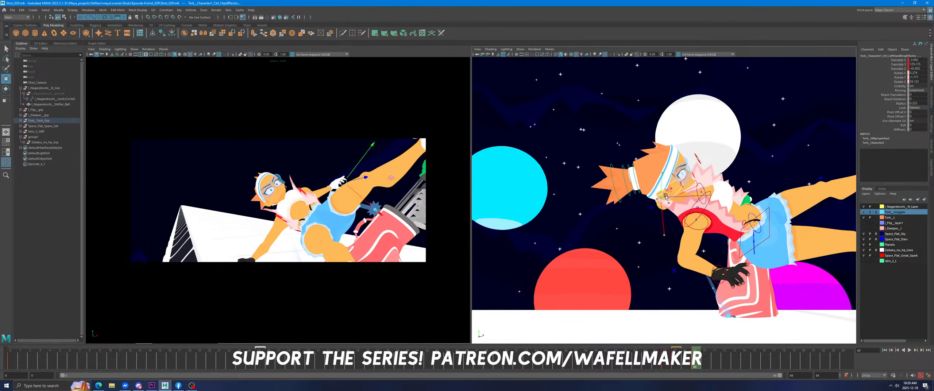
left_click_drag(671, 189, 674, 179)
key("ctrl+z")
key("e")
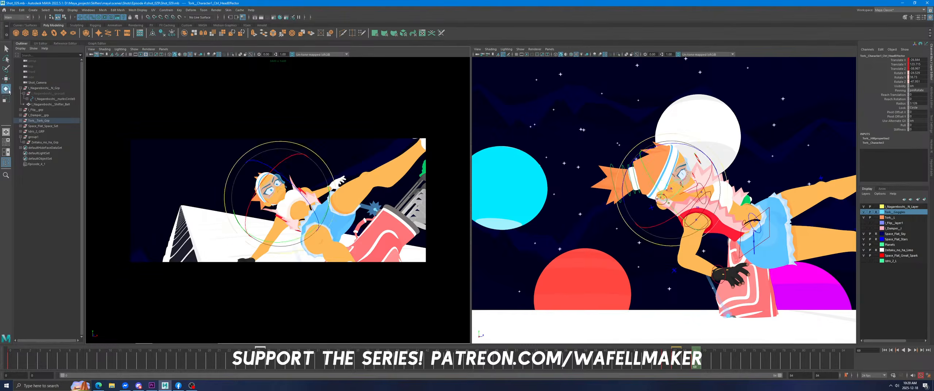
key("space")
left_click_drag(471, 199, 477, 213)
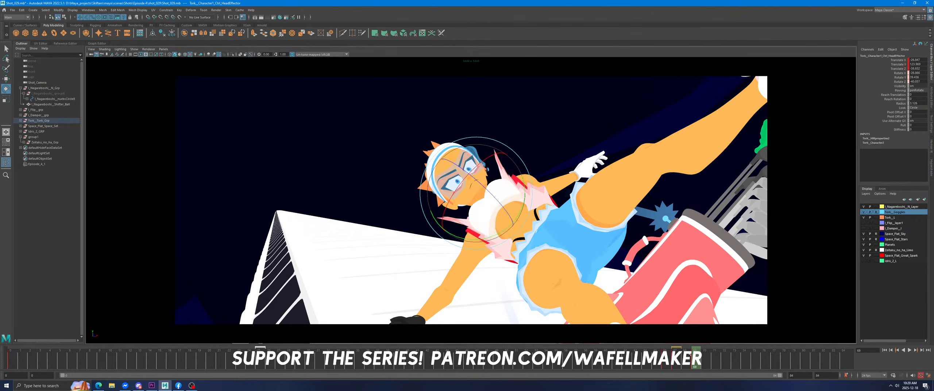
key("alt+v")
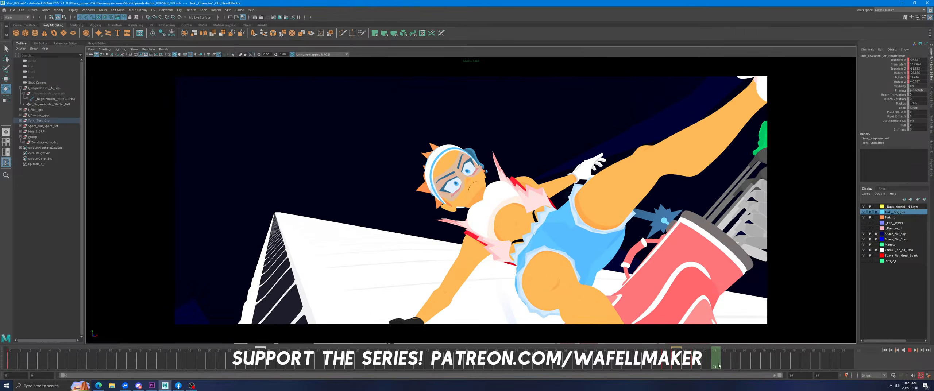
Move Tonk's hips control at frame 71 to bring her body much closer to the shot camera, and compare with frame 70.
key("space")
key("w")
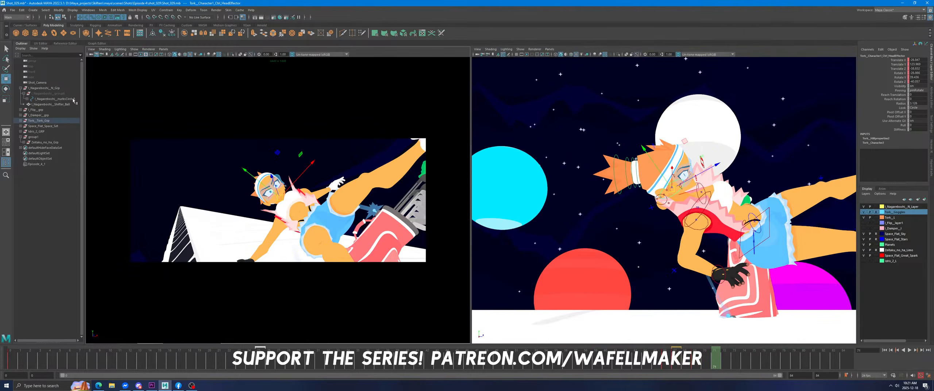
left_click(760, 227)
left_click_drag(828, 230, 884, 233)
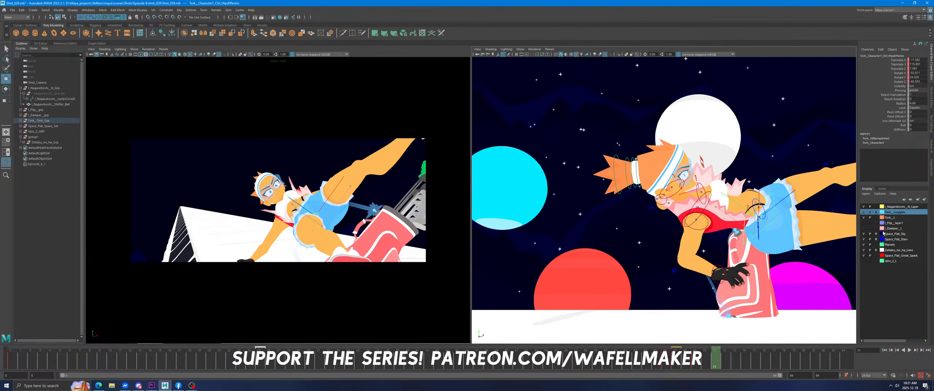
key("ctrl+z")
left_click_drag(762, 231, 765, 229)
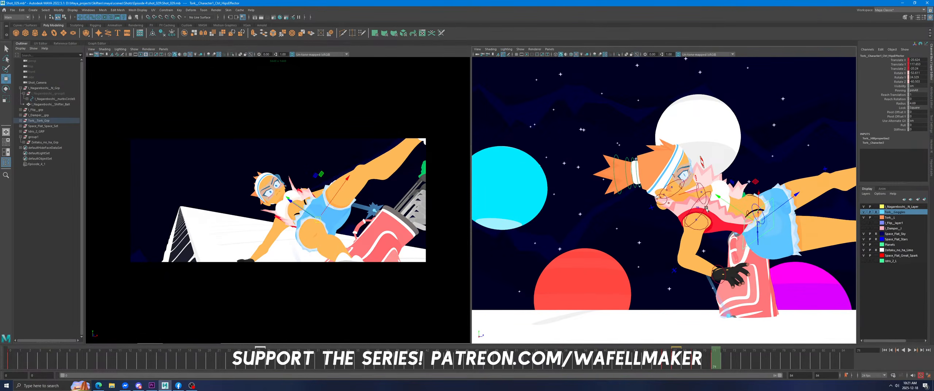
left_click(708, 220)
left_click(749, 227)
middle_click_drag(716, 238, 923, 237)
middle_click_drag(341, 266, 317, 271)
key("space")
left_click(704, 360)
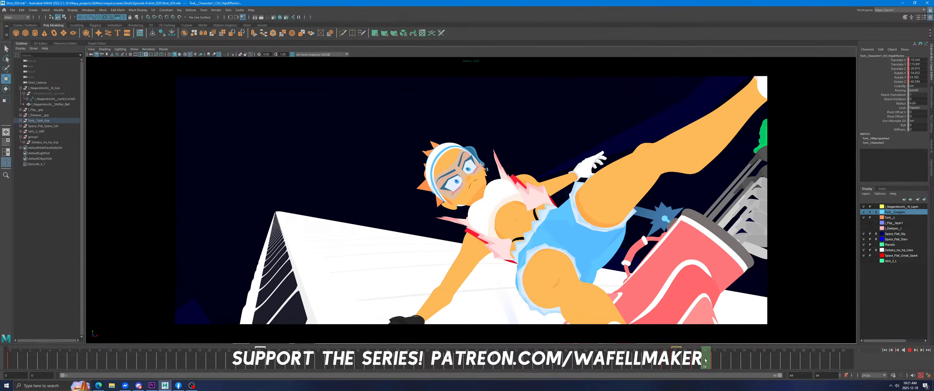
left_click_drag(704, 360, 721, 360)
left_click(715, 359)
Refine the position of Tonk's hips control at frame 71 from a side view, and play back the slide.
key("space")
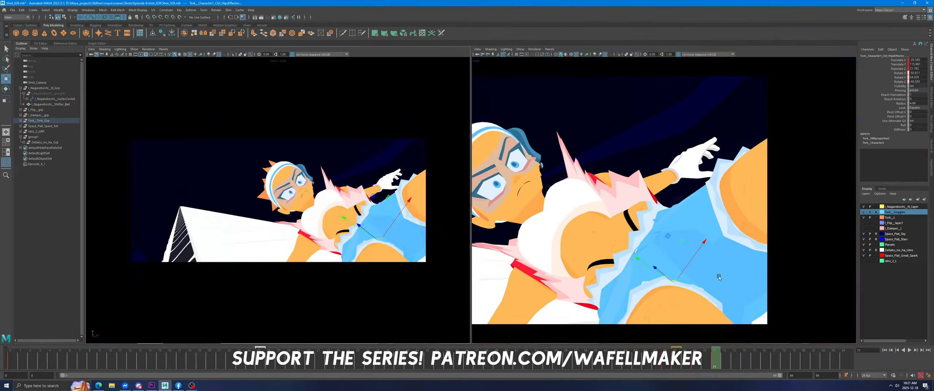
left_click_drag(718, 276, 733, 268, "alt")
middle_click_drag(802, 252, 677, 263, "alt")
left_click_drag(746, 271, 756, 269, "alt")
middle_click_drag(757, 271, 815, 273)
key("space")
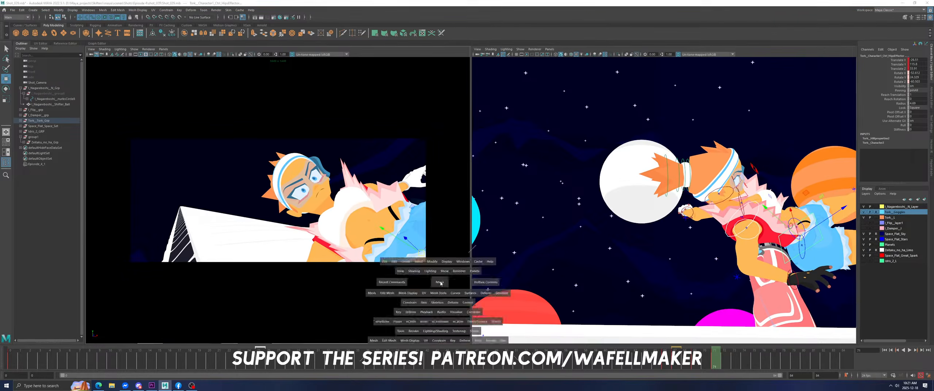
left_click(576, 363)
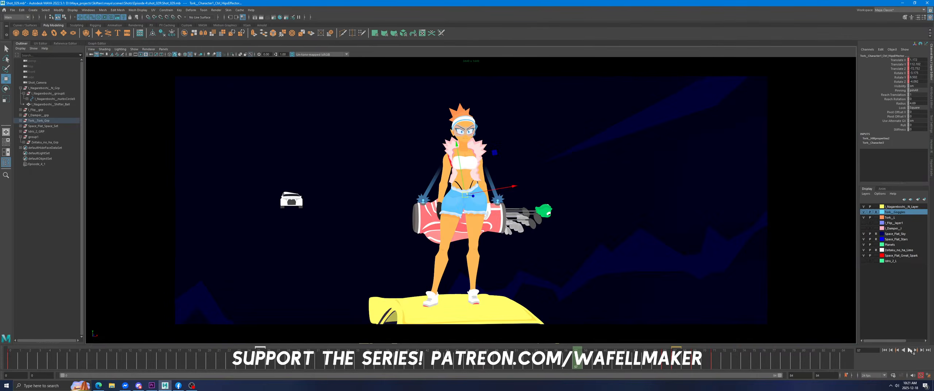
left_click(910, 351)
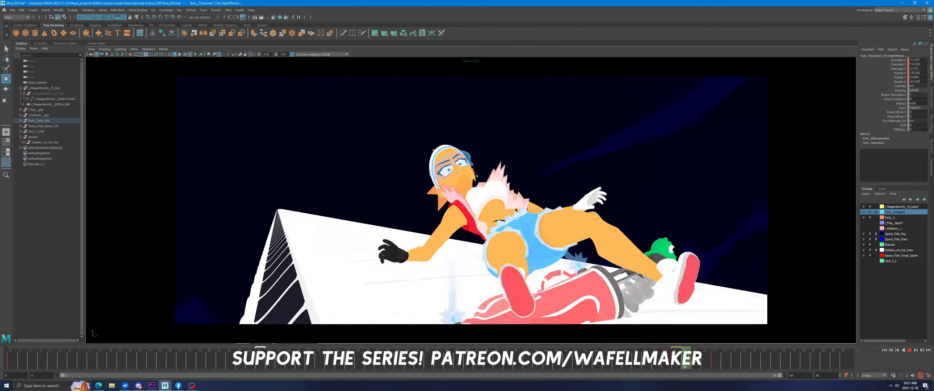
Rotate Tonk's head control at frame 71 to tilt her face downward in the close-up.
left_click(711, 360)
key("space")
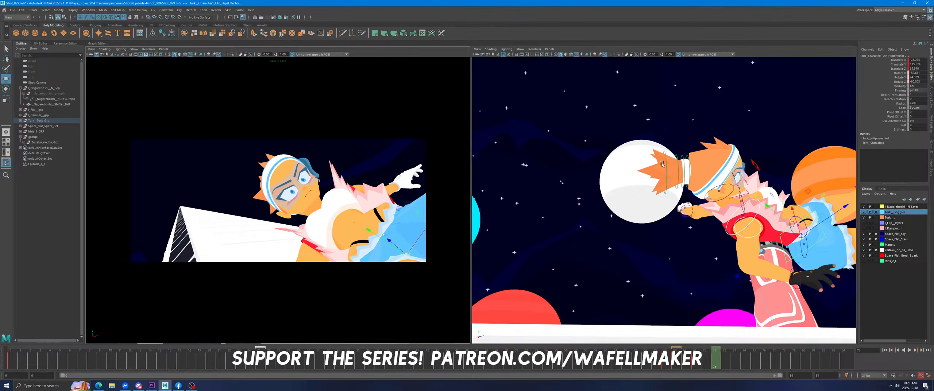
left_click(709, 195)
left_click(6, 90)
key("space")
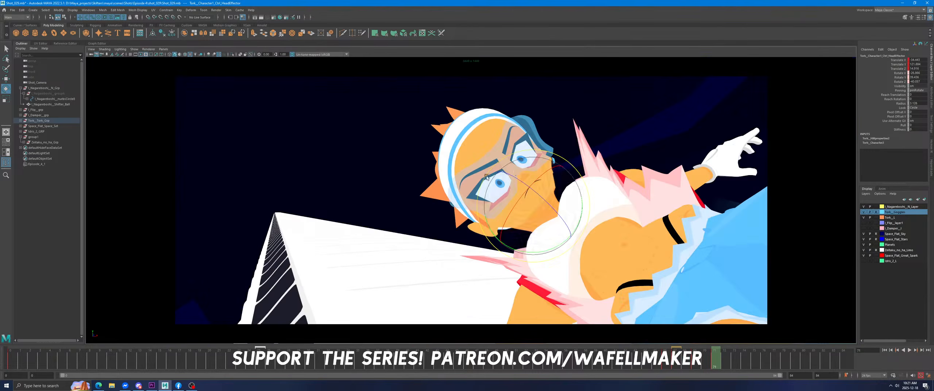
left_click_drag(539, 203, 564, 203)
key("space")
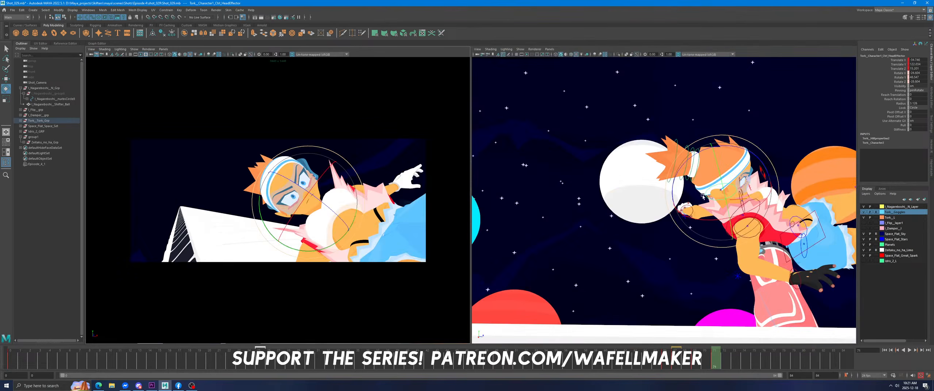
Move and rotate Tonk's left shoulder and wrist controls at frame 71 to raise the white-gloved hand behind her chest.
left_click(683, 248)
left_click(741, 201)
left_click_drag(349, 209, 370, 219)
key("w")
middle_click_drag(255, 214, 253, 210)
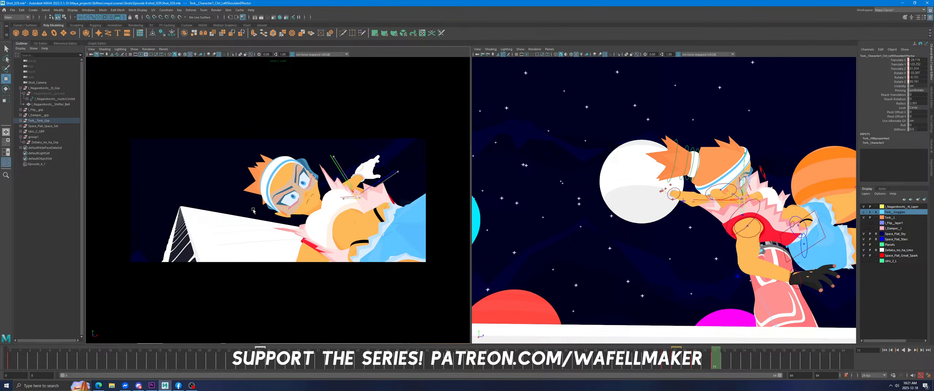
left_click_drag(752, 212, 661, 178, "alt")
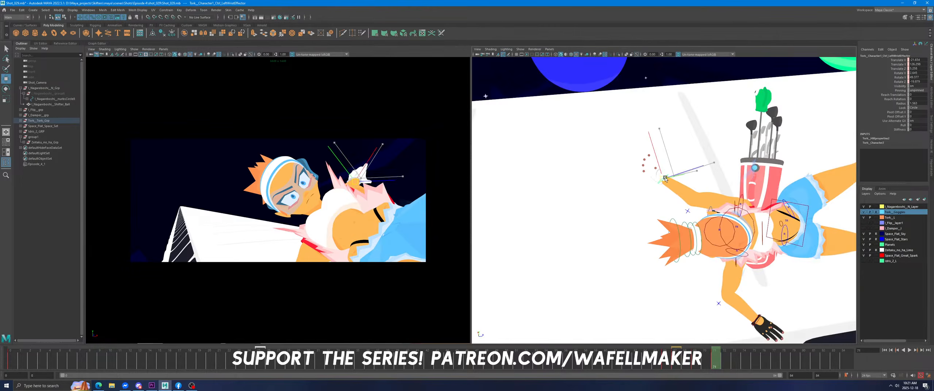
left_click(6, 89)
left_click_drag(355, 175, 349, 167)
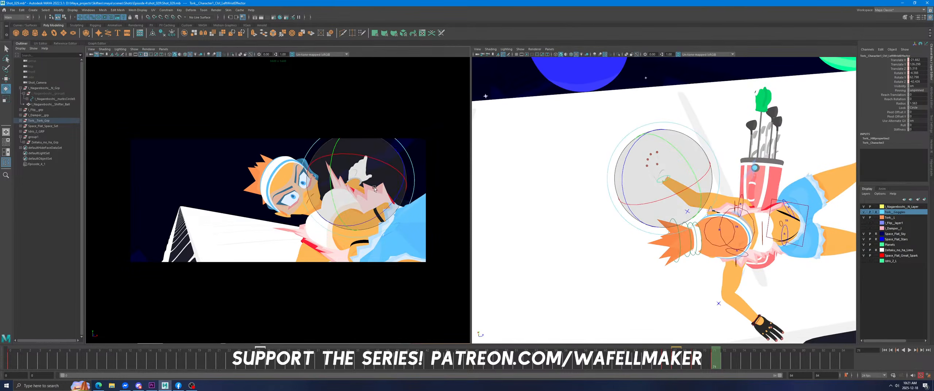
Move and rotate Tonk's right shoulder control at frame 71 to reposition the black-gloved arm, and check it in the shot view.
left_click(739, 254)
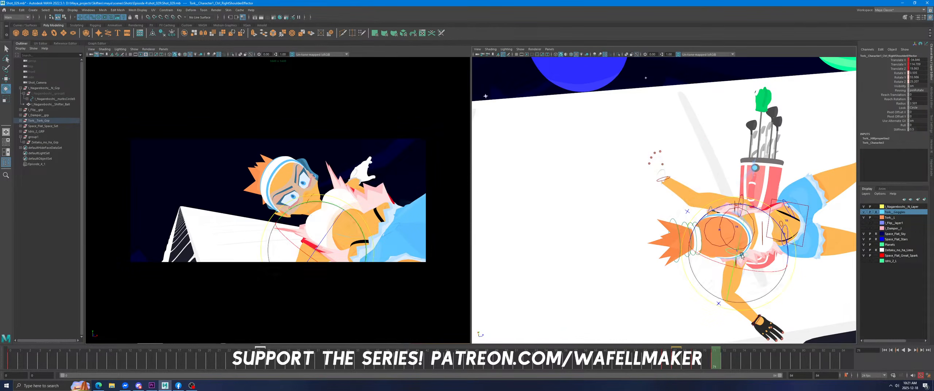
left_click_drag(739, 253, 661, 214, "alt")
scroll(709, 198, "up", 3)
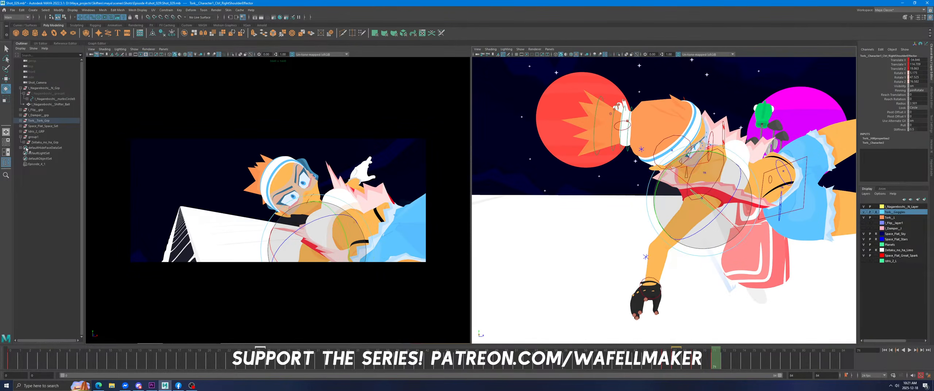
left_click(7, 78)
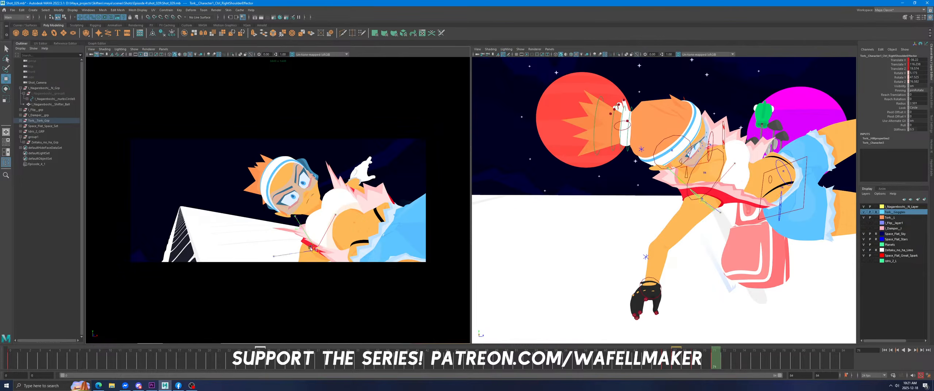
middle_click_drag(230, 188, 228, 185)
middle_click_drag(240, 229, 239, 229)
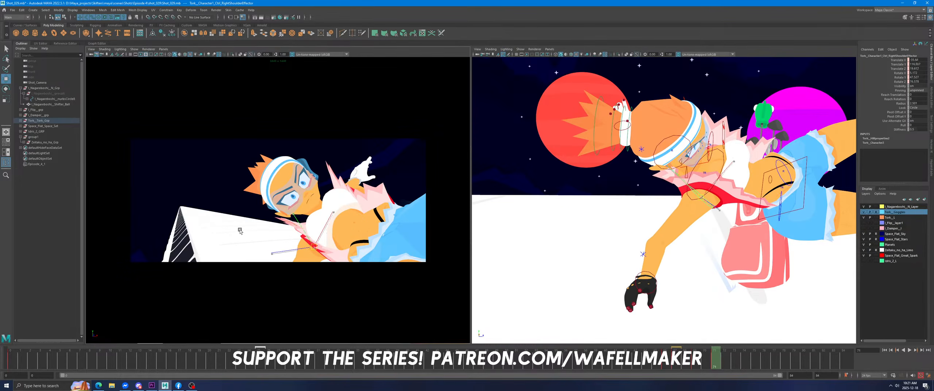
key("e")
mouse_move(178, 181)
middle_mouse_down()
mouse_move(327, 263)
mouse_move(357, 258)
middle_mouse_up()
middle_click_drag(284, 225, 346, 251)
key("space")
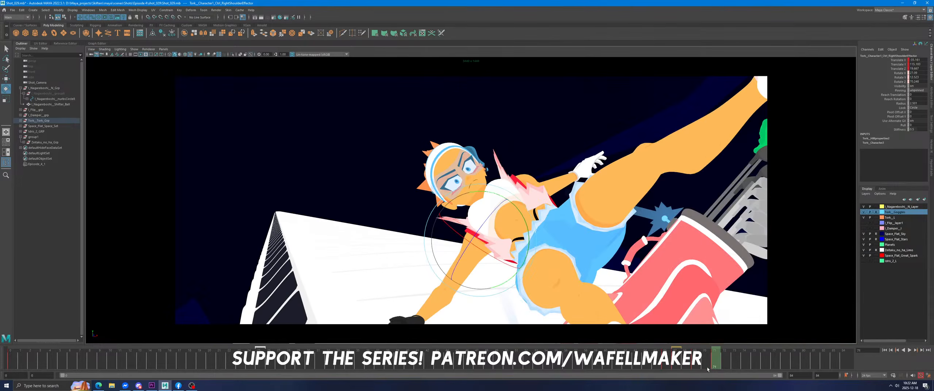
Move the character's head control slightly to adjust the frame 71 pose and play the animation back.
key("space")
left_click(679, 136)
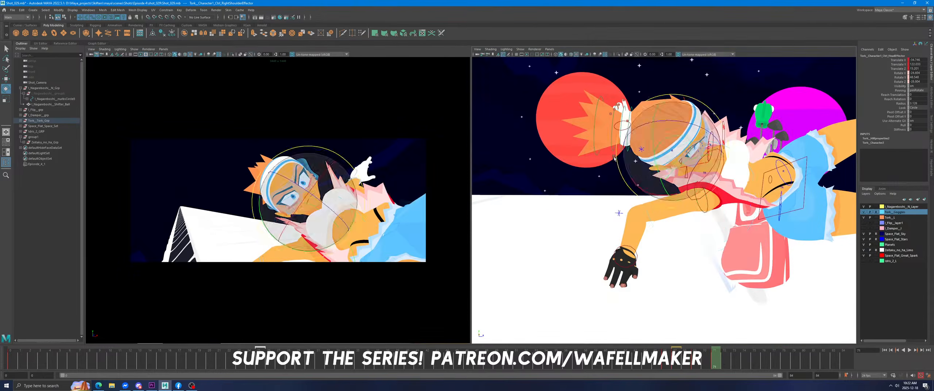
key("space")
left_click(6, 79)
middle_click_drag(447, 225, 451, 235)
left_click(575, 367)
left_click(909, 351)
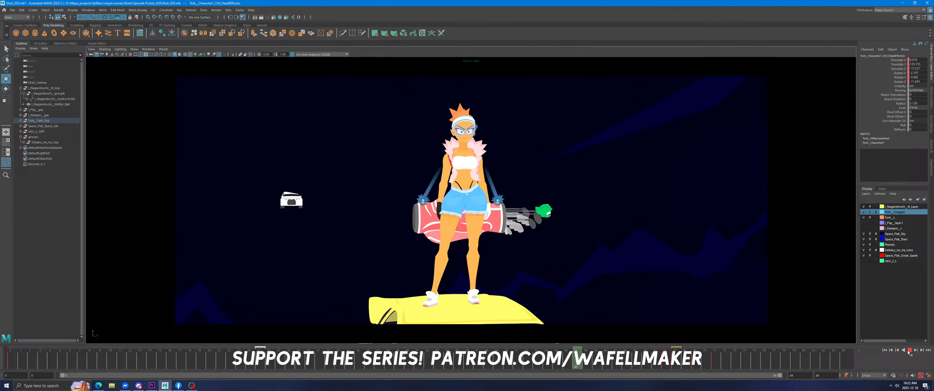
At frame 73, slide the character's body closer to the camera and rotate the head to tilt the face.
left_click_drag(805, 359, 734, 359)
key("space")
left_click(791, 198)
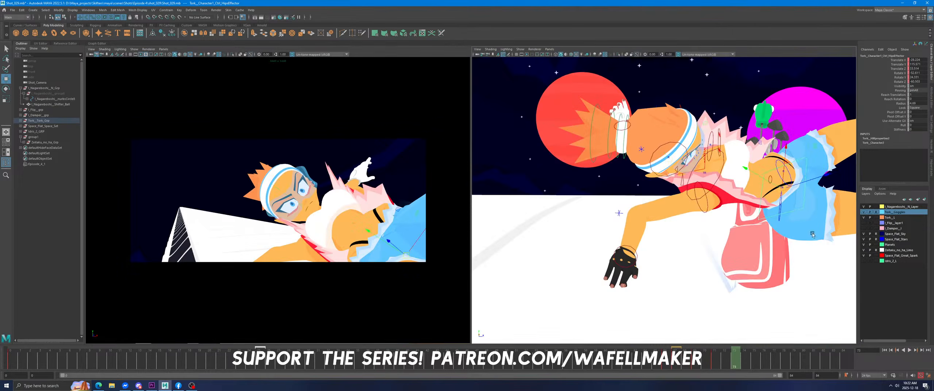
right_click_drag(791, 198, 755, 215, "alt")
mouse_move(754, 215)
middle_mouse_down("alt")
mouse_move(650, 202)
mouse_move(646, 216)
mouse_move(642, 201)
mouse_move(615, 191)
mouse_move(626, 169)
middle_mouse_up("alt")
key("ctrl+z")
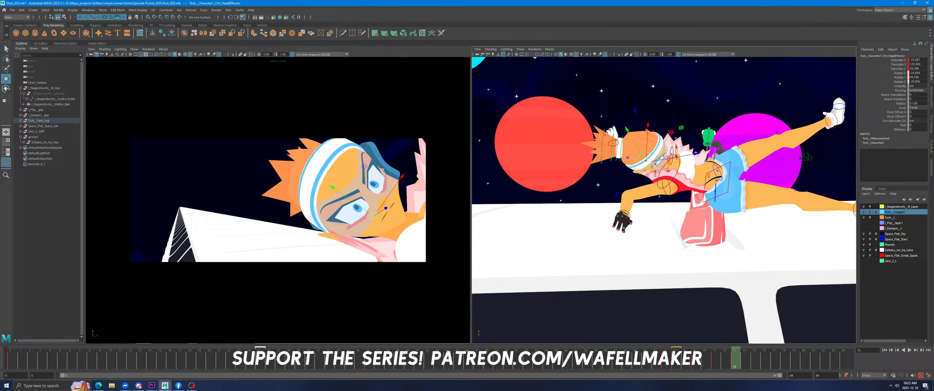
left_click(5, 88)
left_click_drag(406, 186, 399, 180)
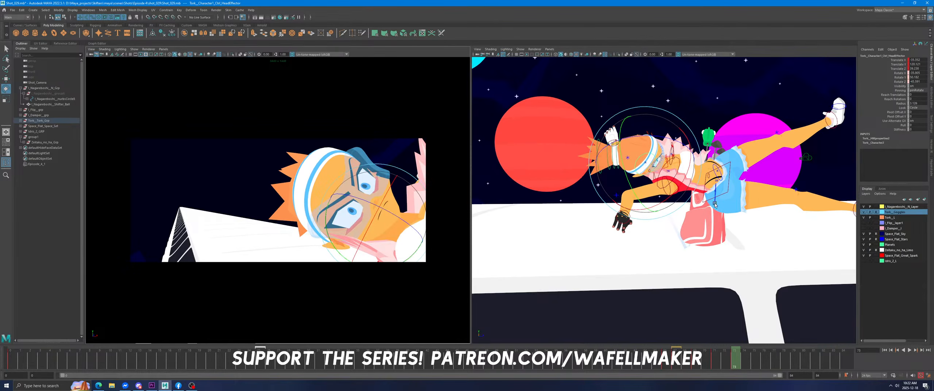
Move the character out of the camera's view at frame 75 with the chest control and review the motion in playback.
left_click(727, 186)
key("q")
left_click(673, 173, "shift")
key("space")
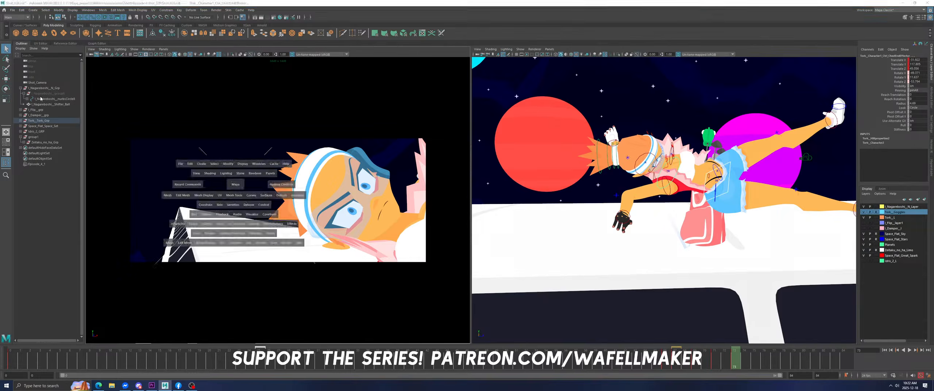
left_click(759, 356)
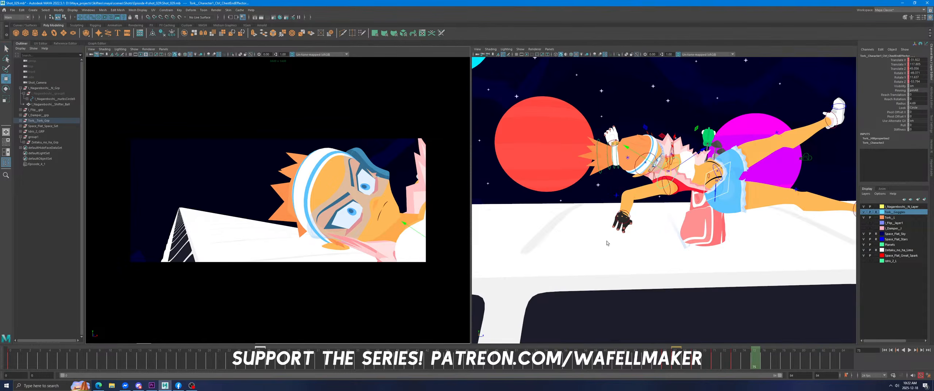
middle_click_drag(608, 242, 823, 235)
key("space")
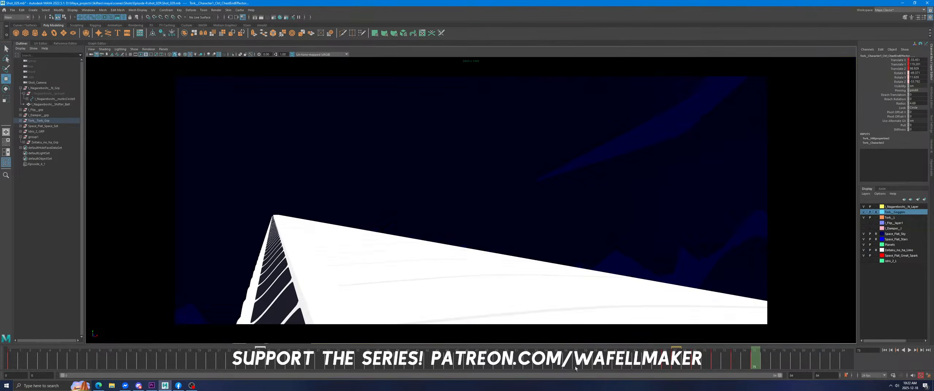
left_click(577, 359)
left_click(909, 351)
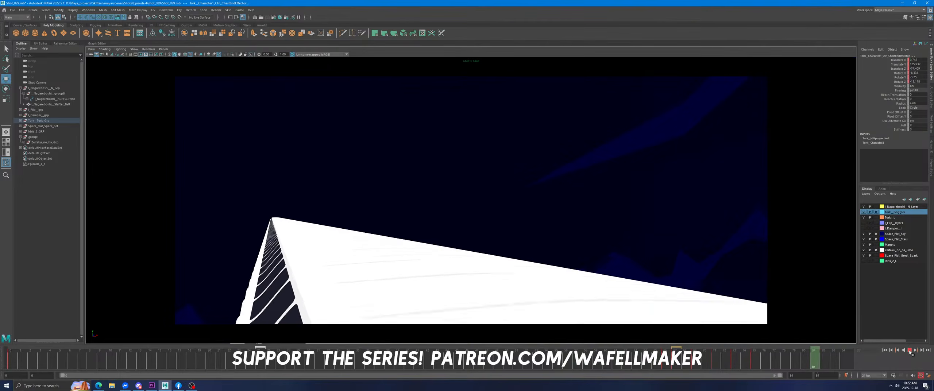
left_click_drag(676, 359, 725, 360)
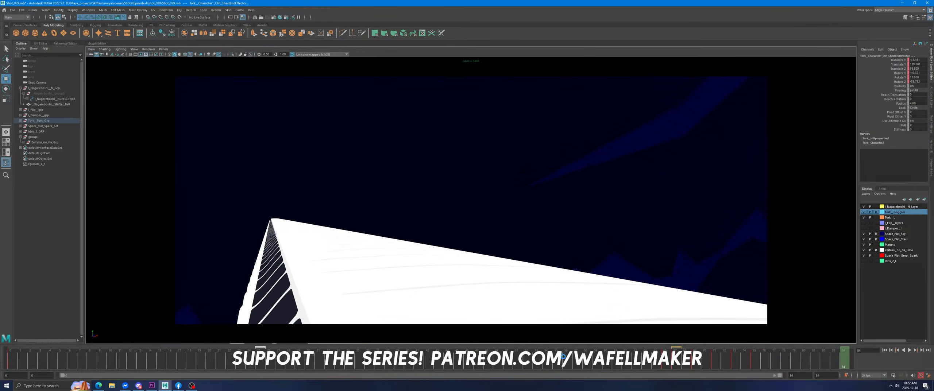
left_click(14, 363)
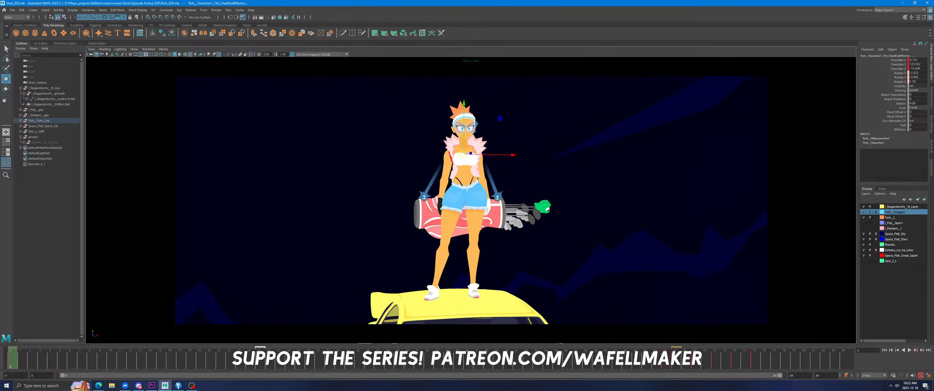
Switch to Premiere Pro, place the playhead at 00:02:38:21 in the storyboard section, and save the project.
left_click(157, 385)
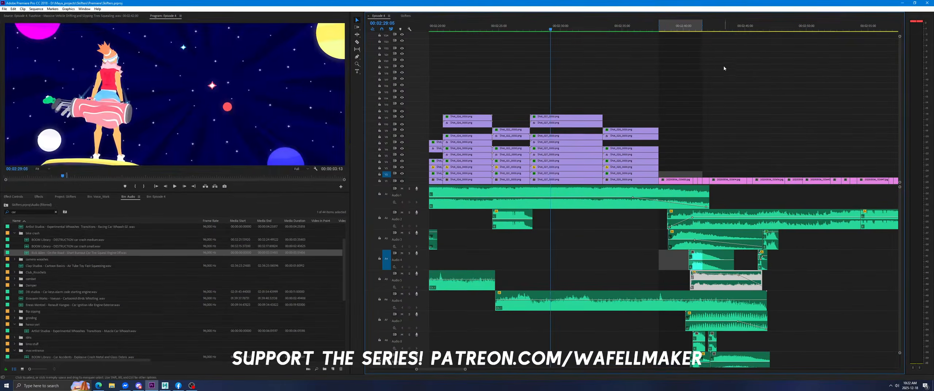
left_click(669, 31)
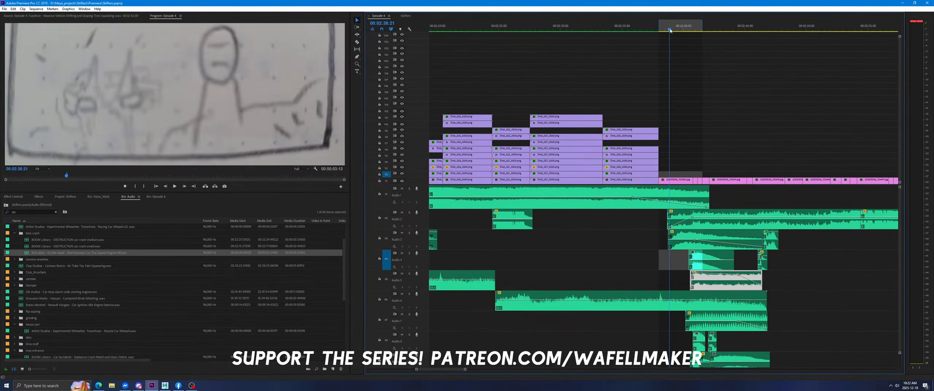
key("ctrl+s")
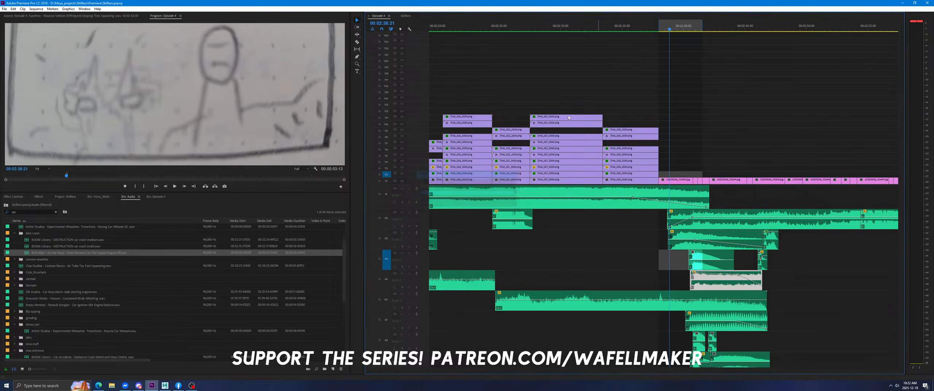
Check the application sound levels in the Windows Volume Mixer and close it.
right_click(896, 386)
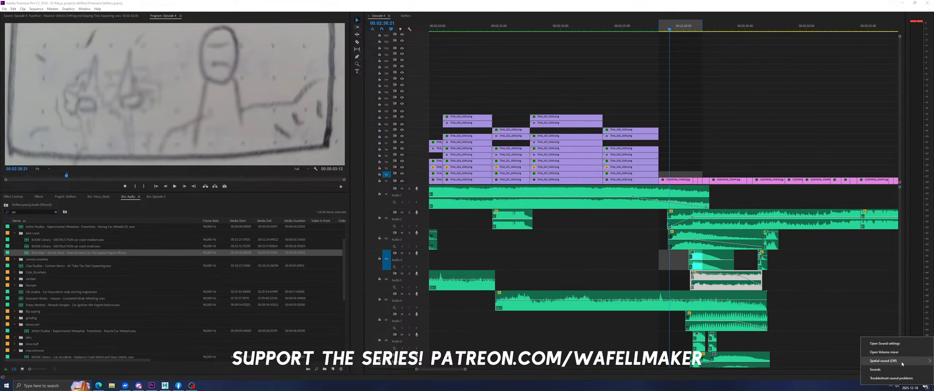
left_click(889, 352)
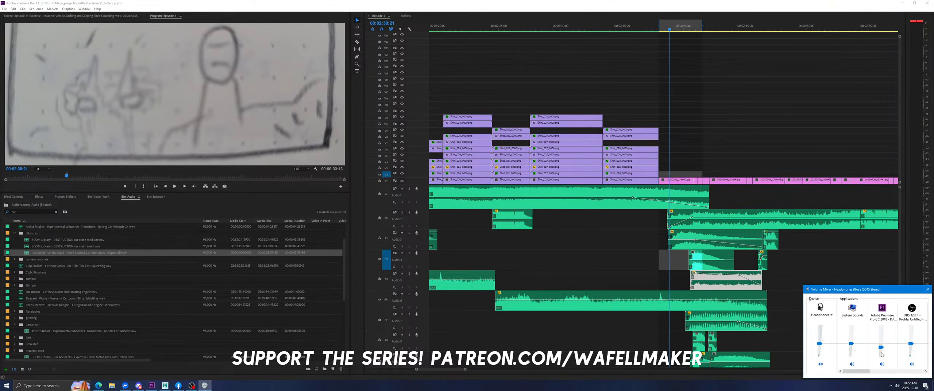
left_click(927, 289)
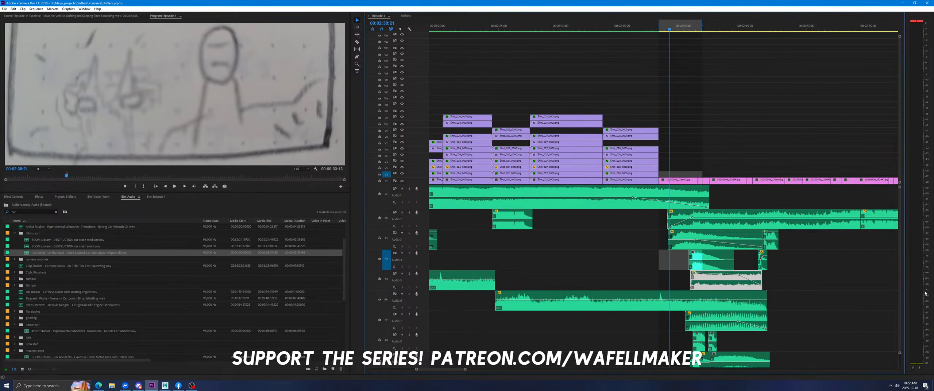
Review the storyboard section of the episode sequence, replaying it from 00:02:40:20.
left_click_drag(668, 28, 778, 68)
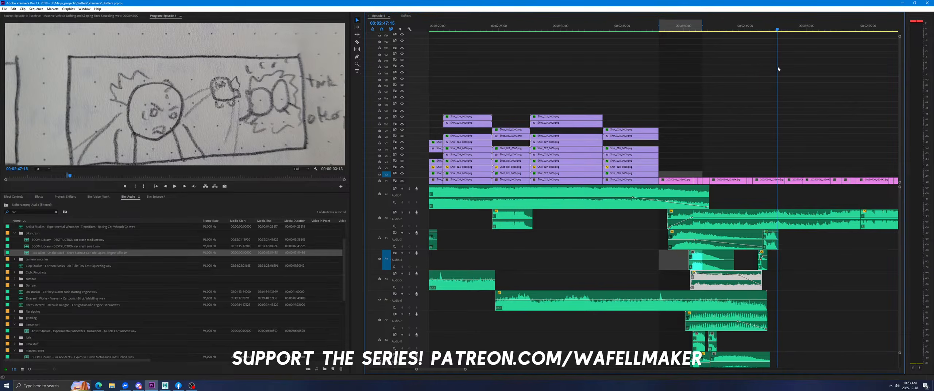
left_click_drag(777, 67, 694, 74)
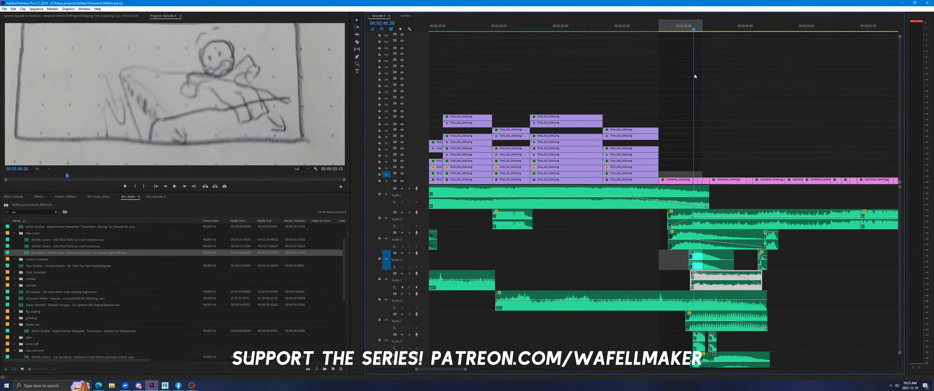
key("space")
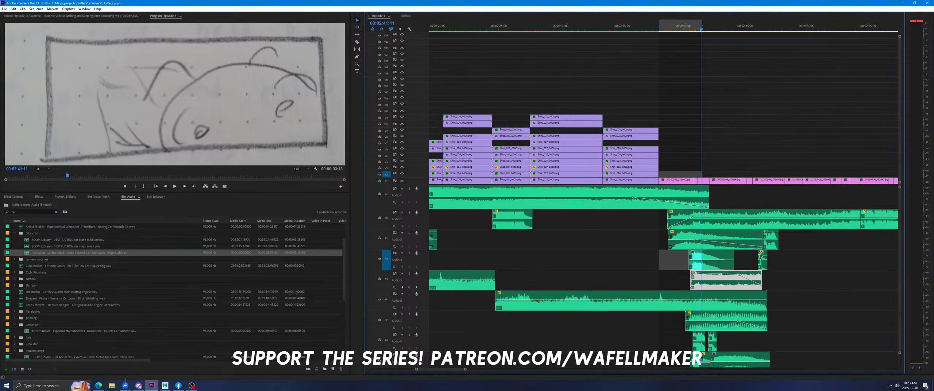
Switch to Maya, key the character's off-screen pose two frames after frame 75, and key a partly visible position at frame 75.
left_click(165, 385)
left_click_drag(218, 363, 835, 366)
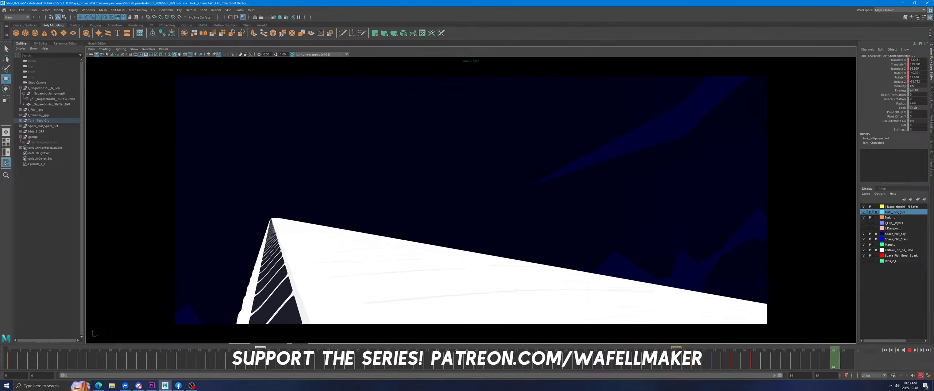
left_click_drag(700, 359, 772, 355)
key("s")
left_click(755, 357)
key("space")
middle_click_drag(772, 242, 673, 252, "alt")
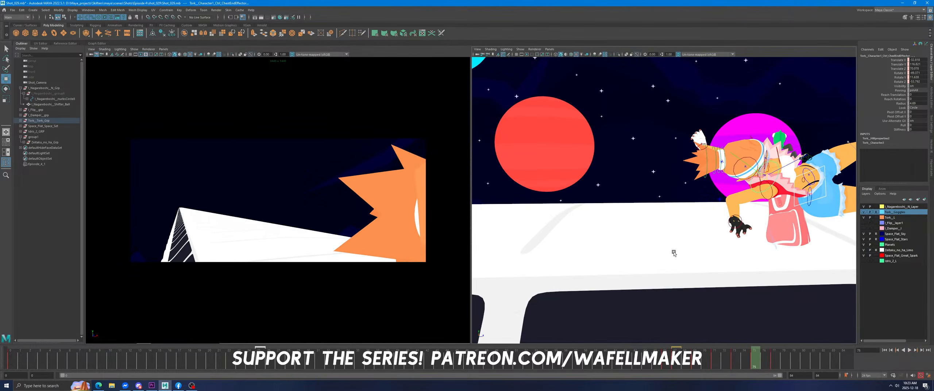
key("s")
Play back the character's exit, shift the off-screen pose key one frame earlier, and replay the shot.
key("space")
left_click_drag(759, 359, 715, 360)
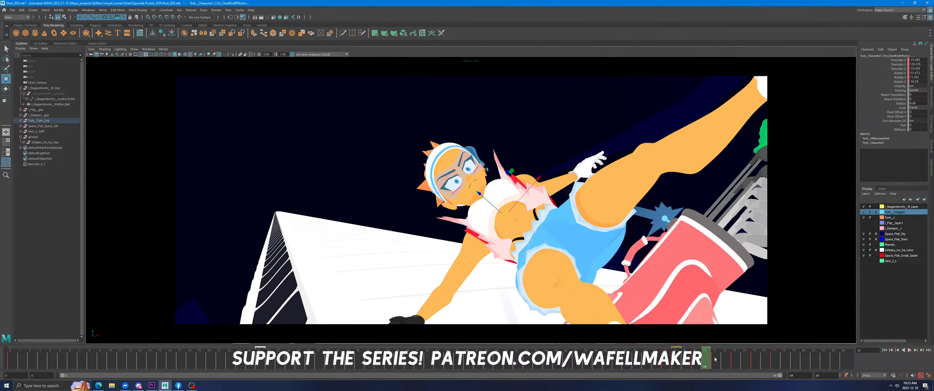
left_click(909, 350)
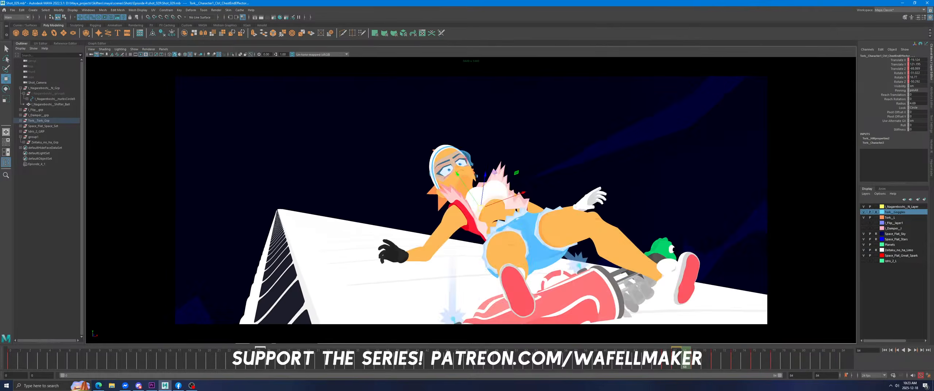
left_click(772, 361, "shift")
left_click_drag(774, 361, 764, 361)
left_click(636, 361)
left_click(908, 350)
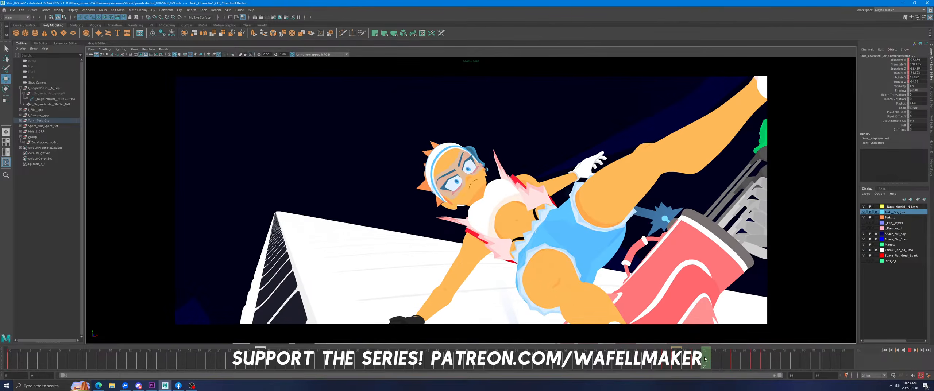
Nudge the character toward the camera frame's edge at frame 73 with the chest control and play back the exit.
left_click(740, 366)
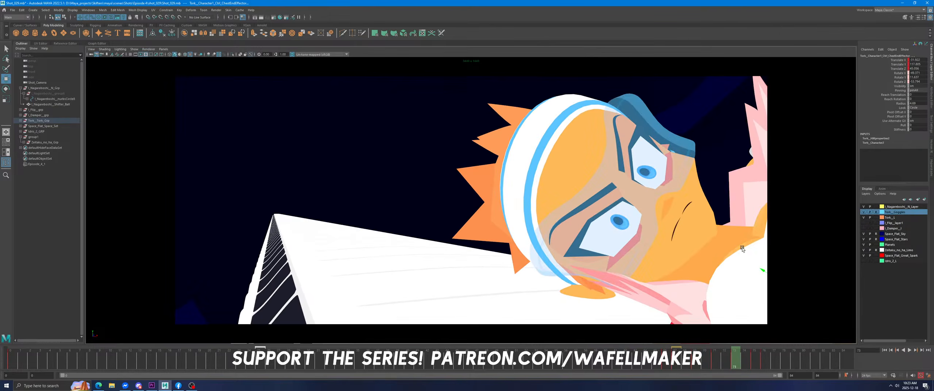
key("space")
middle_click_drag(796, 237, 807, 238)
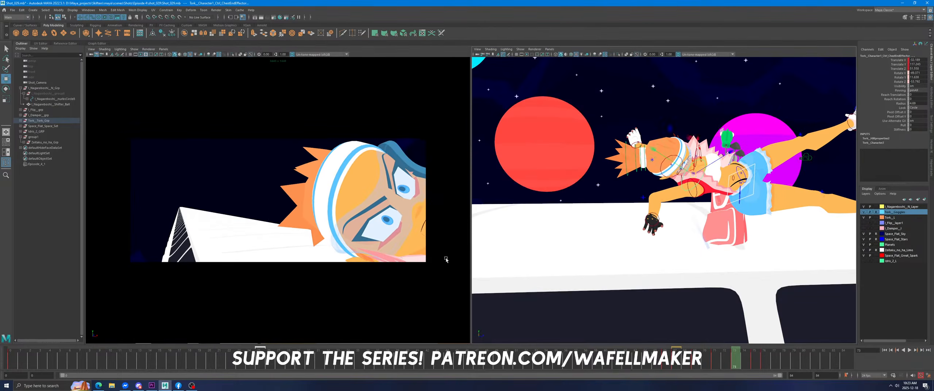
middle_click_drag(443, 260, 433, 259)
key("space")
left_click(749, 361)
left_click_drag(749, 361, 753, 360)
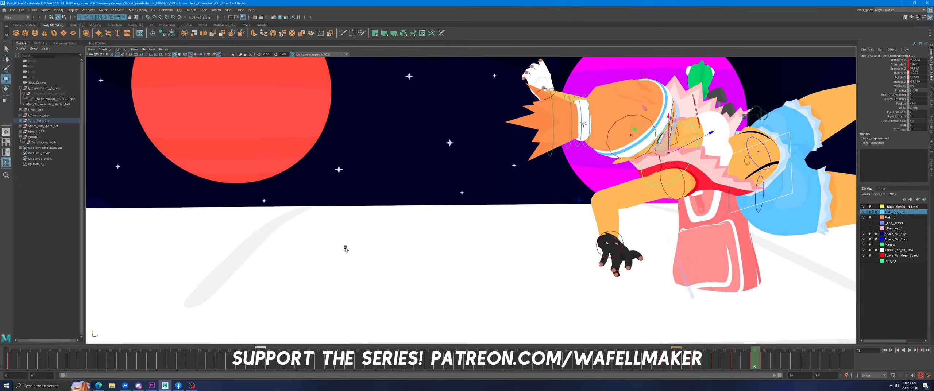
key("space")
left_click(656, 360)
key("space")
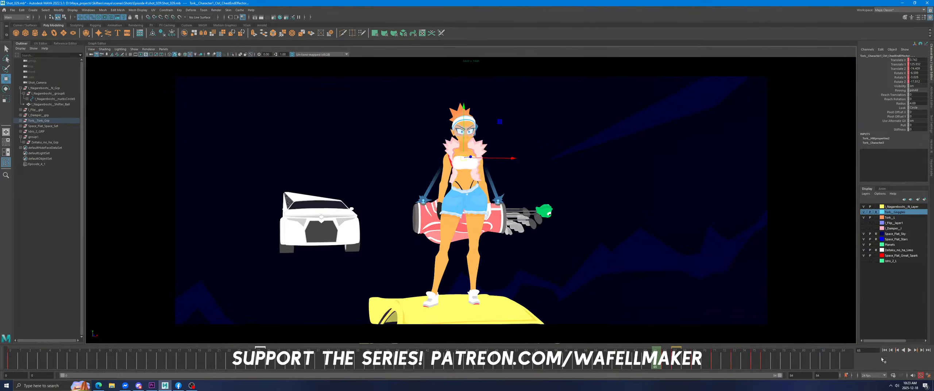
left_click(909, 351)
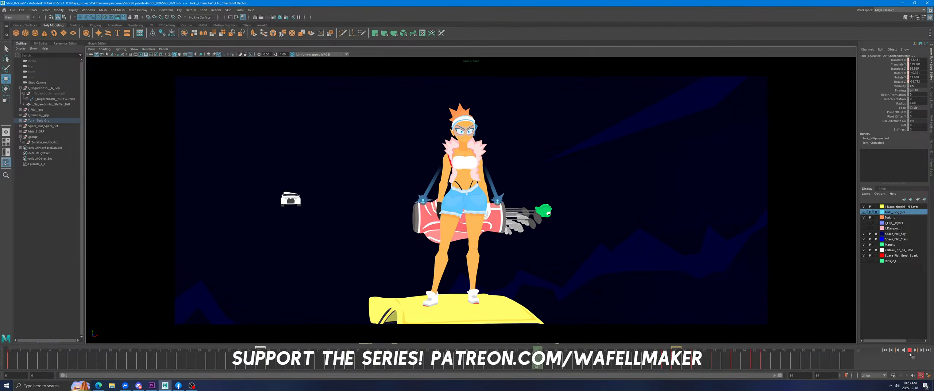
Nudge the chest control at frame 71, try a different character position at frame 73, and undo the last move.
left_click_drag(673, 359, 714, 359)
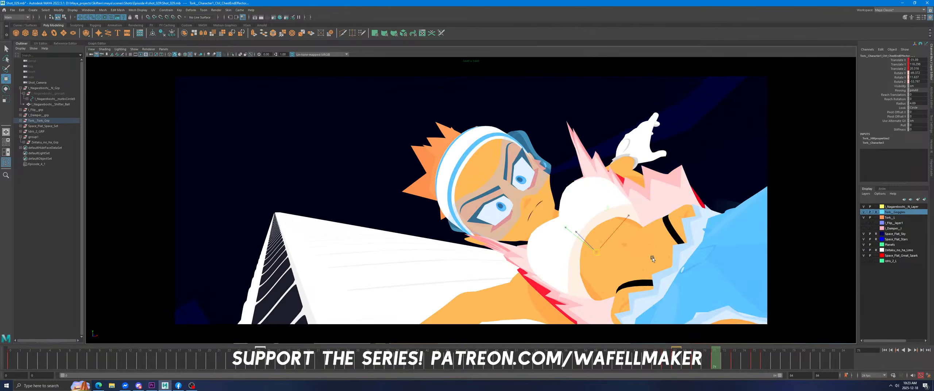
middle_click_drag(670, 258, 669, 253)
left_click_drag(715, 358, 738, 359)
middle_click_drag(706, 316, 765, 323)
key("space")
key("ctrl+z")
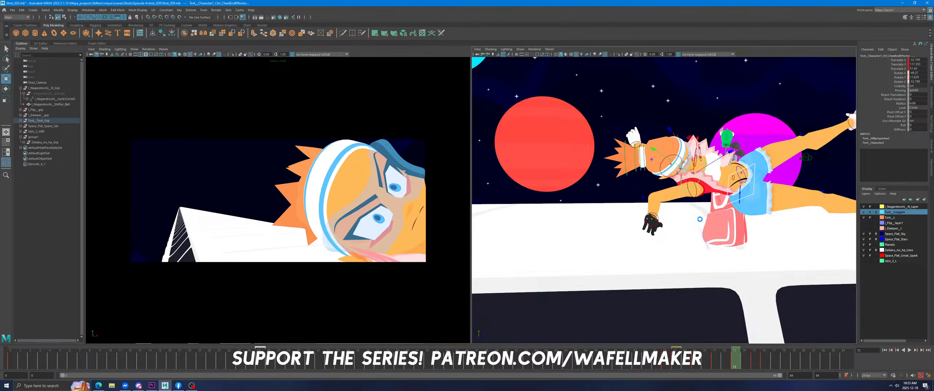
Reposition the character in depth and across the camera view at frame 73 with the chest control and play the shot back.
left_click_drag(690, 219, 625, 234, "alt")
middle_click_drag(733, 250, 804, 269)
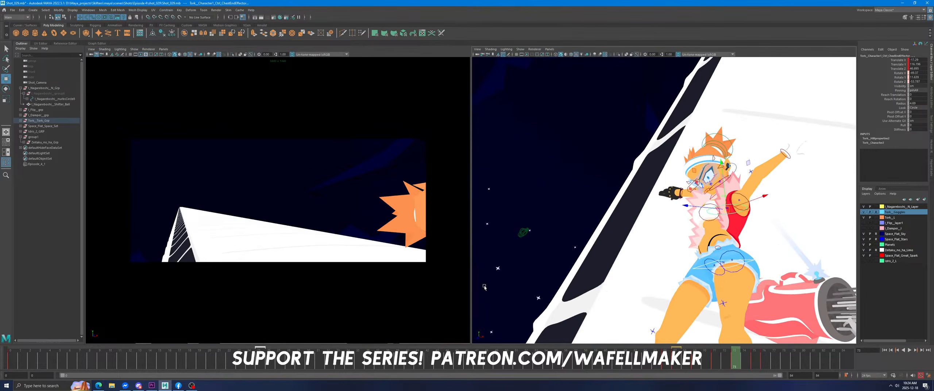
middle_click_drag(406, 275, 280, 266)
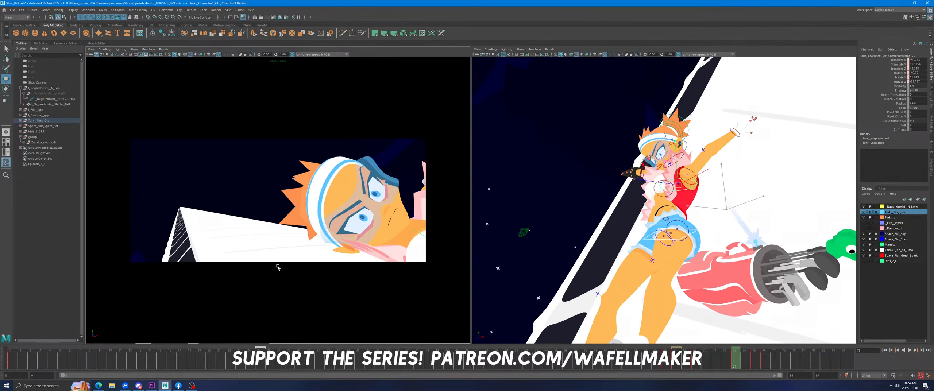
key("space")
key("alt+v")
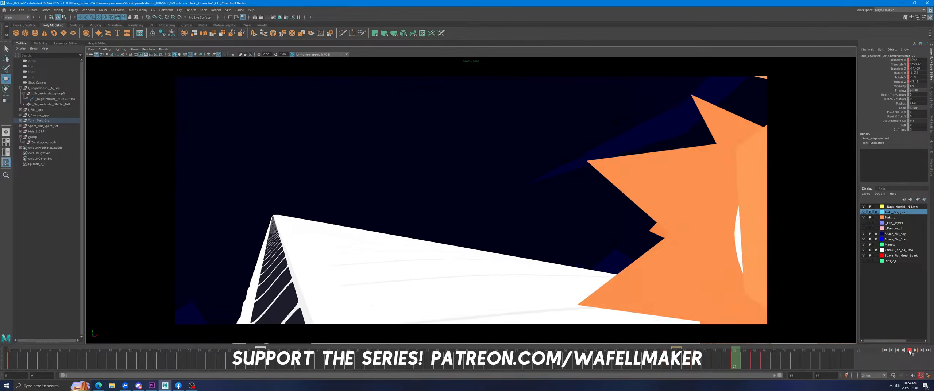
Stop the playback, save the shot scene, clear the selection, and return to the start of the shot.
left_click(909, 350)
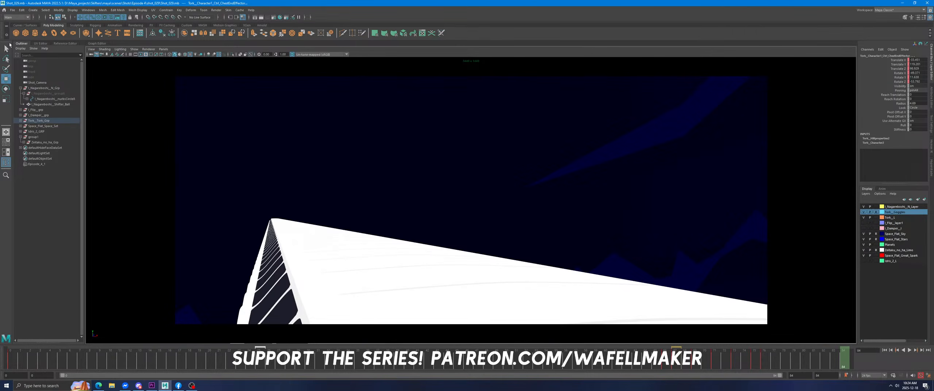
left_click(6, 47)
left_click(14, 12)
left_click(30, 32)
left_click(488, 159)
left_click_drag(171, 360, 10, 366)
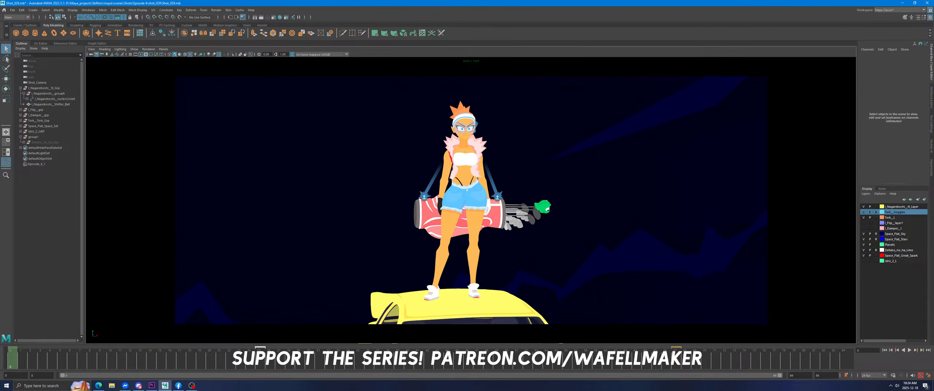
Compare the tumble with the storyboard around 00:02:41:02 in Premiere Pro, then switch back to Maya and play the shot.
left_click(152, 387)
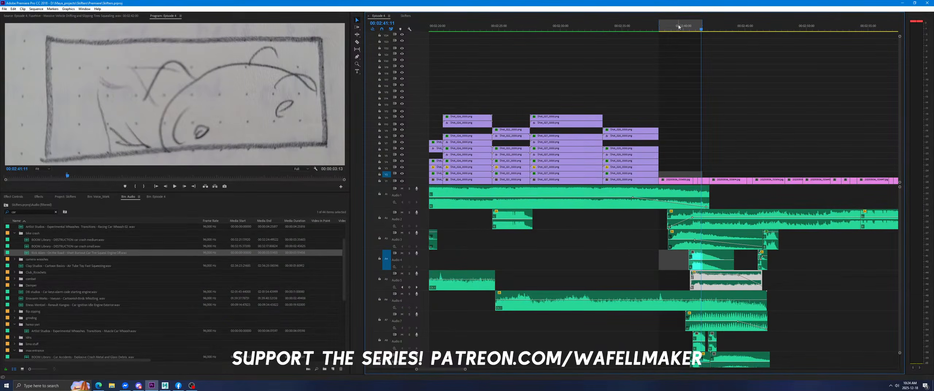
left_click_drag(687, 28, 696, 32)
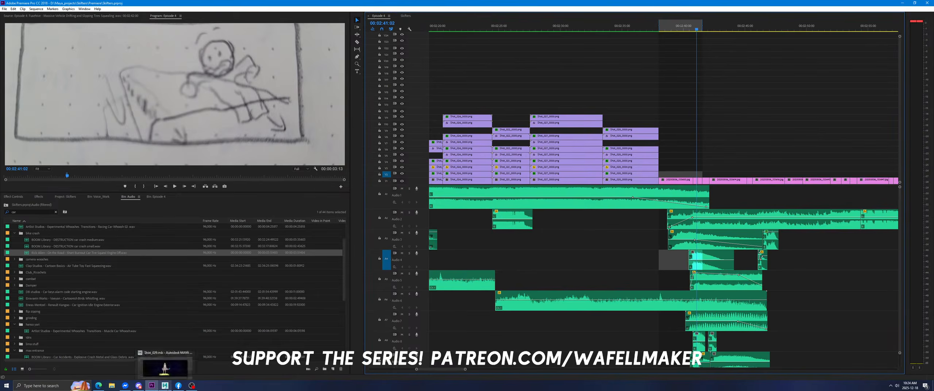
left_click(165, 385)
left_click_drag(512, 356, 897, 355)
left_click(909, 350)
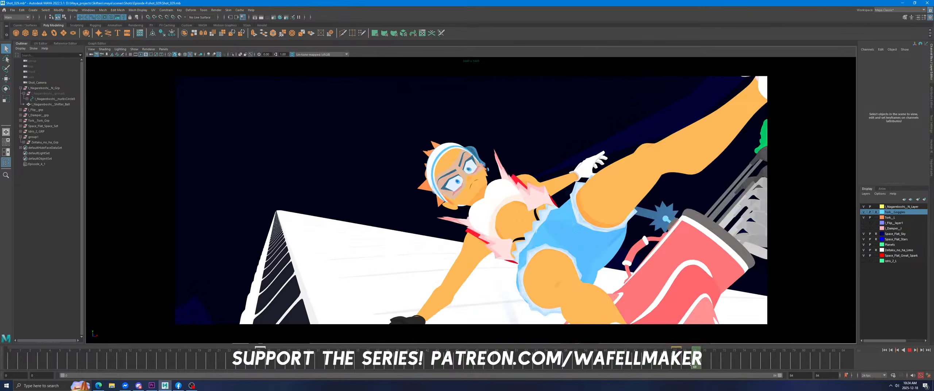
Shift the character sideways across the car roof at frame 67 with the hip control.
left_click(674, 361)
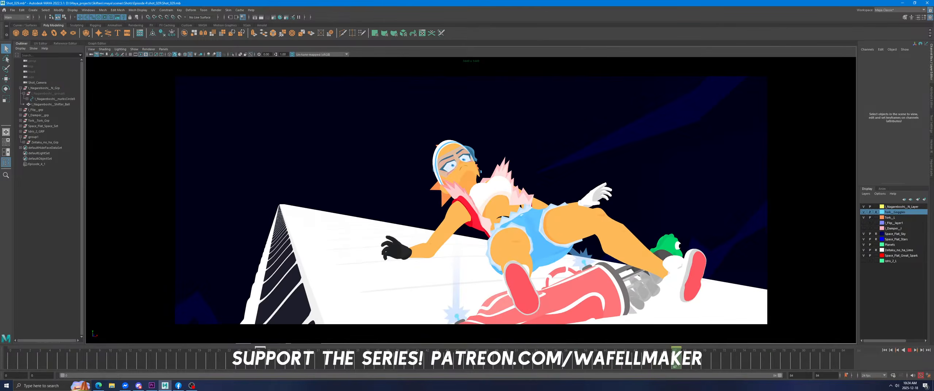
key("space")
scroll(721, 174, "down", 5)
left_click(733, 109)
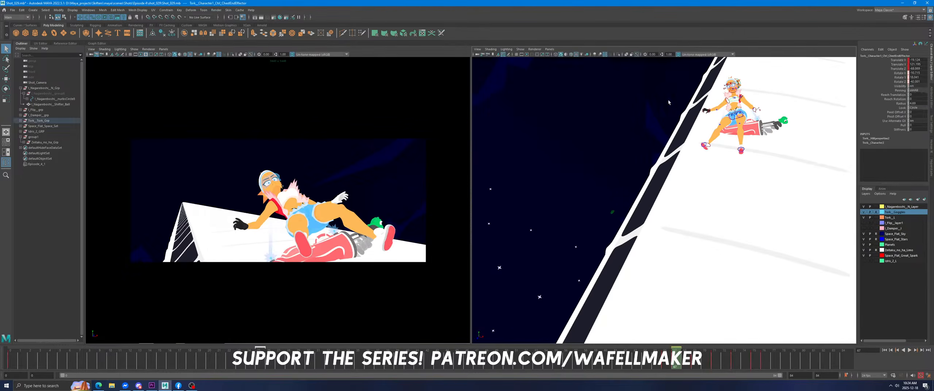
left_click(651, 111)
left_click(730, 113)
left_click(735, 116)
key("space")
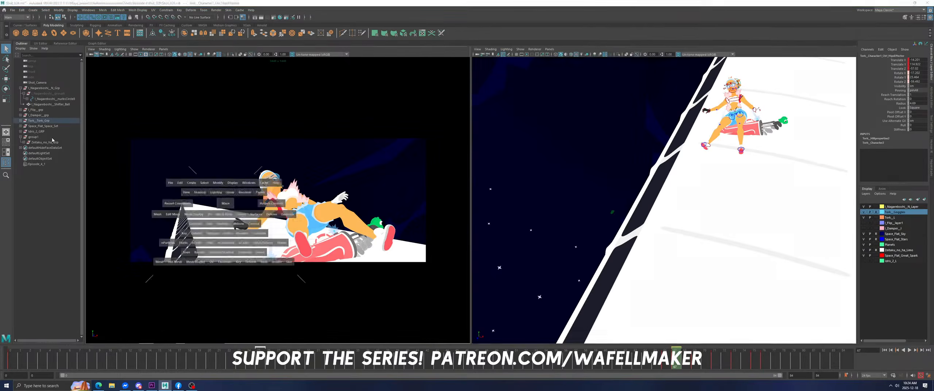
left_click(6, 79)
middle_click_drag(385, 239, 419, 245)
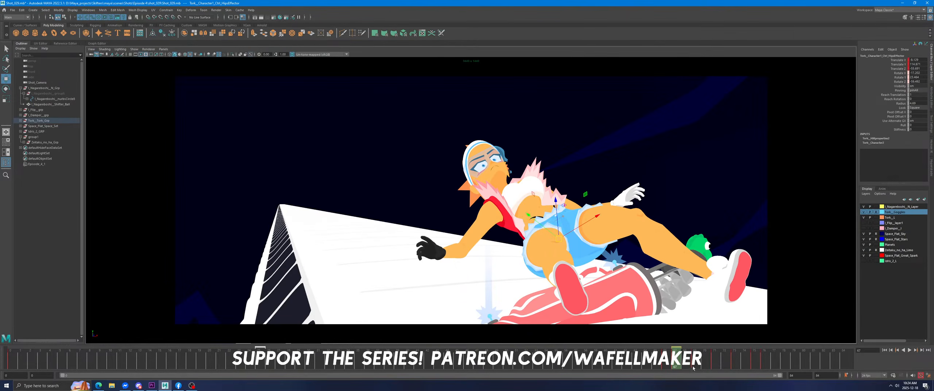
Shift the hip control sideways toward the camera frame's edge at frames 69, 71 and 73.
left_click_drag(675, 359, 696, 358)
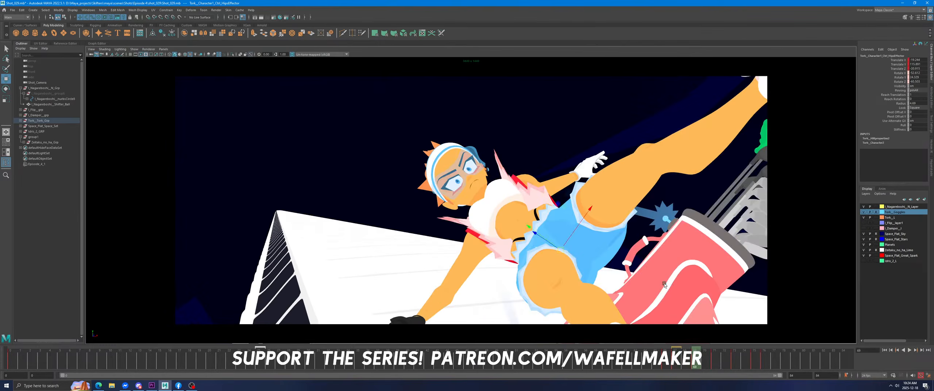
middle_click_drag(664, 283, 723, 291)
left_click_drag(687, 357, 715, 357)
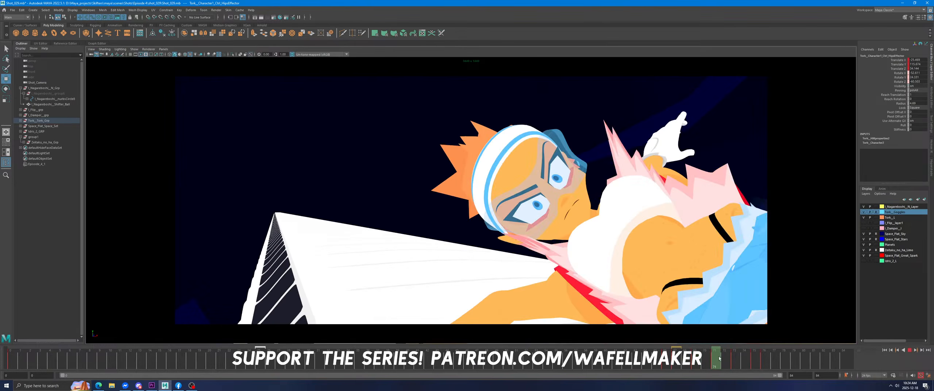
middle_click_drag(733, 305, 761, 309)
left_click_drag(707, 361, 735, 362)
middle_click_drag(638, 303, 656, 305)
Play back the adjusted tumble, hide the car layers, and return to the first frame.
left_click(656, 359)
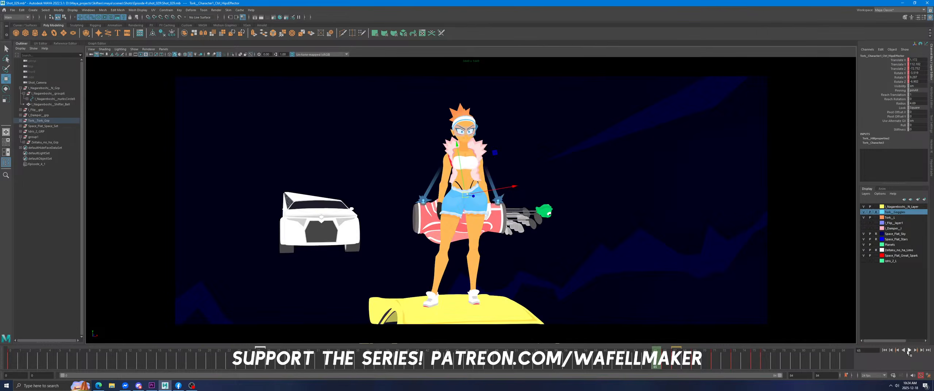
left_click(908, 350)
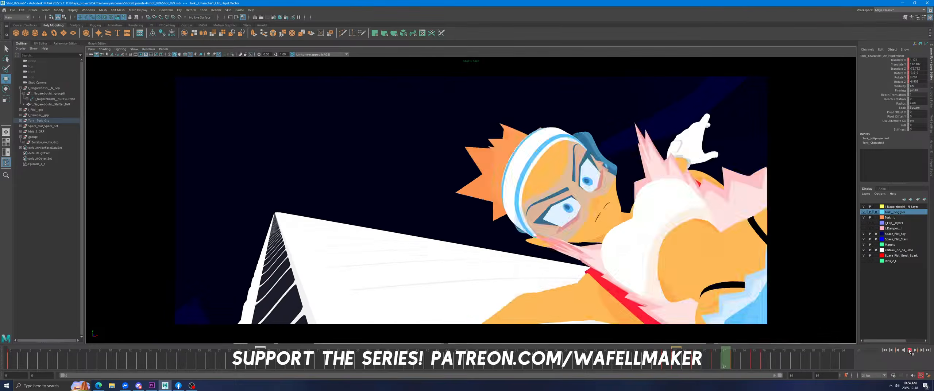
left_click(863, 250)
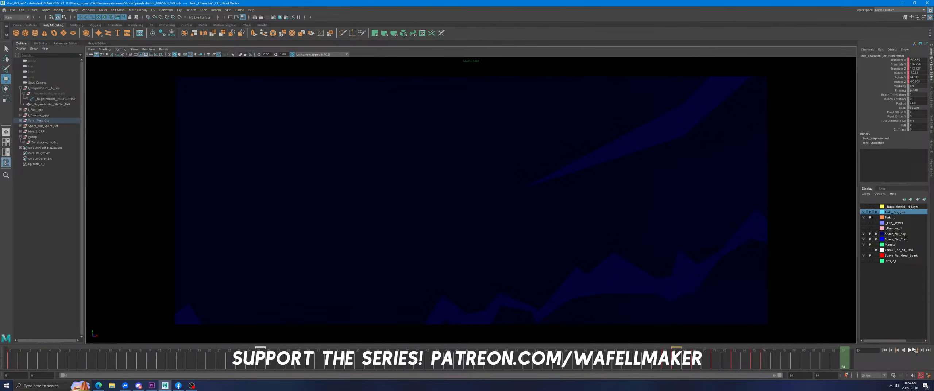
left_click(909, 350)
key("alt+shift+v")
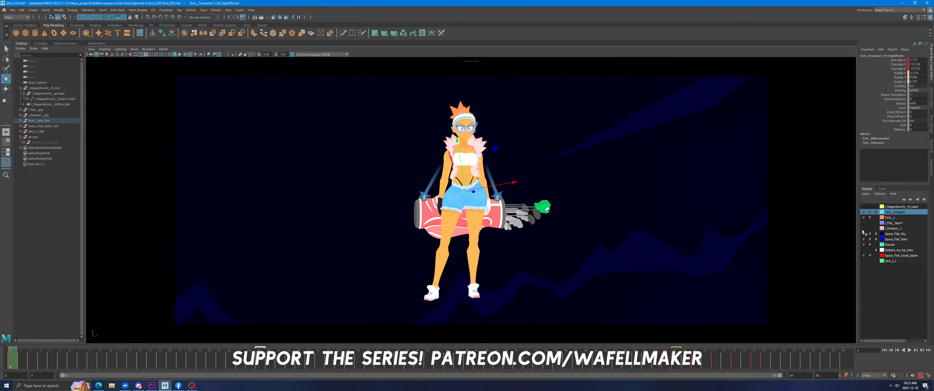
Turn the yellow and white car display layers back on, keep the other two character layers hidden, and clear the selection.
left_click(865, 228)
left_click(863, 223)
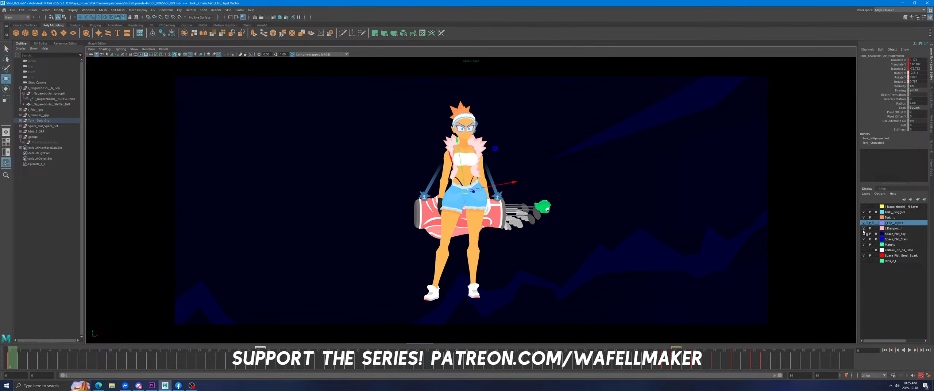
left_click(863, 207)
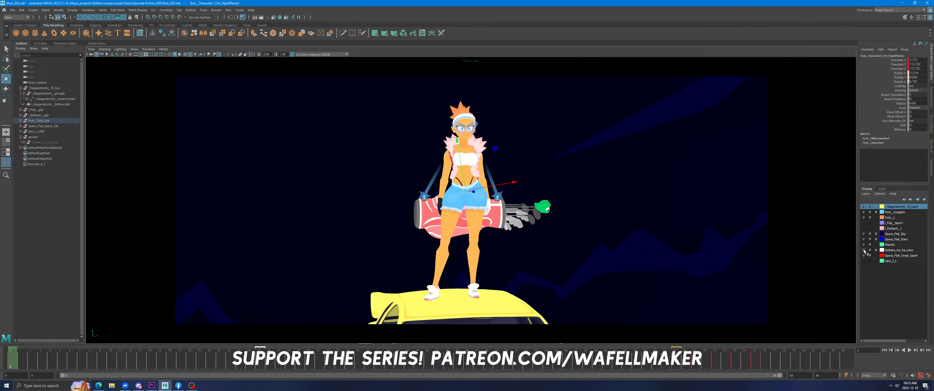
left_click(786, 240)
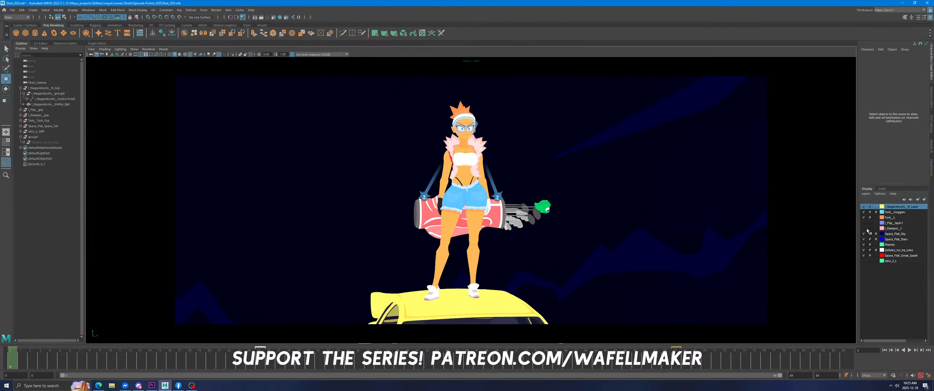
Set the Space_Flat_STARS_MOVE group's Rotate Y to 90 and move the stars into the camera's background.
left_click_drag(746, 350, 50, 352)
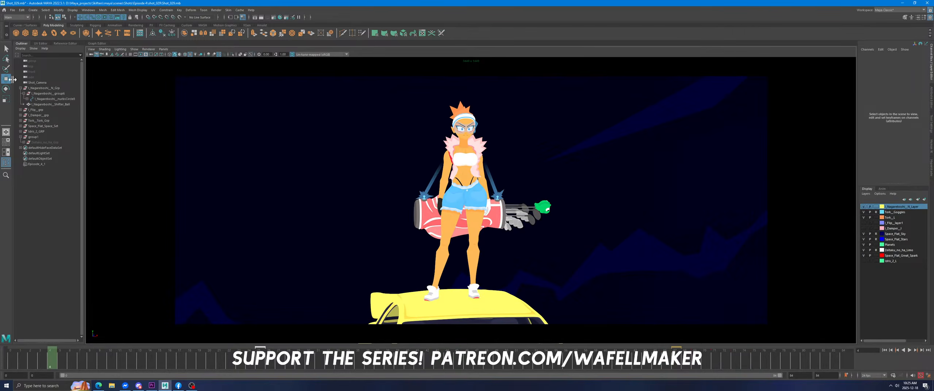
key("space")
scroll(752, 176, "down", 20)
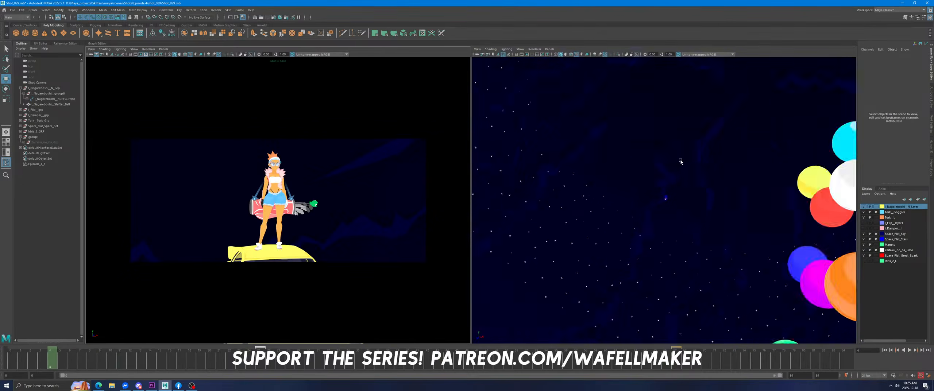
key("e")
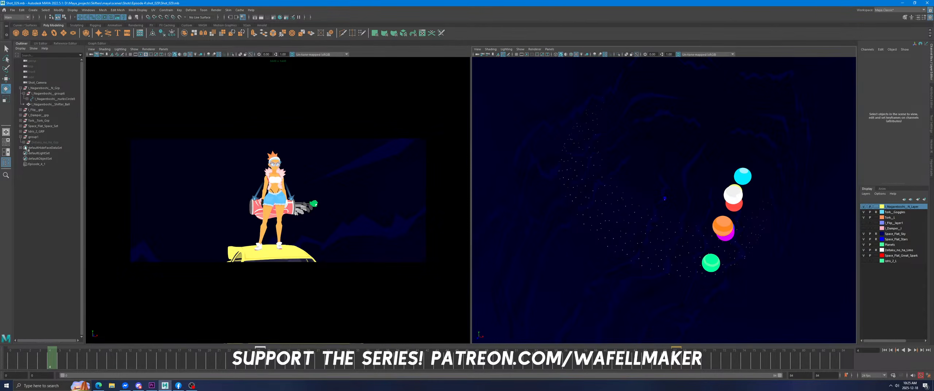
left_click(20, 125)
left_click(48, 152)
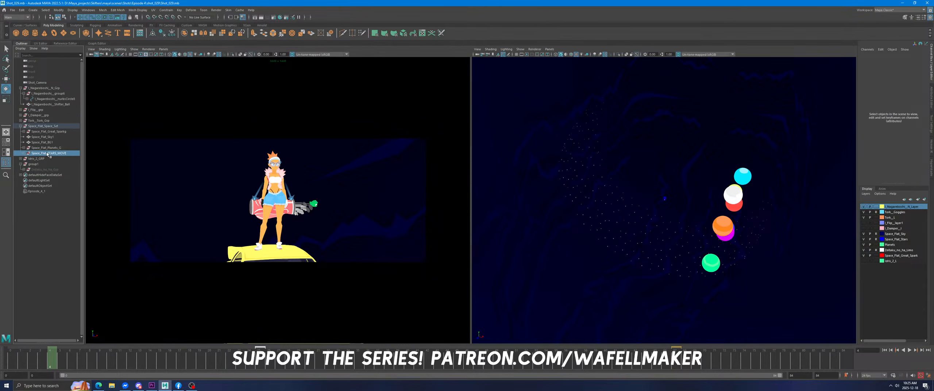
left_click_drag(653, 235, 763, 215)
left_click(6, 79)
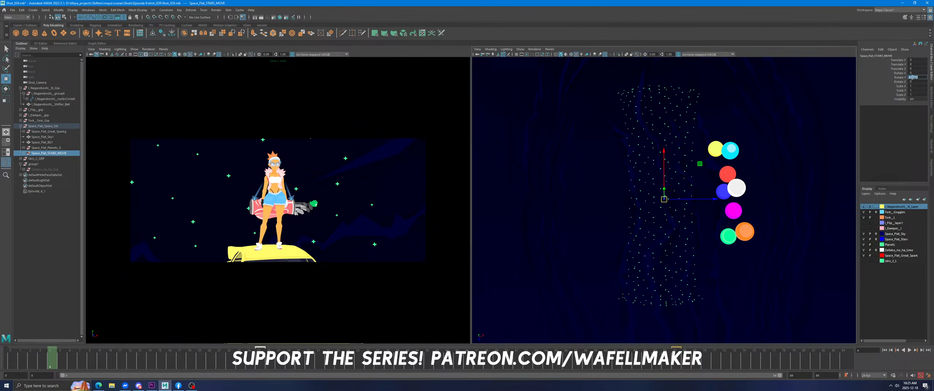
type("90")
key("Return")
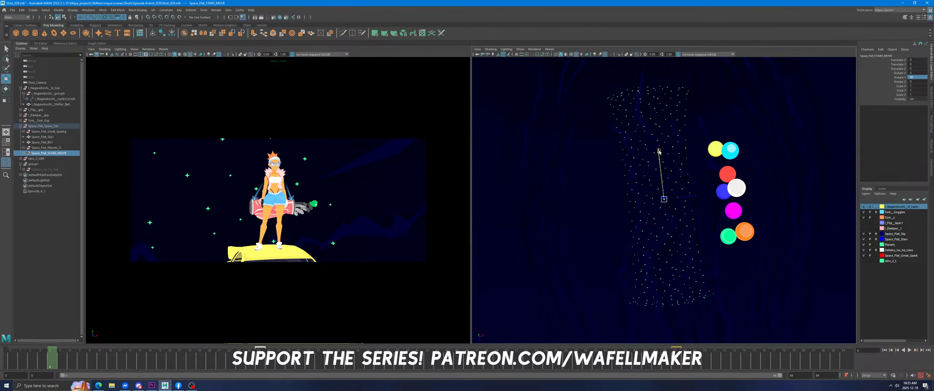
left_click_drag(658, 151, 654, 118)
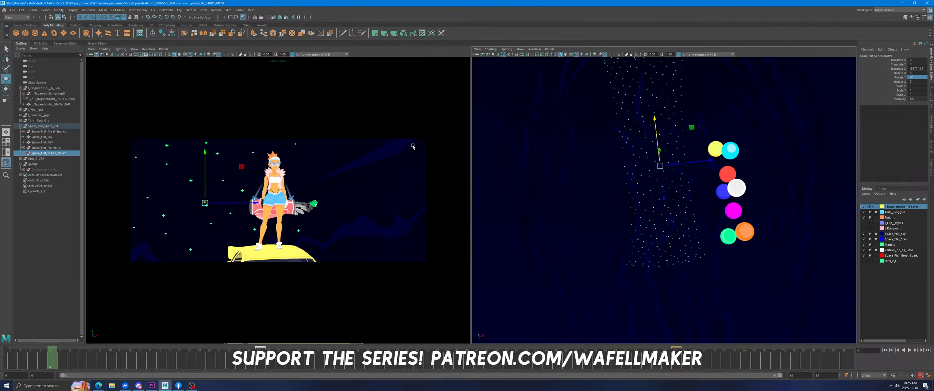
middle_click_drag(778, 165, 765, 144)
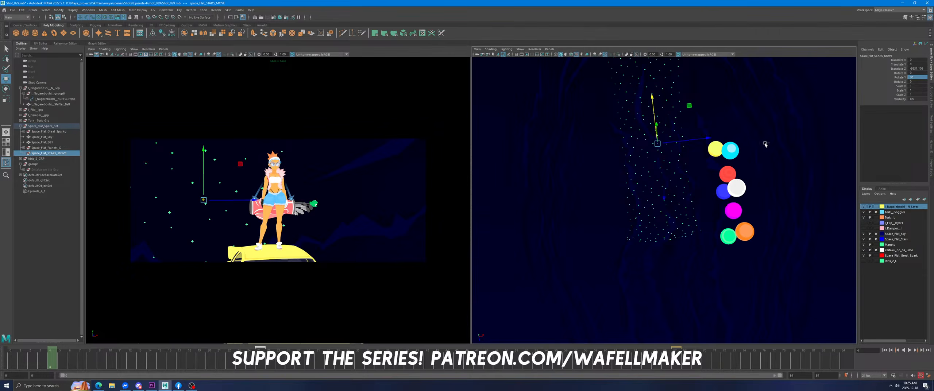
Duplicate the star group, then rotate and reposition the copy so its stars fill the other half of the camera frame.
key("ctrl+d")
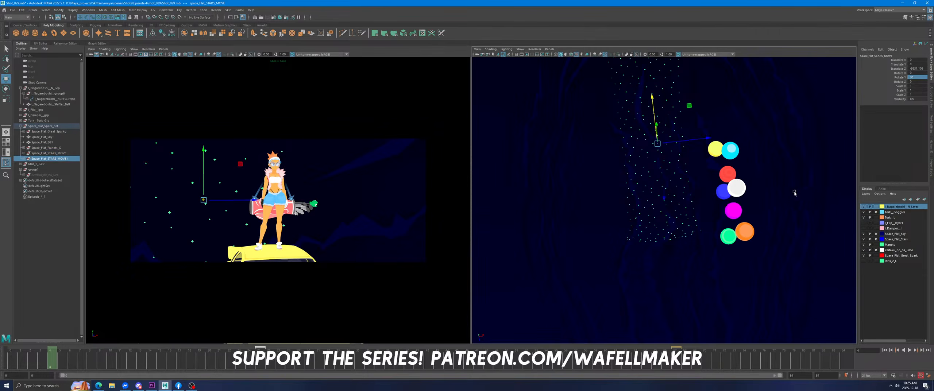
left_click_drag(757, 208, 807, 181, "alt")
left_click(6, 90)
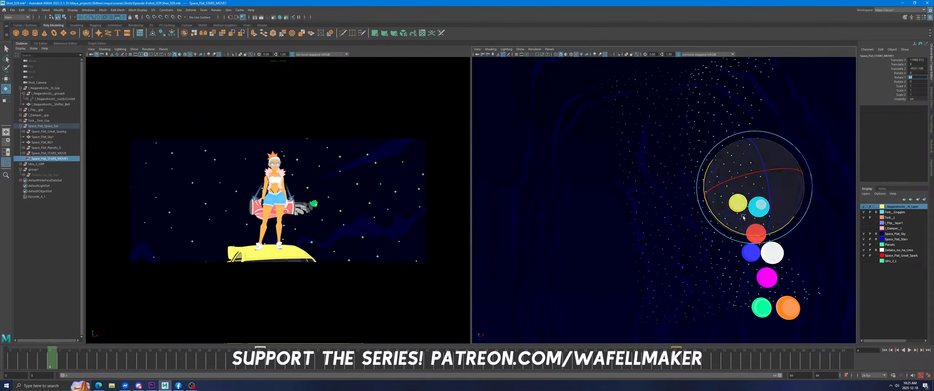
left_click_drag(742, 215, 666, 198, "alt")
key("w")
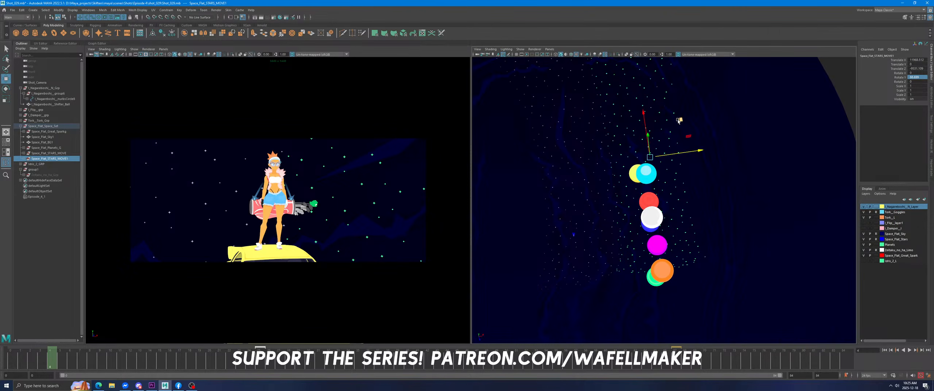
left_click_drag(677, 120, 681, 118)
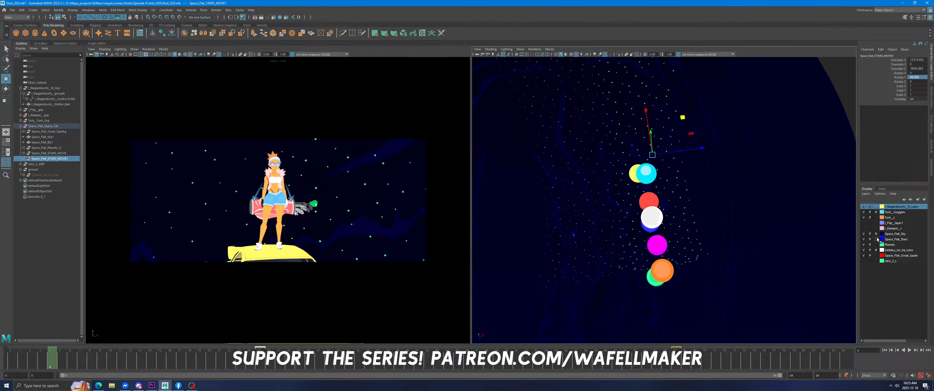
Make the sky display layer selectable, move Space_Flat_Sky1 and Space_Flat_BG1 together behind the stars, and check the camera view.
left_click(876, 234)
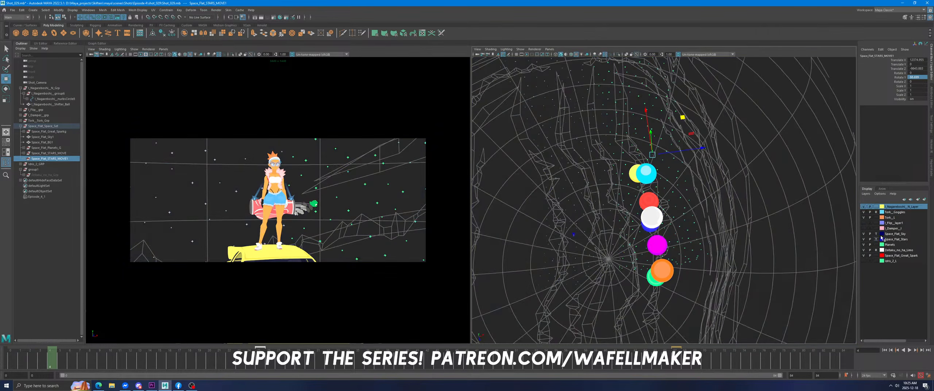
left_click(876, 234)
left_click(876, 239)
left_click_drag(733, 177, 737, 171)
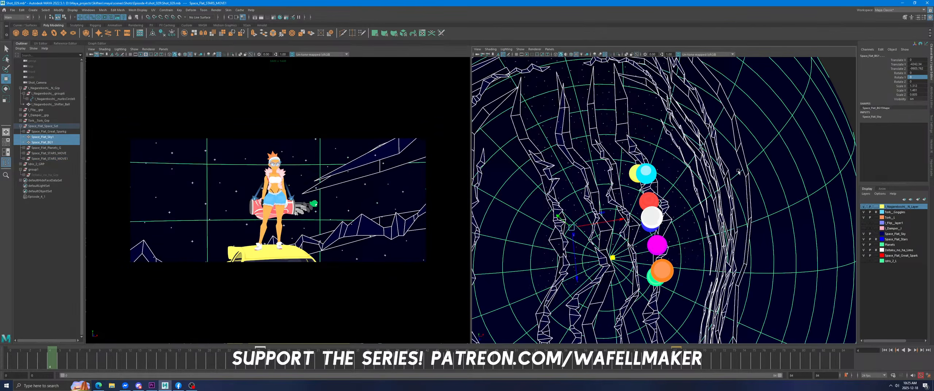
key("f")
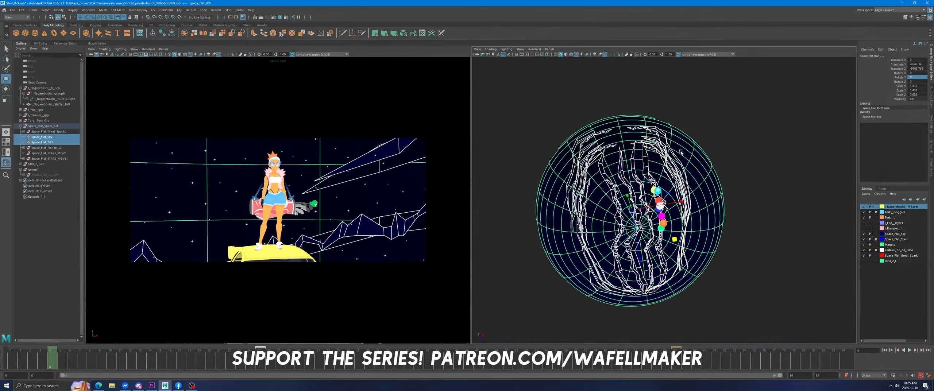
left_click_drag(674, 240, 678, 232)
left_click(517, 215)
key("space")
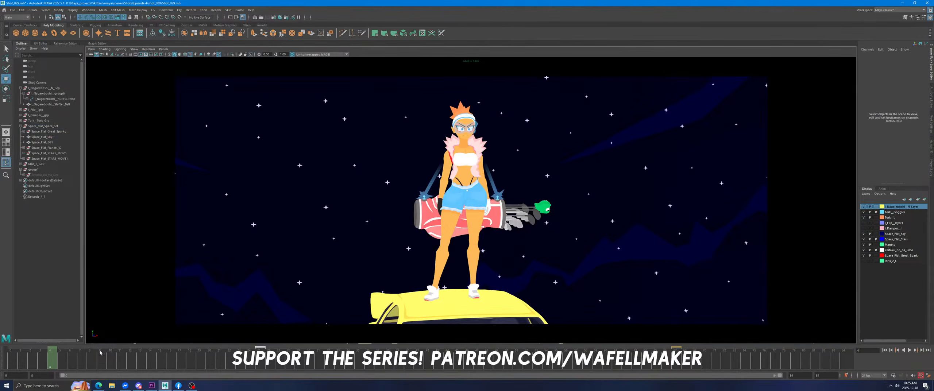
Reposition Space_Flat_Sky1 slightly in the side-by-side views at the shot's last frame, then inspect its animation curves.
left_click(10, 352)
left_click(659, 238)
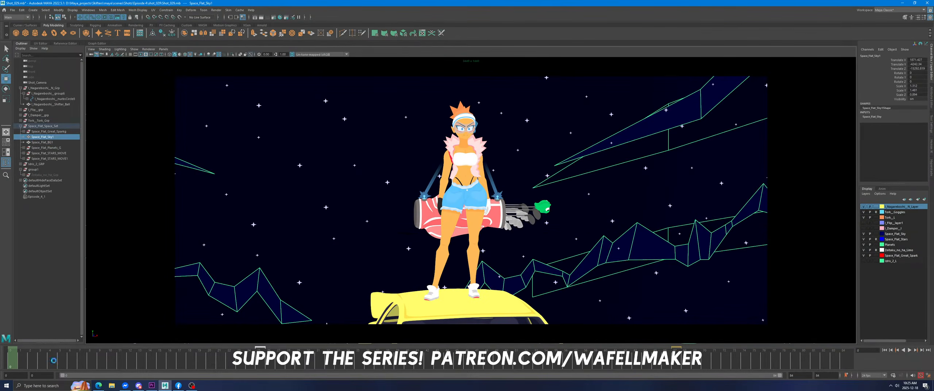
key("alt+v")
key("space")
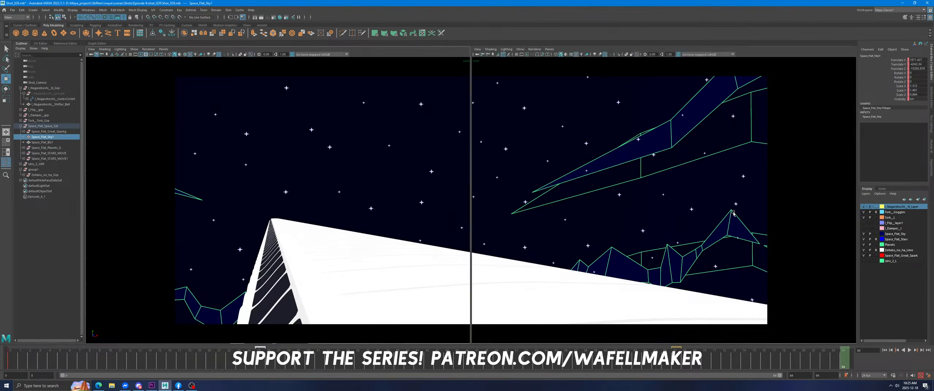
left_click_drag(634, 221, 632, 219)
key("ctrl+z")
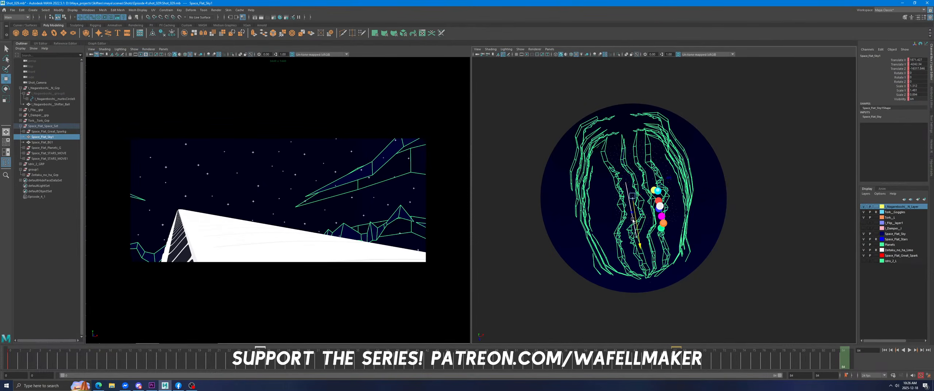
key("space")
left_click(97, 43)
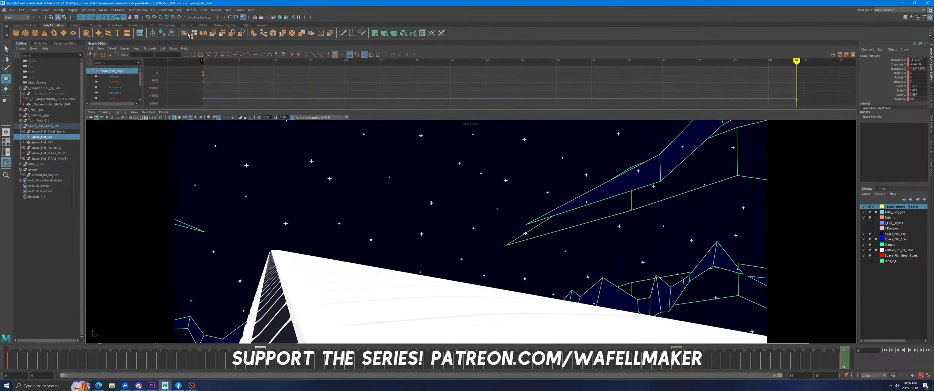
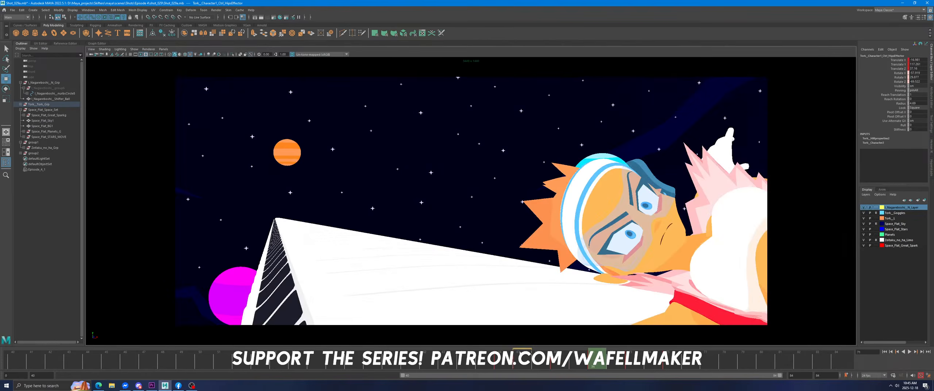
Reposition the character's hip effector in the perspective view for the close-up frame where the head passes the camera, checking the camera view.
key("alt+v")
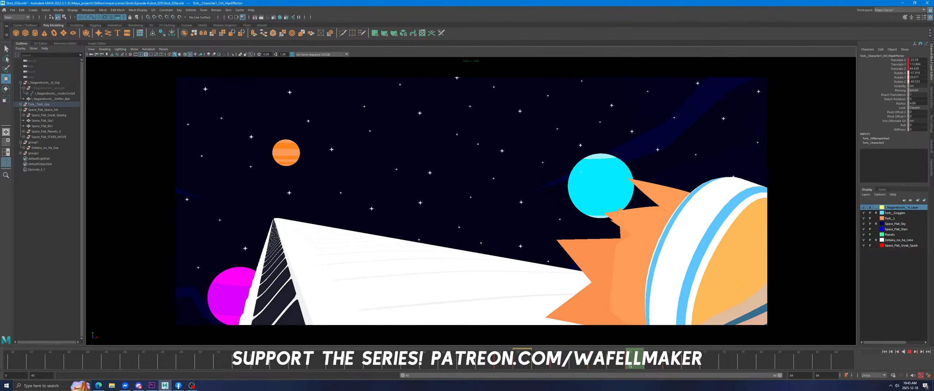
key("space")
left_click_drag(664, 192, 702, 131, "alt")
left_click_drag(691, 250, 694, 241)
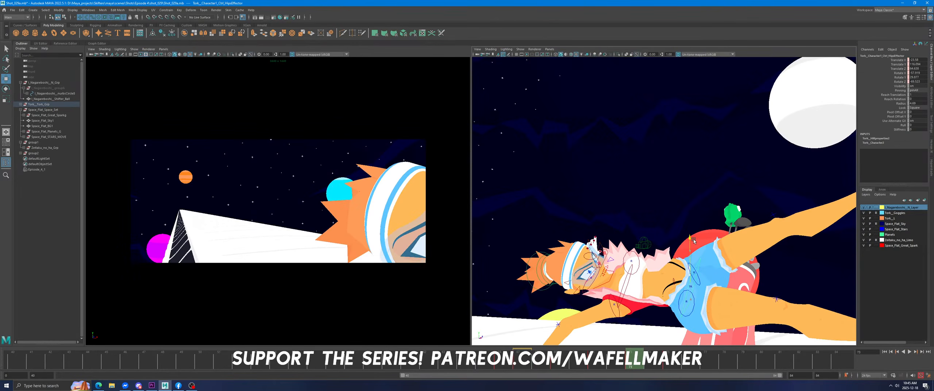
left_click_drag(718, 289, 741, 288)
key("space")
left_click_drag(581, 364, 630, 364)
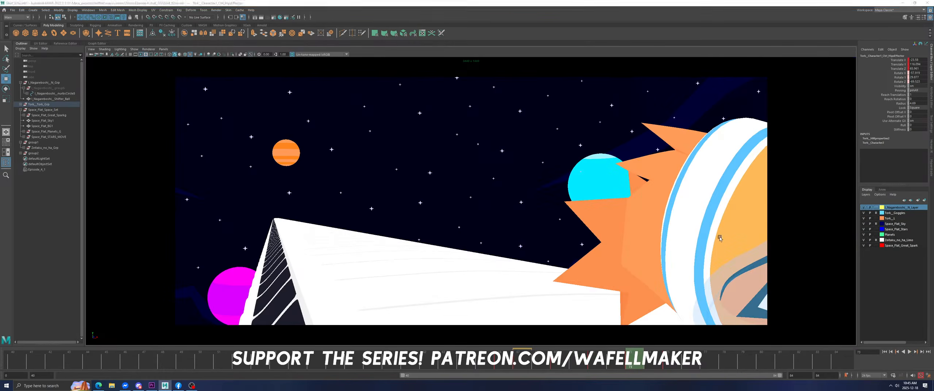
key("space")
left_click_drag(723, 231, 687, 282, "alt")
key("space")
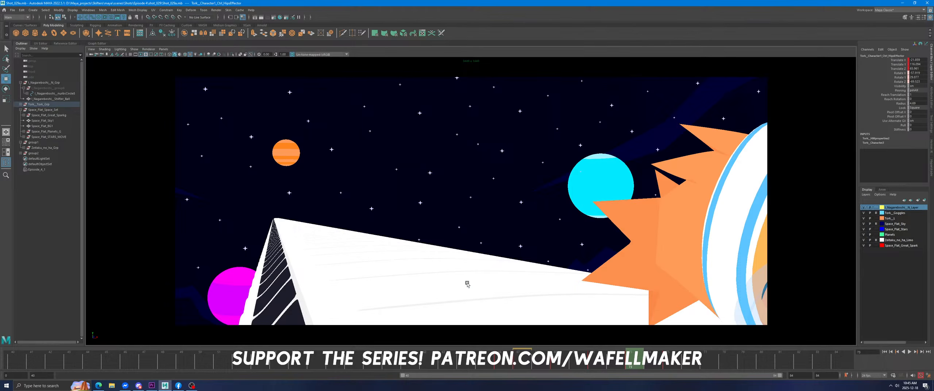
Raise the character's hip effector slightly at two frames of the fall towards the camera, and play the shot back.
left_click_drag(615, 353, 581, 366)
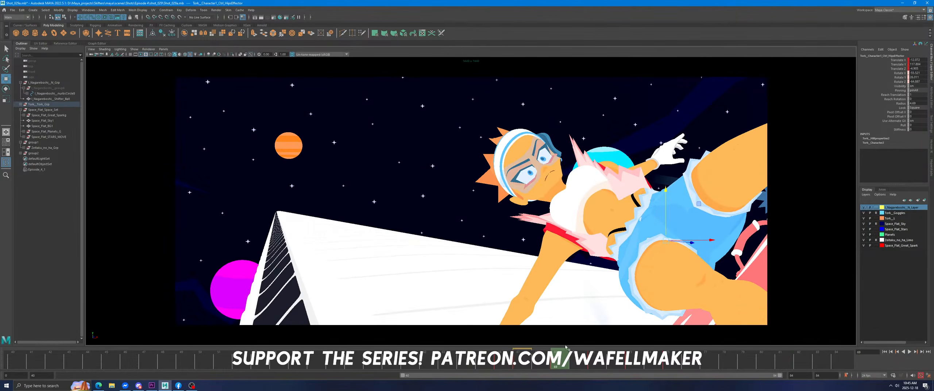
left_click_drag(496, 361, 598, 364)
middle_click_drag(601, 264, 601, 245)
left_click_drag(576, 362, 632, 359)
middle_click_drag(636, 270, 636, 257)
left_click_drag(605, 359, 410, 359)
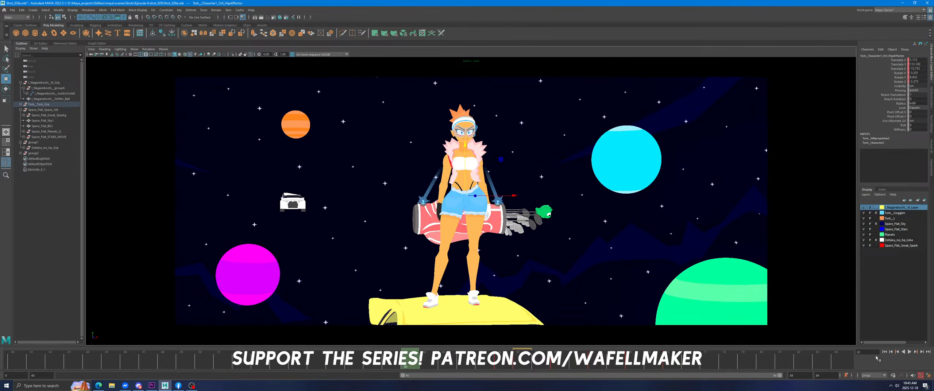
left_click(909, 352)
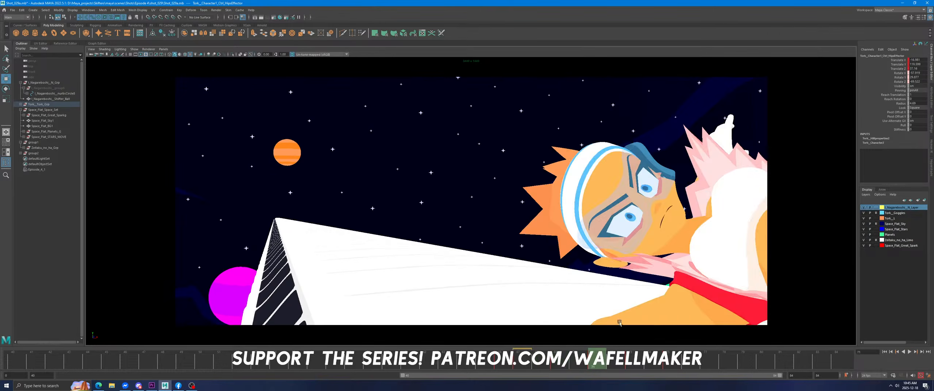
left_click(921, 352)
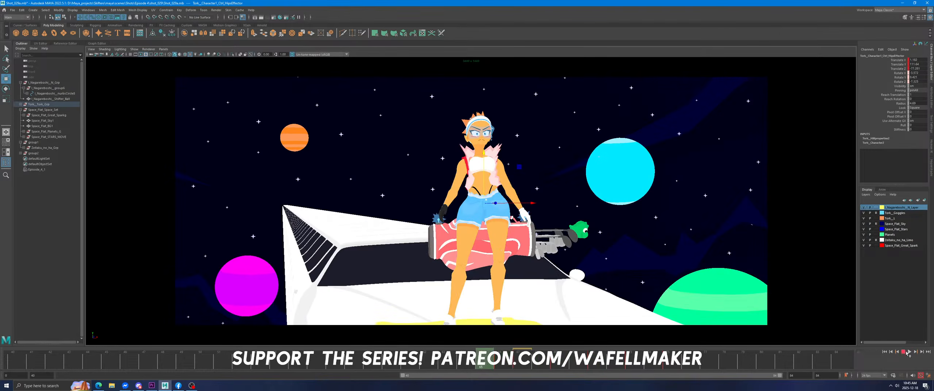
left_click(908, 353)
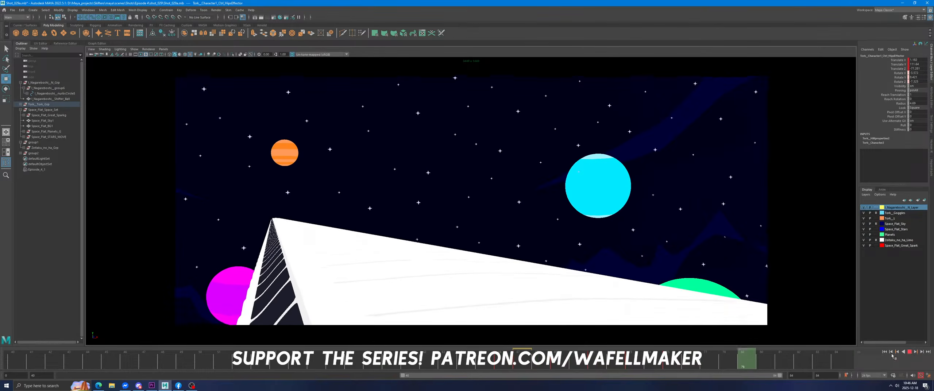
Lift the hip effector at the pose where the face nears the camera, and replay the shot from the standing pose.
mouse_move(538, 359)
left_mouse_down()
mouse_move(504, 359)
mouse_move(522, 359)
left_mouse_up()
left_click_drag(558, 185, 559, 171)
key("alt+v")
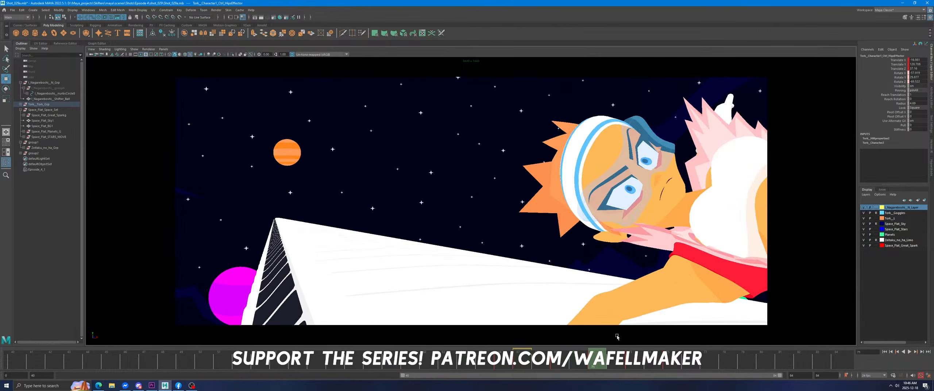
middle_click_drag(694, 302, 613, 287)
left_click(500, 359)
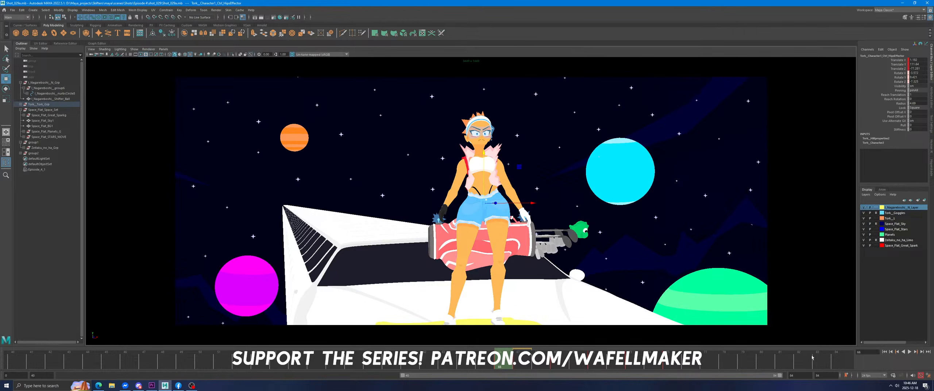
left_click(909, 352)
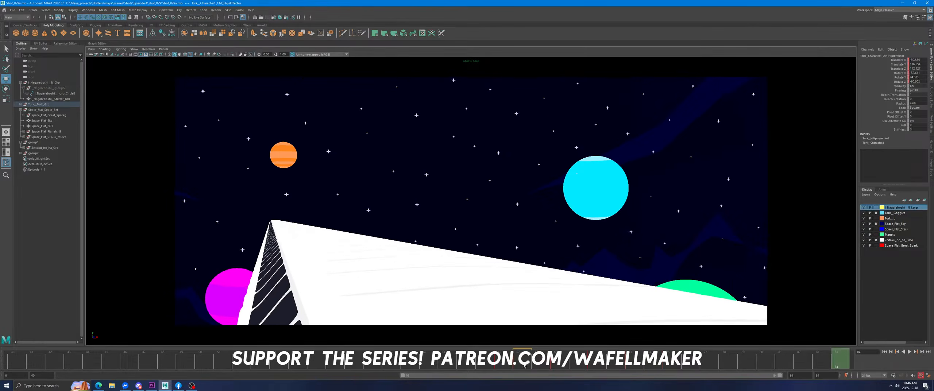
Raise the hip effector at the frame where the hair leaves the camera frame, and replay the tumble.
key("Escape")
middle_click_drag(666, 314, 659, 280)
left_click(630, 355)
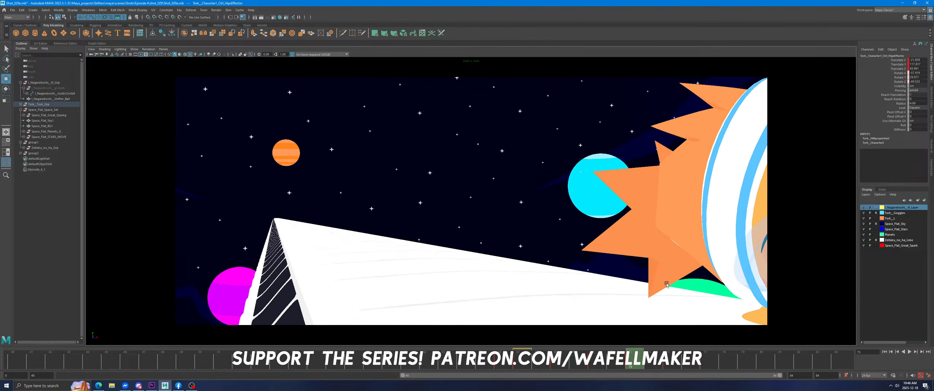
middle_click_drag(563, 320, 559, 349)
left_click(446, 356)
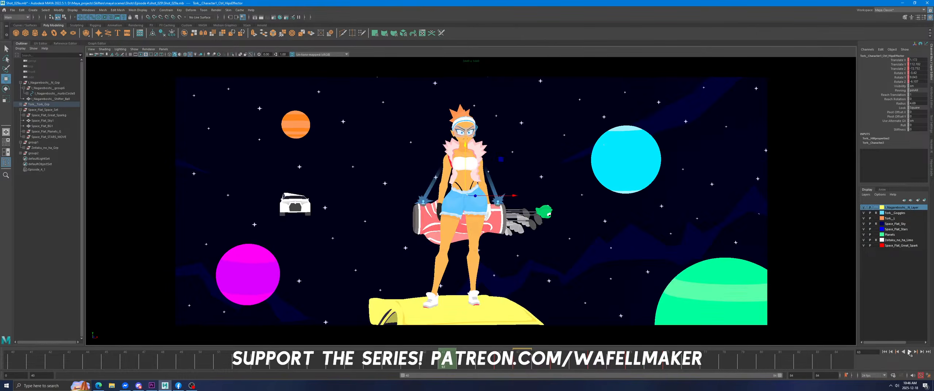
left_click(909, 352)
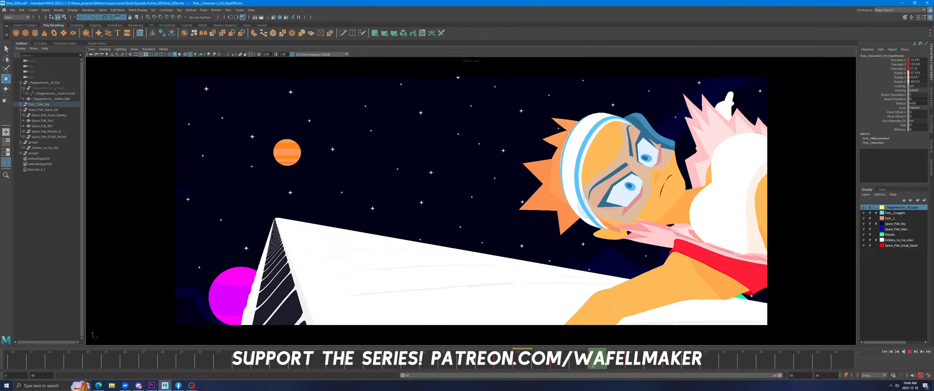
key("Escape")
Lower group2's Rotate X key at the current frame in the Graph Editor to soften the camera shake, and replay the shot.
left_click(90, 54)
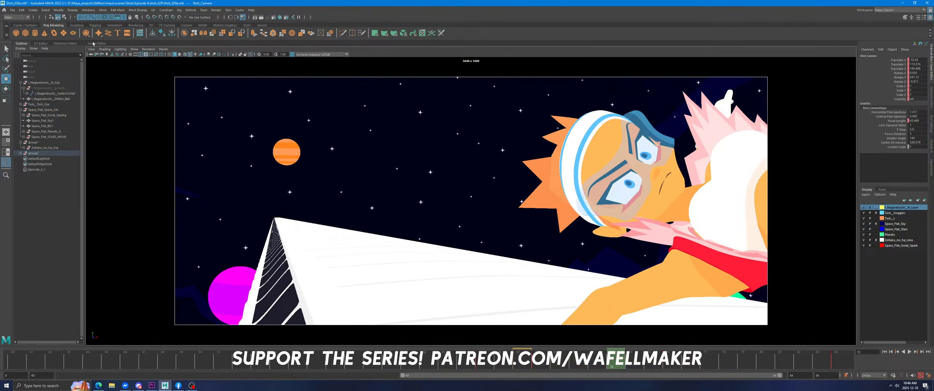
left_click(95, 44)
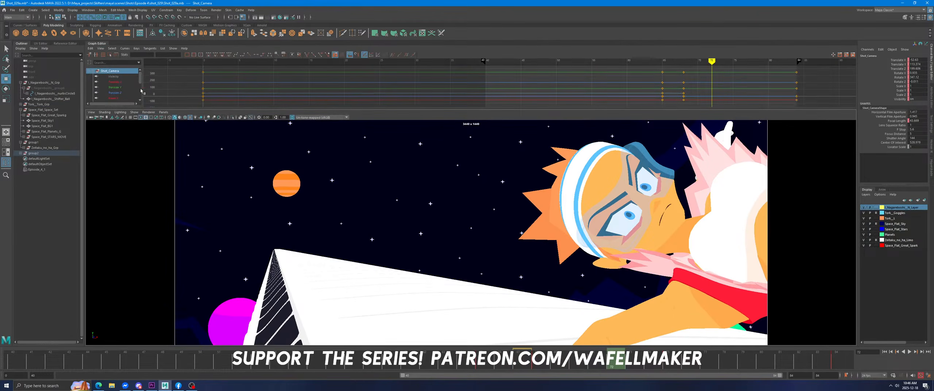
left_click(34, 153)
key("f")
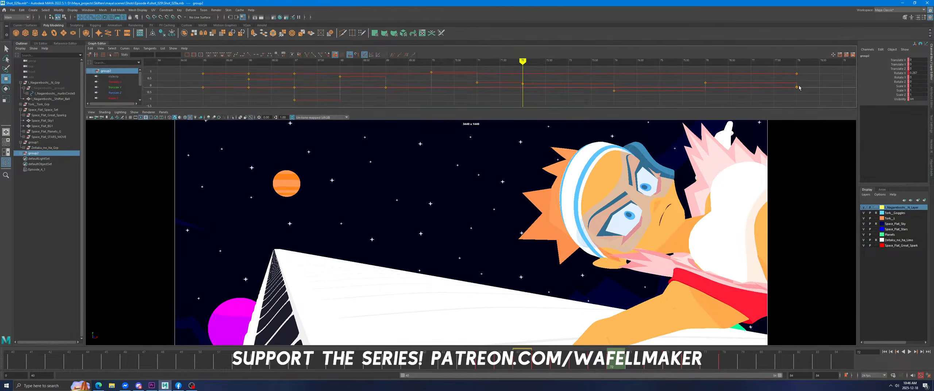
left_click(127, 98)
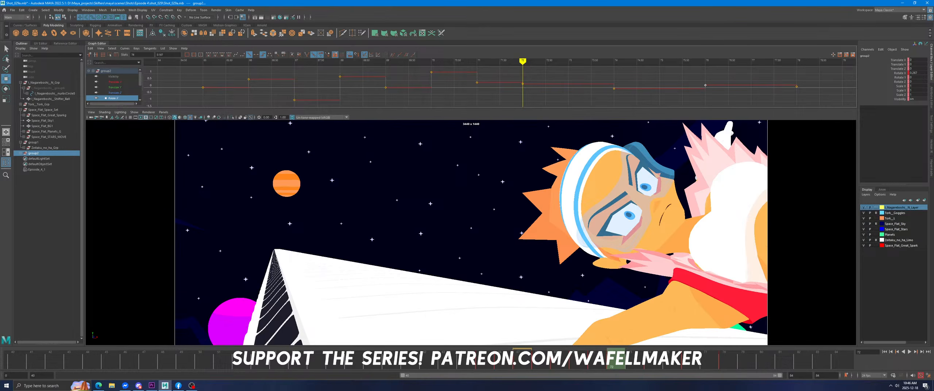
left_click_drag(524, 83, 524, 89)
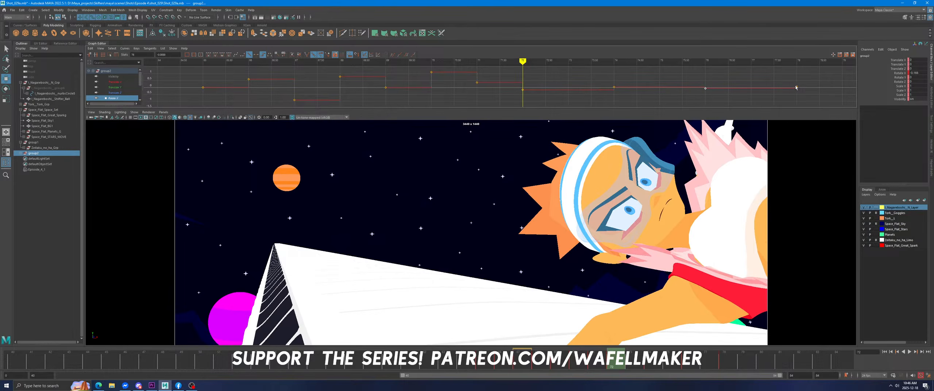
left_click(909, 352)
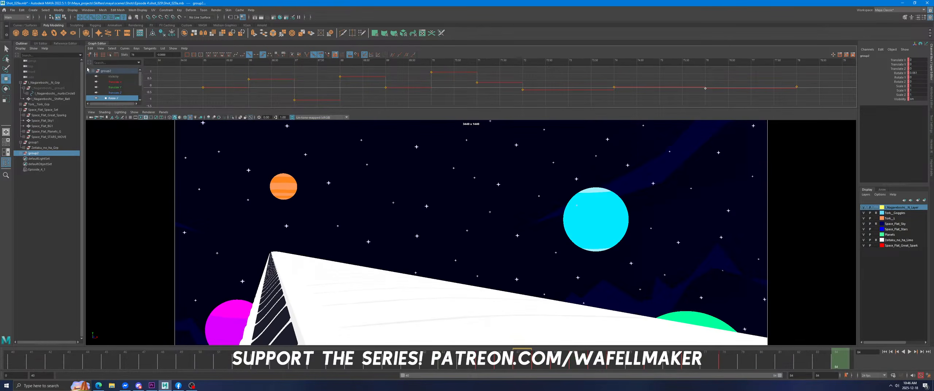
left_click(99, 43)
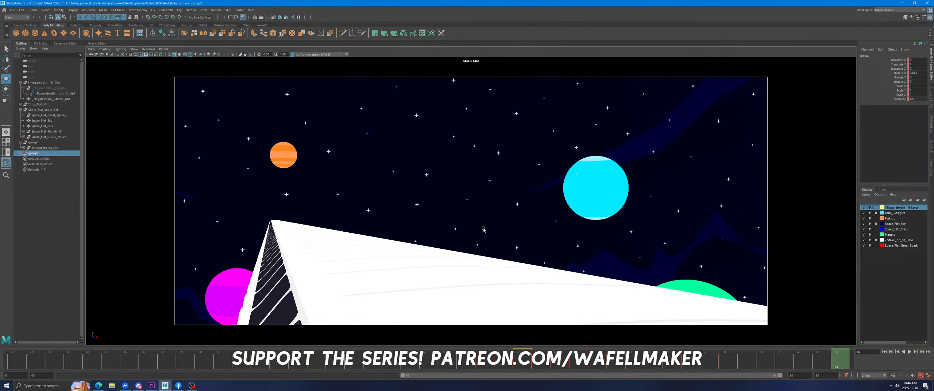
Play the shot from the standing pose to the end to review the tumble and camera shake.
left_click_drag(803, 368, 51, 360)
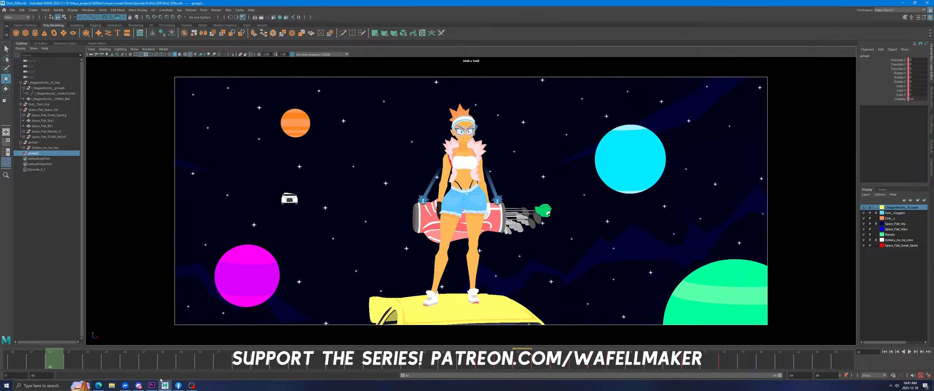
key("alt+v")
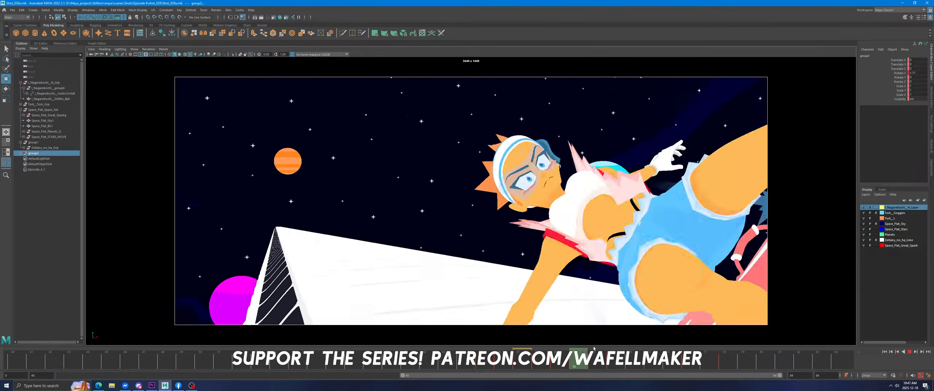
left_click(909, 352)
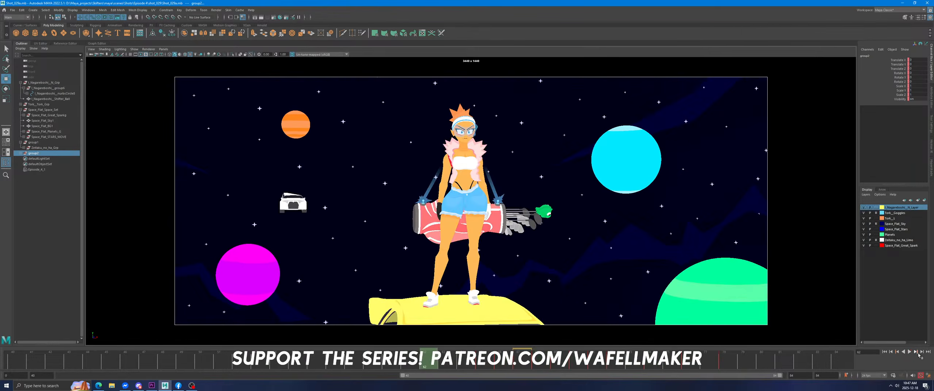
left_click(909, 352)
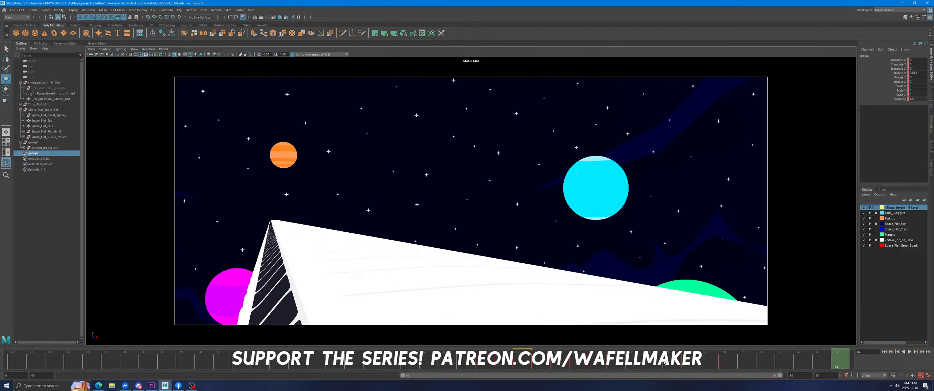
Select the hip effector at the falling pose and shift the character's tumble keys one frame later to open an in-between frame.
mouse_move(512, 361)
left_mouse_down()
mouse_move(559, 361)
mouse_move(482, 361)
mouse_move(516, 359)
left_mouse_up()
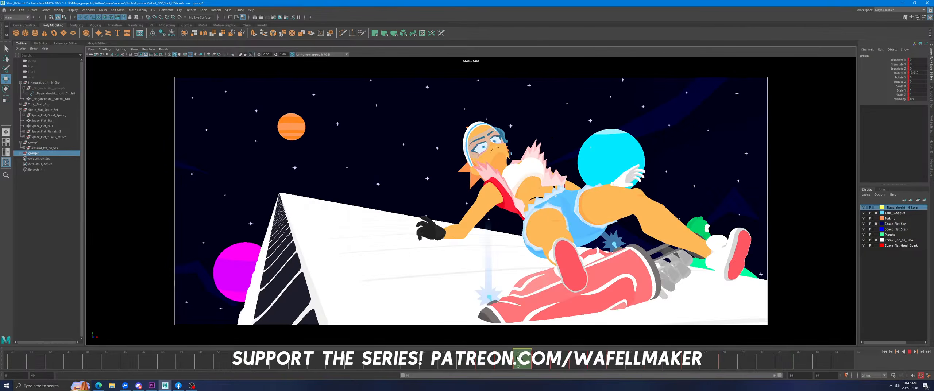
key("space")
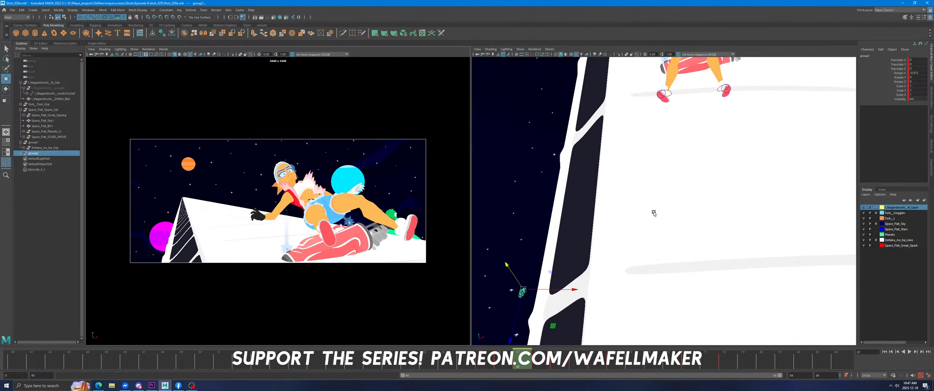
key("q")
scroll(678, 85, "down", 5)
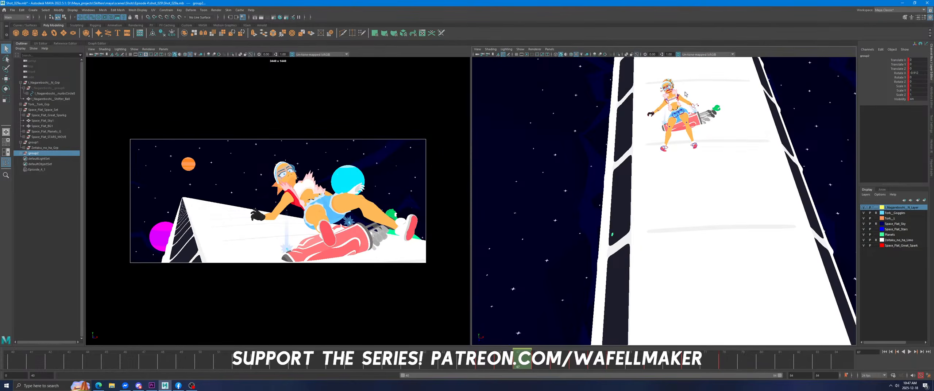
left_click(678, 114)
key("f")
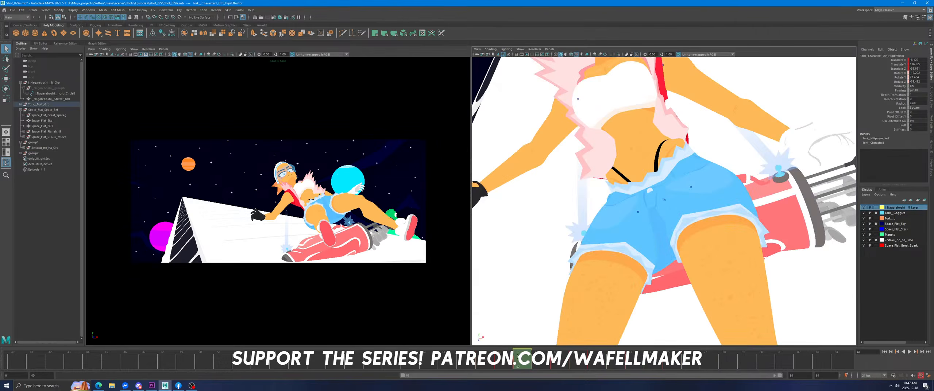
left_click_drag(519, 365, 689, 364, "shift")
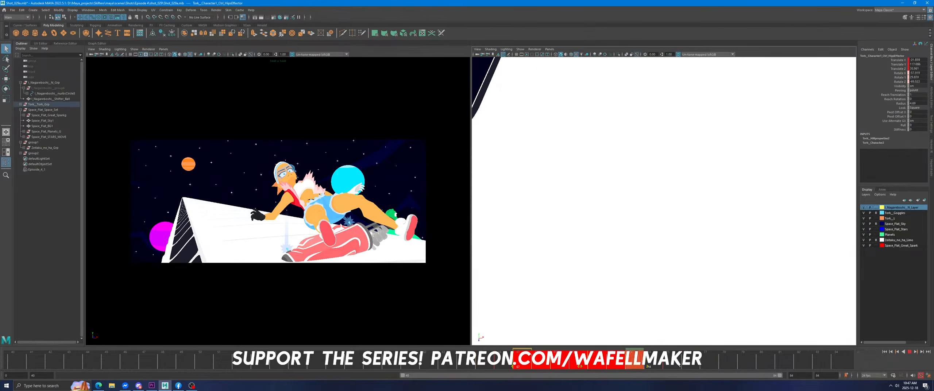
left_click(622, 366)
key("alt+v")
key("space")
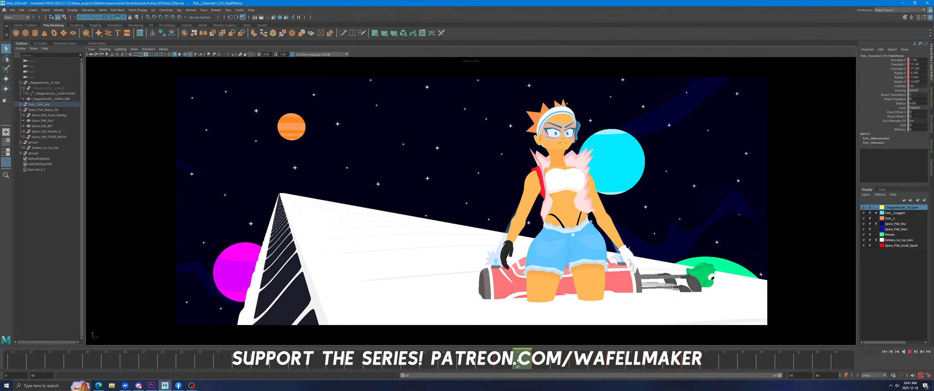
Rotate the hip effector at the new in-between frame so the character's hips tilt.
key("alt+v")
key("space")
key("f")
key("w")
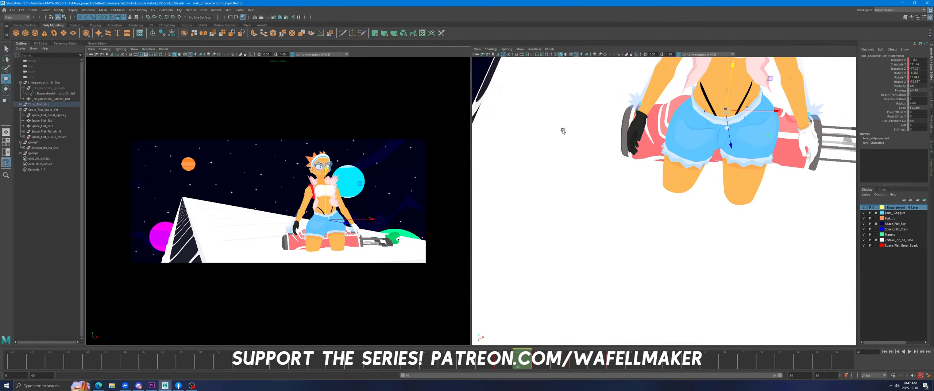
key("e")
left_click_drag(732, 121, 731, 84)
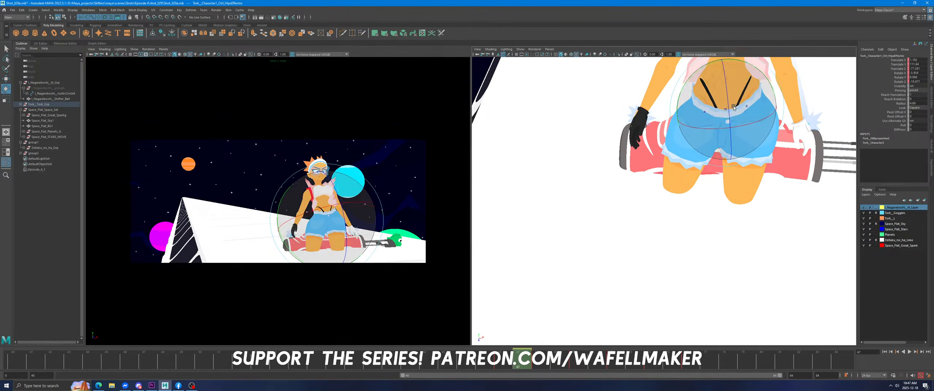
Adjust the hip effector from a side view so the upper body leans forward and sits lower at the in-between frame.
middle_click_drag(732, 84, 697, 177, "alt")
left_click_drag(697, 177, 742, 161, "alt")
middle_click_drag(742, 160, 709, 158, "alt")
key("Up")
key("Down")
left_click_drag(674, 192, 702, 135)
left_click_drag(686, 160, 679, 204)
key("w")
Move both ankle effectors forward so the legs reach out in front of the golf bag.
left_click(702, 330)
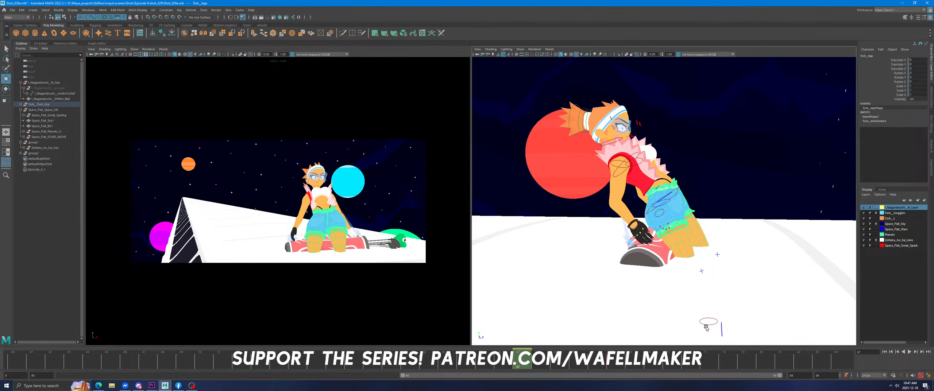
middle_click_drag(702, 330, 699, 288, "alt")
left_click_drag(698, 250, 712, 289)
left_click_drag(720, 261, 710, 235)
left_click_drag(746, 216, 745, 216)
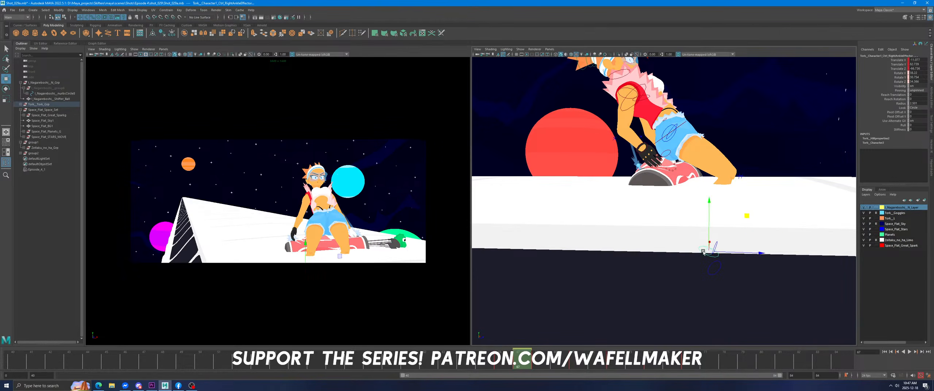
left_click_drag(733, 250, 705, 260, "alt")
Hide the car's display layer and replay the shot through the camera to check the new in-between pose.
key("space")
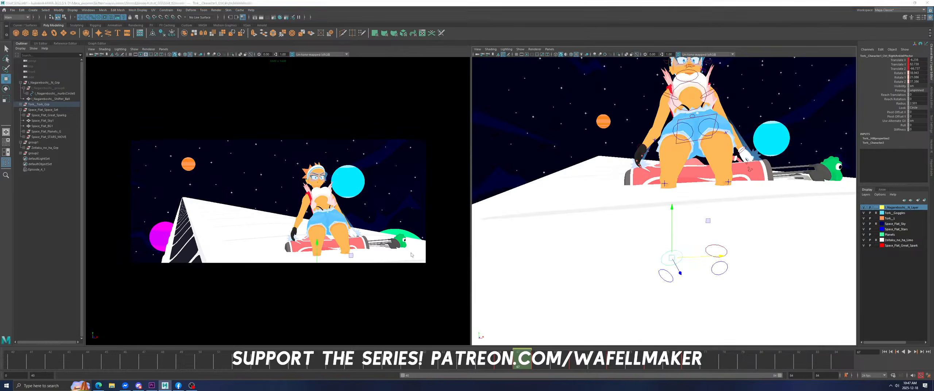
left_click(862, 240)
key("alt+v")
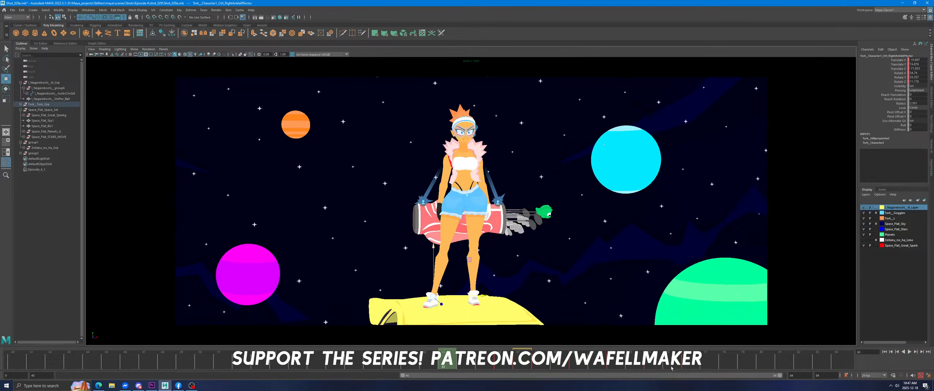
left_click(910, 352)
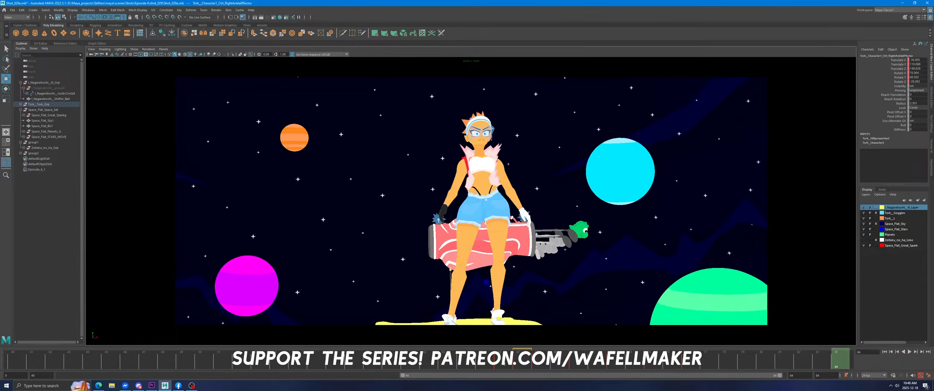
Show the whole character from the side at the falling pose and select the hip effector.
left_click_drag(530, 361, 535, 358)
key("space")
middle_click_drag(711, 182, 678, 250, "alt")
scroll(677, 250, "down", 5)
left_click_drag(678, 250, 708, 243, "alt")
middle_click_drag(708, 243, 644, 232, "alt")
left_click_drag(785, 287, 585, 85)
left_click(600, 136)
left_click(636, 192)
right_click_drag(655, 119, 633, 126)
Shift the hip effector at the in-between frame slightly toward the left of the camera frame.
key("space")
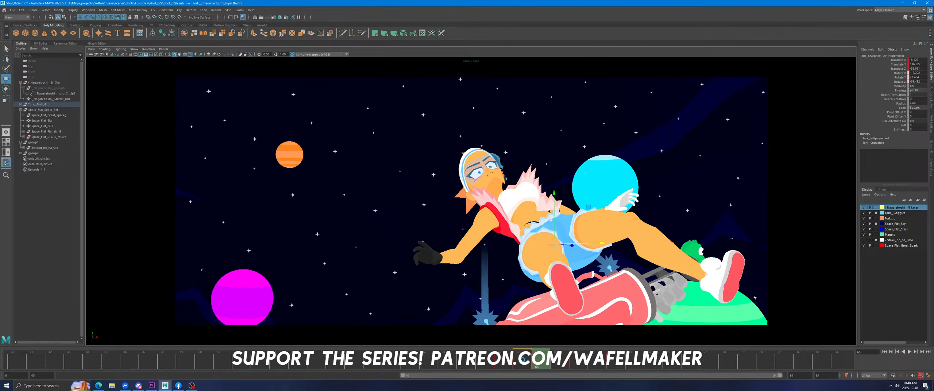
key("alt+v")
key("space")
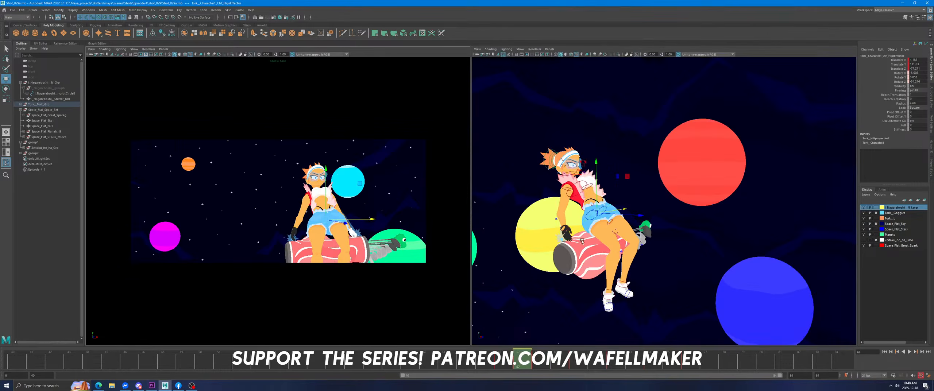
key("space")
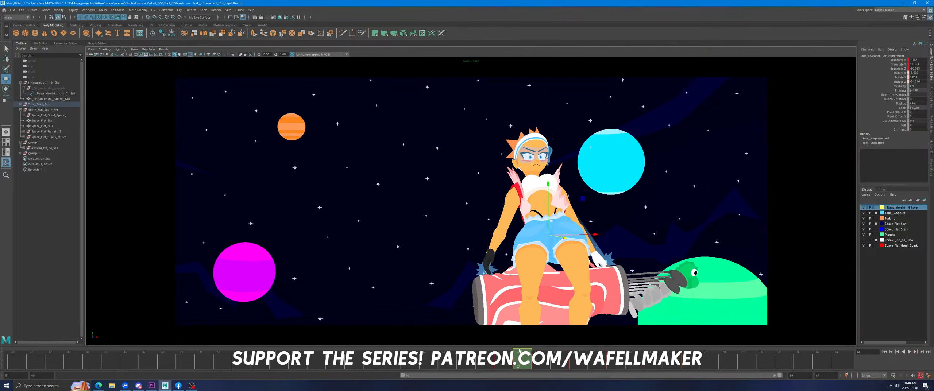
key("alt+v")
Compare the in-between pose with the falling pose and replay the shot through the camera.
key("space")
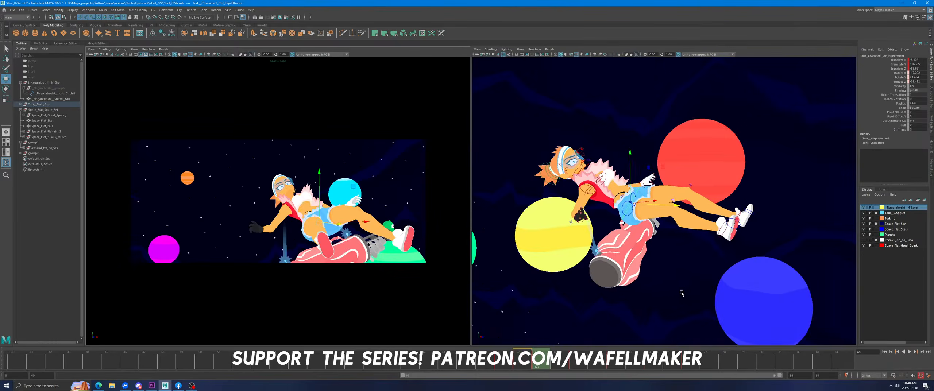
key("alt+v")
key("space")
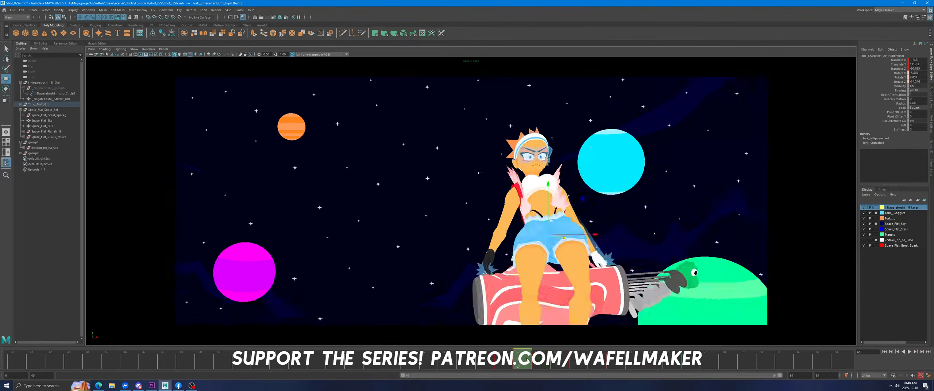
key("space")
left_click(911, 352)
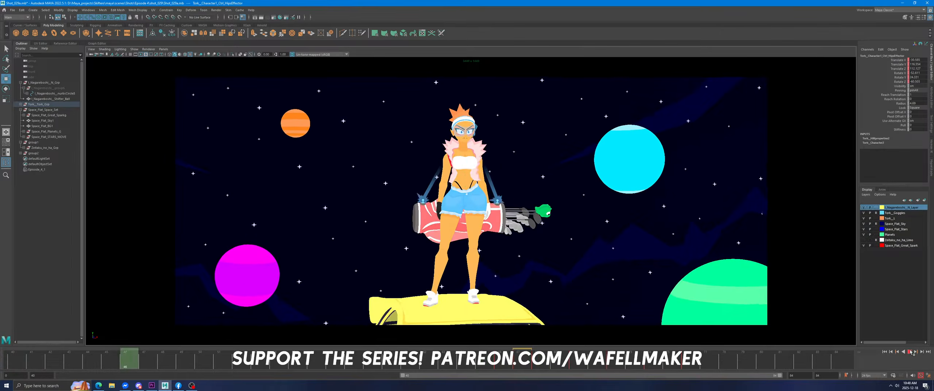
Return to the in-between frame and select both wrist effectors to edit their keys.
left_click_drag(501, 361, 521, 360)
right_click(521, 359)
left_click(533, 273)
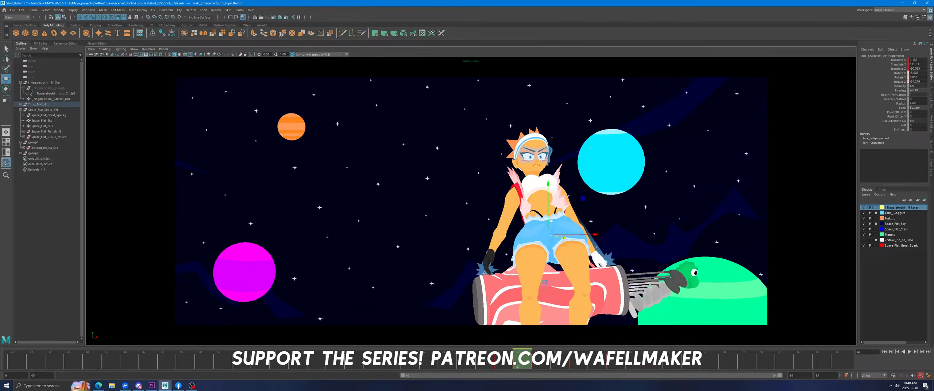
key("space")
left_click(585, 219)
right_click(536, 354)
left_click(547, 266)
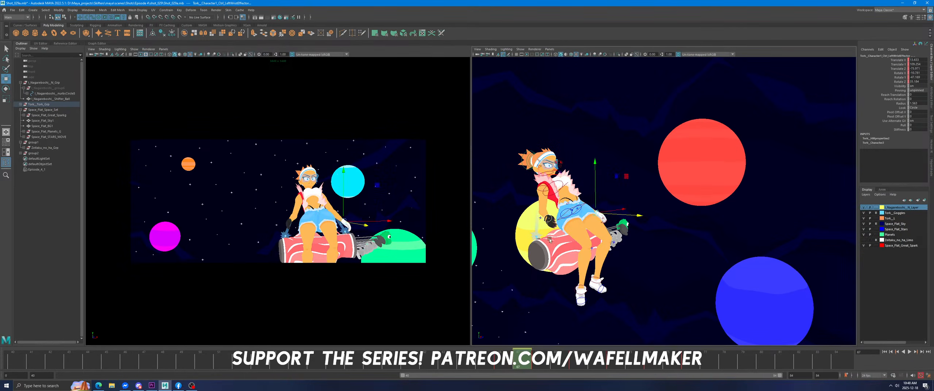
Change the wrist effectors' curve tangents in the Graph Editor and key the hands lifted out to the sides at the in-between frame.
left_click(95, 44)
scroll(118, 88, "up", 3)
left_click(140, 98)
left_click_drag(140, 77, 138, 84)
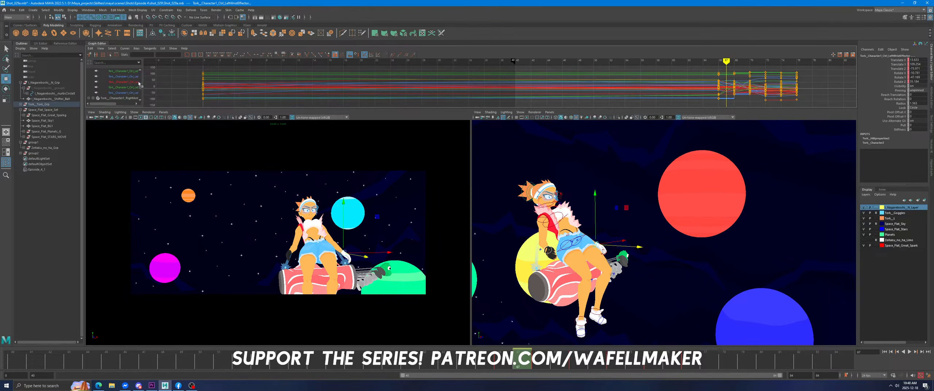
left_click(129, 98)
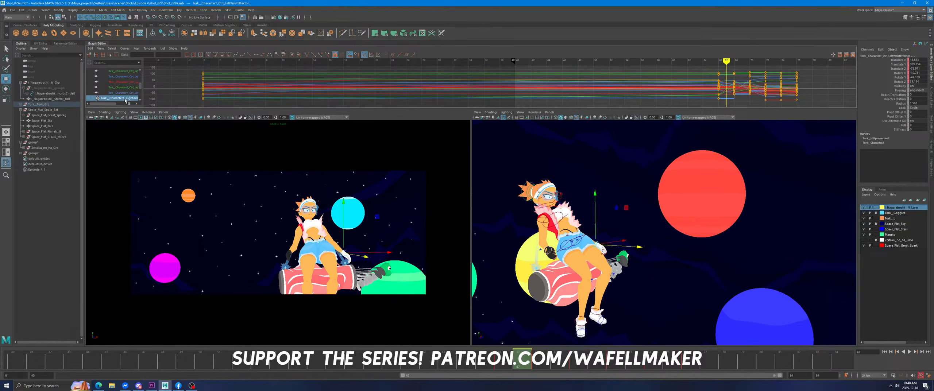
left_click(249, 55)
key("s")
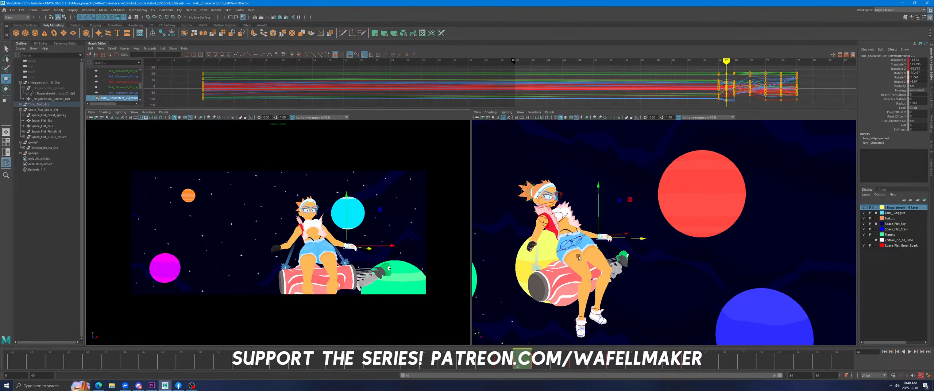
left_click(256, 55)
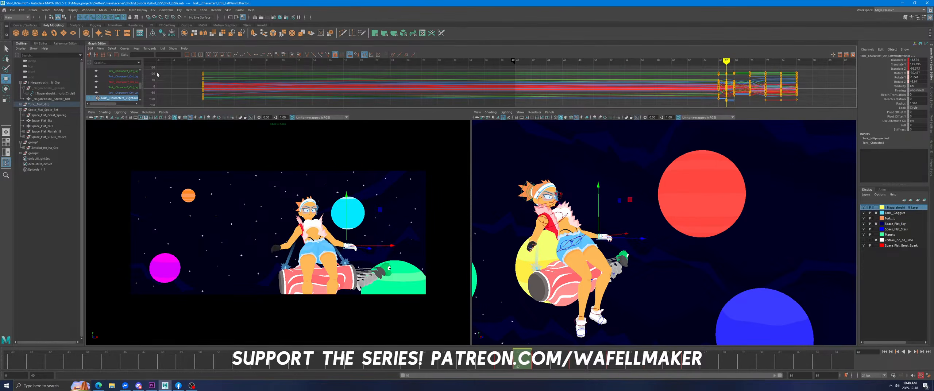
Check the lifted hands through the camera against the falling pose and return to the in-between frame.
left_click(93, 44)
right_click(261, 130)
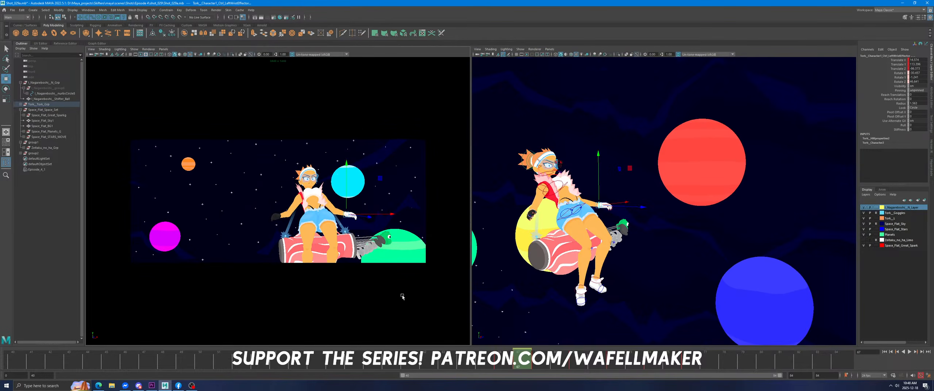
key("space")
key("alt+v")
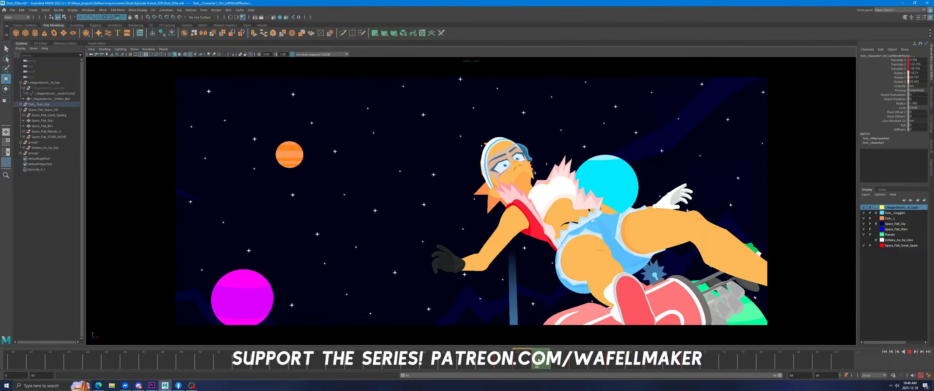
key("alt+v")
left_click(98, 386)
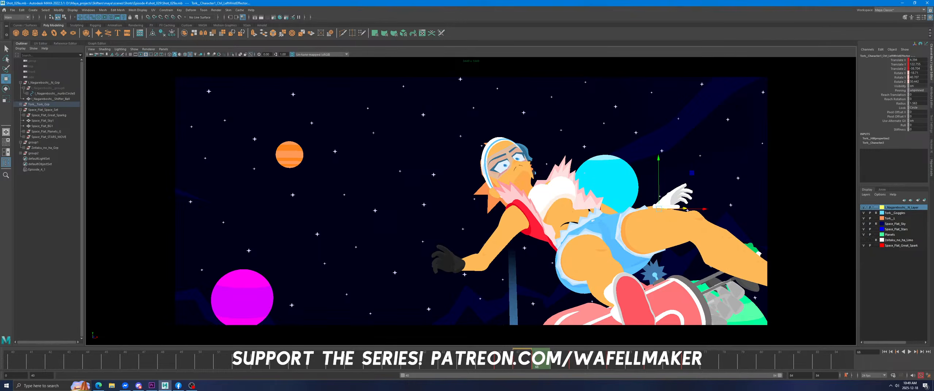
left_click(624, 2)
left_click(522, 359)
mouse_move(513, 353)
left_mouse_down()
mouse_move(505, 354)
mouse_move(539, 353)
mouse_move(523, 354)
left_mouse_up()
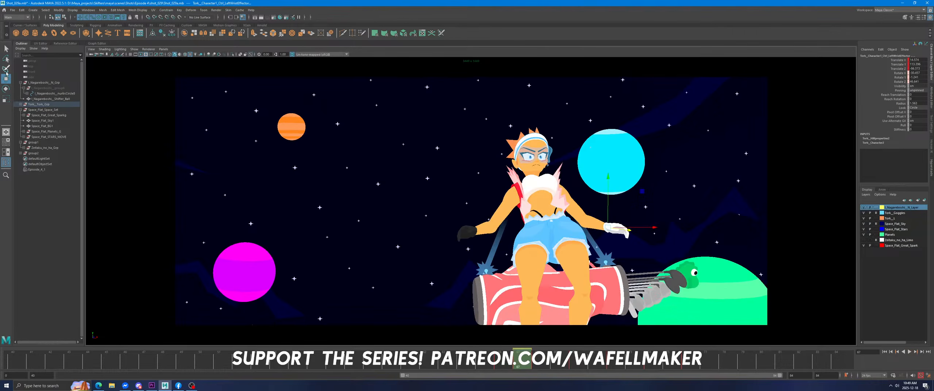
Reselect the hip effector at the in-between frame and nudge its position from the side view.
key("F8")
left_click(58, 18)
key("space")
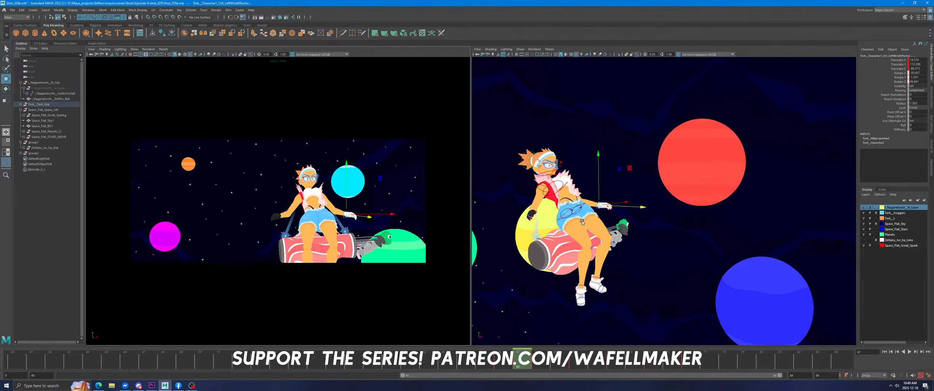
left_click(560, 212)
left_click(575, 209)
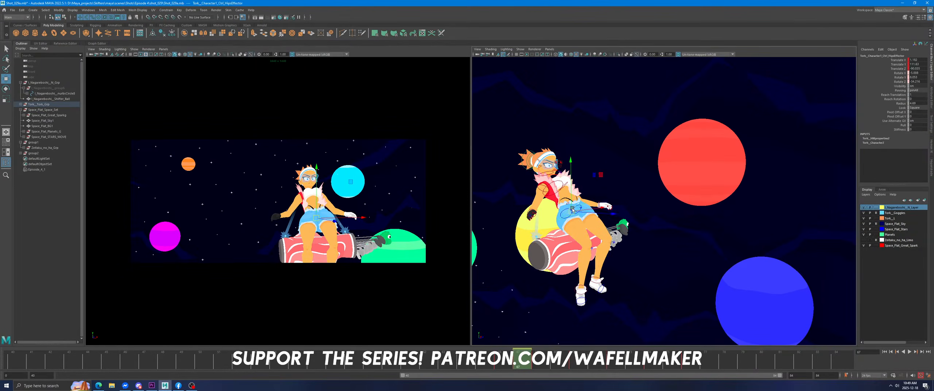
left_click_drag(571, 227, 608, 237, "alt")
left_click_drag(609, 179, 596, 180)
middle_click(445, 253)
key("space")
Fine-tune the hip effector's position through the camera, comparing the in-between pose with its neighbouring frame.
middle_click_drag(445, 253, 438, 256)
key("comma")
key("period")
middle_click_drag(557, 305, 544, 315)
key("comma")
key("period")
Replay the shot from before the fall to review the adjusted in-between pose.
mouse_move(507, 365)
left_mouse_down()
mouse_move(709, 366)
mouse_move(504, 365)
left_mouse_up()
left_click(909, 351)
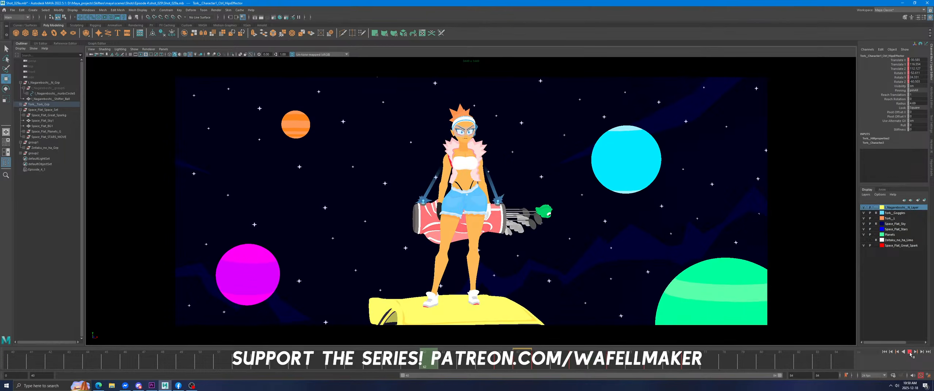
left_click(909, 352)
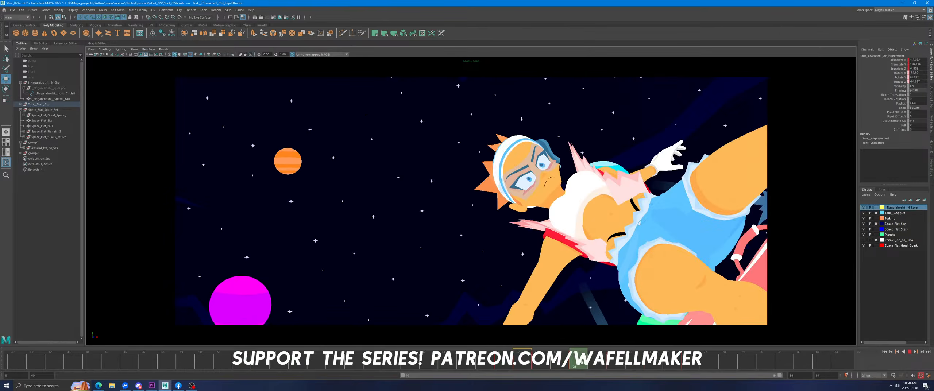
Move the hip effector sideways at the close-up pose where the face turns toward the camera.
left_click_drag(616, 361, 578, 360)
key("space")
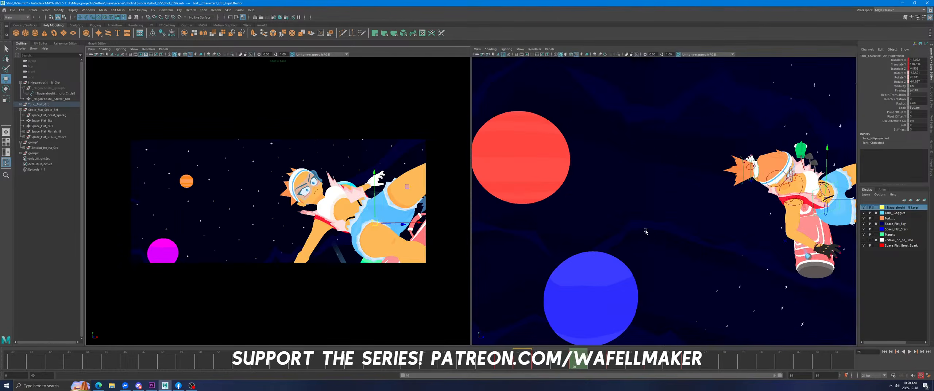
left_click_drag(841, 199, 863, 199)
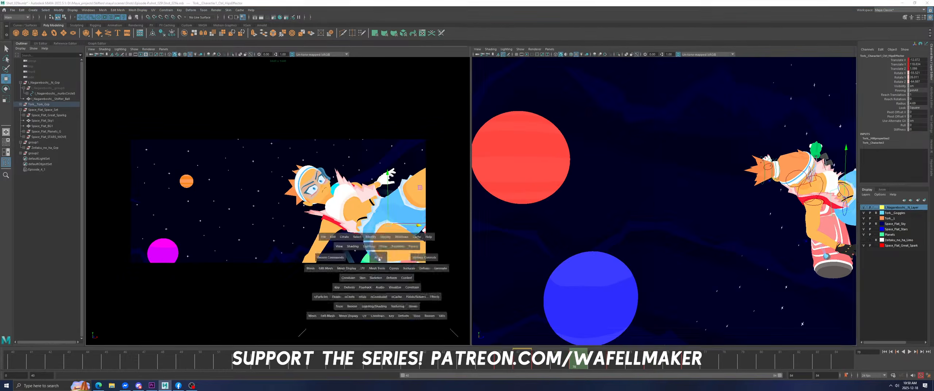
Replay the shot through the camera from the standing pose and scrub back to the in-between pose.
key("space")
left_click(460, 361)
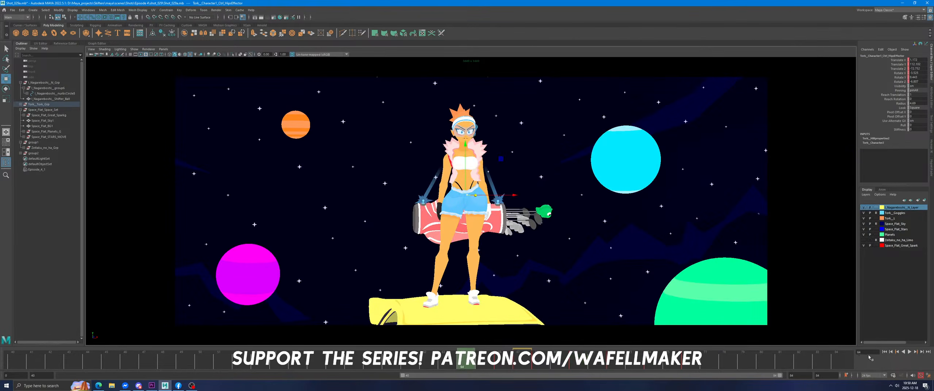
left_click(909, 352)
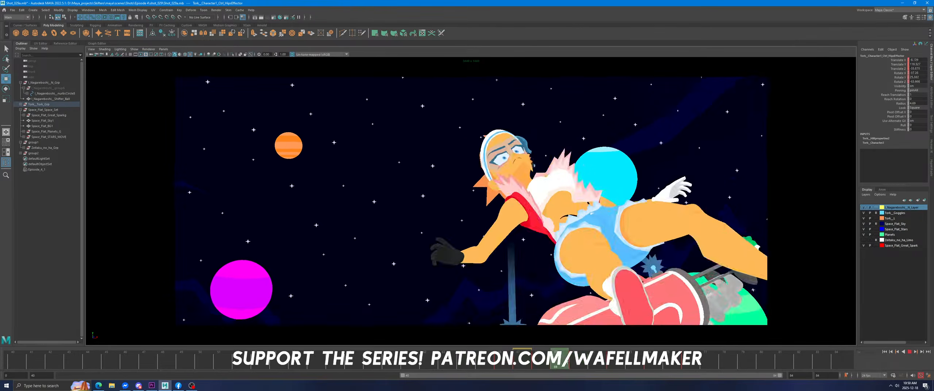
left_click(524, 355)
left_click_drag(524, 355, 576, 362)
Rotate the right shoulder effector across the falling in-between and close-up frames to reshape the trailing arm.
key("space")
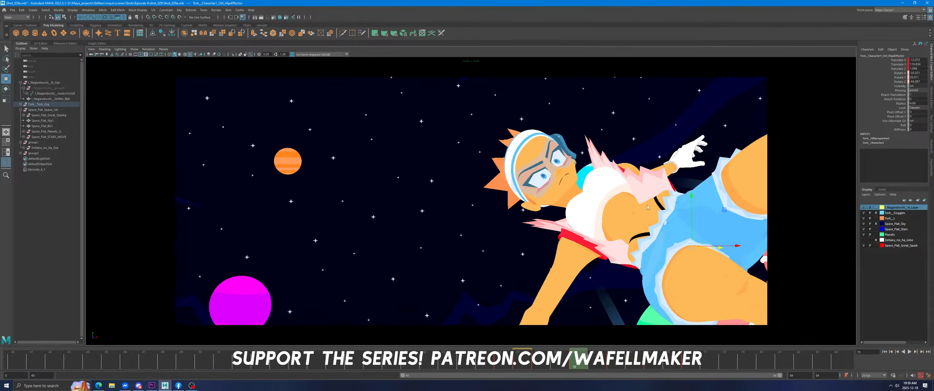
left_click(809, 203)
key("e")
key("space")
left_click_drag(573, 268, 550, 257)
left_click_drag(564, 366, 577, 363)
left_click_drag(569, 268, 575, 273)
left_click_drag(594, 359, 613, 359)
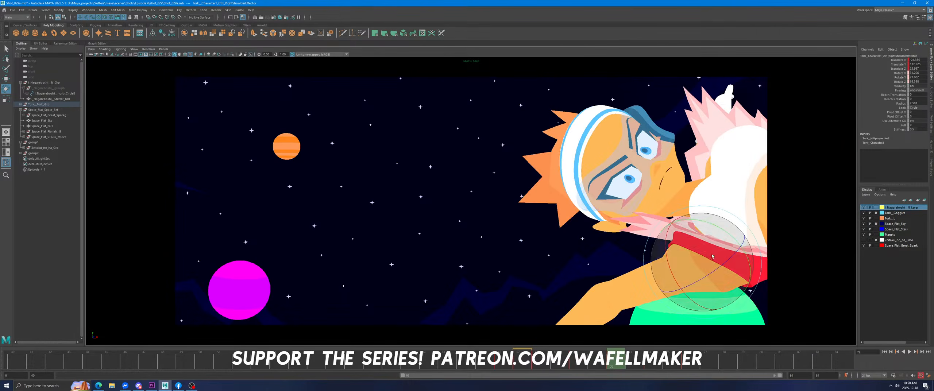
left_click_drag(717, 223, 718, 266)
mouse_move(615, 357)
left_mouse_down()
mouse_move(601, 357)
mouse_move(619, 355)
left_mouse_up()
left_click_drag(697, 266, 703, 259)
Reposition the right wrist effector at the close-up frame using the side view.
key("space")
key("w")
key("f")
scroll(697, 239, "down", 3)
left_click(510, 271)
left_click_drag(506, 273, 483, 280)
key("space")
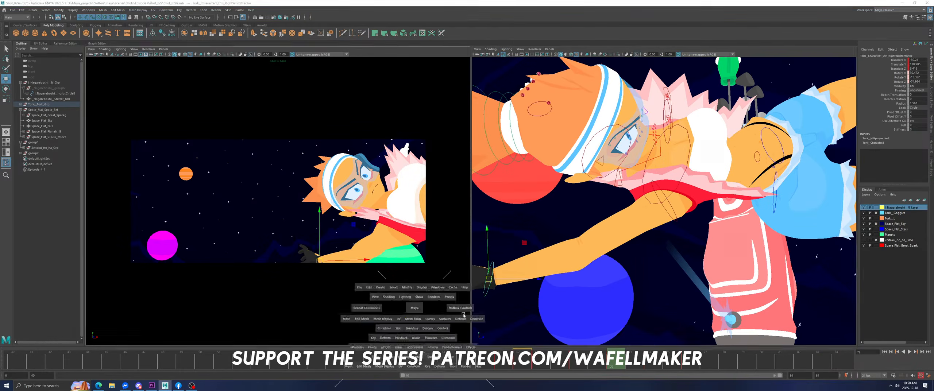
key("space")
Replay the shot from the standing pose and step through the falling frames to review the right arm's motion.
left_click_drag(616, 356, 466, 357)
left_click(909, 352)
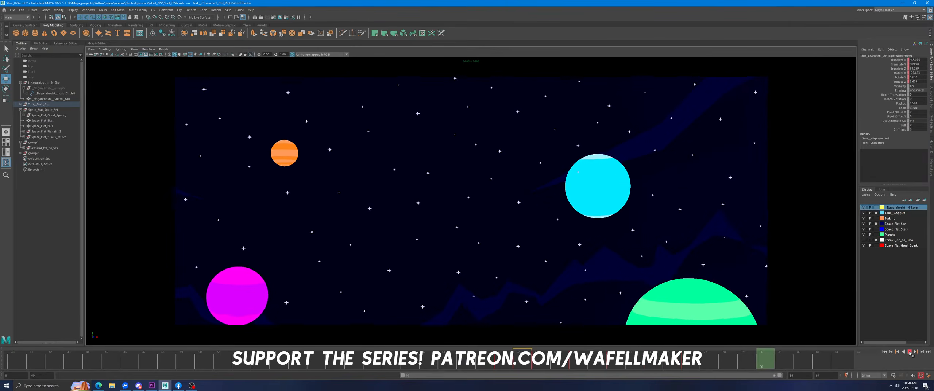
key("alt+v")
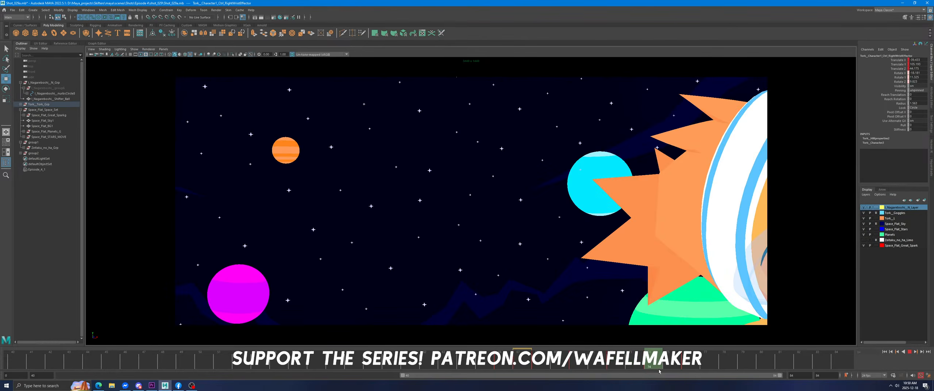
key("Escape")
key("alt+comma")
key("alt+comma")
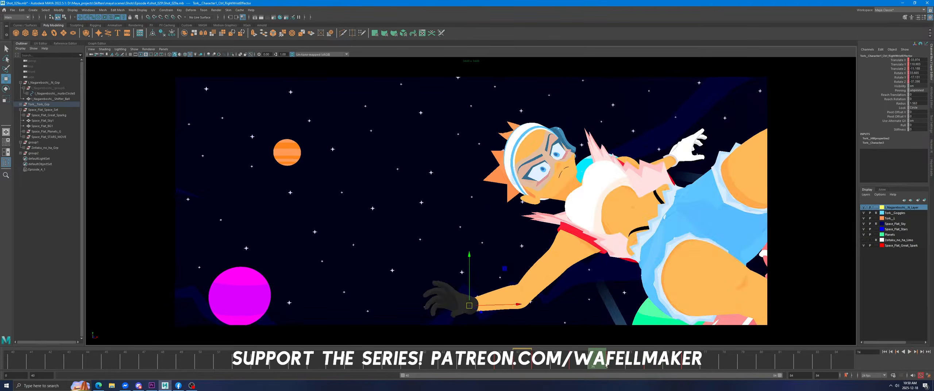
left_click_drag(563, 321, 598, 328)
Rotate the right wrist and shoulder effectors at the close-up frame to refine the bent arm, checking it against the surrounding frames.
key("space")
key("e")
left_click(648, 215)
key("space")
key("space")
key("f")
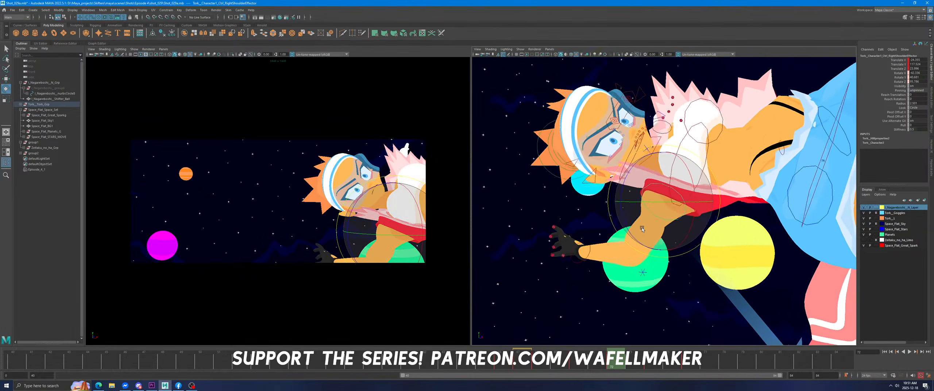
left_click_drag(607, 211, 563, 259, "alt")
left_click(563, 259)
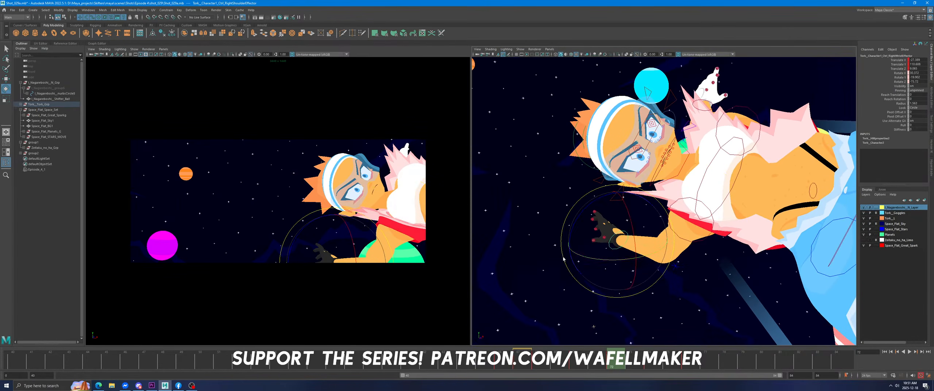
left_click(696, 236)
left_click_drag(696, 237, 703, 239)
left_click(659, 269)
left_click_drag(665, 275, 652, 274)
left_click(662, 244)
left_click(357, 259)
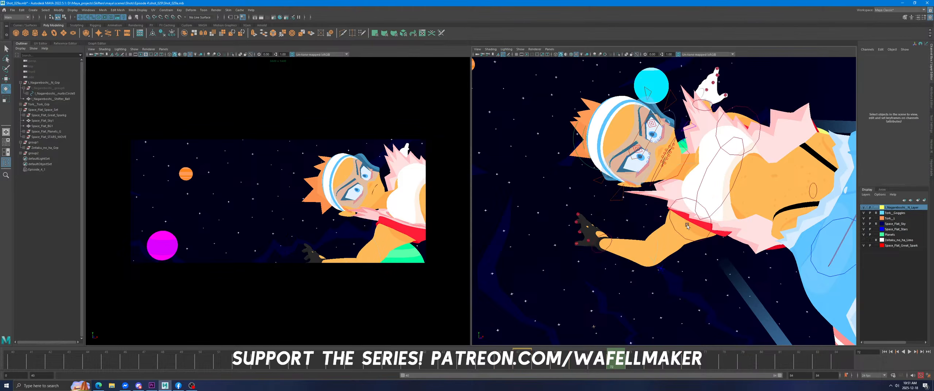
key("space")
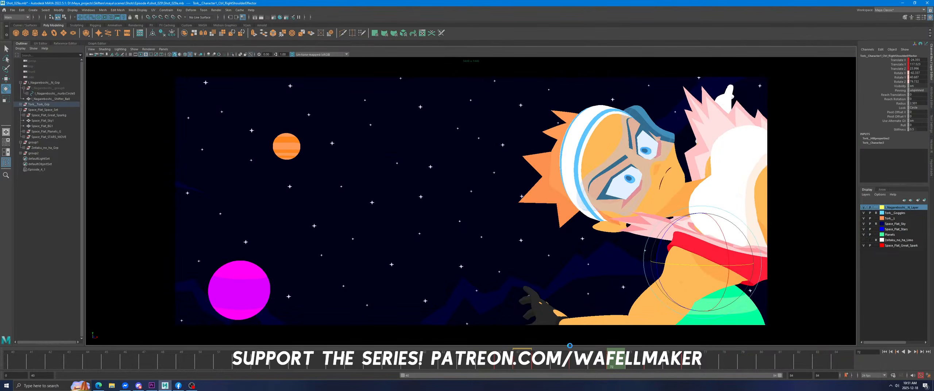
left_click_drag(574, 363, 655, 369)
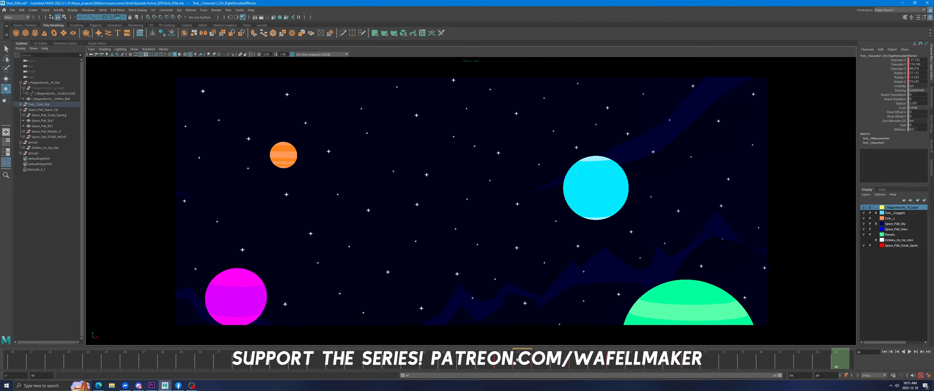
left_click(552, 364)
Change the tangents of the hip effector's keys in the Graph Editor and replay the shot.
key("space")
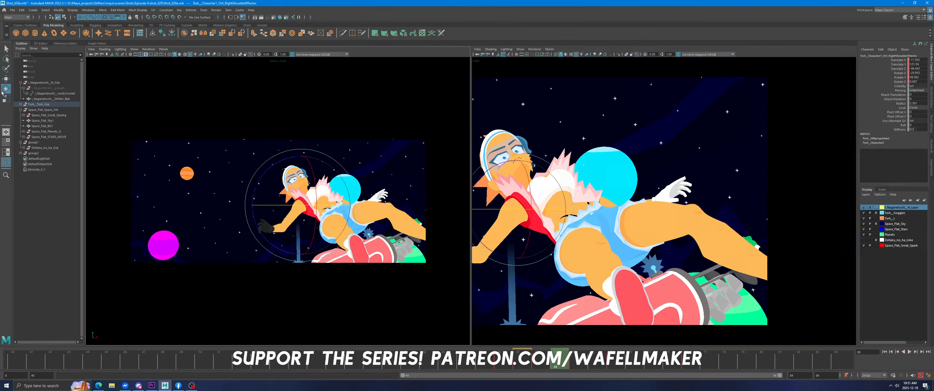
key("w")
left_click(630, 144)
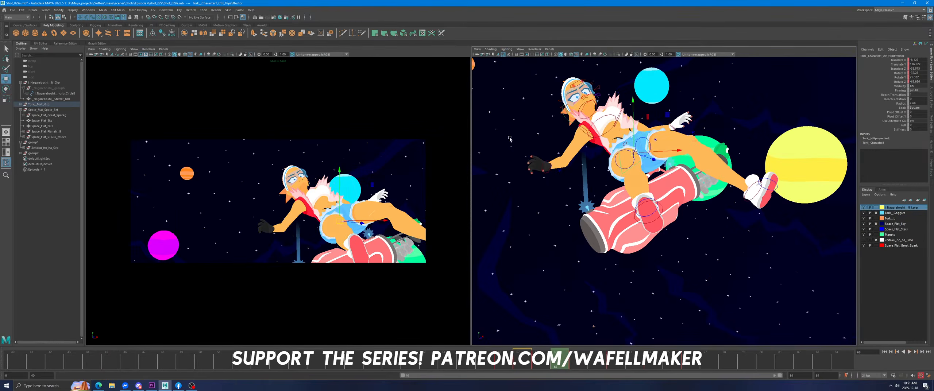
left_click(96, 43)
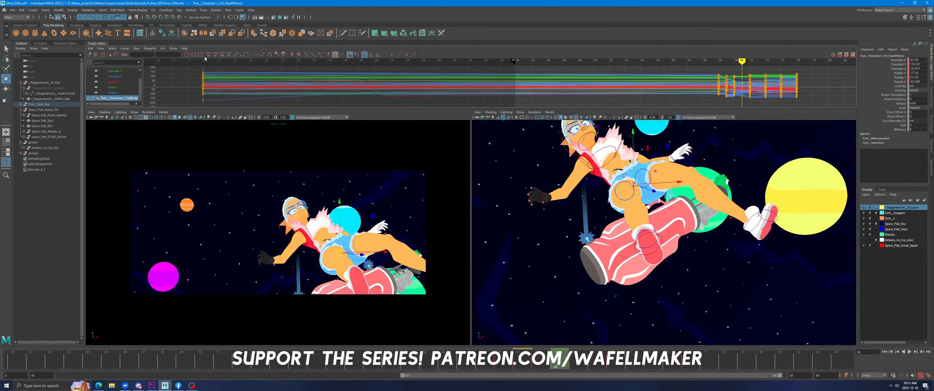
left_click(250, 54)
key("space")
left_click_drag(518, 358, 572, 356)
left_click(909, 352)
left_click(908, 352)
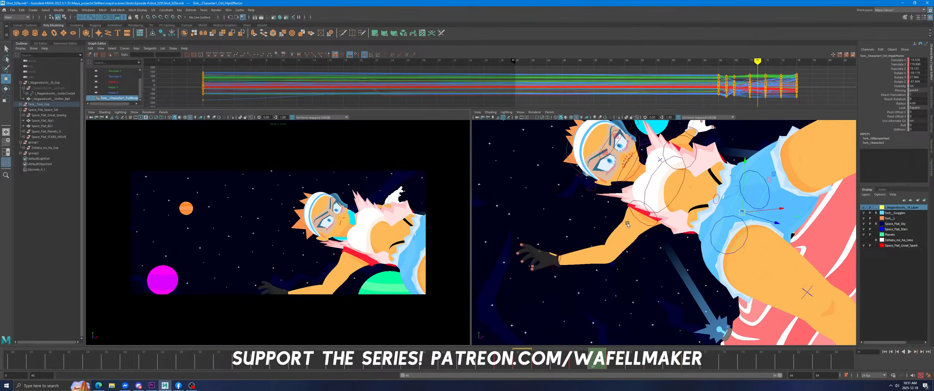
Select the right shoulder effector, enlarge the camera view and replay the shot to check the arm.
left_click(632, 217)
key("space")
left_click(6, 89)
left_click_drag(103, 41, 103, 43)
double_click(103, 44)
right_click_drag(402, 137, 429, 130)
key("alt+period")
left_click_drag(688, 268, 911, 353)
left_click(910, 351)
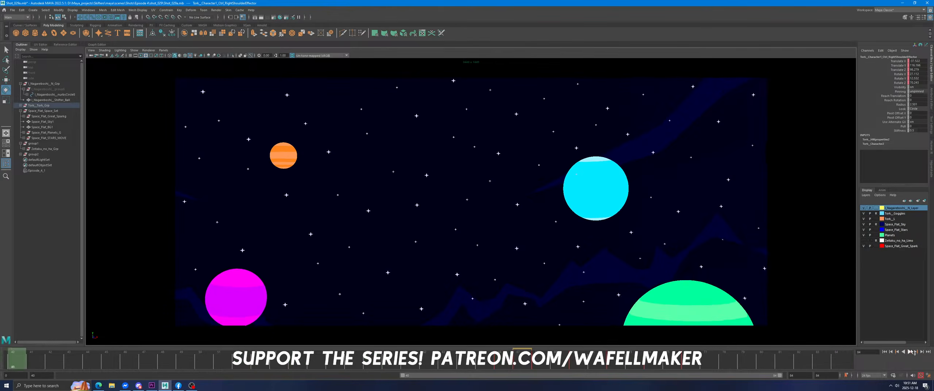
left_click(910, 351)
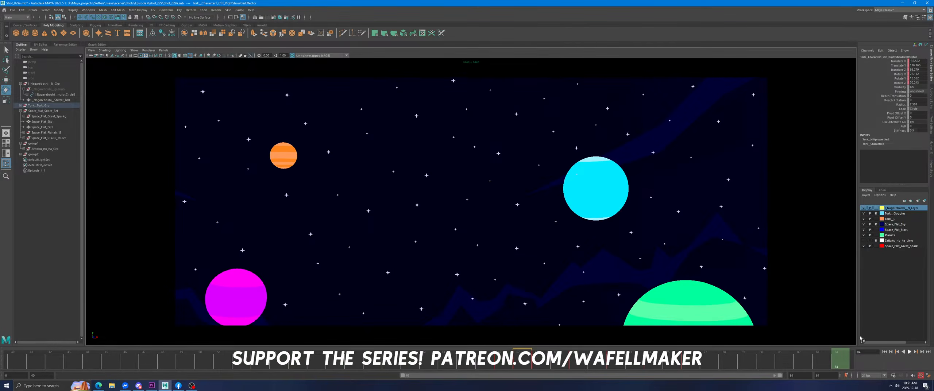
Change the tangents of the right shoulder effector's earliest keys in the Graph Editor.
left_click(101, 56)
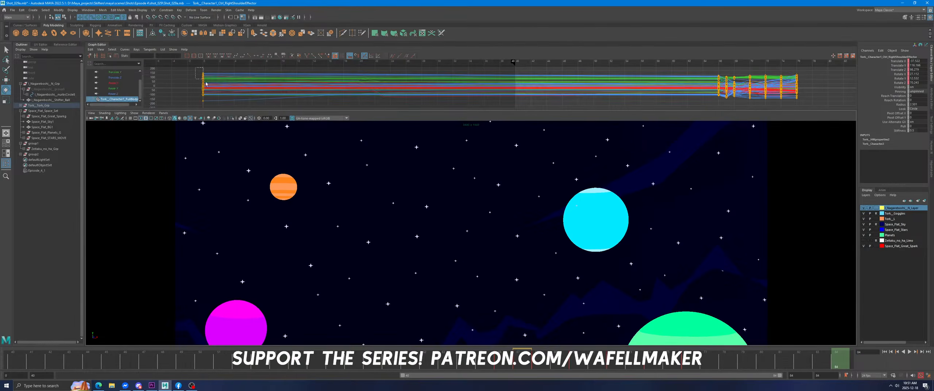
left_click_drag(196, 69, 213, 105)
left_click(250, 57)
left_click(264, 57)
double_click(93, 46)
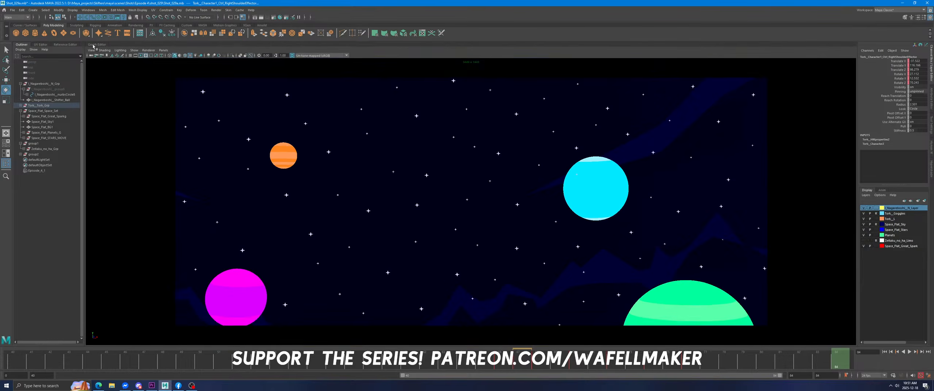
Replay the shot through the camera and beside the side view to review the shoulder motion around the fall.
left_click(884, 351)
left_click(909, 351)
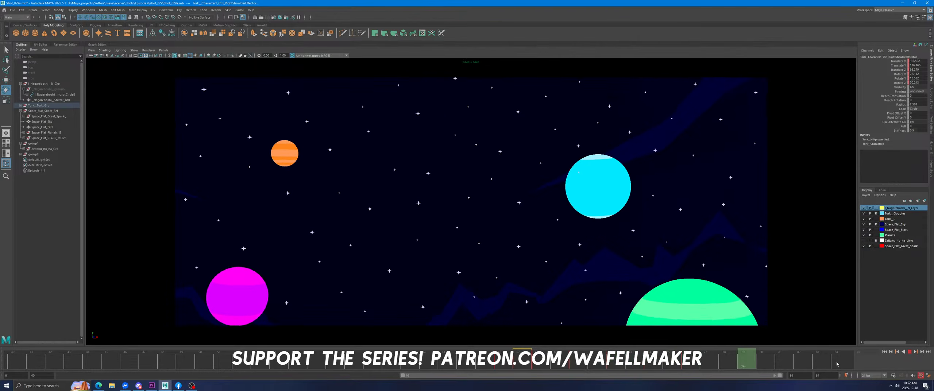
left_click(910, 352)
left_click(501, 357)
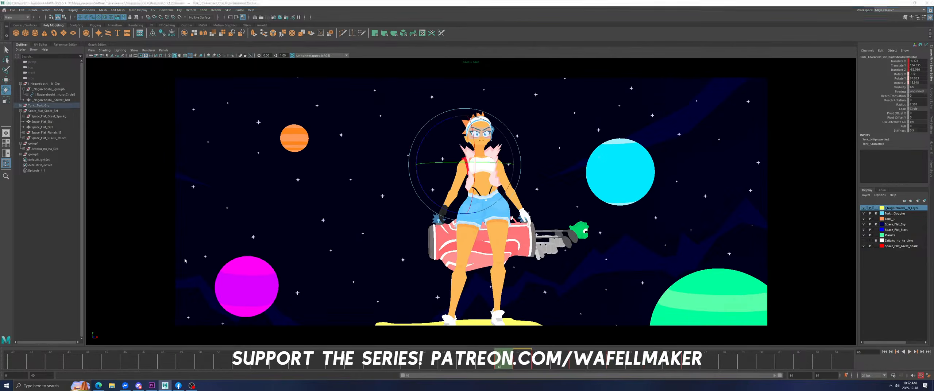
key("space")
key("w")
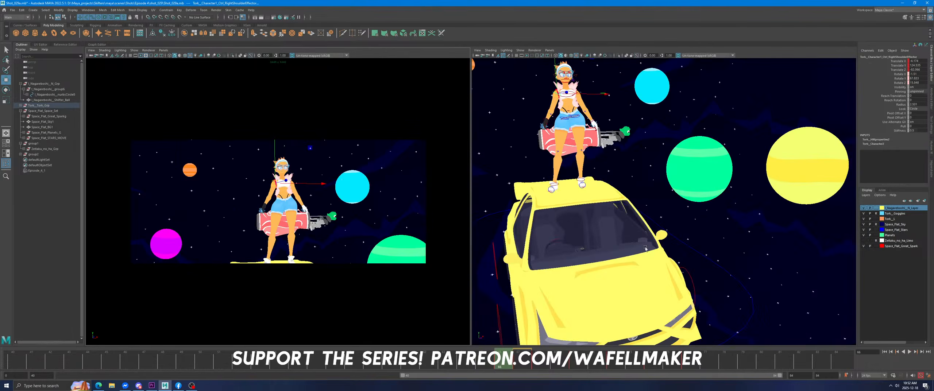
key("alt+v")
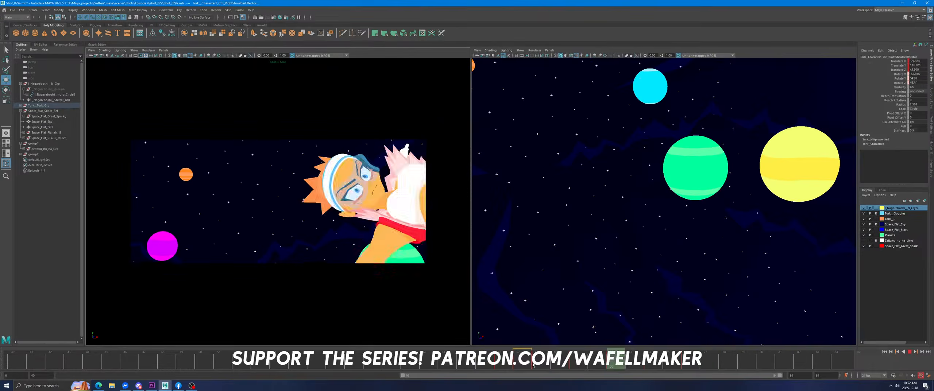
left_click(509, 369)
Close the character's eyes with the face control's Blink attribute at the last standing frame and key it.
left_click(563, 79)
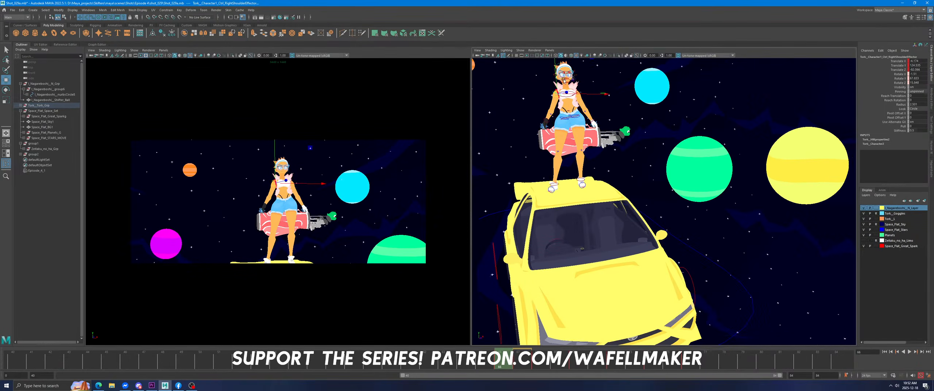
key("f")
scroll(627, 181, "down", 4)
left_click_drag(627, 180, 606, 174, "alt")
left_click(573, 161)
left_click(766, 147, "shift")
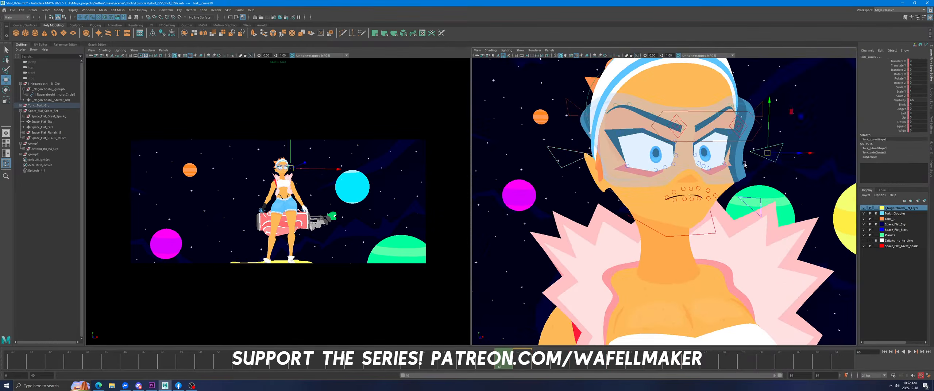
key("space")
key("alt+v")
left_click(901, 105)
middle_click_drag(638, 256, 683, 257)
key("s")
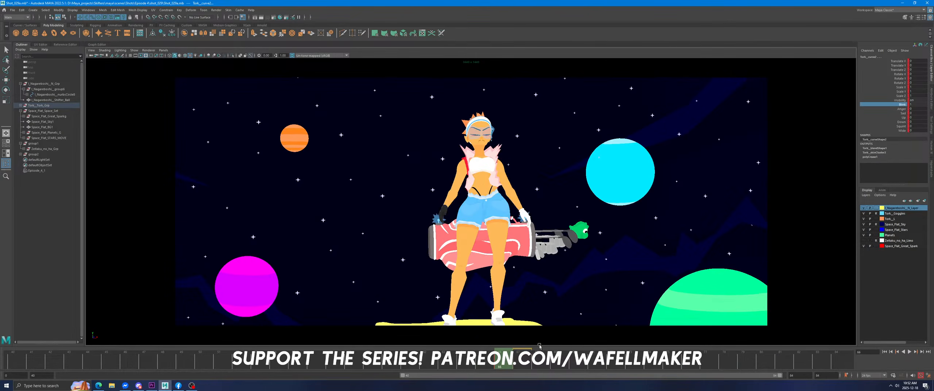
Scrub through the falling frames and try the face control's last expression attribute at the in-between pose.
left_click(522, 360)
left_click(532, 361)
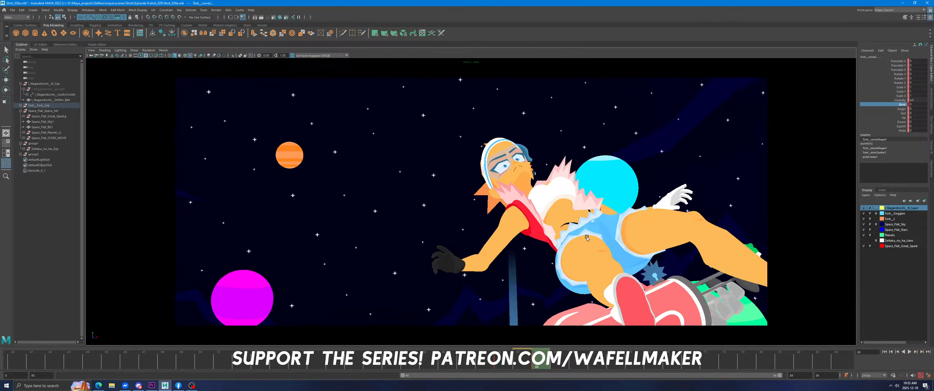
left_click_drag(531, 365, 576, 364)
left_click(893, 130)
middle_click_drag(558, 301, 573, 302)
key("space")
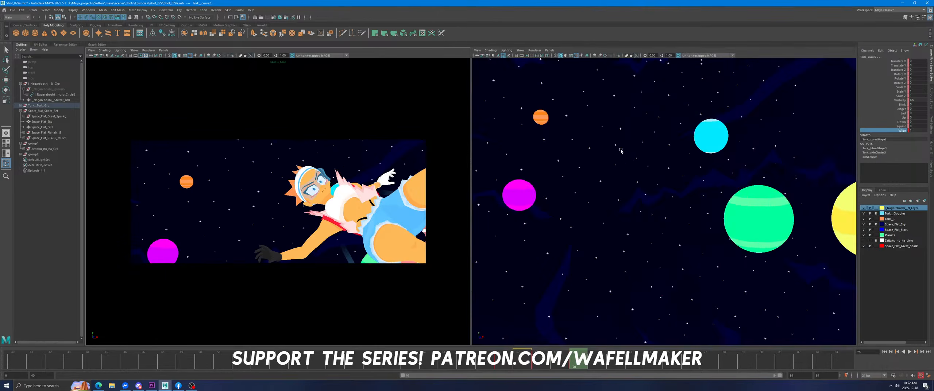
Isolate the goggles and face controls in the side view and select all the face controls together.
scroll(683, 154, "down", 4)
left_click_drag(701, 167, 688, 167, "alt")
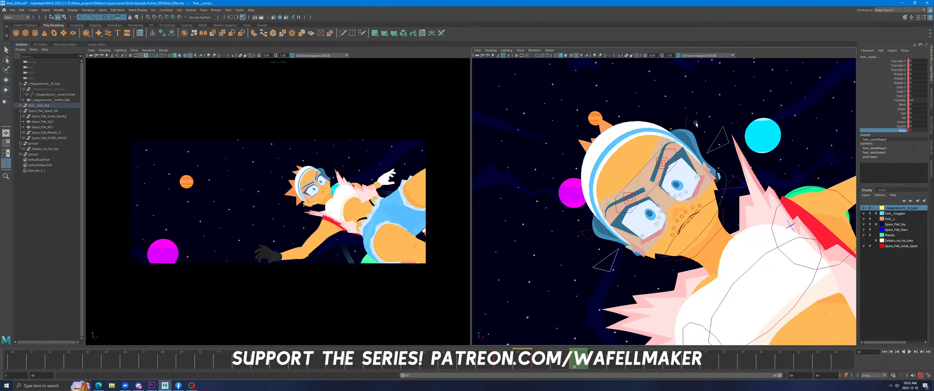
left_click(692, 123)
key("w")
left_click(578, 235)
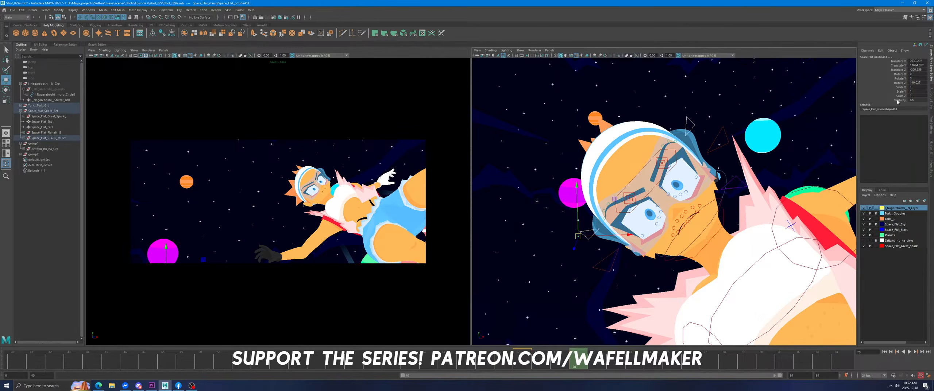
key("Up")
left_click(618, 56)
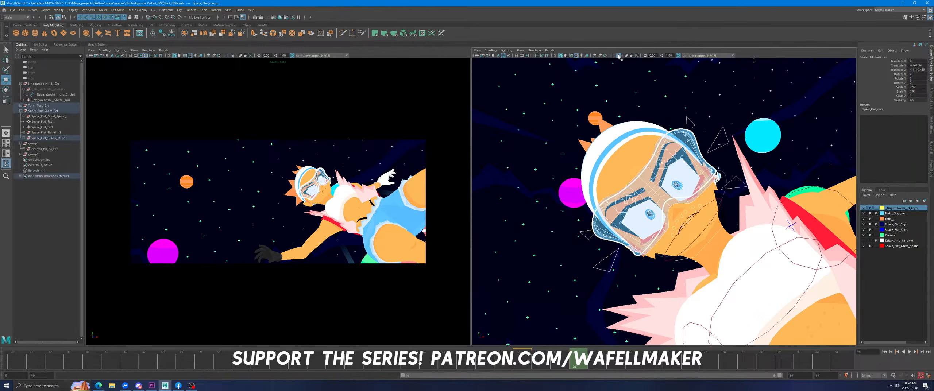
left_click(794, 194)
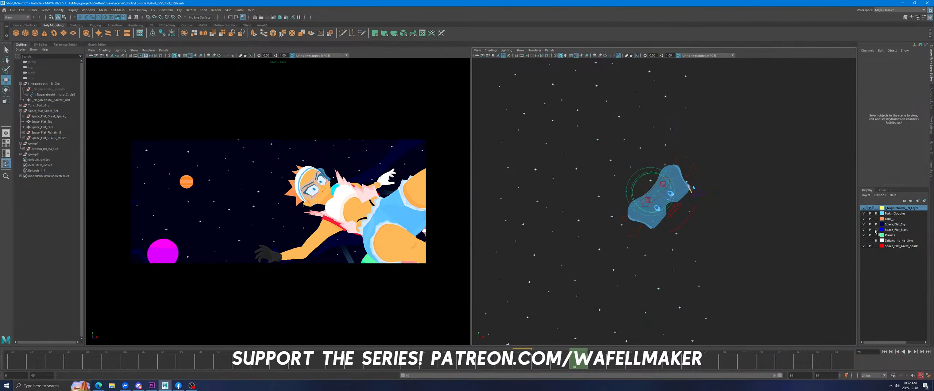
left_click_drag(671, 185, 721, 176, "alt")
left_click_drag(746, 152, 547, 265)
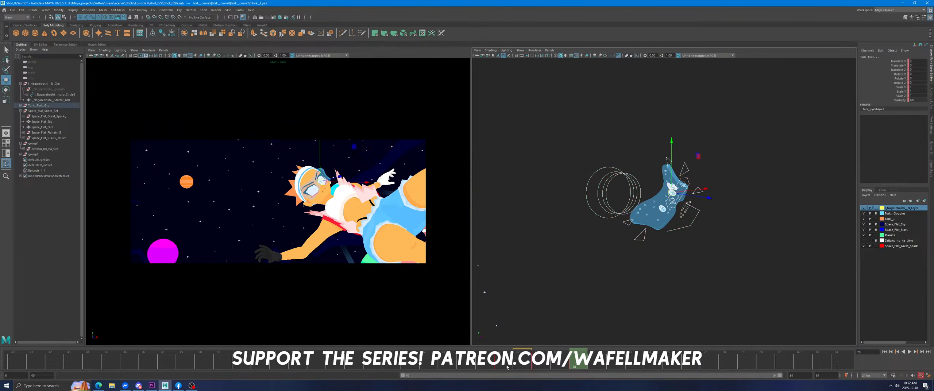
Return to the last standing frame and show the full scene again with the face framed in the side view.
left_click(1, 367)
key("alt+v")
key("Escape")
left_click_drag(543, 361, 504, 360)
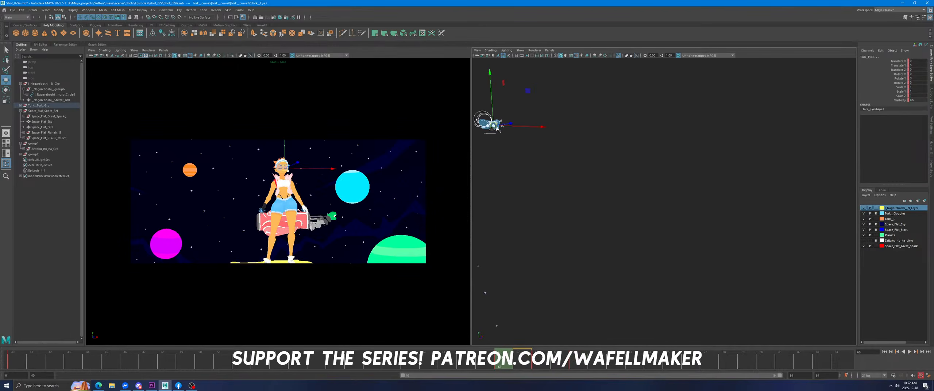
left_click(618, 56)
key("f")
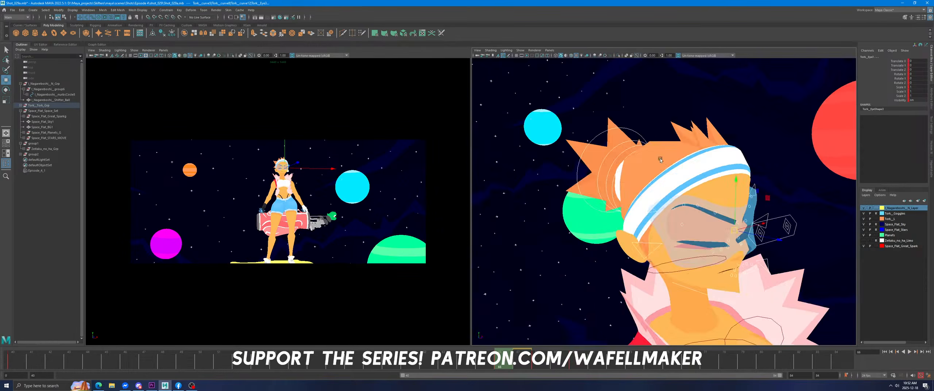
Furrow the brows around the start of the fall with the brow control's Down and Anger attributes.
left_click(576, 196)
left_click(728, 187)
left_click(902, 109)
key("space")
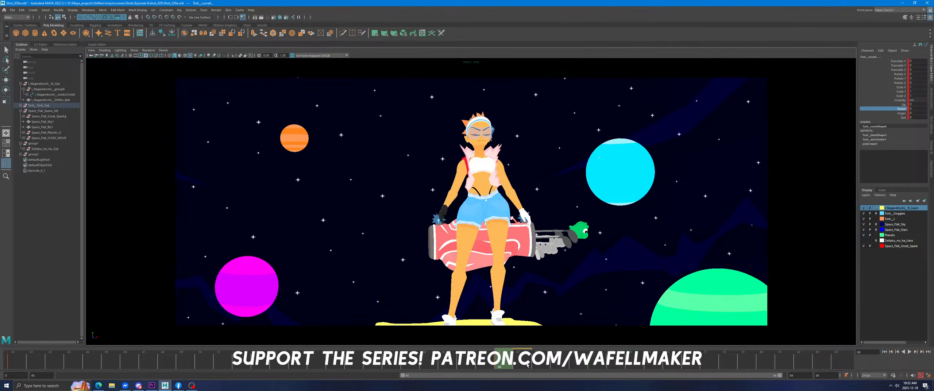
left_click(901, 113)
left_click(522, 360)
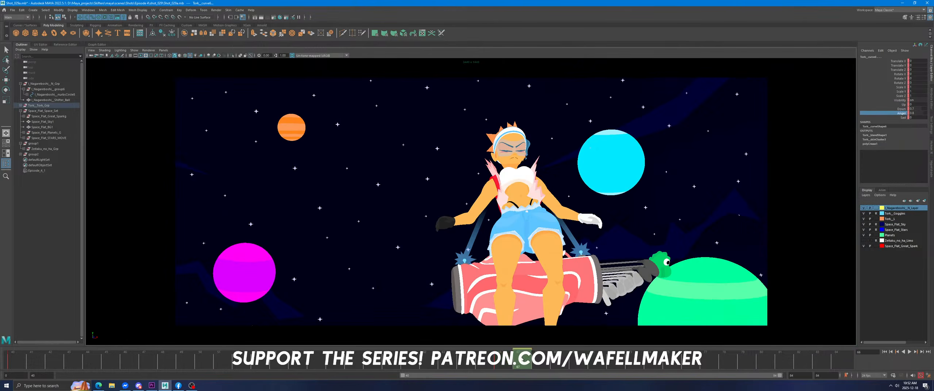
At the sideways falling frame, rework the brow expression using the brow control's Anger and Up attributes.
left_click_drag(522, 359, 540, 359)
middle_click_drag(626, 288, 610, 288)
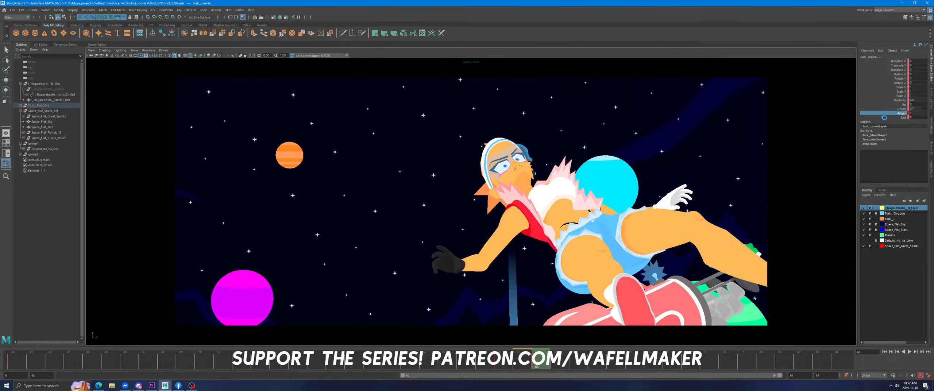
left_click(899, 109)
left_click(904, 104)
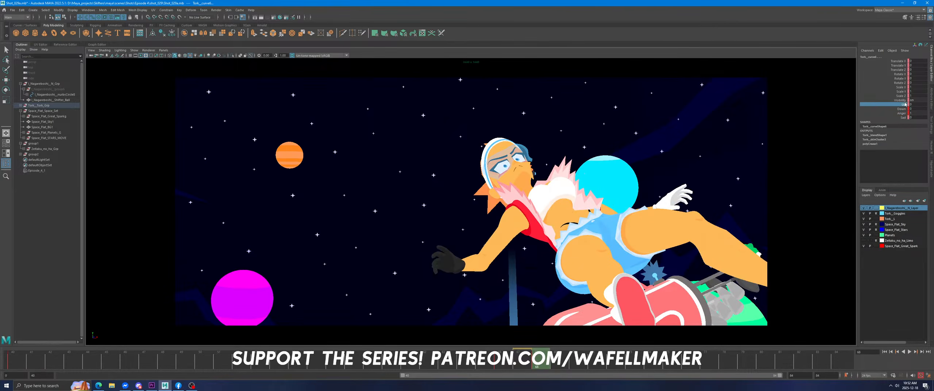
middle_click_drag(659, 179, 666, 182)
Frame the face up close beside the camera view and select both pupil controls.
key("space")
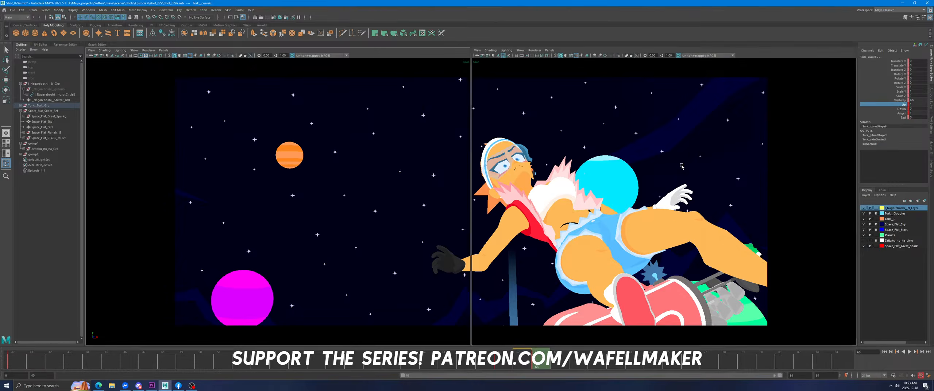
key("f")
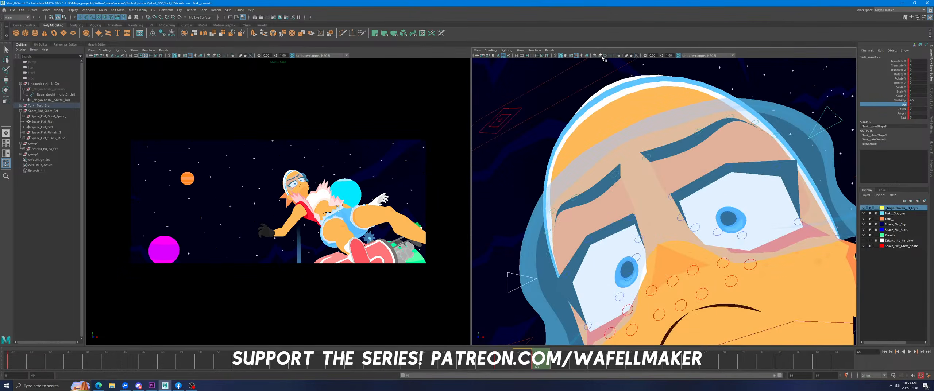
scroll(615, 194, "down", 5)
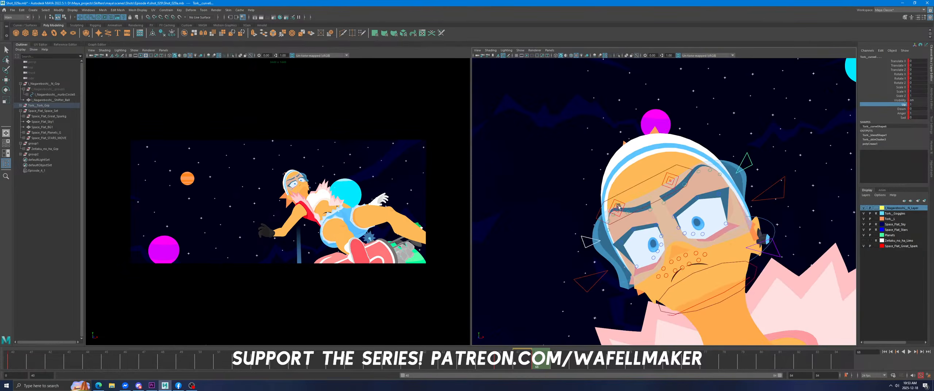
left_click(618, 207)
key("w")
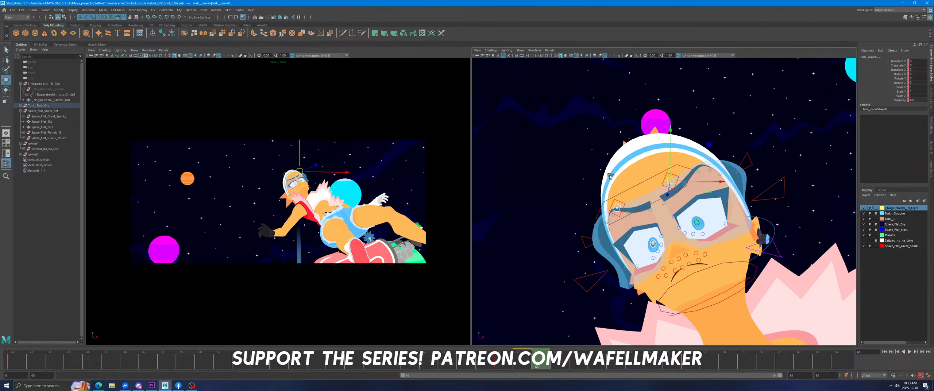
left_click(674, 180, "shift")
Scale down both pupils uniformly to give the wide eyes a frightened look at the falling frame.
key("space")
left_click(8, 102)
scroll(579, 150, "up", 5)
scroll(579, 151, "down", 2)
left_click_drag(579, 151, 604, 185, "alt")
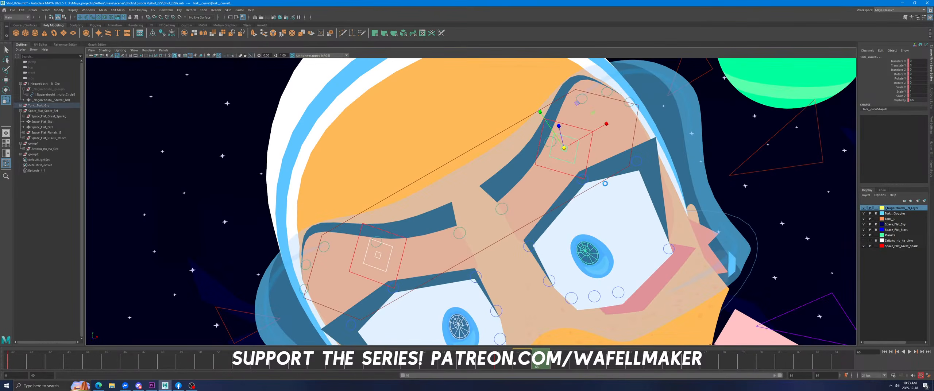
scroll(604, 183, "down", 2)
left_click_drag(561, 213, 547, 188, "alt")
scroll(576, 212, "down", 3)
middle_click_drag(583, 217, 557, 159, "alt")
left_click_drag(557, 159, 555, 177, "alt")
middle_click_drag(555, 171, 557, 202, "alt")
scroll(547, 174, "up", 1)
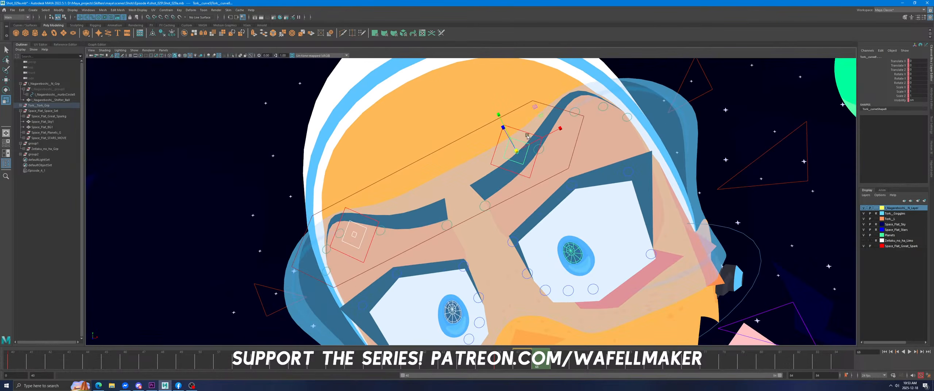
left_click_drag(534, 112, 500, 143)
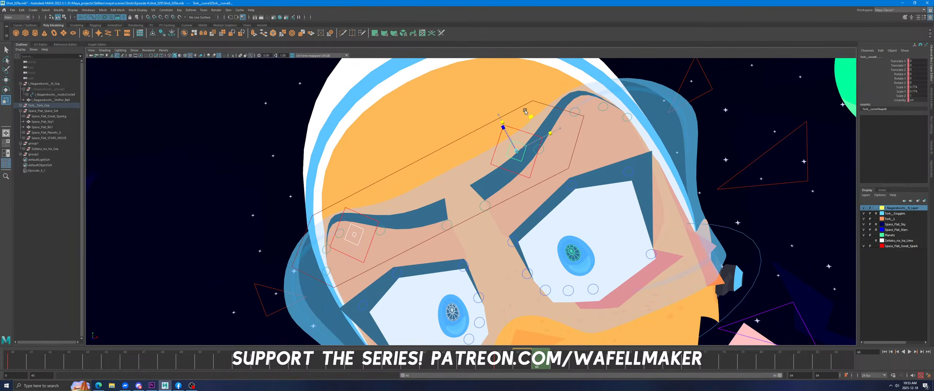
left_click(492, 145)
left_click(349, 208, "shift")
left_click_drag(375, 189, 1, 178)
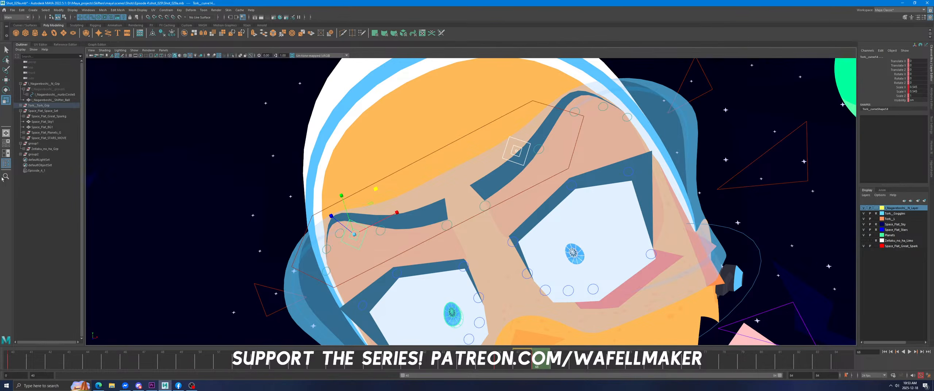
Move both pupil controls slightly within the eyes and check the gaze through the camera.
left_click(3, 81)
middle_click_drag(361, 225, 346, 199, "alt")
scroll(345, 199, "up", 1)
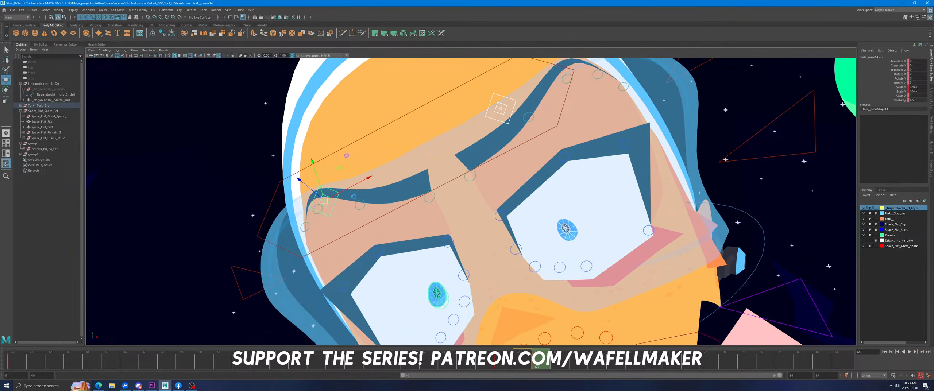
left_click(493, 122)
left_click(323, 199, "shift")
left_click_drag(319, 180, 320, 185)
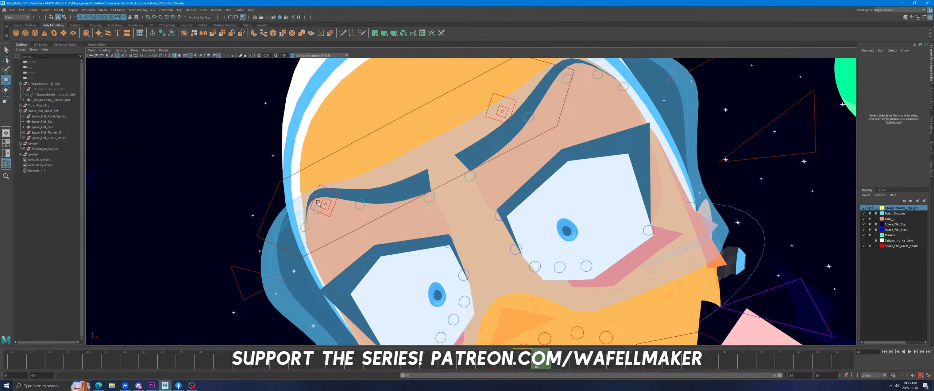
left_click(501, 102)
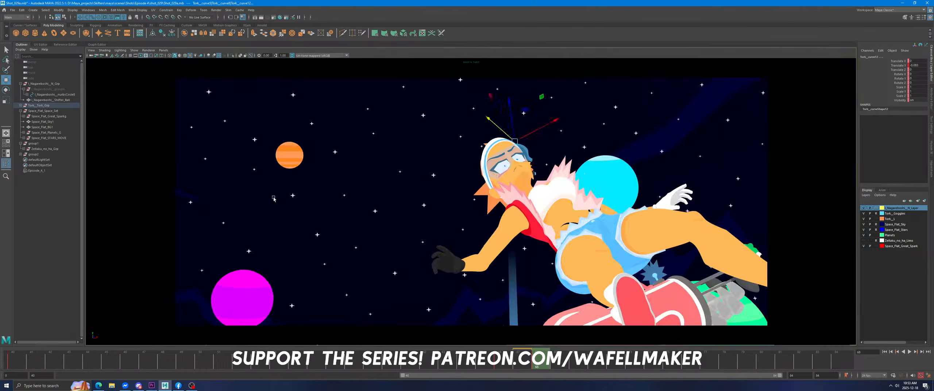
left_click(642, 163)
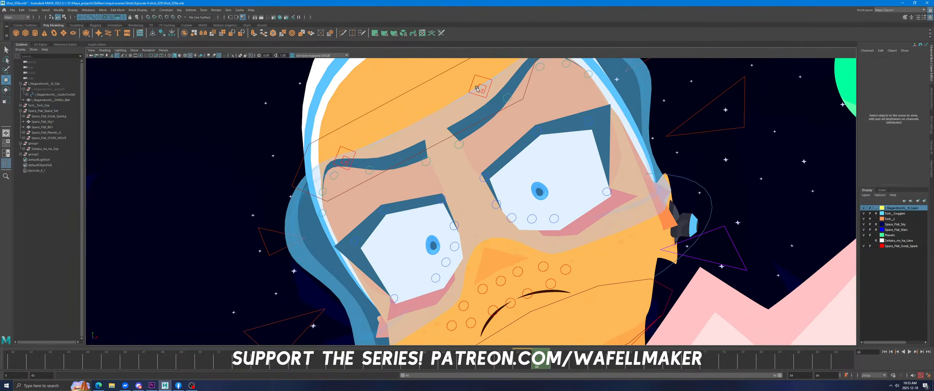
Readjust the scale of both pupil controls at the falling frame.
left_click(476, 88)
left_click(345, 160)
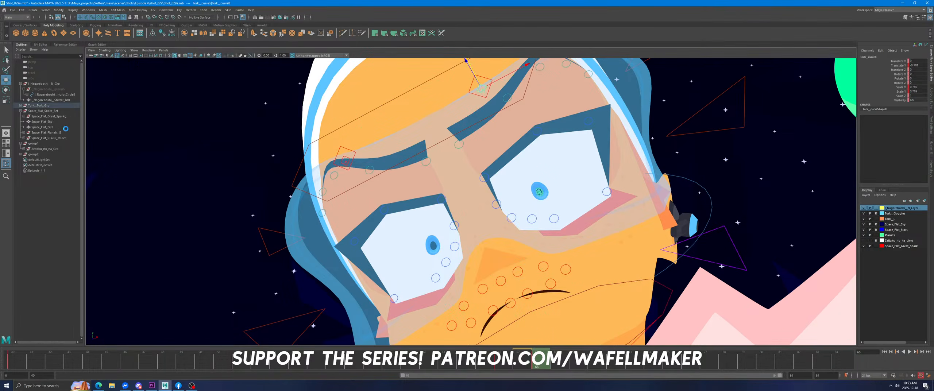
key("r")
key("f")
scroll(523, 163, "down", 5)
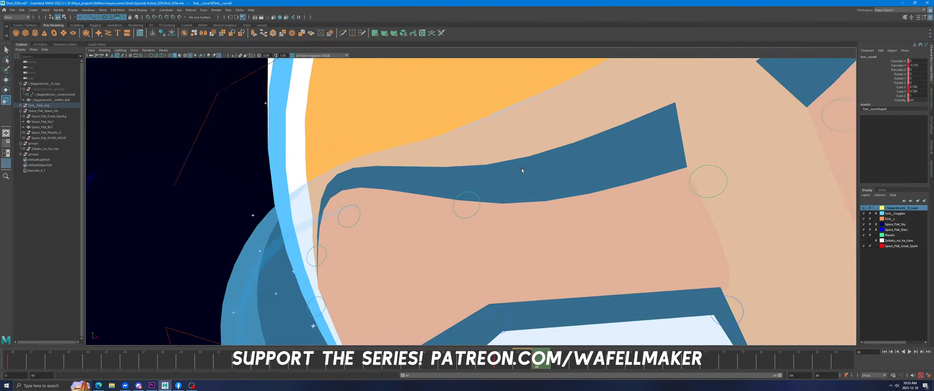
scroll(642, 208, "down", 4)
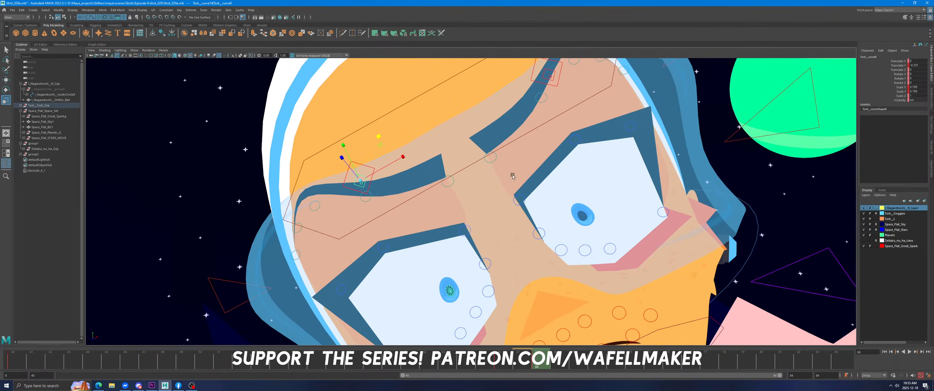
left_click(342, 120)
left_click_drag(346, 119, 337, 121)
scroll(560, 111, "down", 2)
left_click(518, 79, "shift")
middle_click_drag(524, 68, 520, 84, "alt")
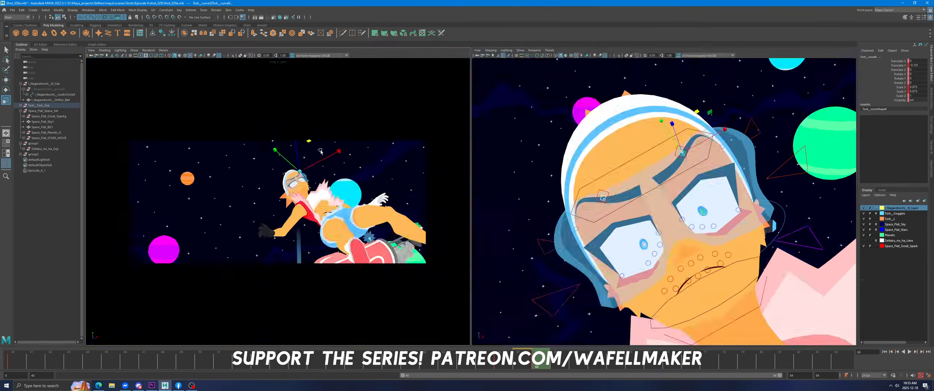
Shift the shared eye control slightly to redirect the gaze, comparing it with the camera view.
key("space")
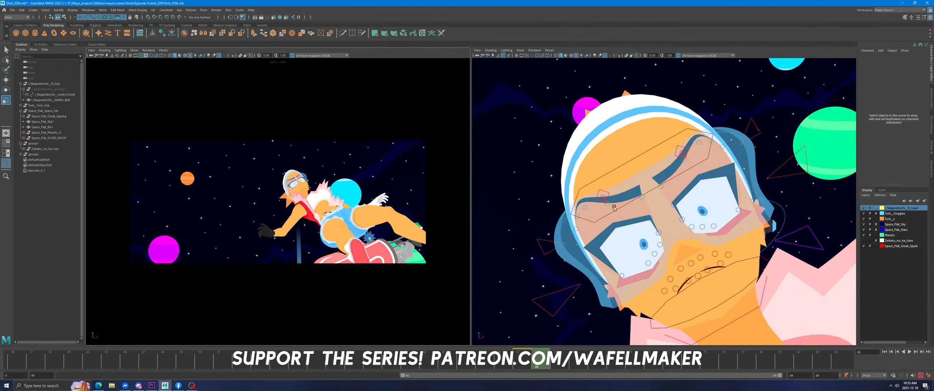
left_click(607, 170)
left_click(8, 83)
left_click_drag(658, 132, 665, 137)
key("space")
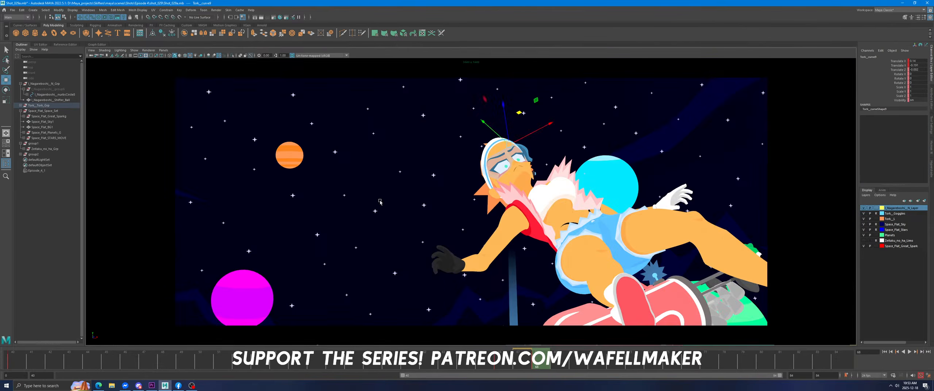
Scrub and play the shot through the camera to review the facial expression during the tumble.
left_click(429, 228)
left_click_drag(528, 353, 887, 351)
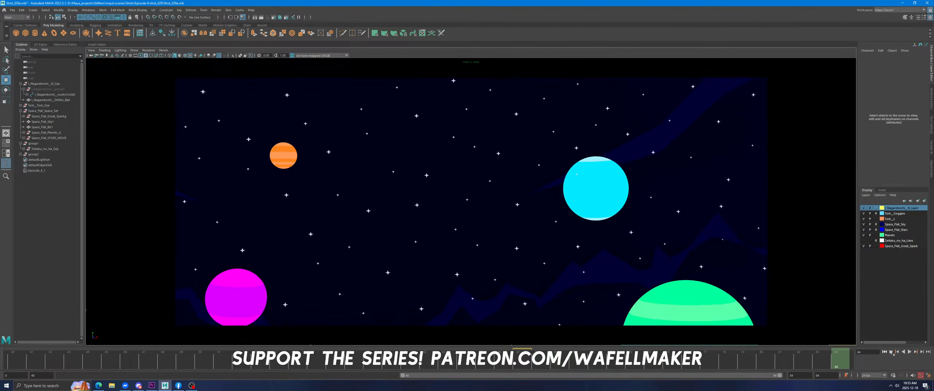
left_click(909, 352)
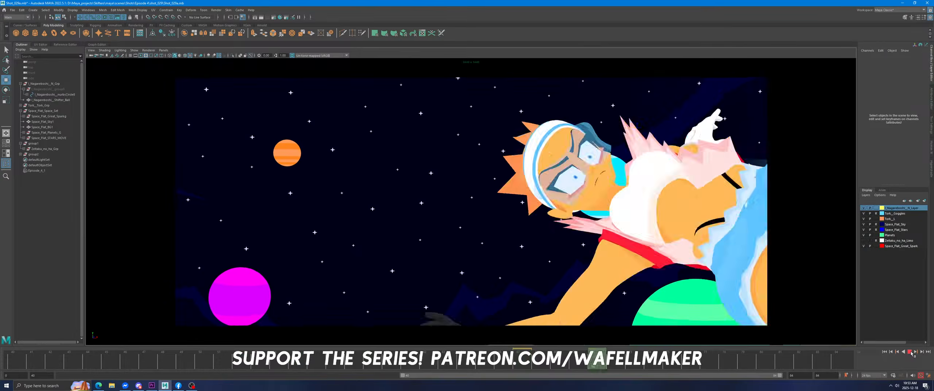
left_click_drag(764, 356, 410, 358)
Select the jaw control and rotate it to open the mouth at the last standing frame.
key("space")
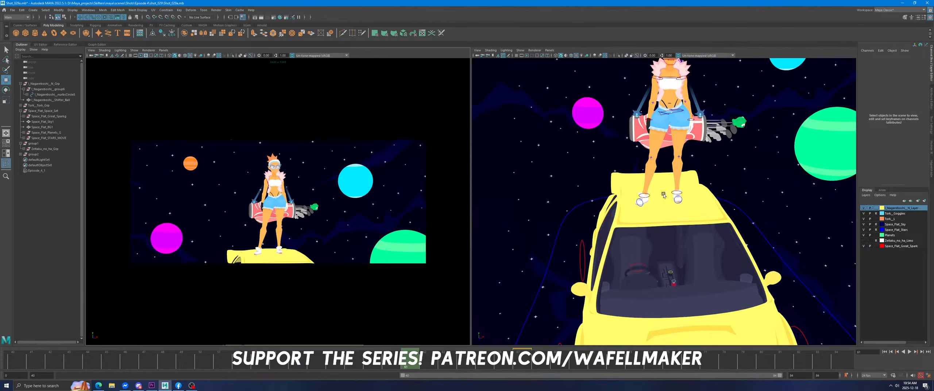
middle_click_drag(670, 109, 652, 182, "alt")
left_click(670, 69)
key("f")
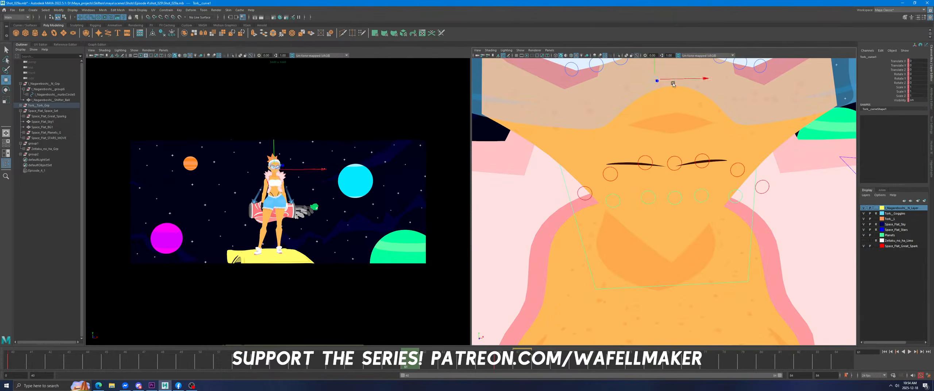
scroll(670, 70, "down", 5)
left_click_drag(670, 73, 675, 65, "alt")
left_click_drag(503, 356, 525, 352)
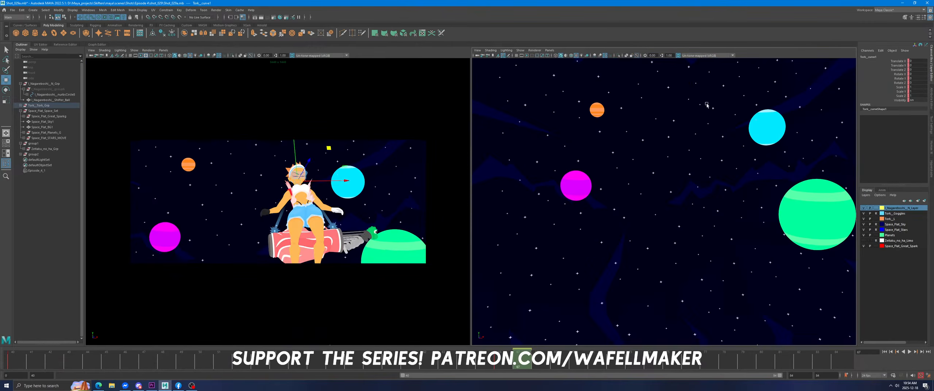
left_click(504, 355)
key("space")
key("e")
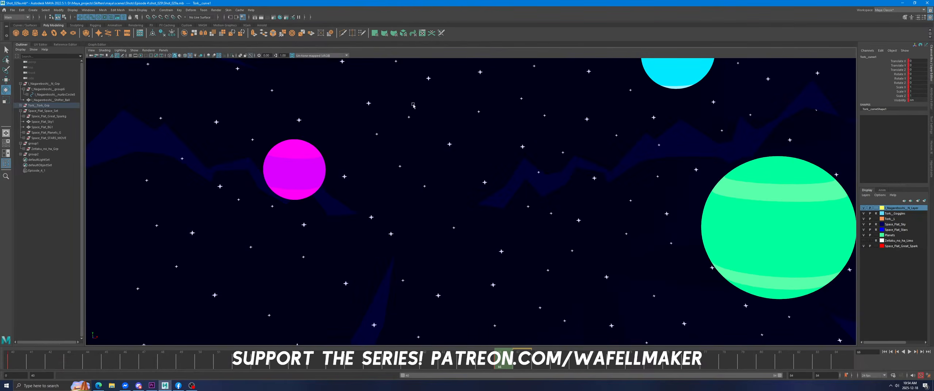
key("f")
scroll(564, 193, "down", 3)
left_click_drag(461, 120, 478, 132)
Turn on the top teeth, bottom teeth and tongue with the mouth control's attributes.
left_click(675, 133)
left_click_drag(891, 105, 897, 113)
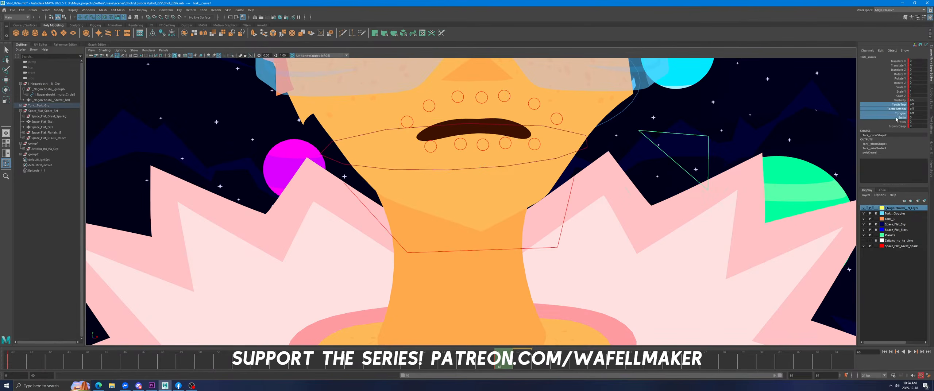
middle_click_drag(795, 131, 805, 147)
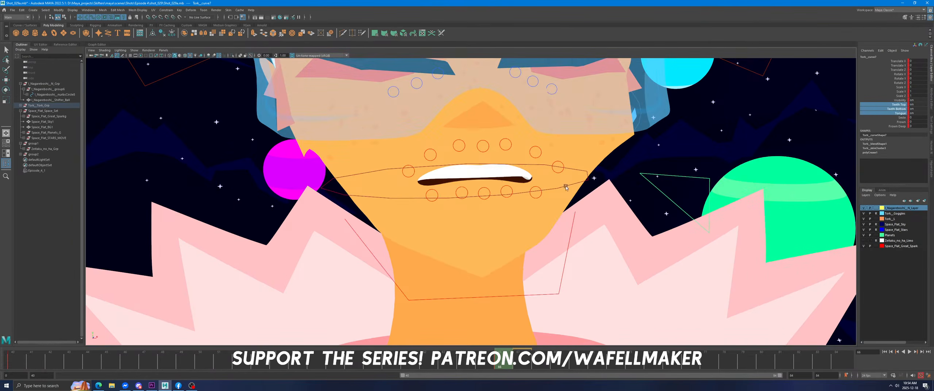
Move the top teeth slightly upward inside the open mouth.
left_click(475, 171)
left_click(6, 80)
left_click_drag(468, 112, 468, 113)
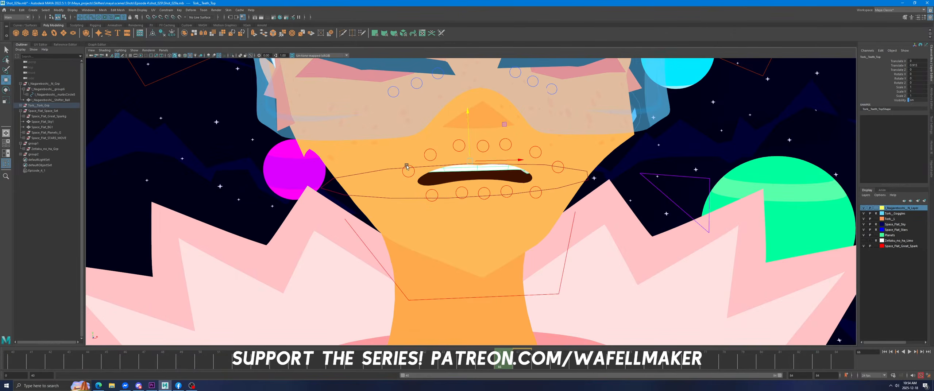
Reposition the upper-lip controls at the last standing frame to shape the open mouth around the top teeth.
left_click(435, 151)
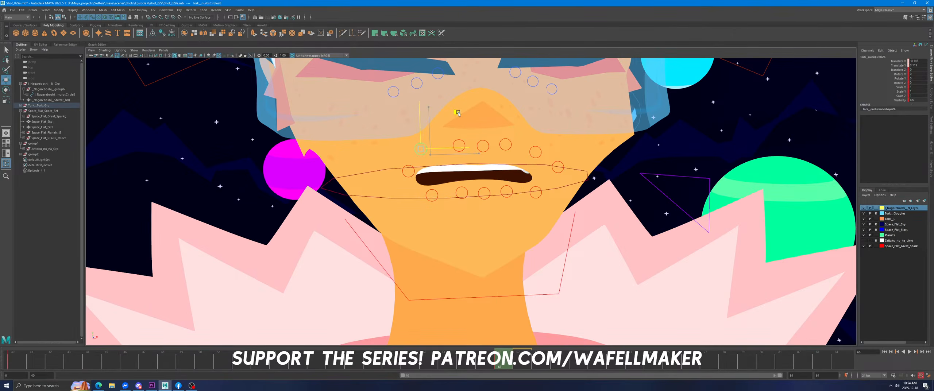
left_click_drag(541, 155, 547, 151)
left_click(483, 146)
left_click_drag(479, 134, 484, 133)
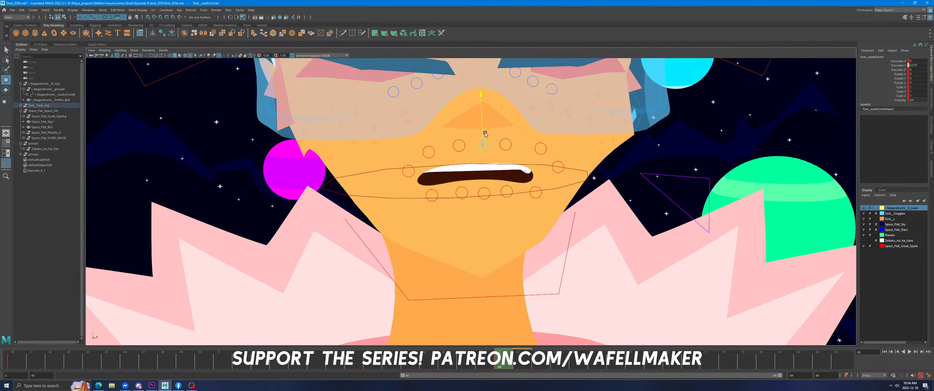
left_click(460, 143)
left_click(506, 142, "shift")
left_click(429, 150, "shift")
left_click(535, 146)
left_click(557, 164)
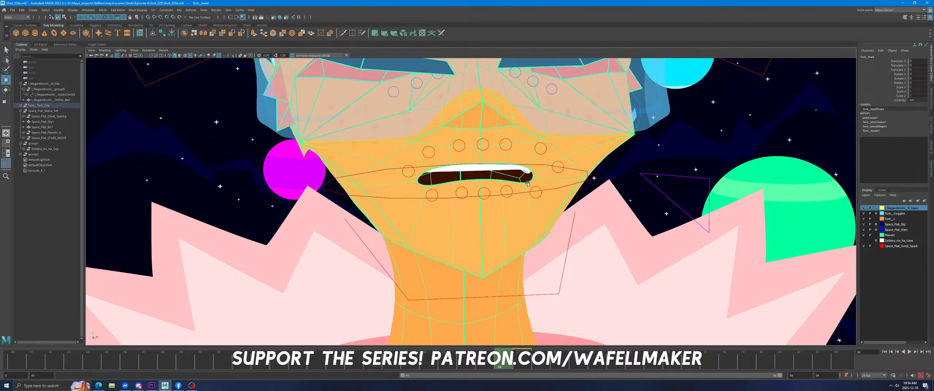
left_click(657, 160)
Check the pose through the shot camera and shift the top teeth to fit behind the raised upper lip.
key("space")
key("space")
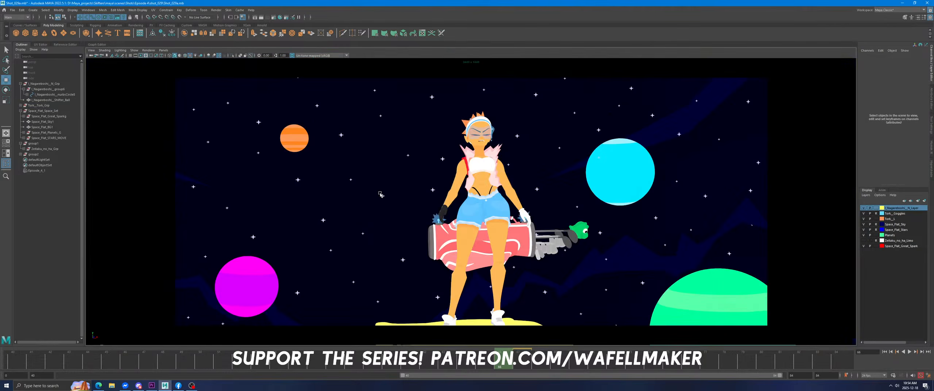
key("space")
key("space")
left_click(478, 147)
middle_click_drag(479, 146, 483, 143)
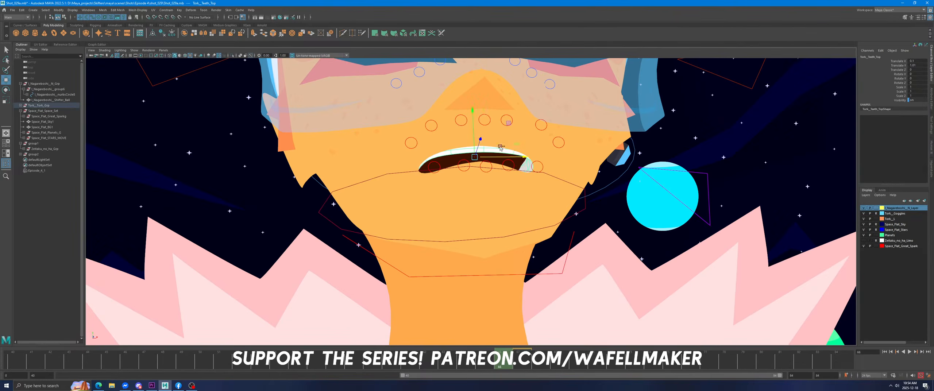
Play and scrub the shot through the camera to review the mouth as the tumble begins.
left_click(320, 188)
key("space")
key("space")
key("alt+v")
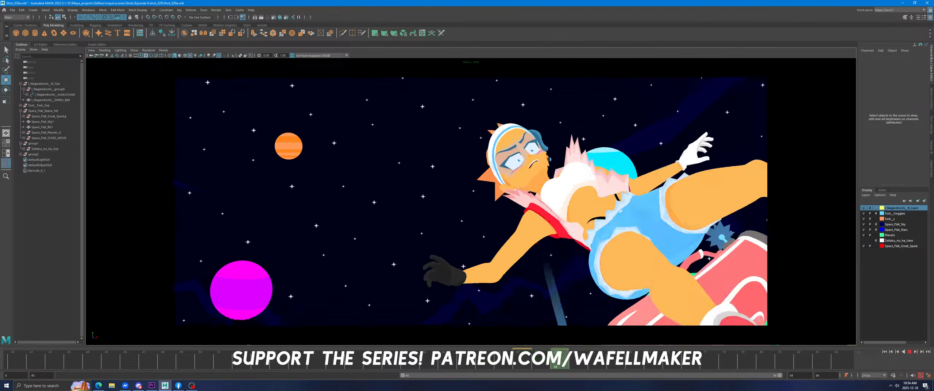
left_click_drag(527, 357, 535, 356)
Select the top teeth, bottom teeth and tongue, and key them one frame before the falling pose.
key("space")
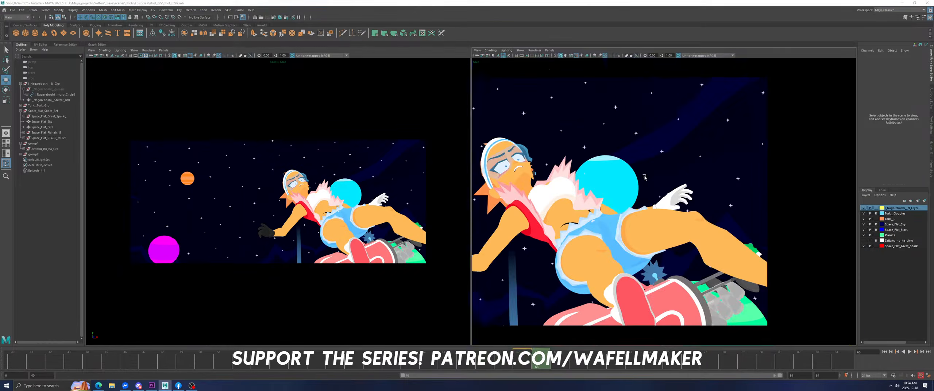
left_click(298, 191)
key("f")
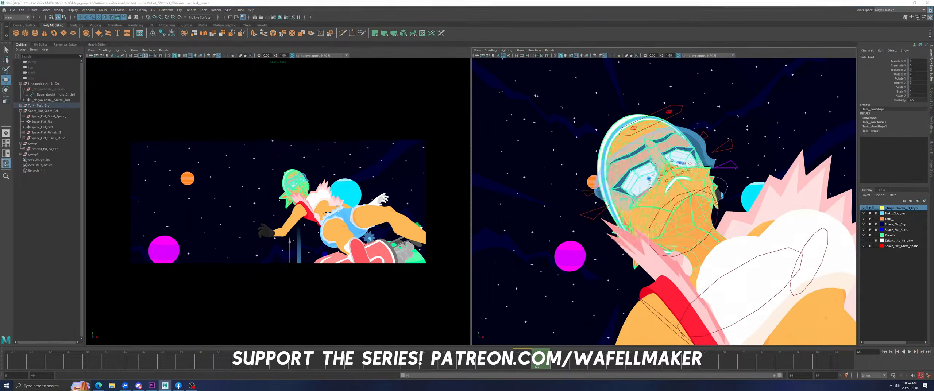
key("space")
left_click(506, 134)
left_click_drag(512, 144, 547, 219, "alt")
key("q")
key("f")
left_click_drag(575, 253, 645, 248, "alt")
left_click(573, 189, "shift")
left_click_drag(574, 190, 558, 224, "alt")
left_click(554, 214, "shift")
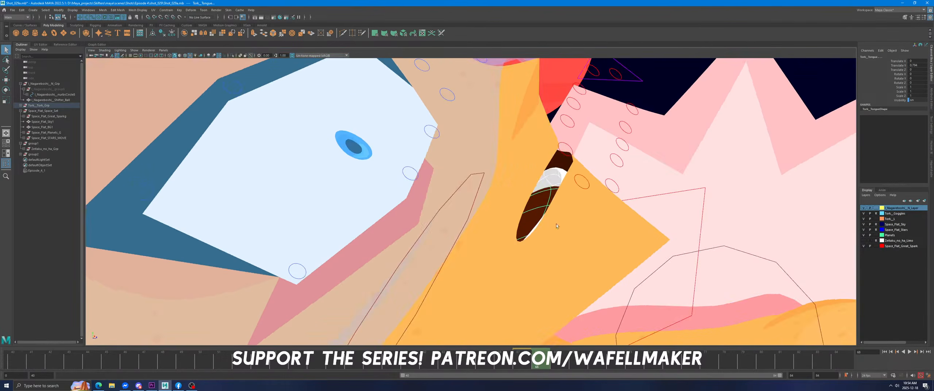
left_click(527, 365)
key("s")
left_click(540, 361)
Move the central upper-lip control at the falling pose to reshape the lip over the teeth.
left_click_drag(590, 264, 558, 182, "alt")
left_click(470, 143)
left_click(434, 94)
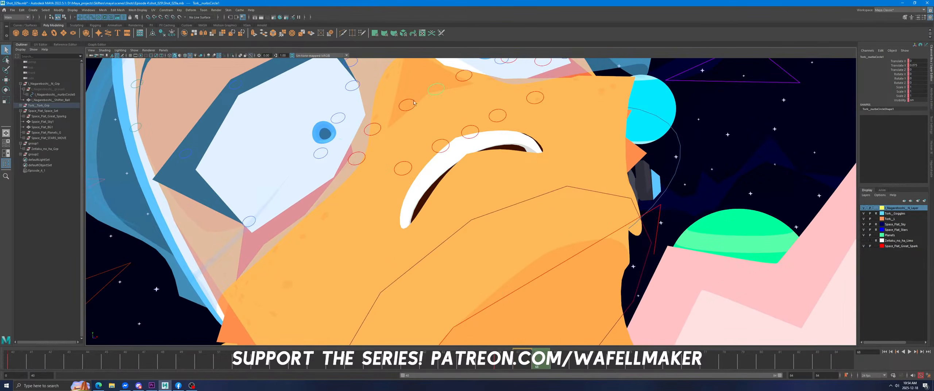
left_click(8, 80)
left_click_drag(433, 78, 436, 84)
Select the neighbouring upper-lip controls together and move them to lift the lip line.
middle_click_drag(474, 143, 464, 188, "alt")
right_click_drag(465, 187, 472, 213, "alt")
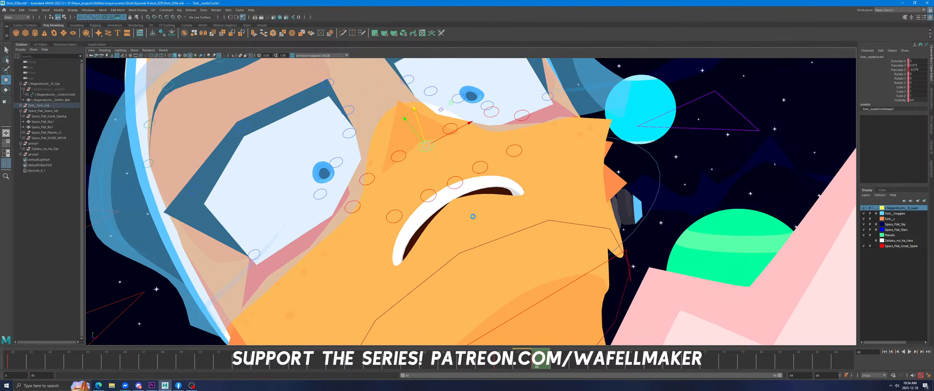
middle_click_drag(465, 228, 469, 233, "alt")
scroll(470, 234, "up", 2)
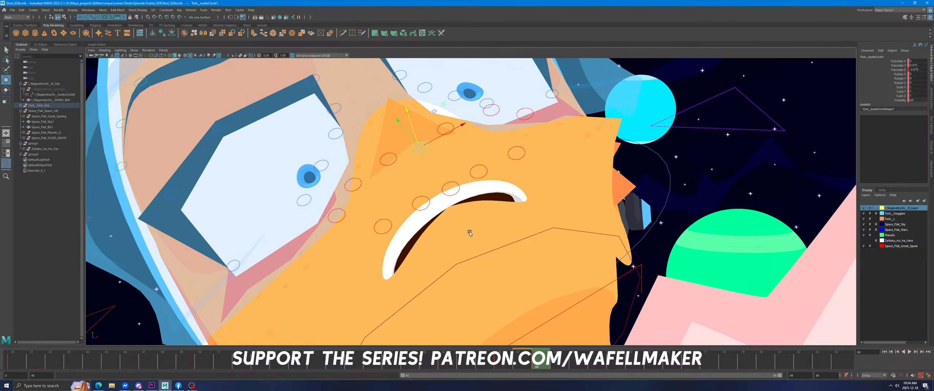
left_click(373, 159)
left_click(347, 178, "shift")
left_click(440, 126, "shift")
left_click(494, 106, "shift")
left_click_drag(483, 94, 478, 88)
Move the top teeth up against the raised upper lip and select the mouth-corner control.
left_click(446, 193)
left_click_drag(447, 194, 462, 209, "alt")
left_click(463, 207)
middle_click_drag(488, 234, 479, 222)
left_click(345, 232)
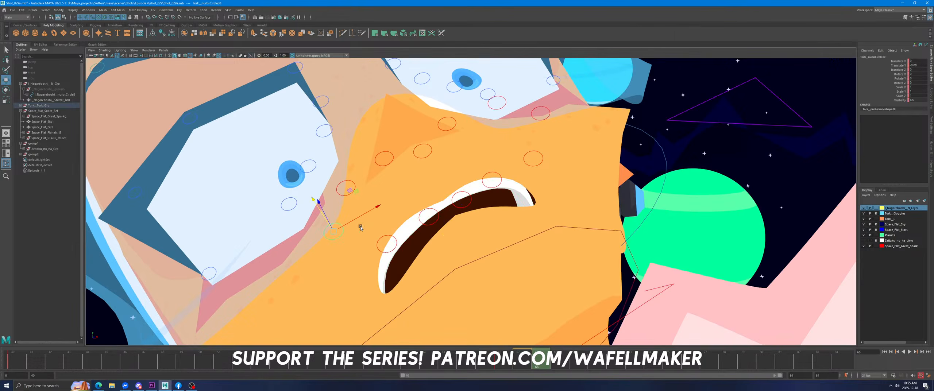
Rotate the jaw control to open the mouth wider and reposition the bottom teeth inside it.
left_click_drag(548, 201, 583, 200, "alt")
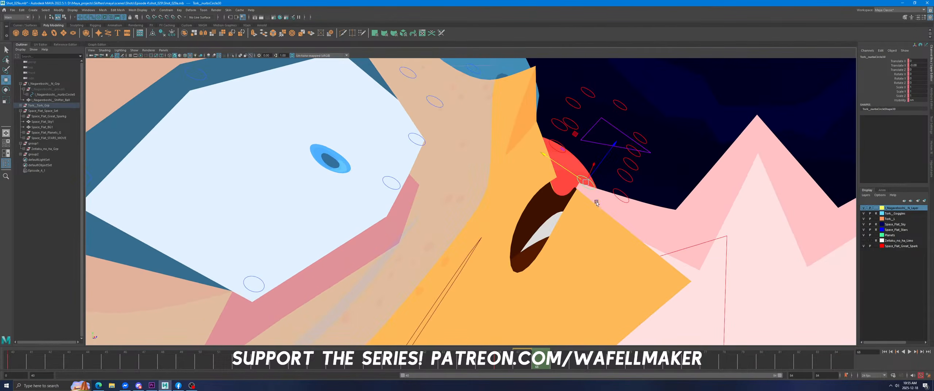
left_click(700, 243)
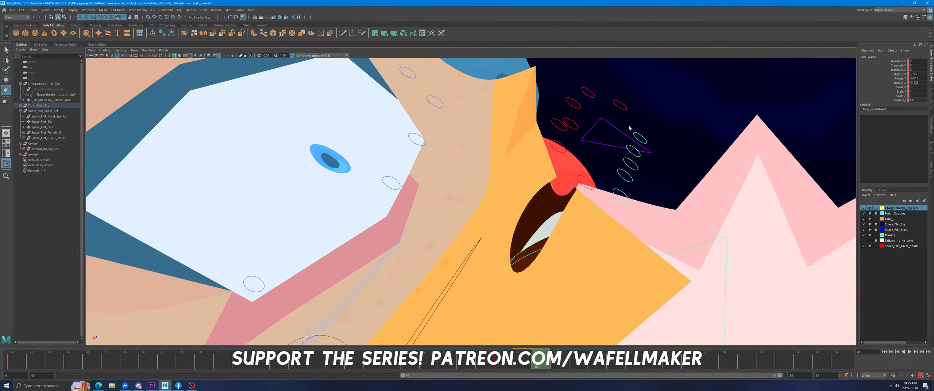
right_click_drag(535, 185, 365, 226, "alt")
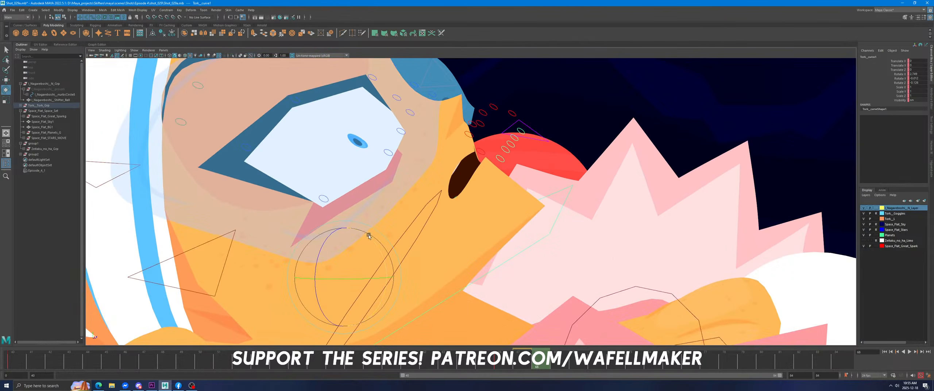
left_click_drag(373, 246, 373, 253)
left_click(6, 80)
left_click_drag(401, 148, 453, 158, "alt")
left_click(500, 169)
Play and scrub the shot through the camera to review the wider open mouth during the fall.
key("space")
key("space")
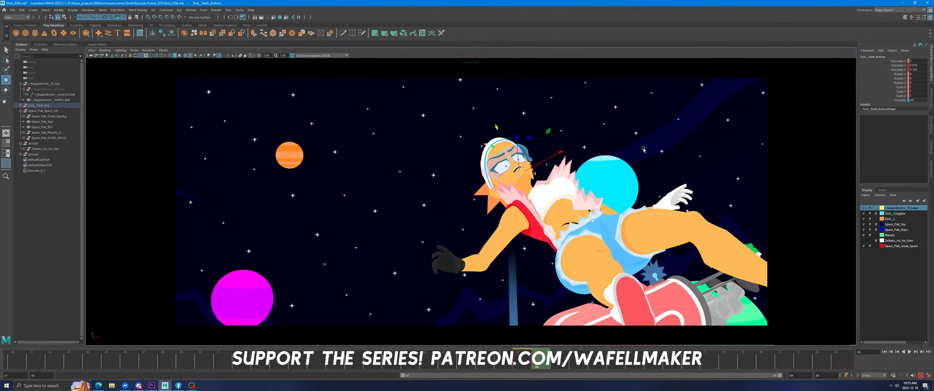
left_click(643, 149)
key("alt+v")
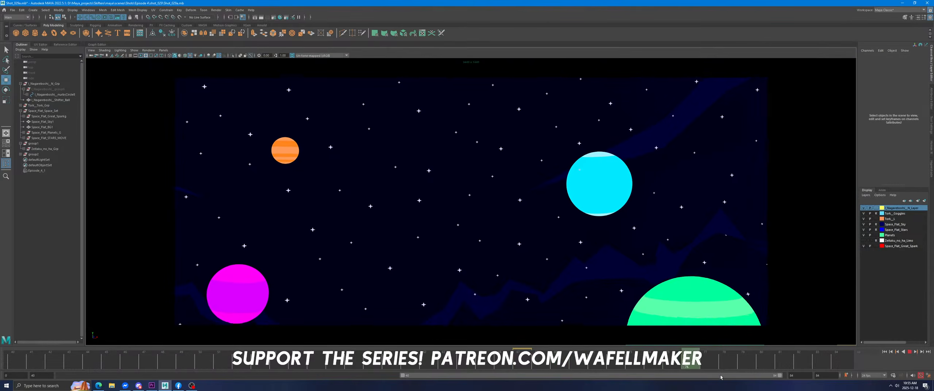
left_click(636, 366)
left_click_drag(635, 365, 573, 367)
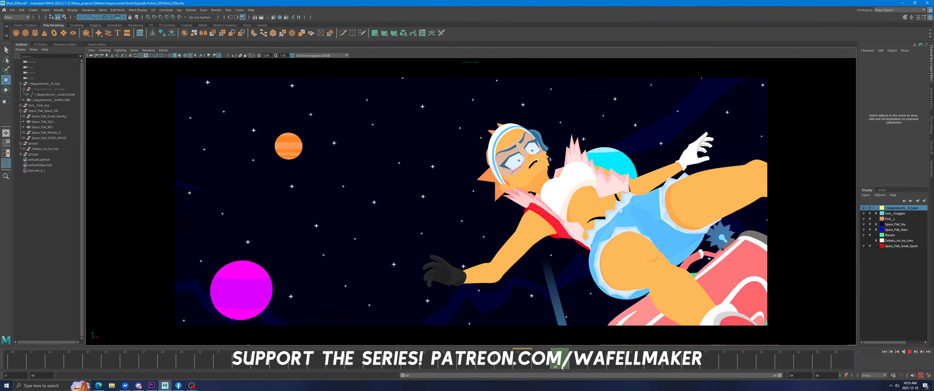
key("Escape")
Frame the head at the later tumble pose and move an upper-lip control to reshape the mouth.
key("space")
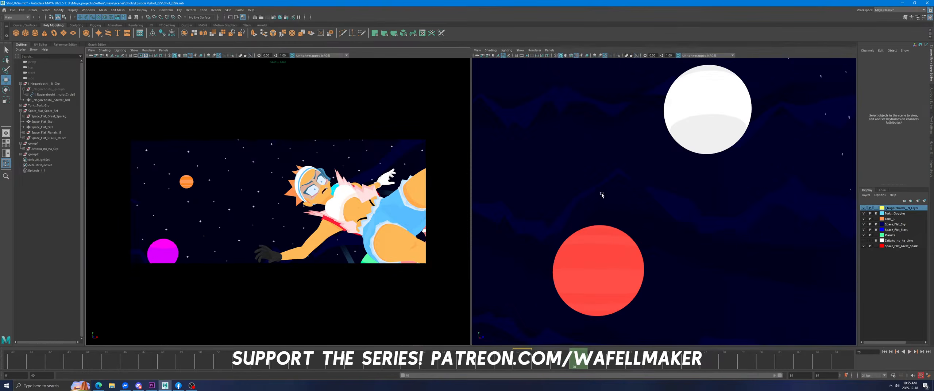
left_click(342, 188)
key("f")
key("space")
scroll(505, 219, "up", 5)
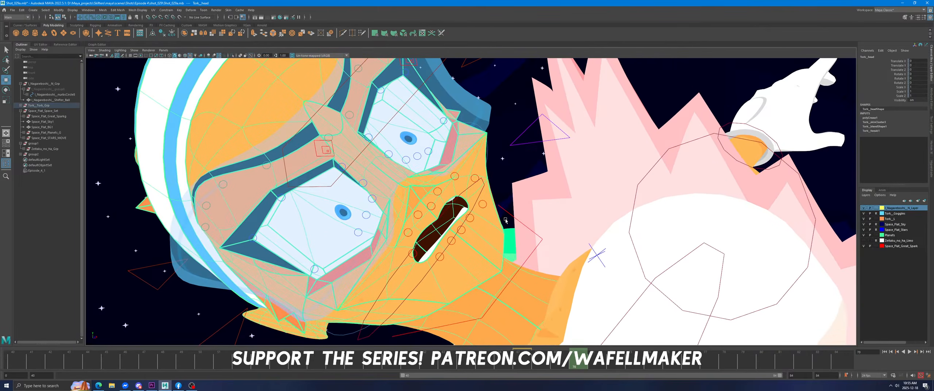
left_click(433, 207)
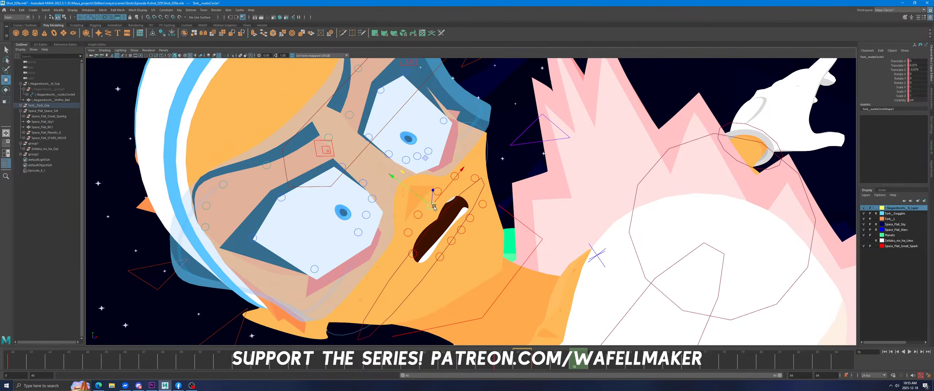
key("space")
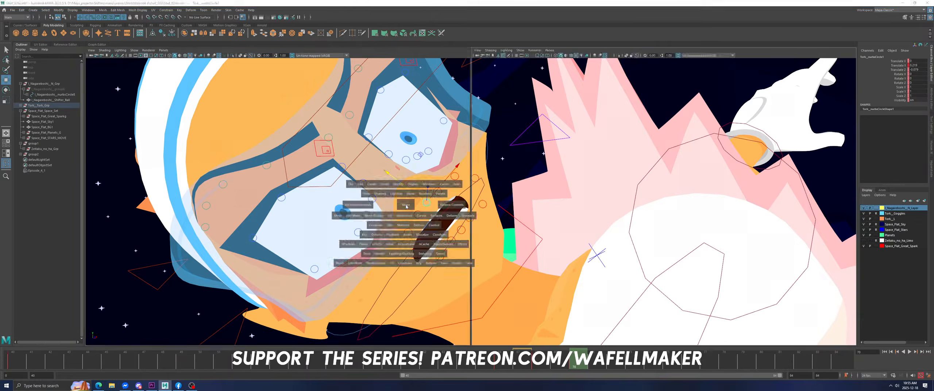
Replay the shot through the camera and scrub back to the tumble to check the reshaped mouth.
key("space")
left_click(381, 215)
key("alt+v")
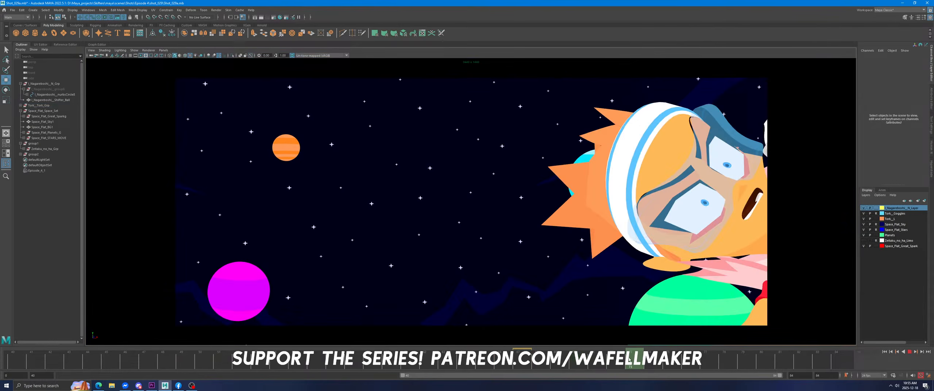
left_click(909, 352)
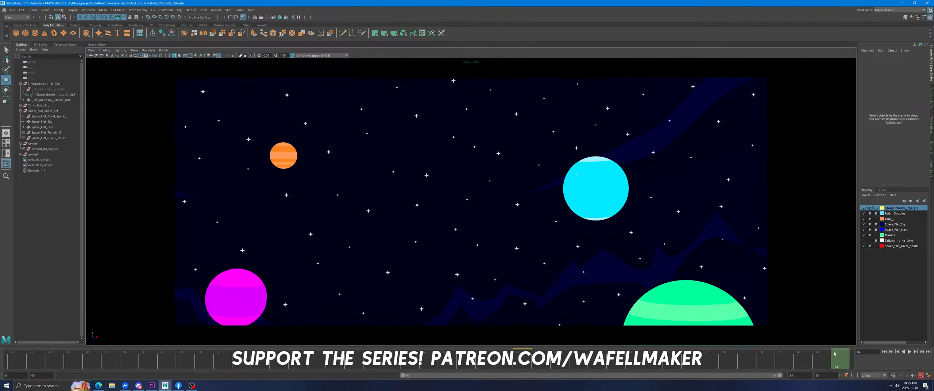
left_click_drag(534, 364, 579, 359)
Examine the eye and pupil controls on the close-up face at the two tumble poses.
scroll(598, 169, "up", 5)
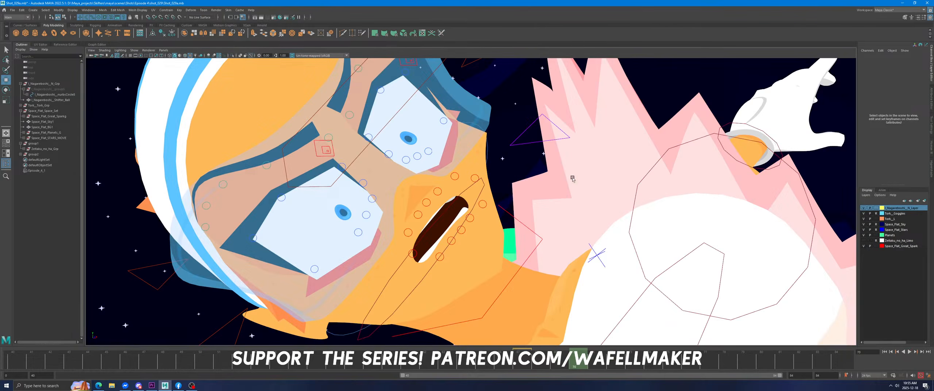
scroll(407, 120, "down", 3)
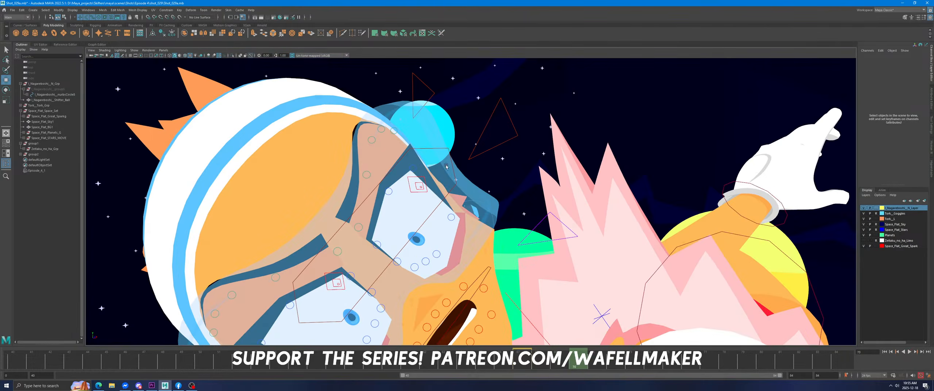
left_click(418, 183)
left_click(541, 359)
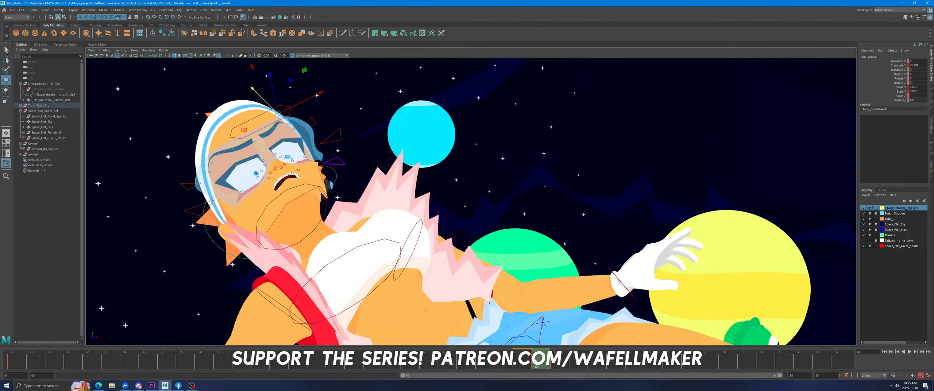
key("f")
scroll(485, 147, "down", 3)
scroll(485, 147, "down", 3)
left_click_drag(485, 148, 465, 215, "alt")
scroll(465, 215, "down", 4)
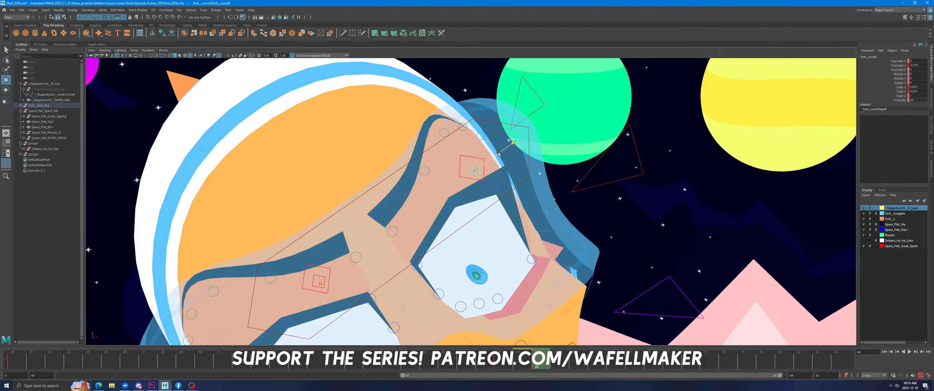
scroll(495, 177, "down", 3)
left_click(475, 186)
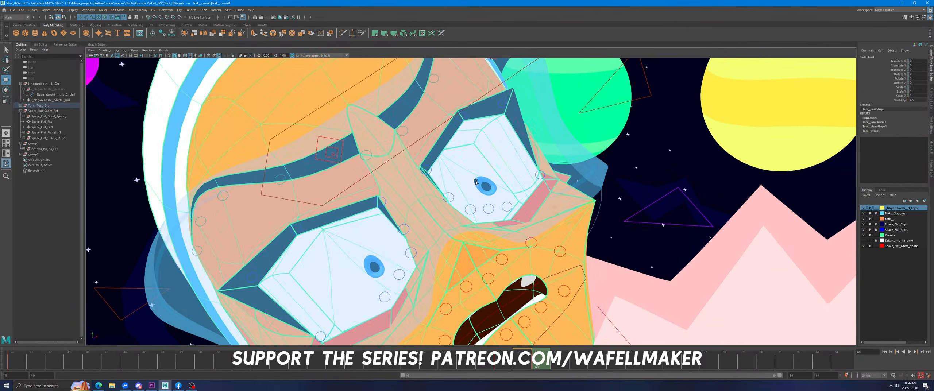
left_click(6, 90)
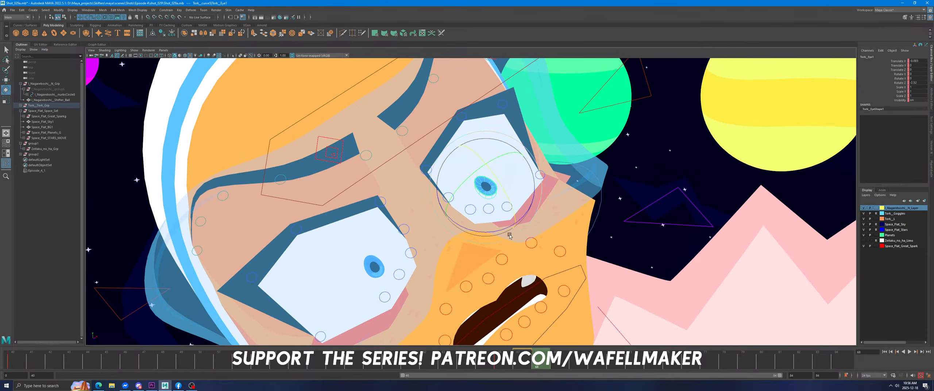
left_click(606, 174)
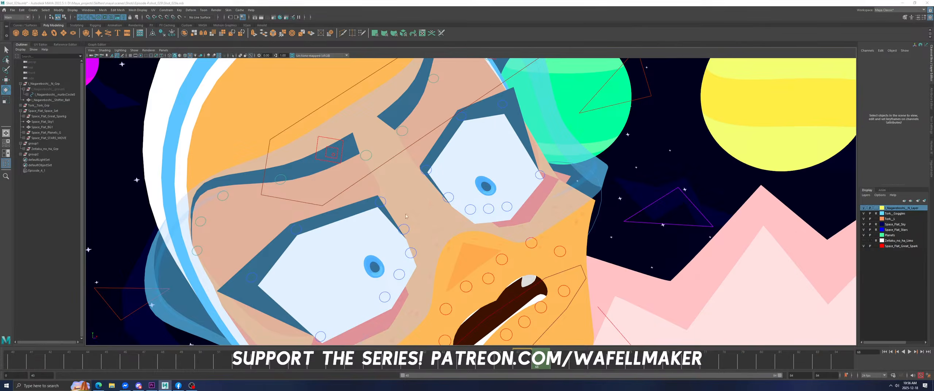
Play the full shot through the camera and scrub back to its first frame.
key("space")
key("space")
left_click_drag(546, 349, 591, 355)
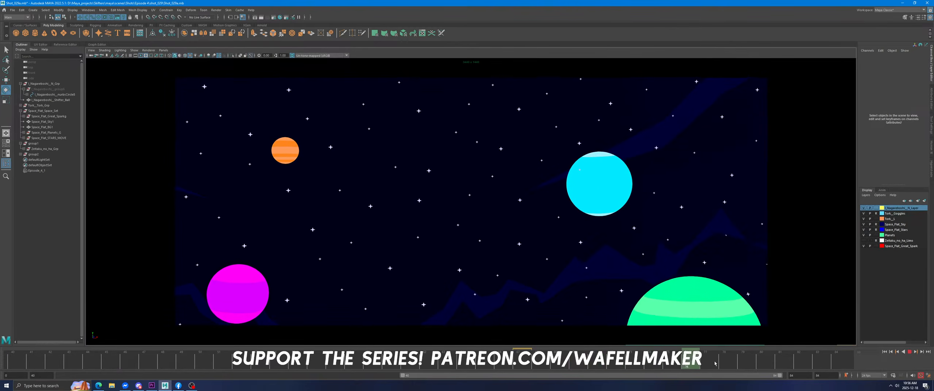
left_click_drag(824, 362, 17, 361)
Select the golf bag's parent group, key its pose at the first frame and play the shot.
key("space")
middle_click_drag(672, 196, 580, 251, "alt")
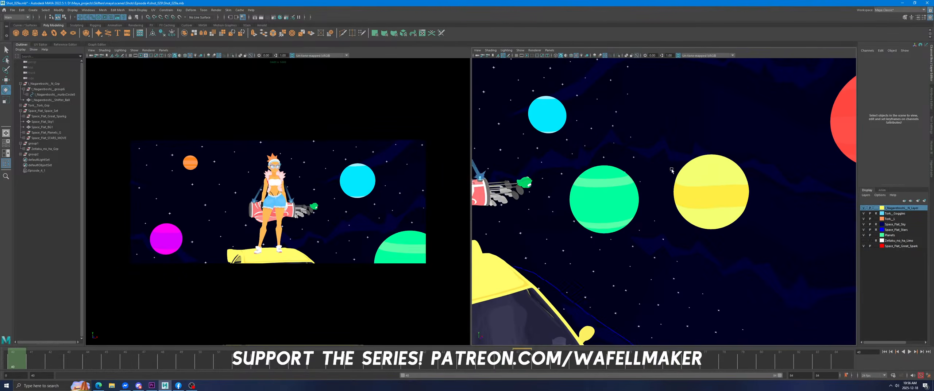
left_click(495, 193)
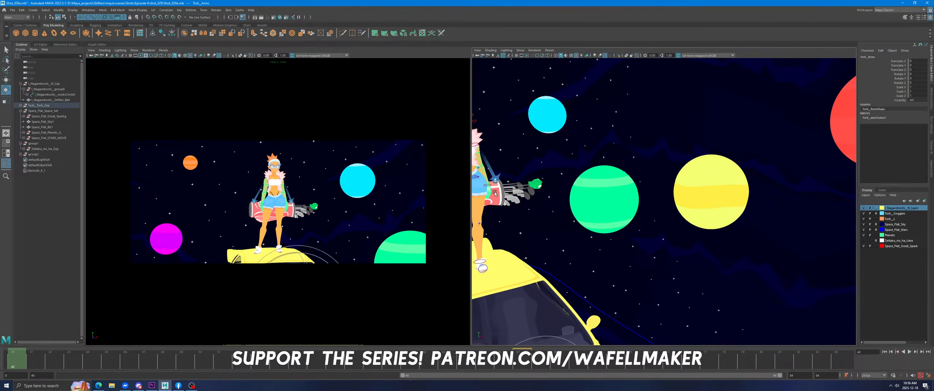
left_click(495, 193)
key("Up")
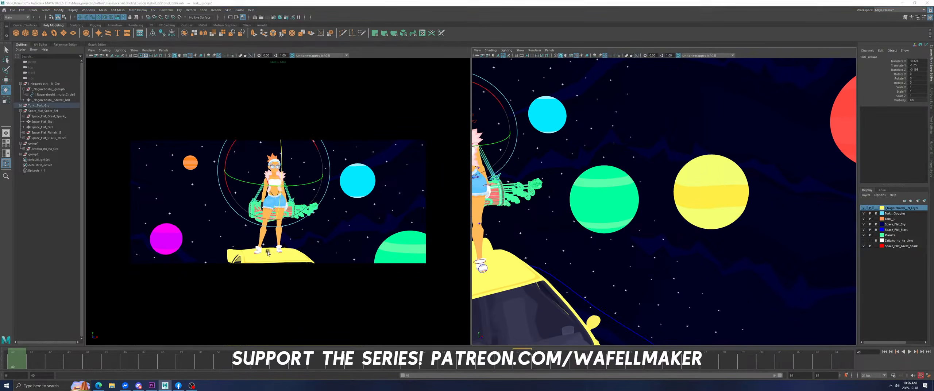
key("space")
key("s")
key("alt+v")
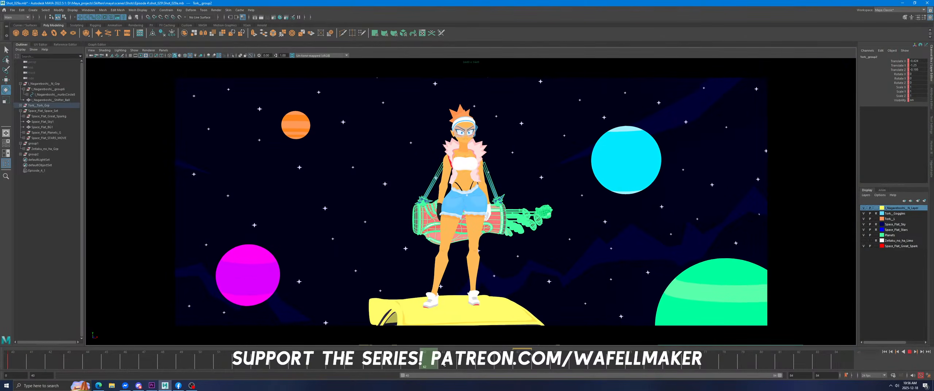
Rotate the golf bag on successive frames as the character leaves the car roof, following the body's motion.
mouse_move(524, 364)
left_mouse_down()
mouse_move(485, 367)
mouse_move(498, 365)
left_mouse_up()
left_click_drag(484, 162, 482, 175)
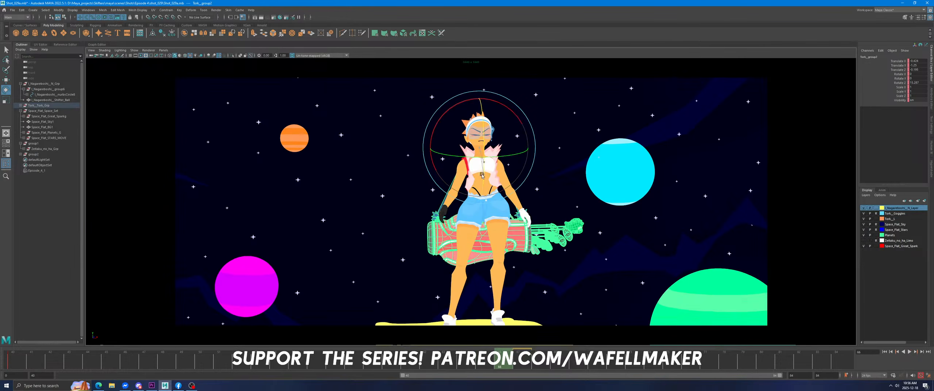
mouse_move(497, 367)
left_mouse_down()
mouse_move(484, 366)
mouse_move(498, 366)
left_mouse_up()
left_click_drag(470, 153, 478, 157)
left_click_drag(486, 364, 524, 364)
left_click_drag(538, 161, 501, 186)
left_click_drag(500, 362, 519, 361)
Rotate the golf bag behind the character at the mid-tumble pose, key it and replay the shot.
left_click(549, 363)
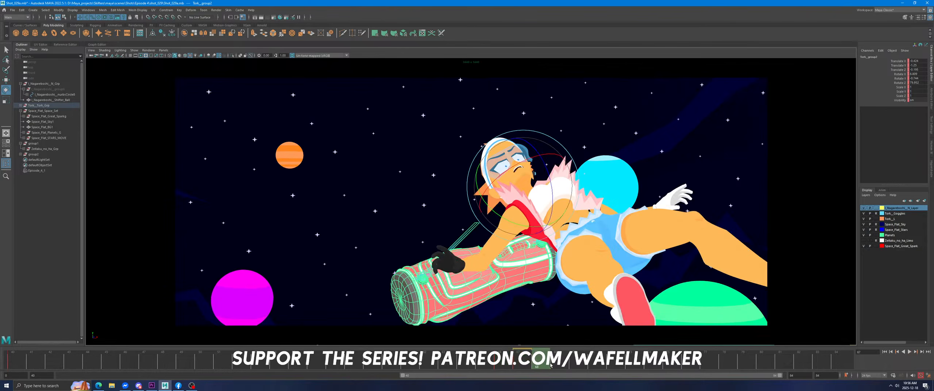
left_click_drag(535, 364, 543, 361)
mouse_move(556, 212)
left_mouse_down()
mouse_move(546, 190)
mouse_move(548, 203)
left_mouse_up()
key("s")
left_click(518, 355)
key("alt+v")
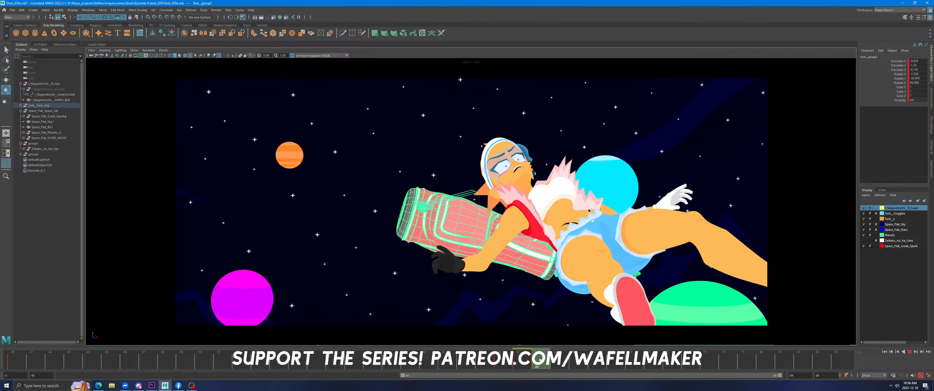
key("alt+v")
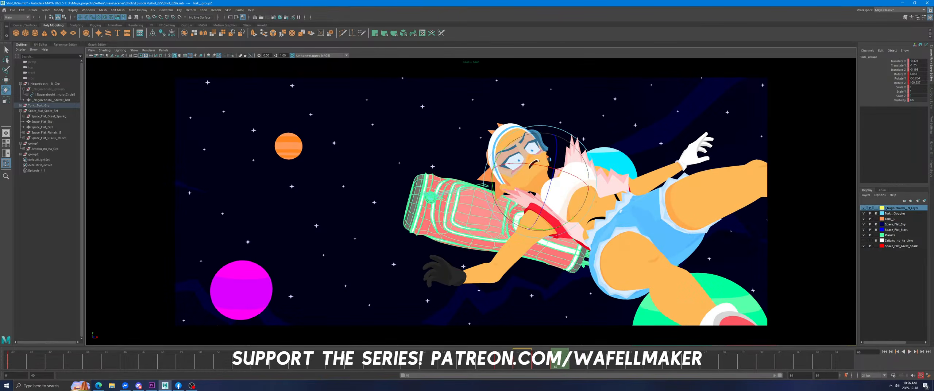
Rotate the golf bag on the two following tumble frames, scrub back through the motion and replay it.
left_click(578, 358)
left_click_drag(547, 197, 565, 204)
mouse_move(576, 358)
left_mouse_down()
mouse_move(559, 358)
mouse_move(577, 358)
left_mouse_up()
left_click_drag(567, 203, 562, 204)
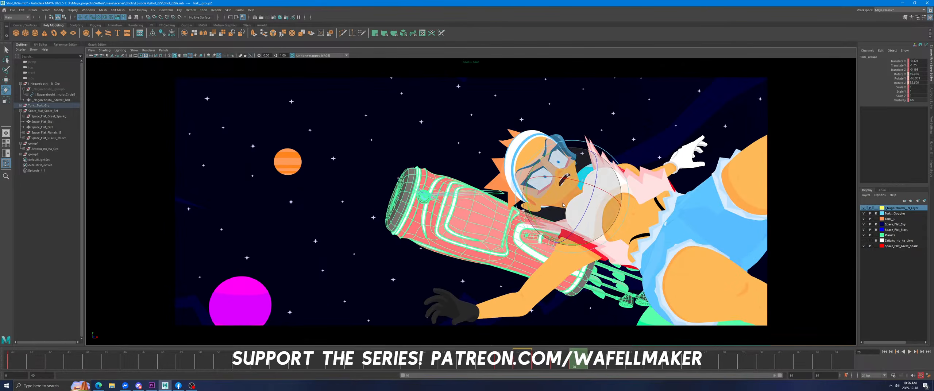
left_click(605, 366)
left_click_drag(623, 206, 619, 208)
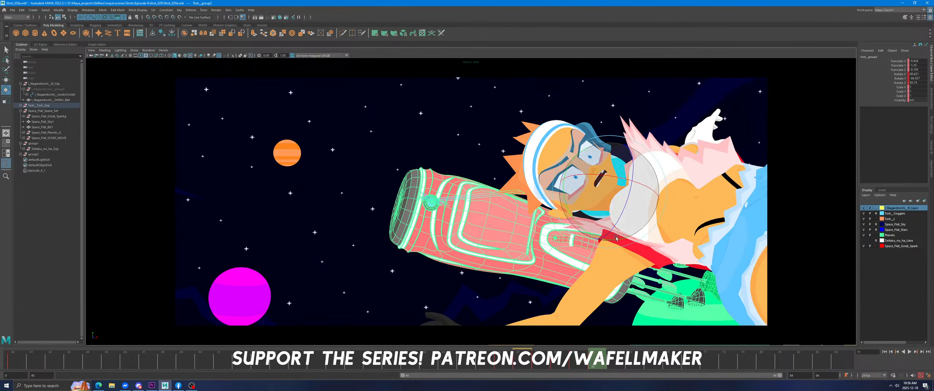
left_click_drag(621, 365, 486, 366)
left_click(910, 352)
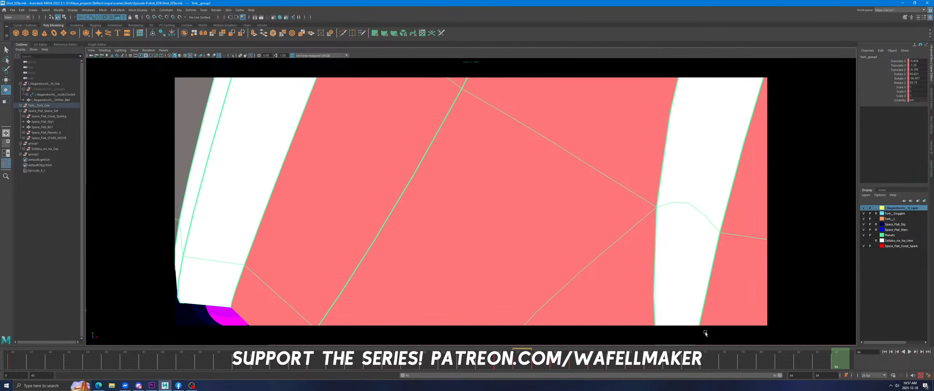
Refine the golf bag's rotation on the tumble frame after the mid-tumble pose and compare it with the neighbouring frame.
left_click_drag(498, 365, 555, 366)
left_click_drag(569, 169, 598, 171)
left_click(574, 362)
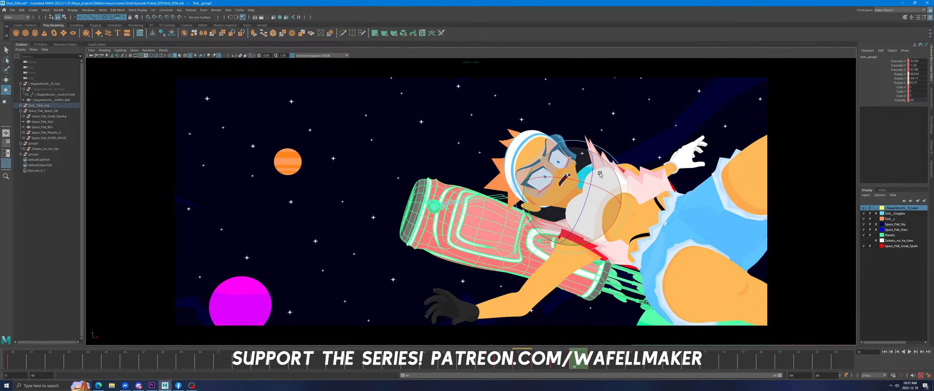
left_click(557, 359)
left_click_drag(557, 359, 575, 360)
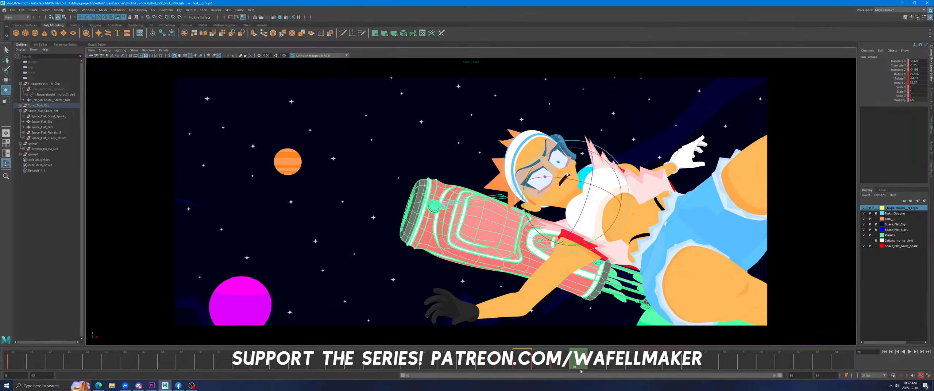
Rotate the golf bag as the head nears the camera, replay the motion and step through the closest frames.
left_click(596, 363)
left_click(614, 362)
left_click_drag(675, 193, 674, 219)
key("alt+v")
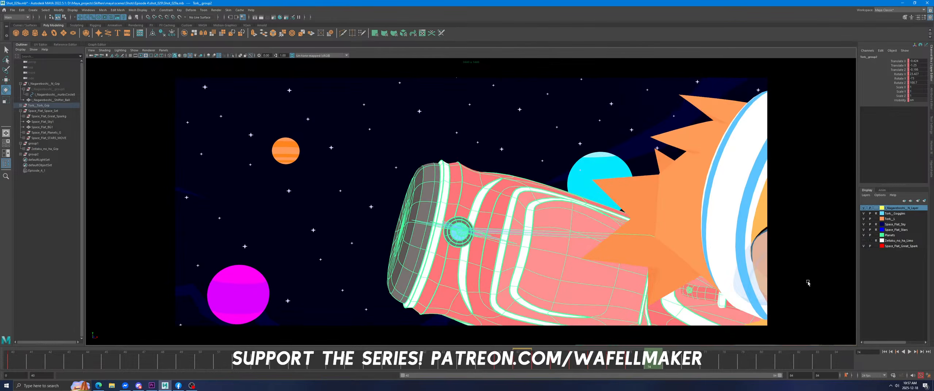
key("alt+comma")
key("alt+period")
key("alt+period")
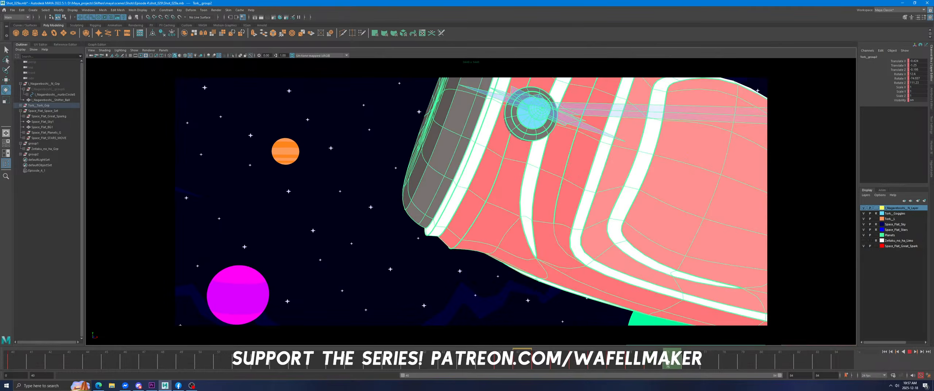
Adjust the golf bag's rotation and move it lower on the close camera-pass frame, comparing it with the previous frame.
key("space")
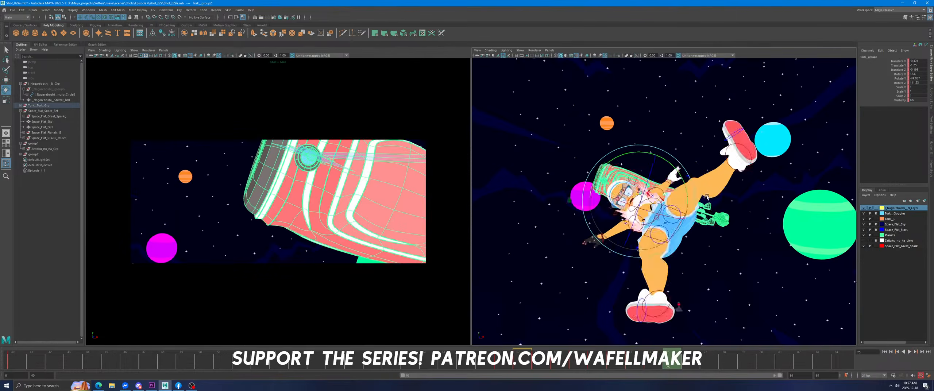
left_click_drag(685, 197, 686, 197)
key("w")
middle_click_drag(654, 248, 654, 254)
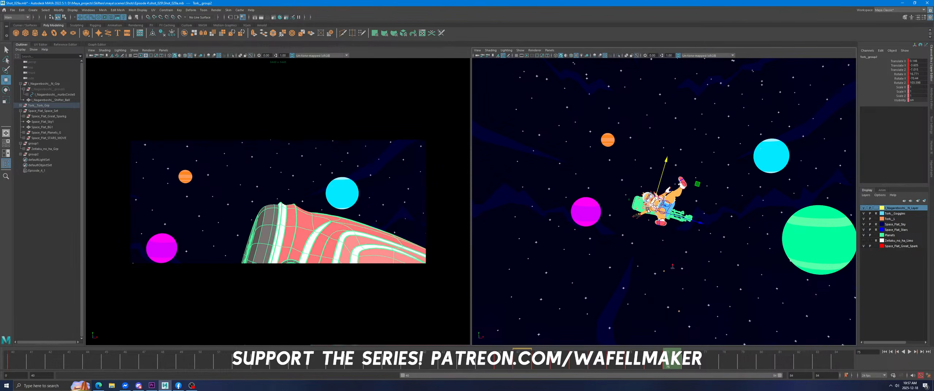
key("alt+comma")
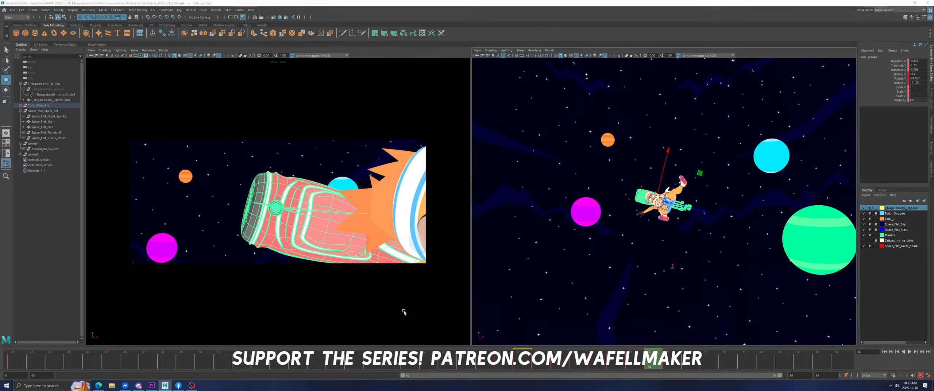
Move the golf bag completely out of the camera's view on the frame after the close pass and replay the shot.
key("space")
left_click(668, 365)
left_click_drag(671, 365, 684, 365)
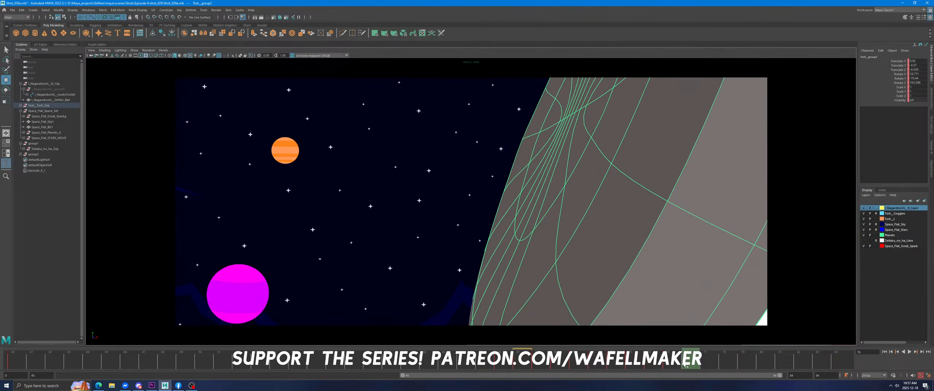
key("space")
left_click_drag(653, 260, 665, 310)
key("space")
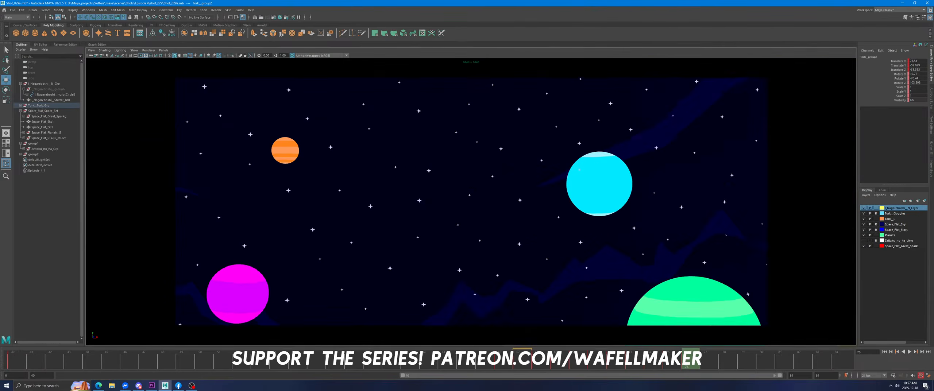
left_click(484, 364)
left_click(909, 352)
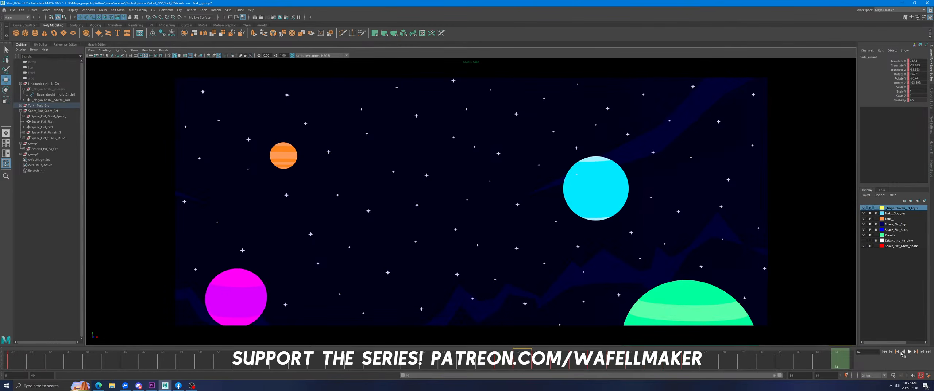
Reposition the golf bag on its exit frame so only its end shows at the camera frame's right edge, and replay.
left_click(643, 359)
mouse_move(642, 359)
left_mouse_down()
mouse_move(708, 363)
mouse_move(653, 361)
mouse_move(688, 361)
left_mouse_up()
left_click(690, 364, "shift")
middle_click_drag(698, 263, 705, 380)
mouse_move(689, 362)
left_mouse_down()
mouse_move(671, 361)
mouse_move(689, 361)
left_mouse_up()
middle_click_drag(565, 288, 753, 188)
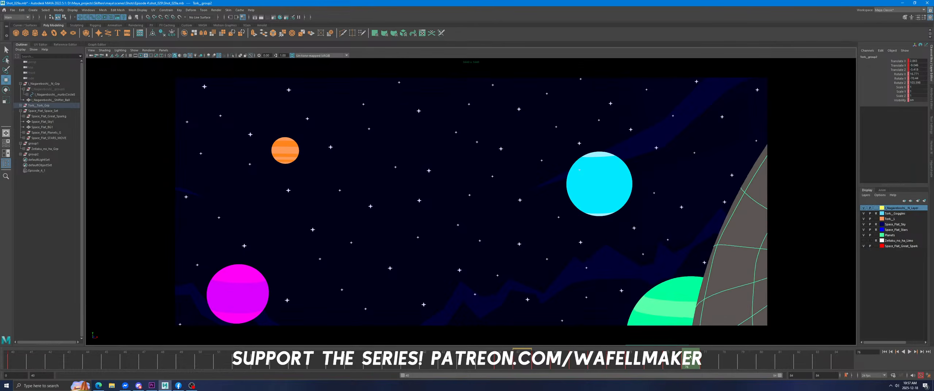
key("alt+v")
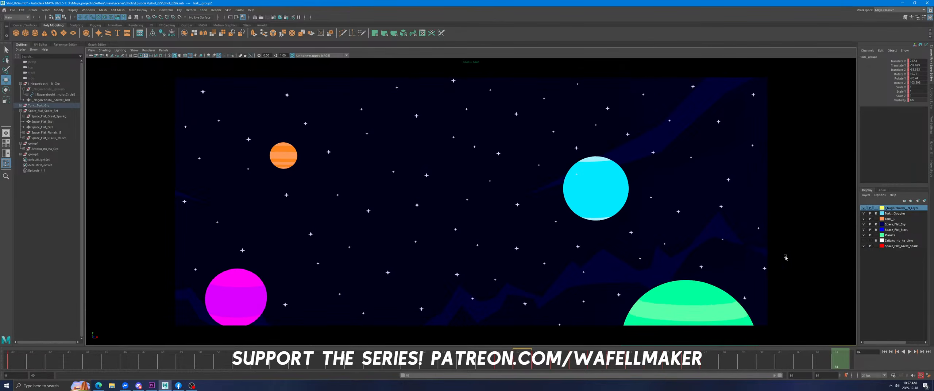
Deselect the golf bag and play the full shot through the camera.
left_click(775, 247)
left_click(909, 353)
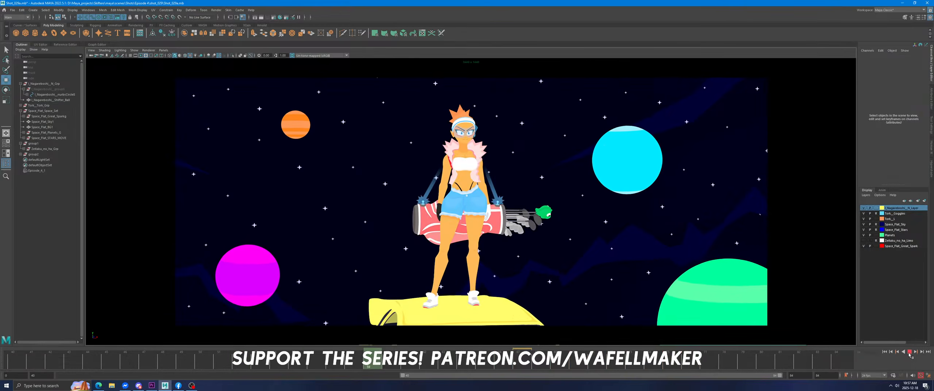
left_click(909, 353)
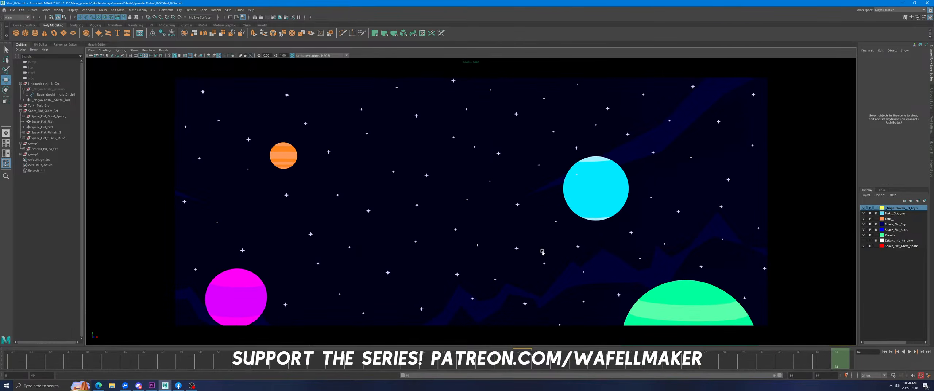
Playblast the shot, enlarge the video player and watch the clip again.
right_click(712, 363)
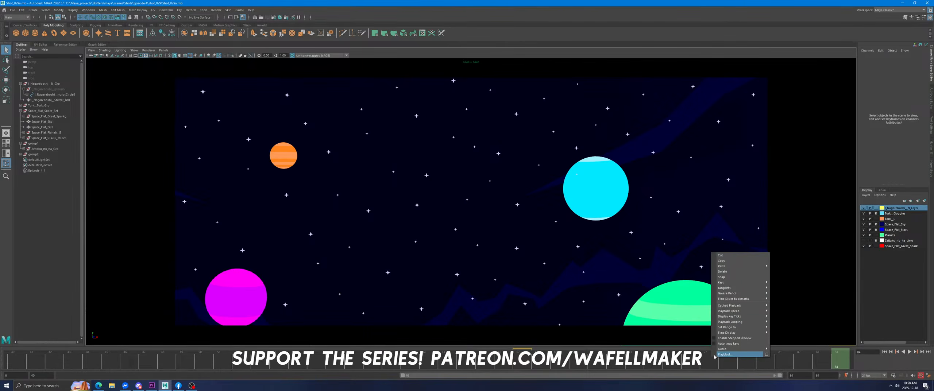
left_click(715, 354)
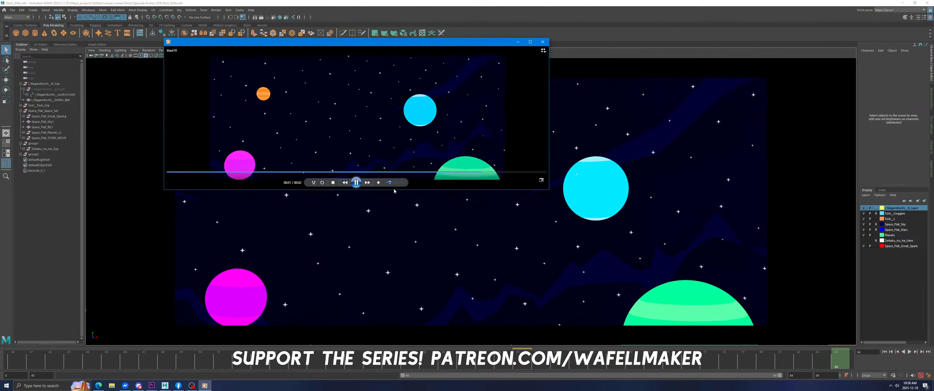
left_click_drag(393, 191, 393, 270)
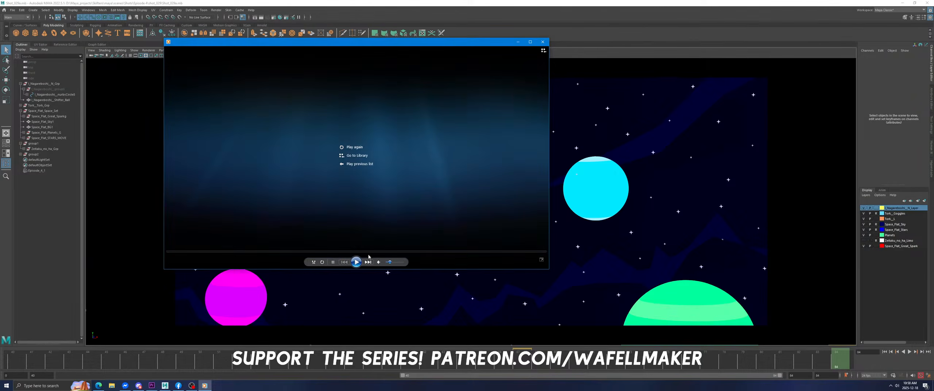
left_click(357, 262)
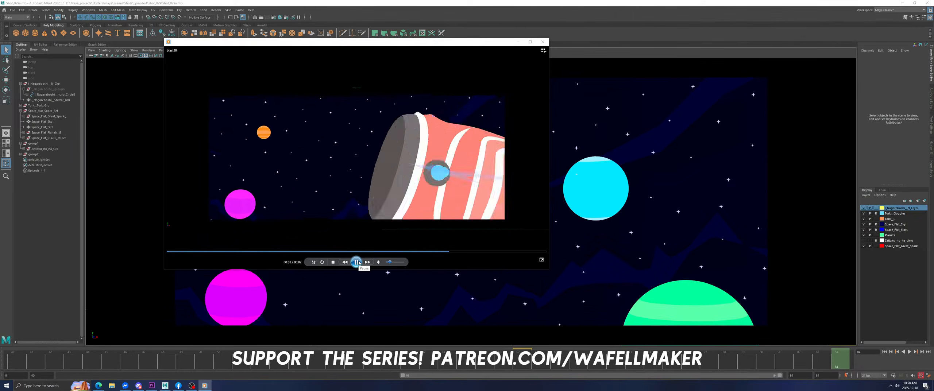
left_click(542, 41)
Reselect the golf bag's parent group and delete its keys across the frames following the mid-tumble pose.
left_click_drag(461, 356, 540, 357)
key("space")
left_click(653, 192)
key("Up")
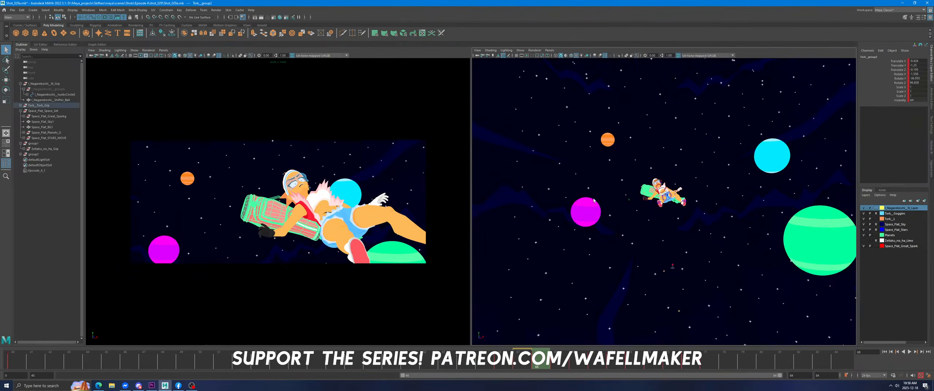
key("space")
left_click(555, 353)
left_click_drag(574, 361, 619, 363, "shift")
right_click(595, 361)
left_click(622, 276)
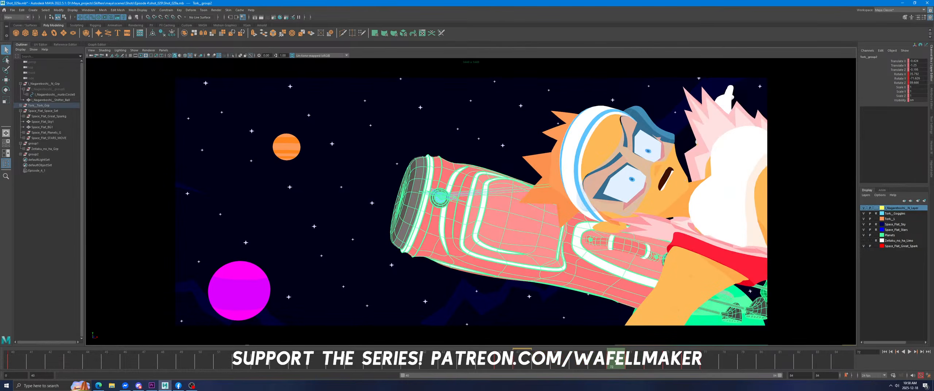
Rotate the golf bag anew on the cleared tumble frames and replay the shot to check its swing.
key("e")
key("alt+v")
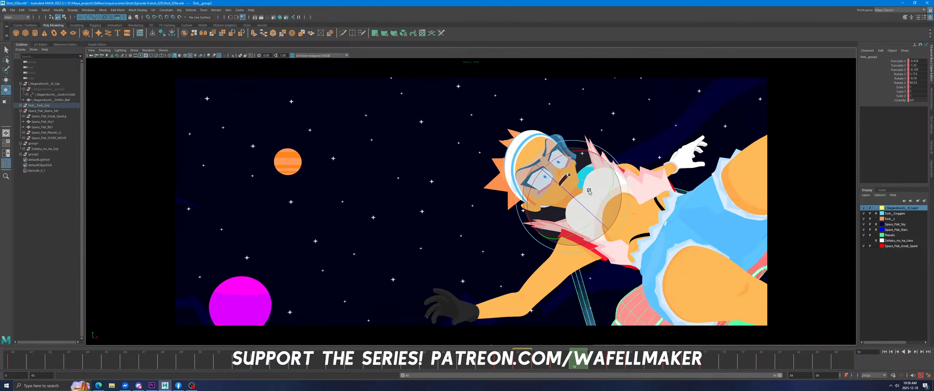
key("alt+v")
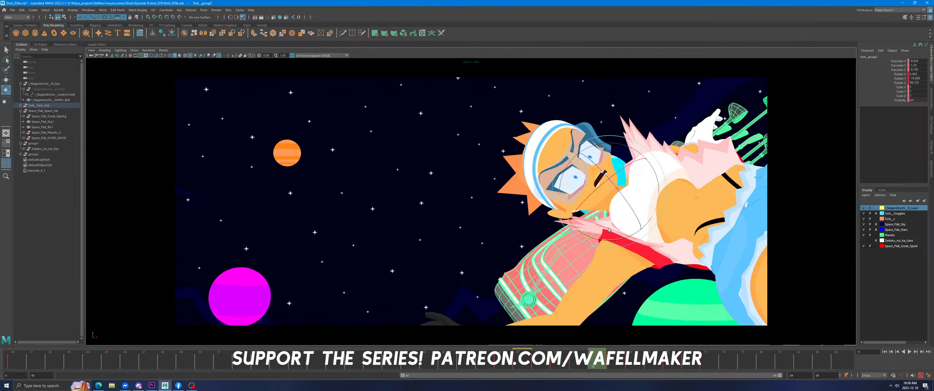
left_click_drag(621, 364, 485, 362)
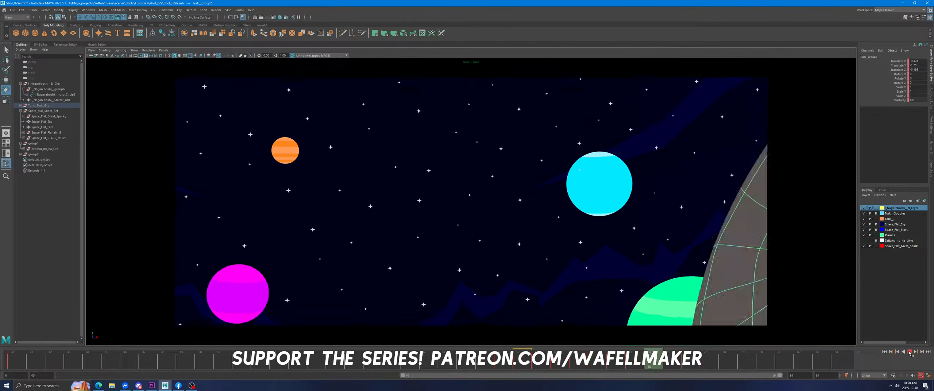
key("alt+v")
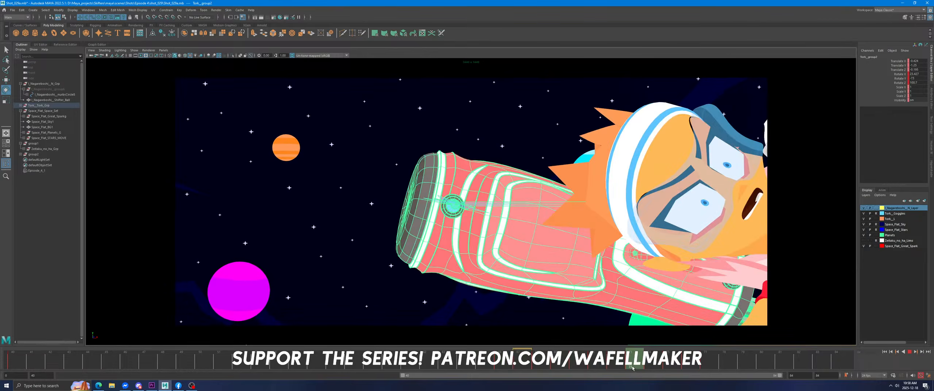
left_click(909, 352)
Delete the golf bag's key on one tumble frame, rotate the bag on the next frame and replay.
left_click(568, 361)
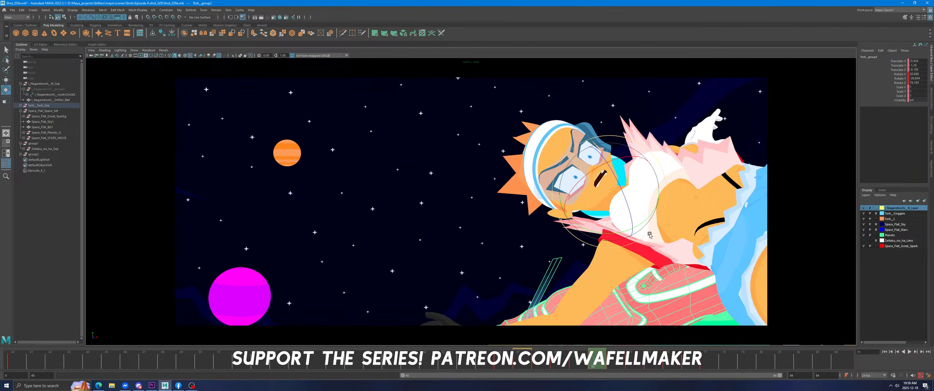
right_click(605, 360)
left_click(627, 275)
left_click_drag(653, 205, 636, 216)
key("alt+v")
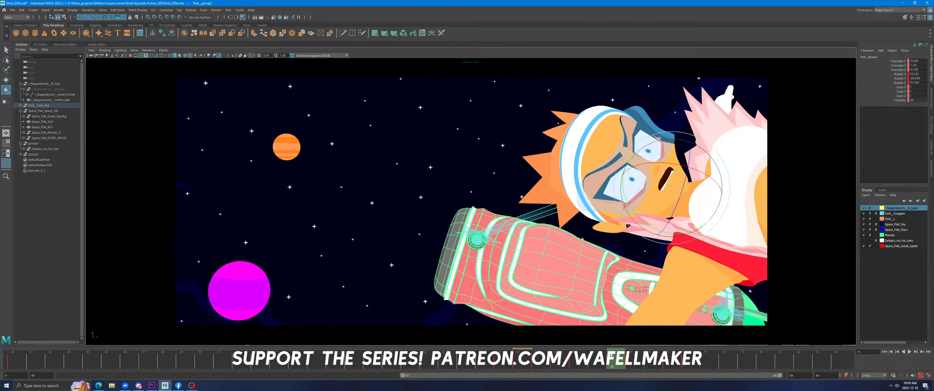
Delete the golf bag's latest rotation key, rotate the bag lower beneath the head on that frame and replay.
right_click(623, 359)
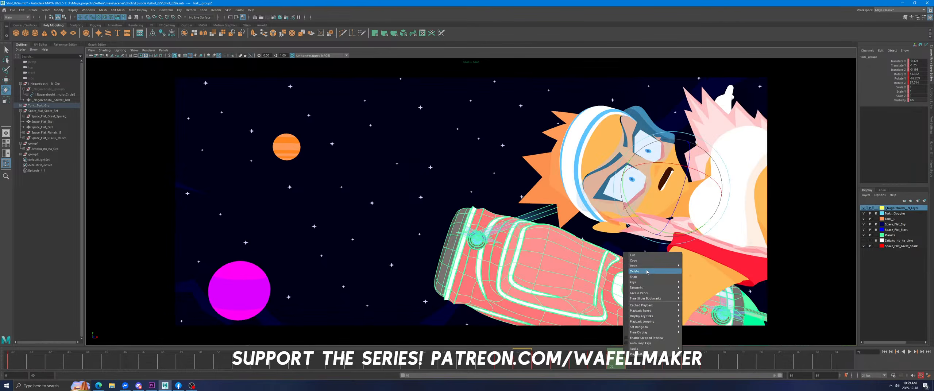
left_click(647, 272)
key("alt+v")
left_click_drag(631, 357, 623, 356)
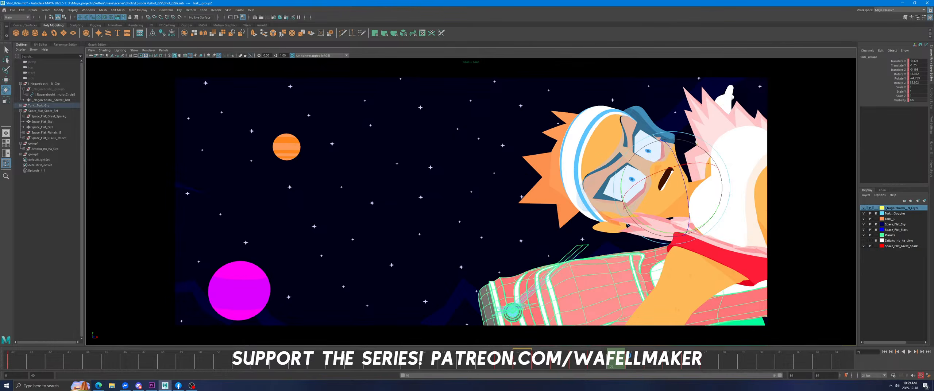
mouse_move(683, 193)
left_mouse_down()
mouse_move(695, 178)
mouse_move(692, 188)
left_mouse_up()
key("alt+v")
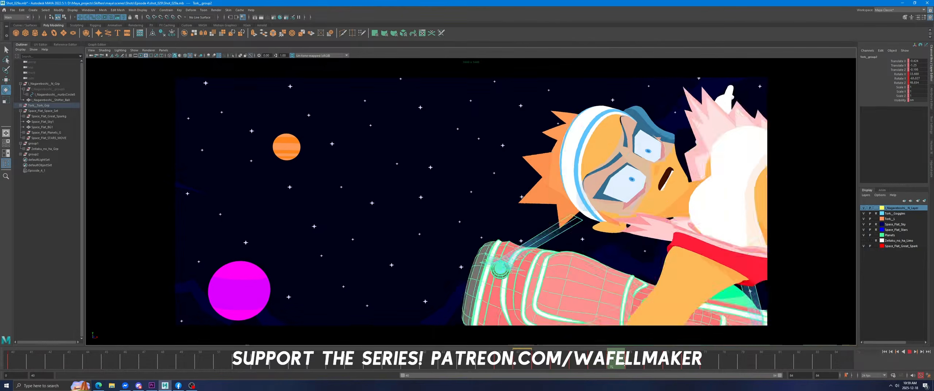
Try rotating the golf bag group at successive frames so it follows the character tumbling toward the camera.
mouse_move(713, 199)
left_mouse_down()
mouse_move(717, 211)
mouse_move(726, 205)
left_mouse_up()
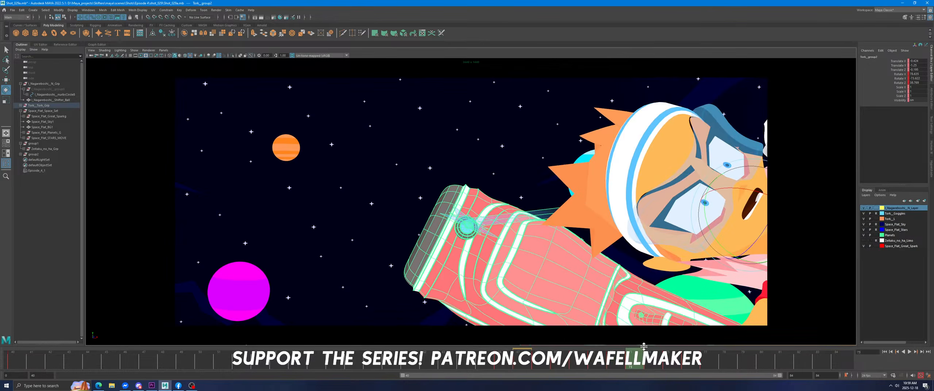
left_click_drag(623, 354, 652, 356)
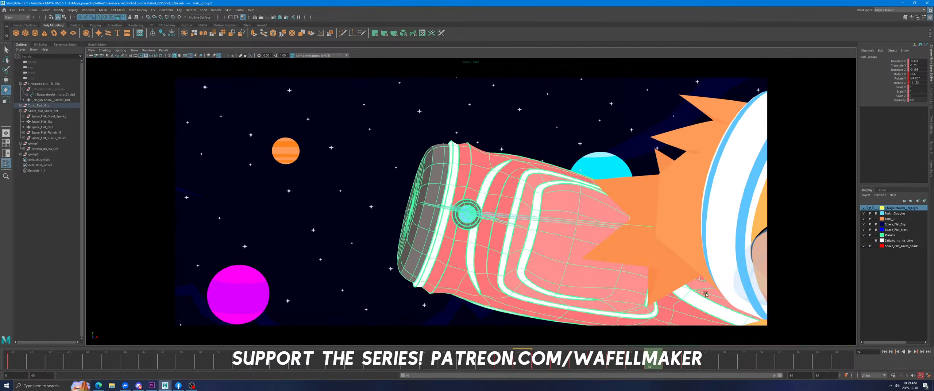
middle_click_drag(174, 140, 157, 215)
left_click_drag(635, 356, 653, 355)
Try moving the golf bag group slightly upward at the frame where the character's head fills the camera view.
key("space")
left_click(6, 90)
right_click(512, 359)
left_click(520, 282)
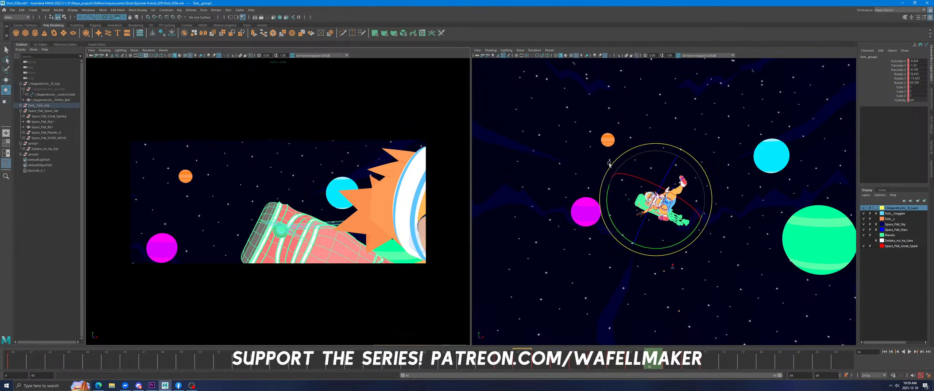
left_click(5, 81)
left_click_drag(671, 162, 675, 156)
Try deleting the golf bag group's key at the frame where the bag opening fills the camera view.
key("space")
left_click_drag(640, 359, 668, 359)
right_click(678, 359)
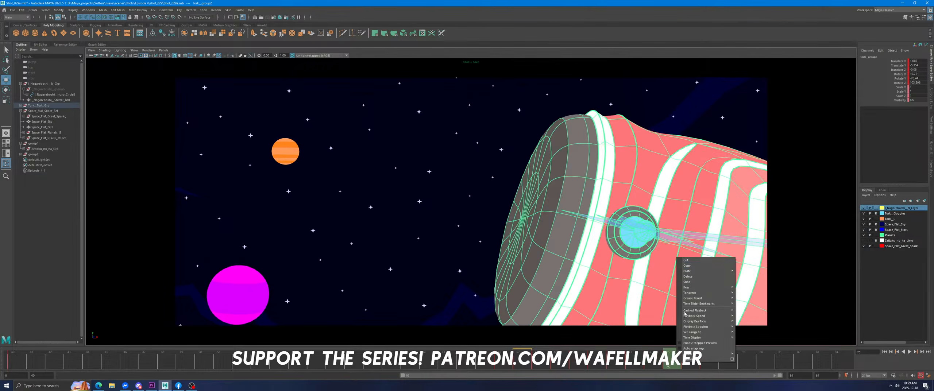
left_click(696, 277)
Try shifting the golf bag group over the final frames so it flies past the camera after the character.
key("space")
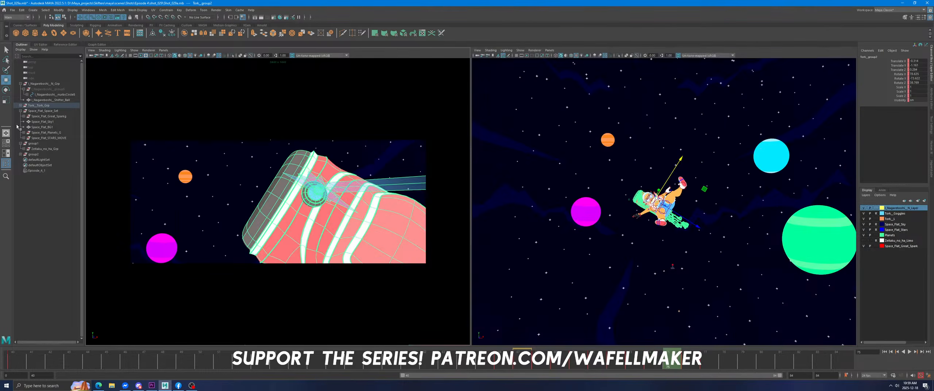
left_click_drag(658, 203, 661, 204)
middle_click_drag(330, 252, 517, 333)
key("space")
left_click_drag(658, 360, 672, 366)
left_click(686, 359)
middle_click_drag(623, 262, 696, 184)
left_click_drag(702, 357, 723, 359)
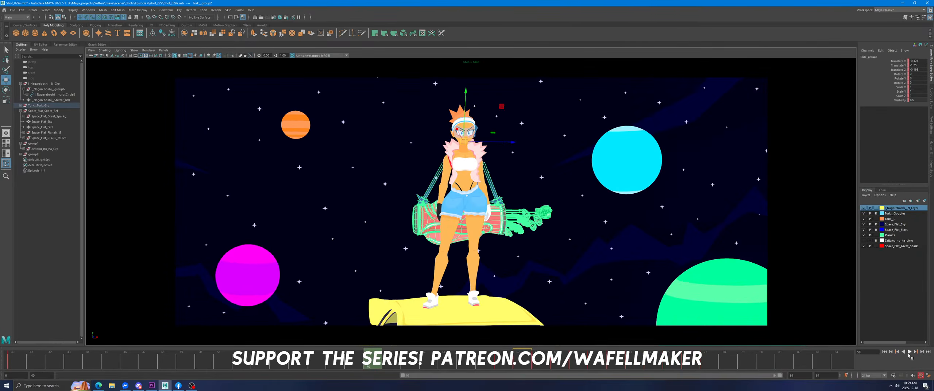
Play back the animation and render a playblast to review the revised golf bag motion.
left_click(909, 352)
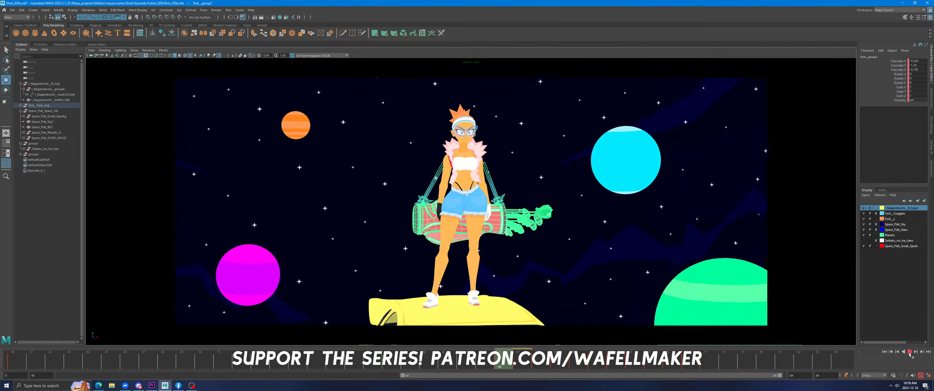
right_click(687, 351)
left_click(691, 349)
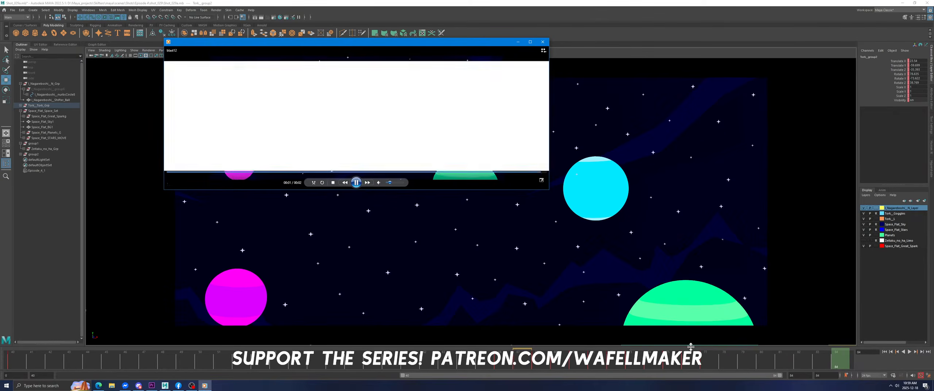
left_click(547, 42)
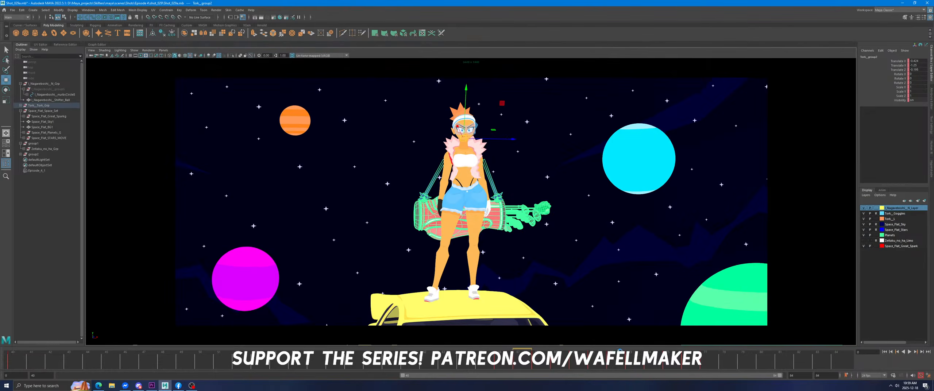
Save the scene as a new version named Shot_029b.mb in the shot folder.
mouse_move(658, 358)
left_mouse_down()
mouse_move(680, 358)
mouse_move(667, 359)
left_mouse_up()
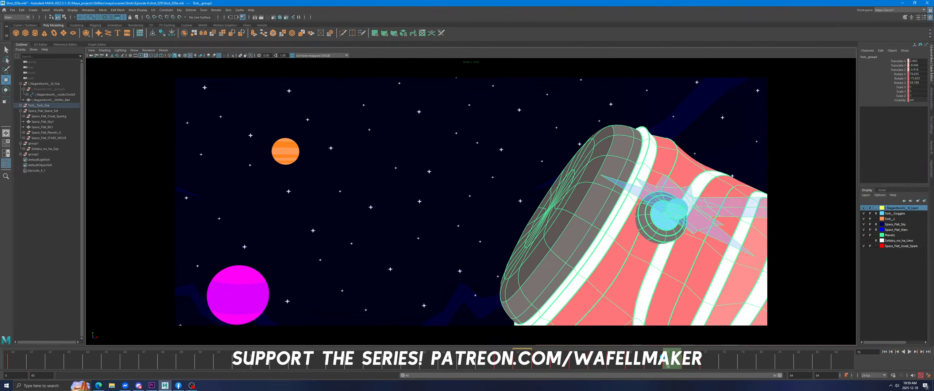
left_click(13, 10)
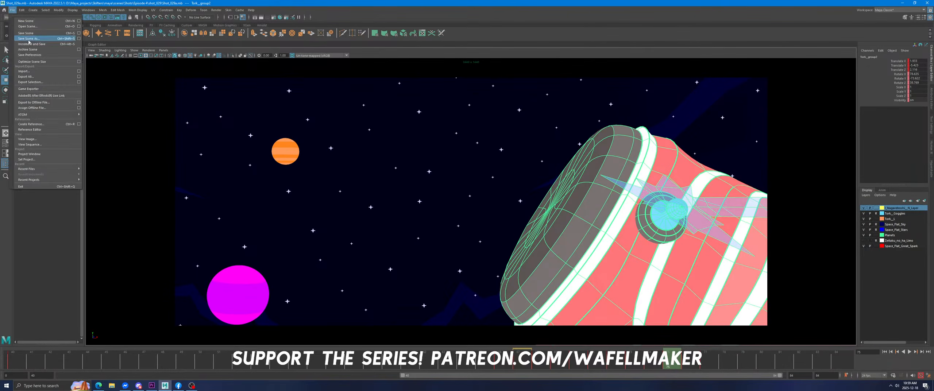
left_click(30, 38)
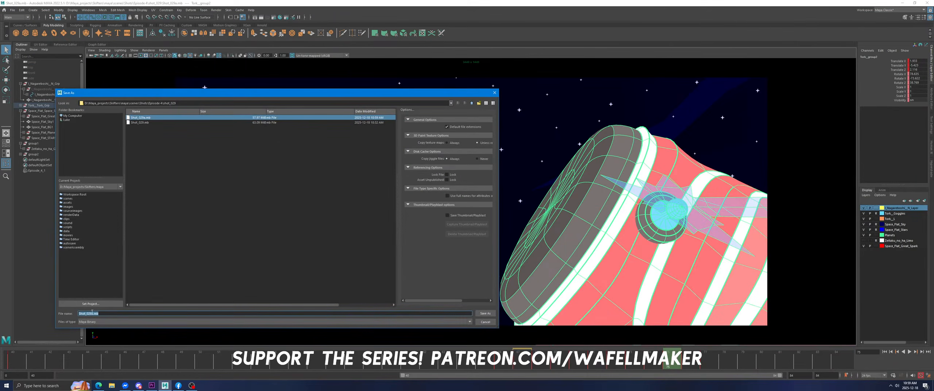
key("Return")
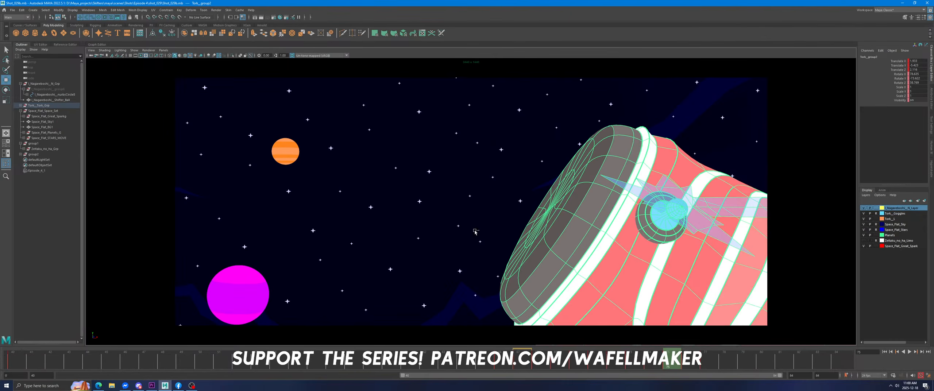
Undo the series of recent rotation, position and keyframe edits on the golf bag group.
key("ctrl+z")
key("ctrl+z")
key("ctrl+z")
key("ctrl+z")
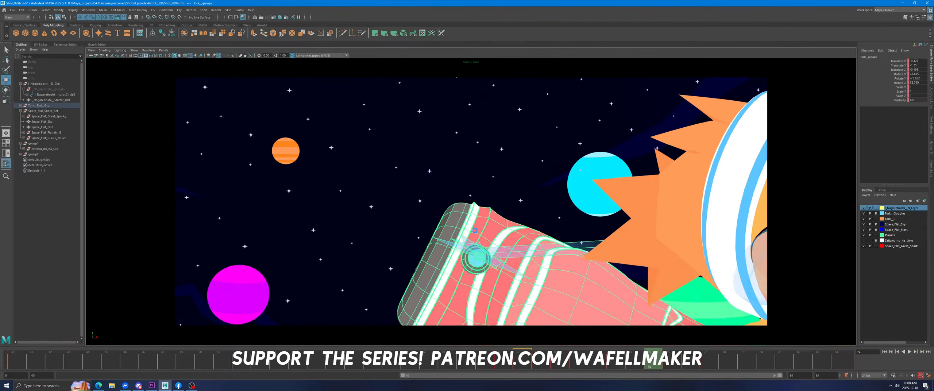
key("ctrl+z")
key("ctrl+z")
key("ctrl+z")
key("ctrl+z")
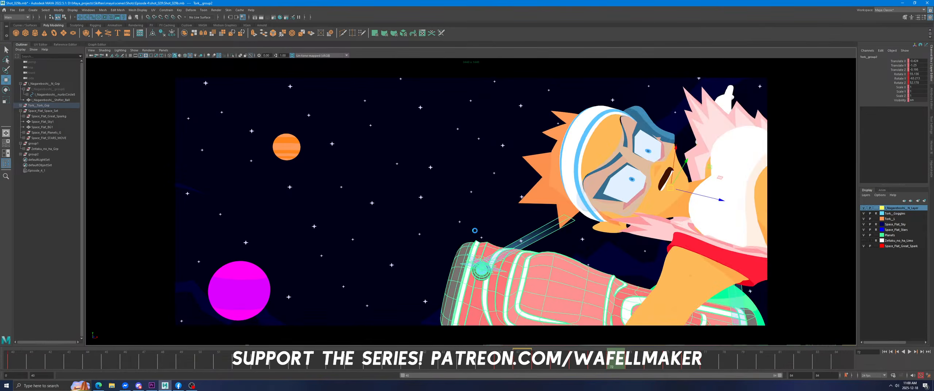
key("ctrl+z")
key("ctrl+z")
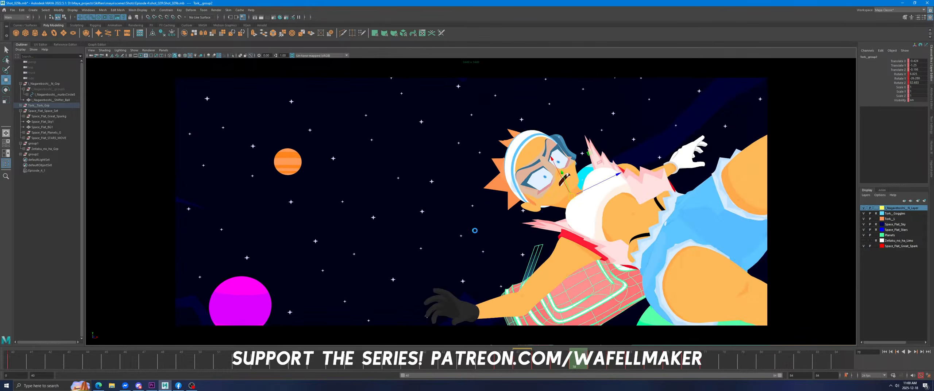
key("ctrl+z")
key("ctrl+z")
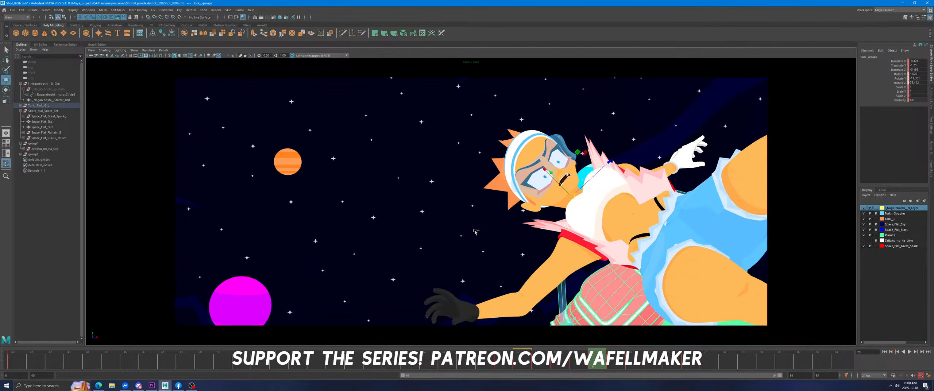
key("ctrl+z")
key("ctrl+z")
key("ctrl+z")
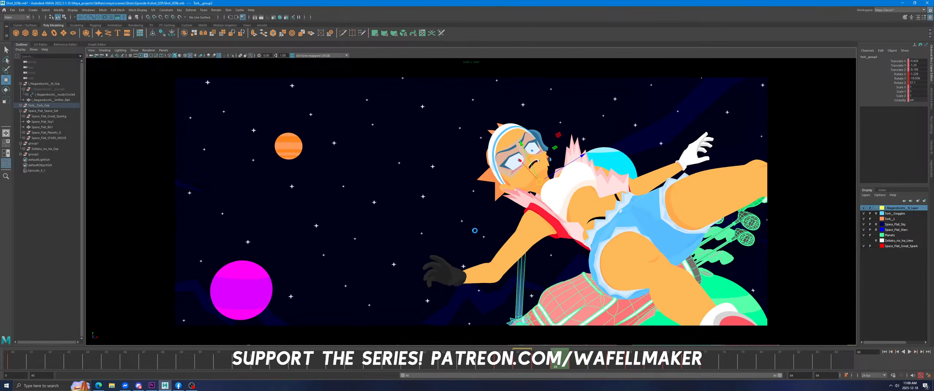
key("ctrl+z")
key("ctrl+z")
key("ctrl+z")
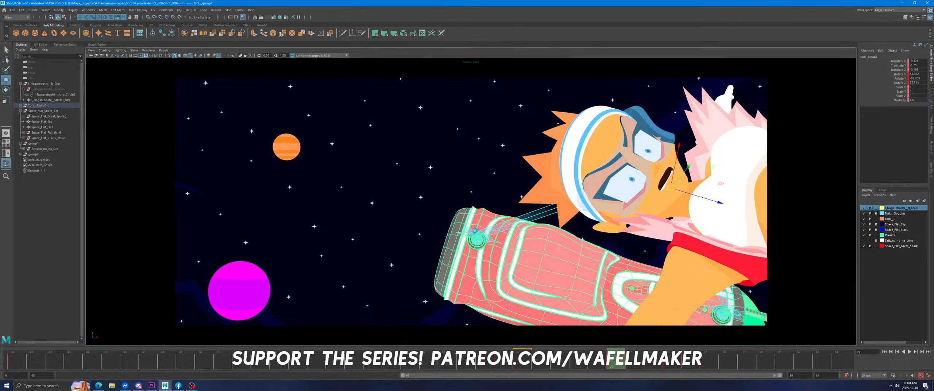
key("ctrl+z")
key("ctrl+z")
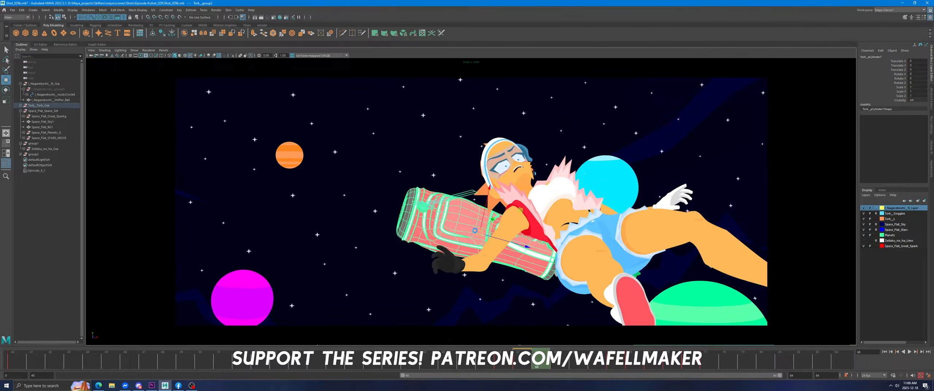
key("ctrl+z")
key("ctrl+z")
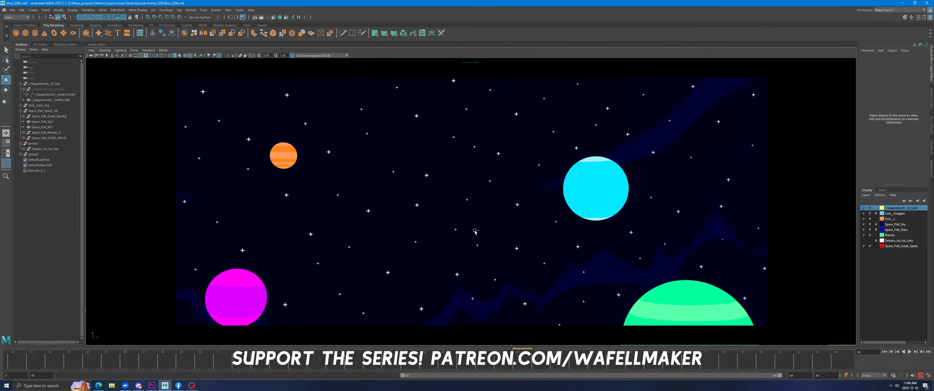
key("ctrl+z")
key("ctrl+z")
Play back the restored animation, then render a playblast and watch it in an enlarged player window.
key("alt+v")
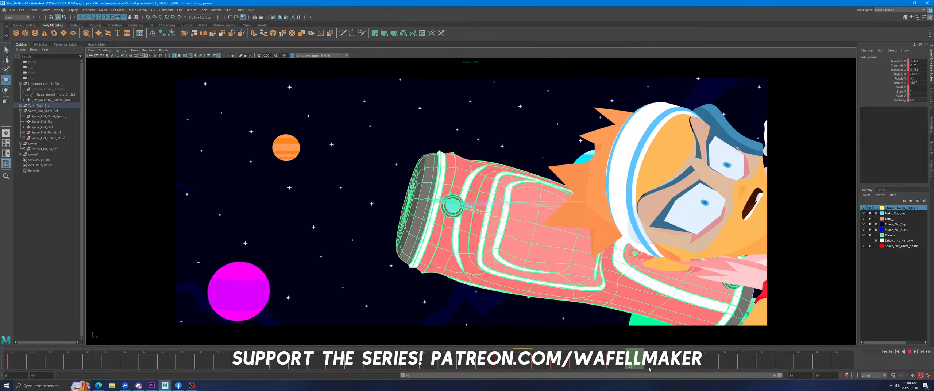
right_click(759, 362)
left_click(760, 362)
right_click(764, 358)
left_click(776, 356)
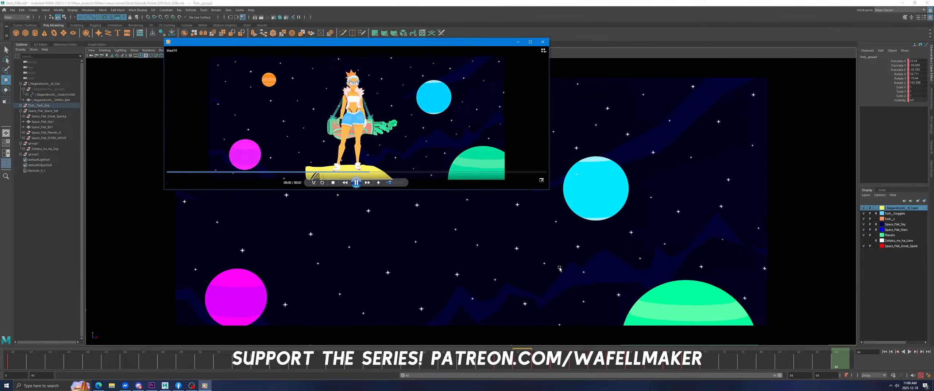
left_click_drag(489, 192, 489, 272)
left_click(356, 264)
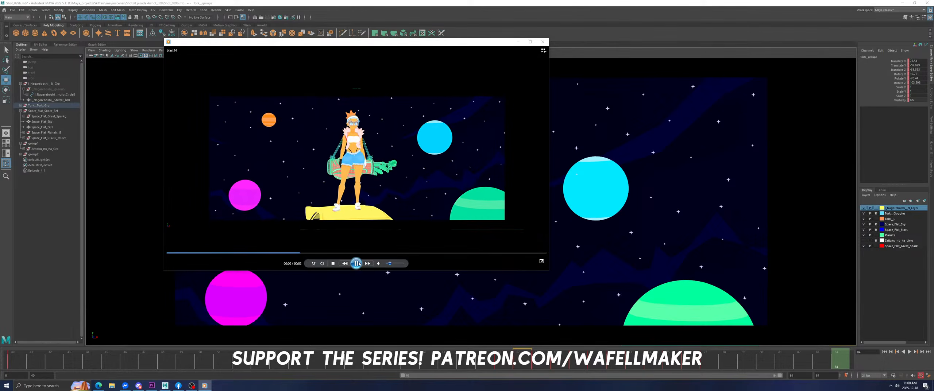
left_click(542, 42)
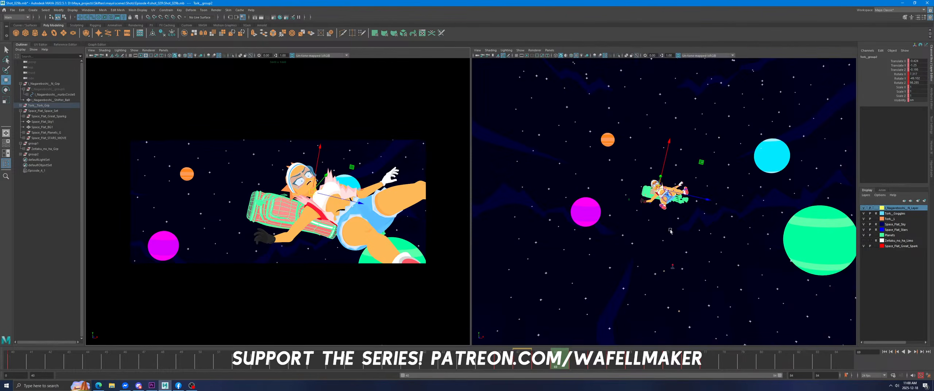
Select the character's hips control and review the tumble toward the camera by playing and scrubbing the animation.
left_click(669, 200)
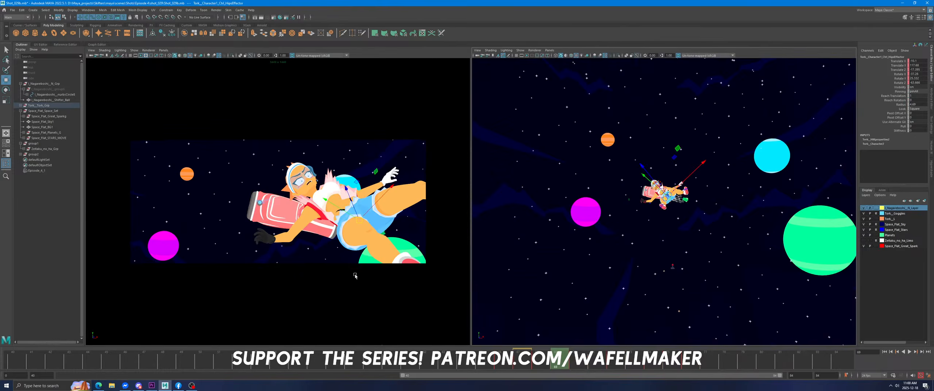
key("space")
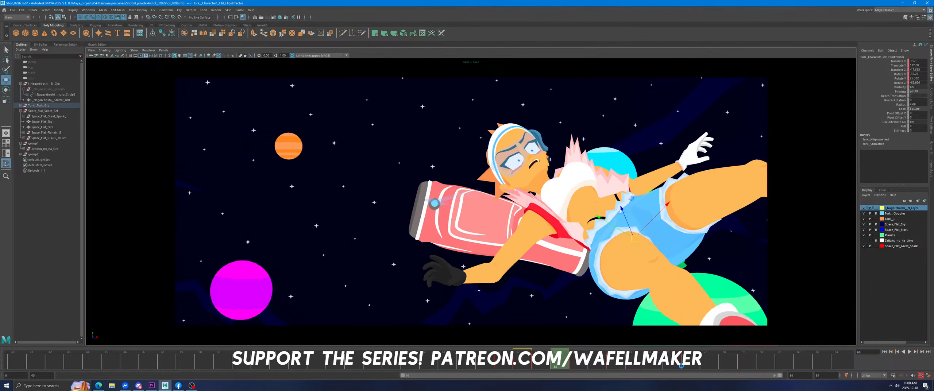
key("alt+v")
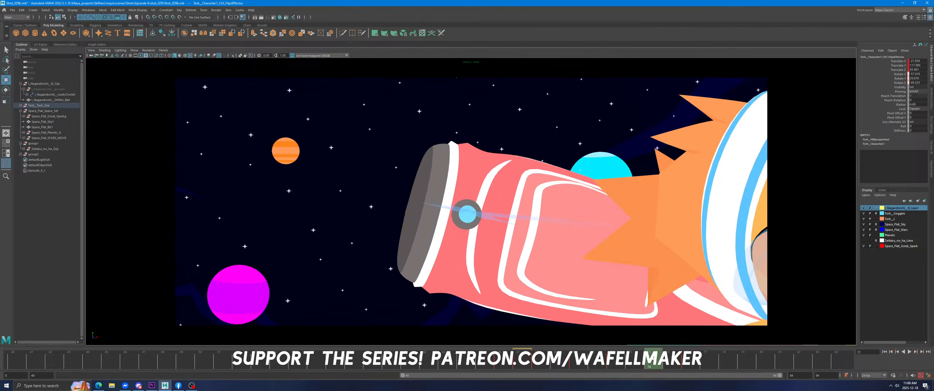
left_click(493, 358)
left_click_drag(493, 357, 904, 351)
left_click(908, 351)
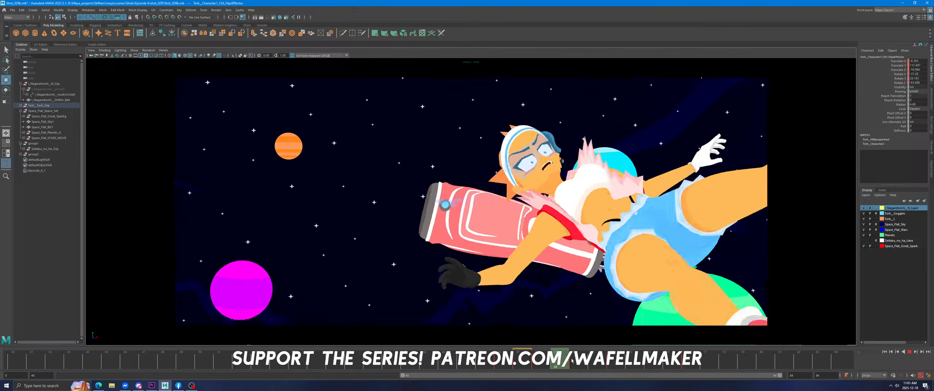
mouse_move(693, 365)
left_mouse_down()
mouse_move(476, 359)
mouse_move(695, 364)
left_mouse_up()
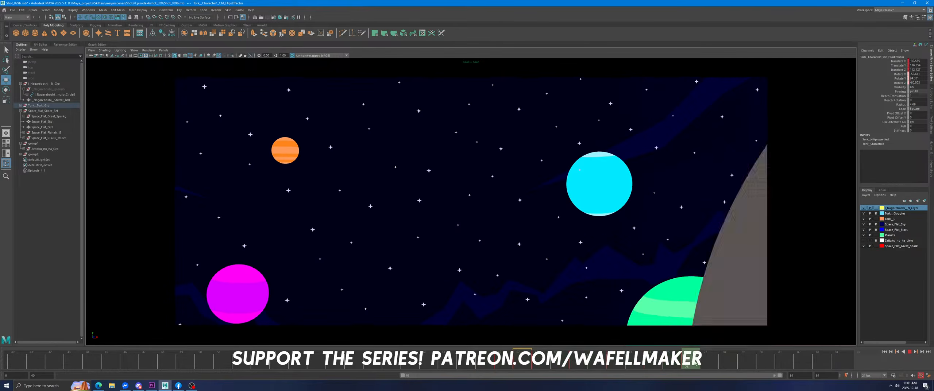
Extend the playback range to the full animation, show the white rooftop layer, and playblast the shot for review.
right_click(781, 359)
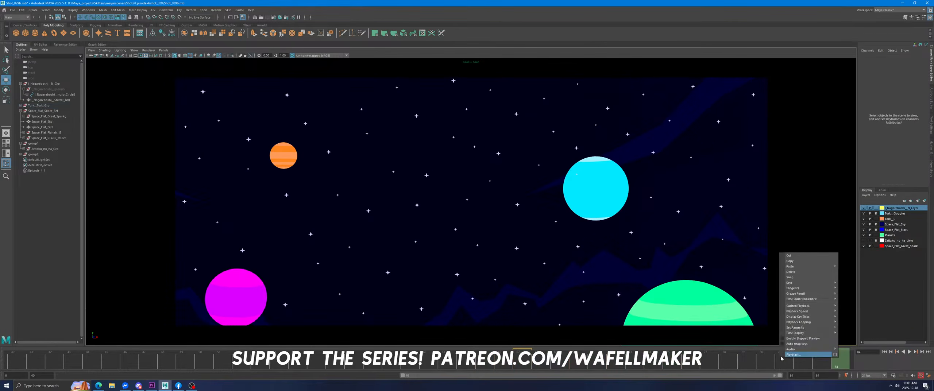
double_click(717, 376)
key("alt+v")
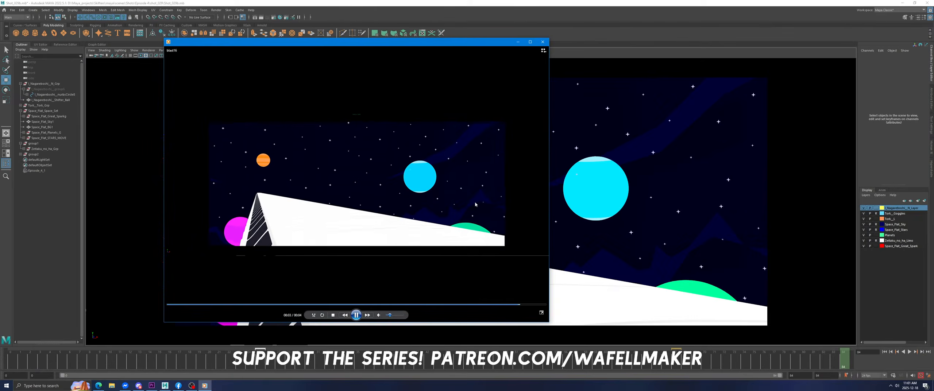
left_click(358, 315)
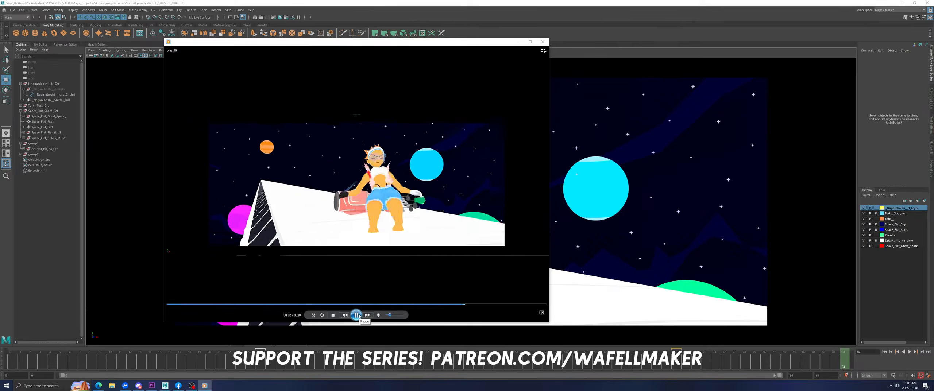
left_click(543, 41)
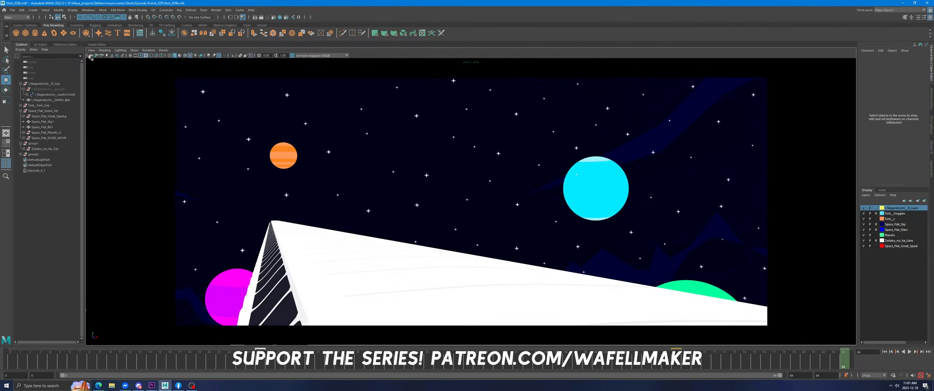
Select the shot camera and play back the full-length shot with the rooftop visible.
left_click(91, 56)
left_click(515, 360)
key("alt+v")
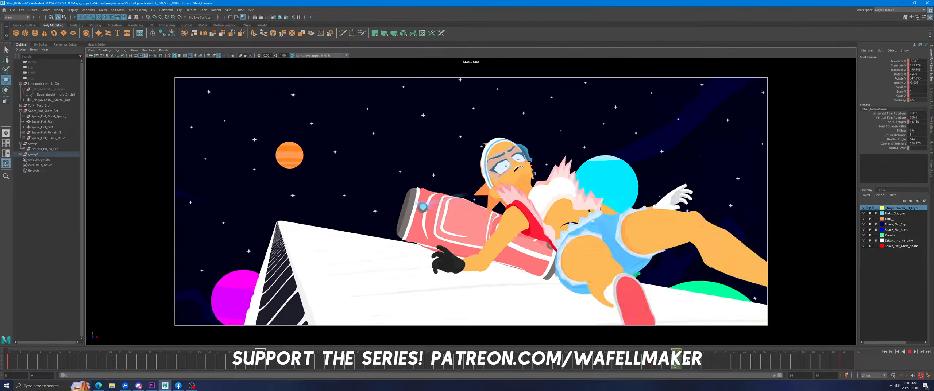
Select group2 and review its motion, marking the keyframes around the character's close pass by the camera and playing the animation.
left_click(33, 154)
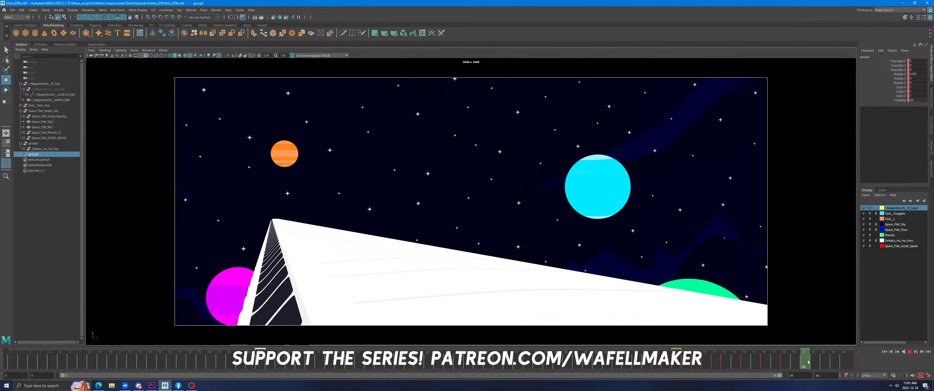
left_click_drag(793, 361, 818, 367, "shift")
key("alt+v")
left_click(734, 363)
left_click_drag(725, 362, 696, 359, "shift")
key("alt+v")
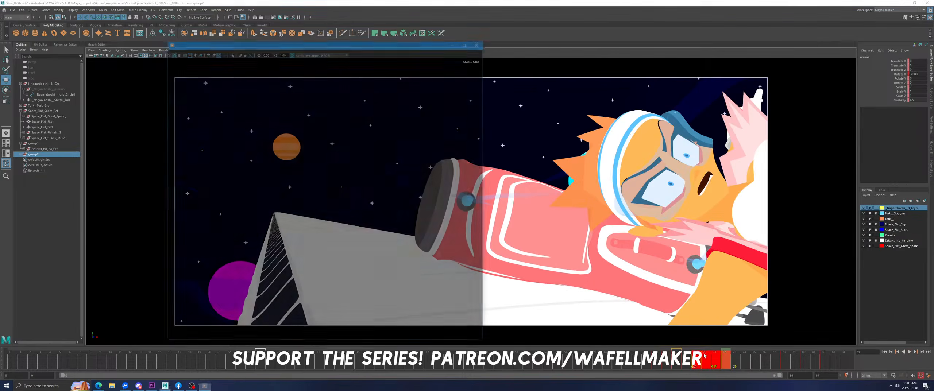
left_click(700, 346)
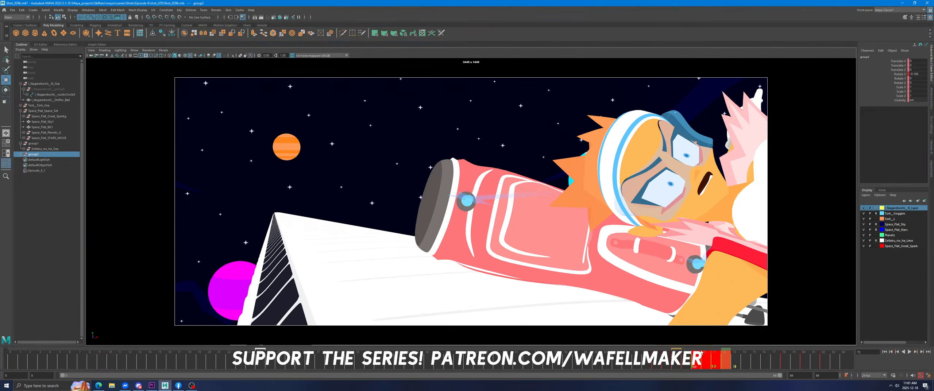
Edit group2's selected keyframes around the close pass through the timeline's key options and play back the result.
right_click(709, 359)
left_click(733, 361)
right_click(733, 361)
mouse_move(777, 268)
left_click(808, 268)
key("alt+v")
Play the shot from the tumble onward, clear the selection and return to the first frame.
left_click(656, 364)
left_click(910, 352)
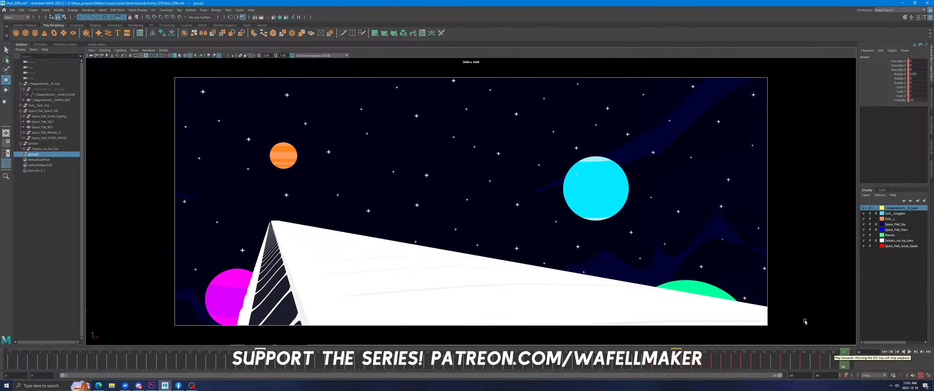
left_click(695, 282)
left_click(731, 282)
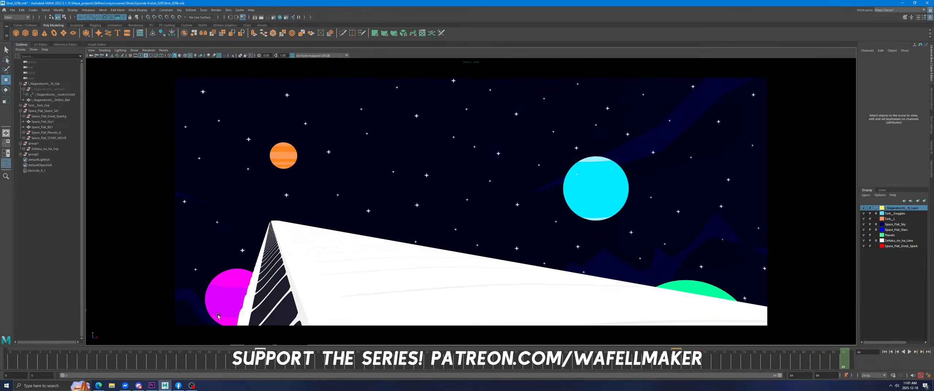
key("alt+shift+v")
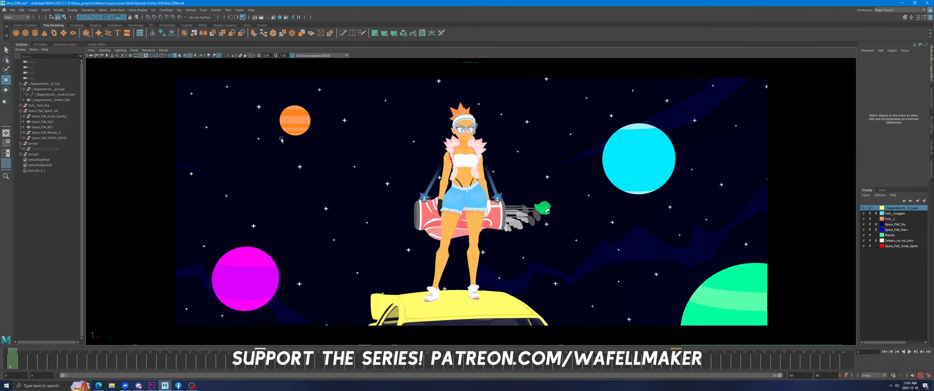
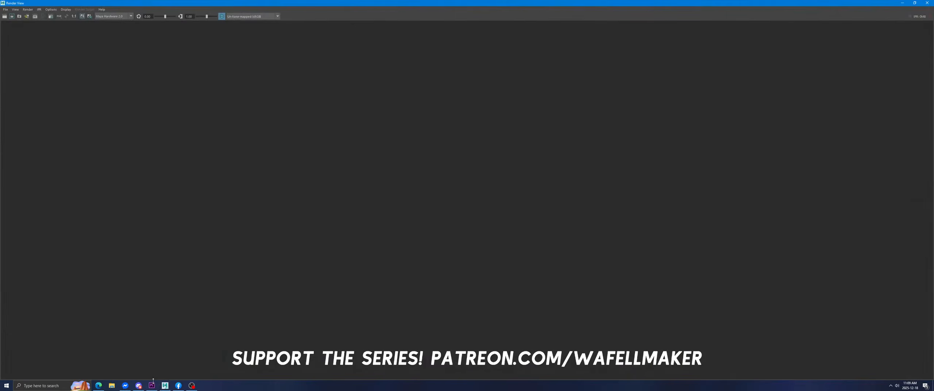
Switch to Premiere Pro, clear the audio bin's search filter and go to the end of the Episode 4 bin's clip list.
left_click(152, 383)
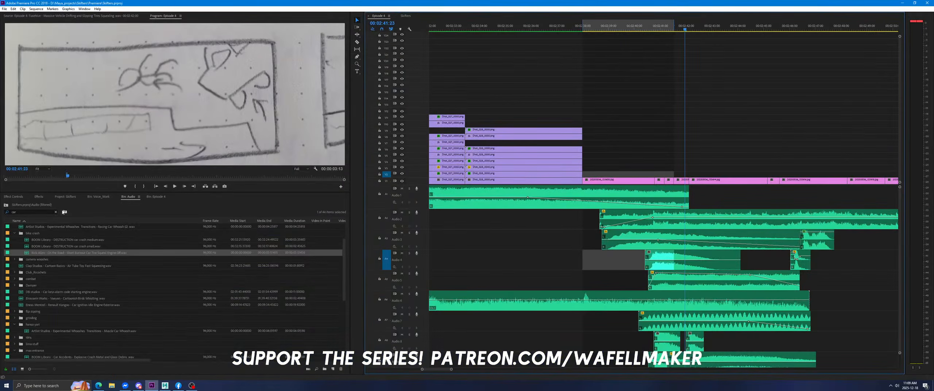
left_click(56, 212)
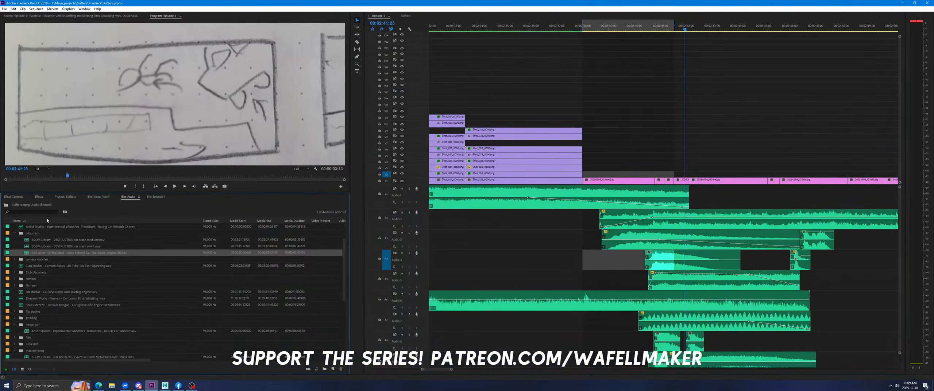
left_click(154, 197)
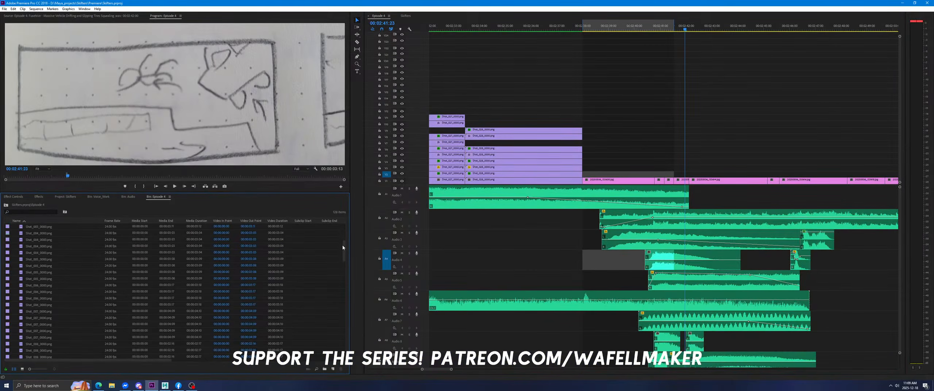
left_click_drag(344, 231, 219, 347)
Start a media import and browse to the shot_029 folder inside the Episode 4 shots folder.
key("ctrl+i")
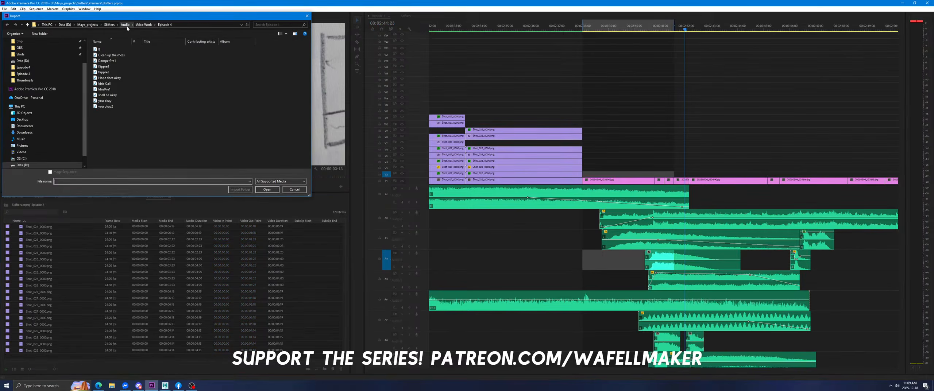
left_click(110, 25)
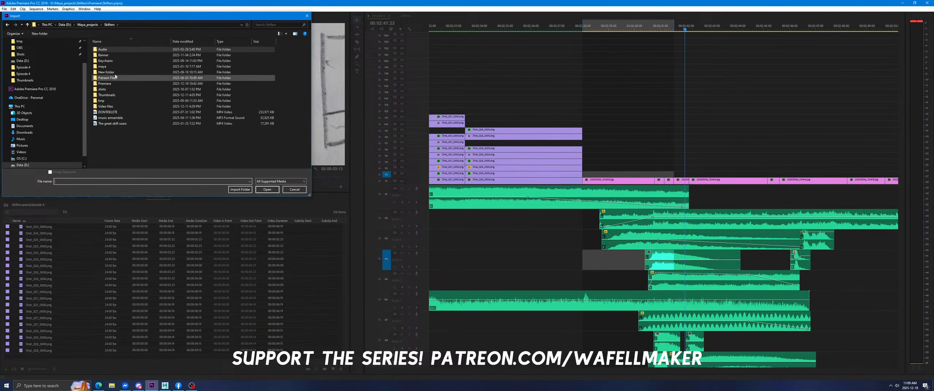
scroll(32, 87, "up", 2)
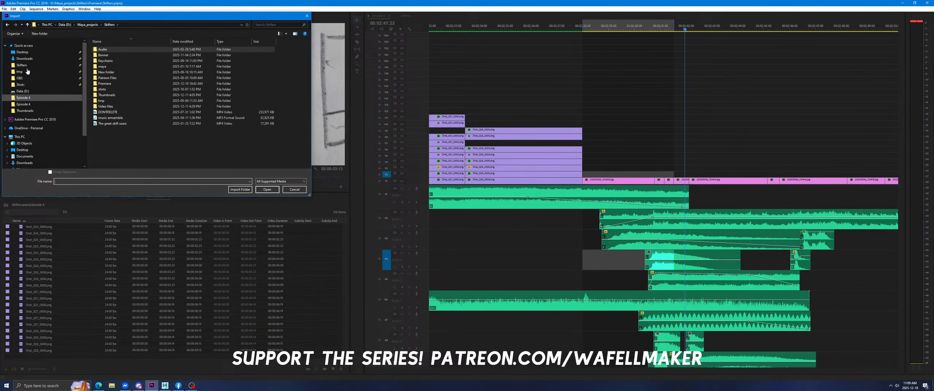
left_click(32, 84)
double_click(123, 50)
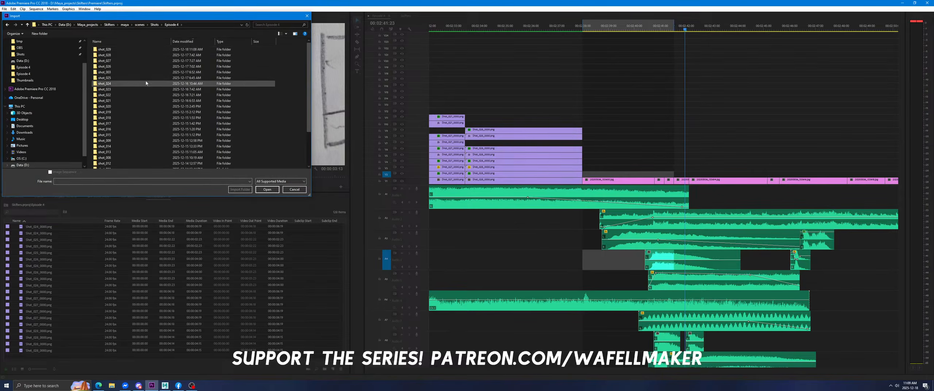
double_click(123, 50)
Create six new folders with default names inside shot_029.
right_click(139, 81)
mouse_move(173, 134)
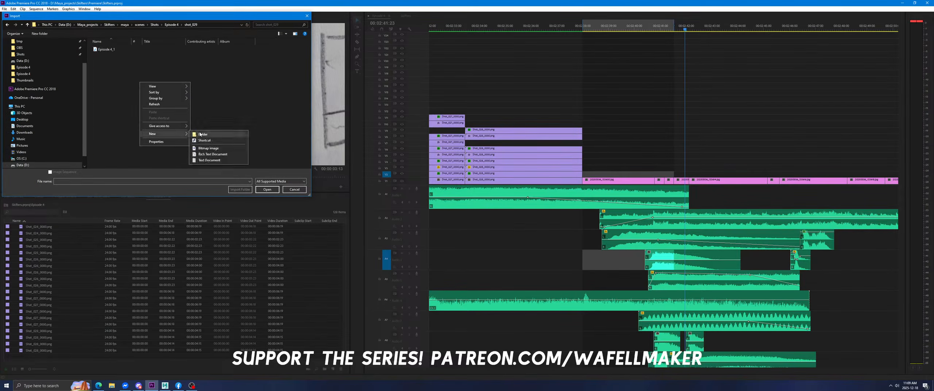
left_click(204, 134)
right_click(202, 94)
mouse_move(237, 151)
left_click(270, 151)
right_click(220, 88)
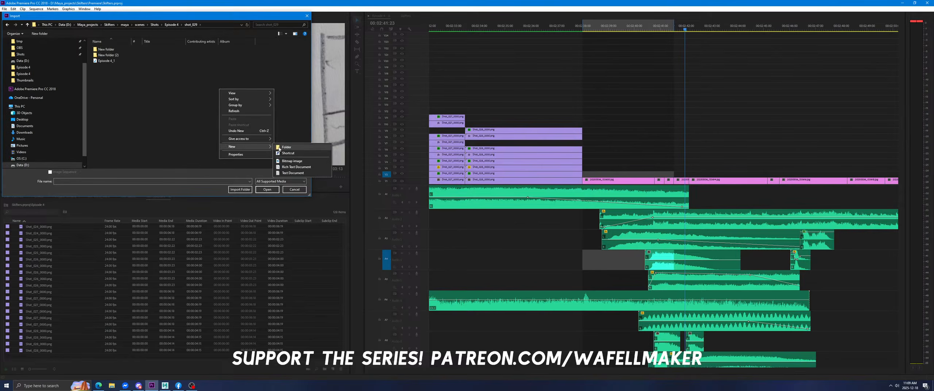
left_click(288, 146)
right_click(237, 107)
left_click(307, 164)
right_click(231, 105)
left_click(301, 162)
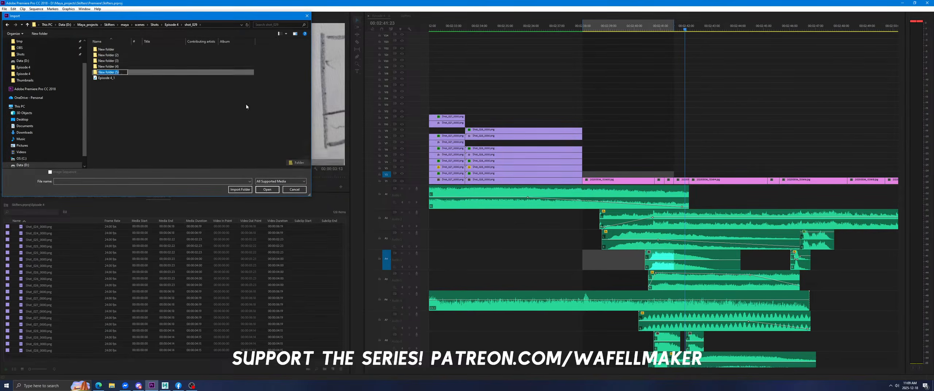
right_click(246, 105)
left_click(318, 162)
Move all rendered Shot_029b frames from the tmp images folder into the first new folder of shot_029.
double_click(118, 50)
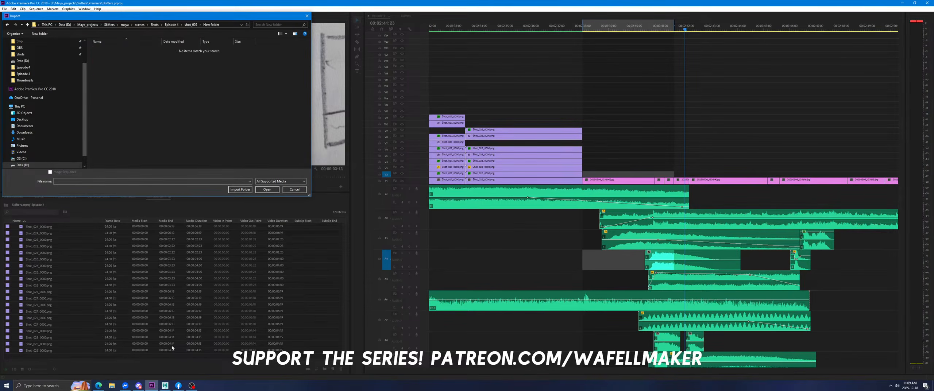
left_click(115, 386)
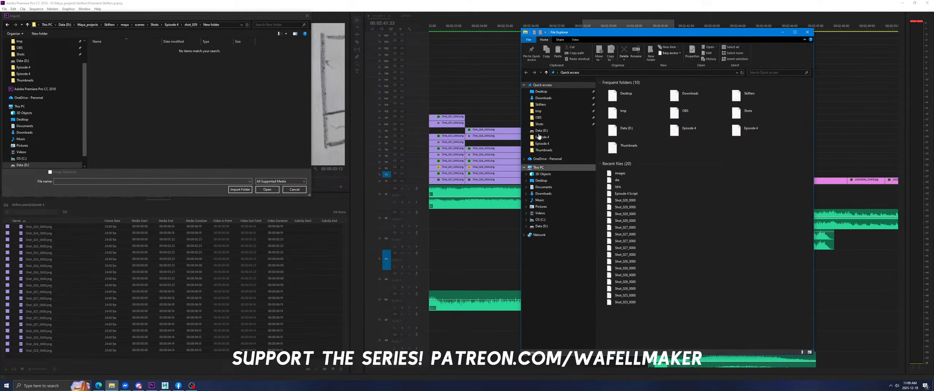
left_click(539, 111)
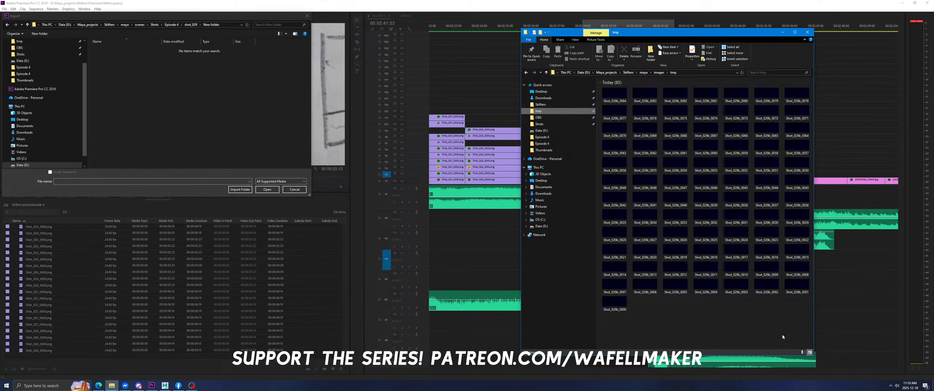
left_click_drag(804, 342, 618, 96)
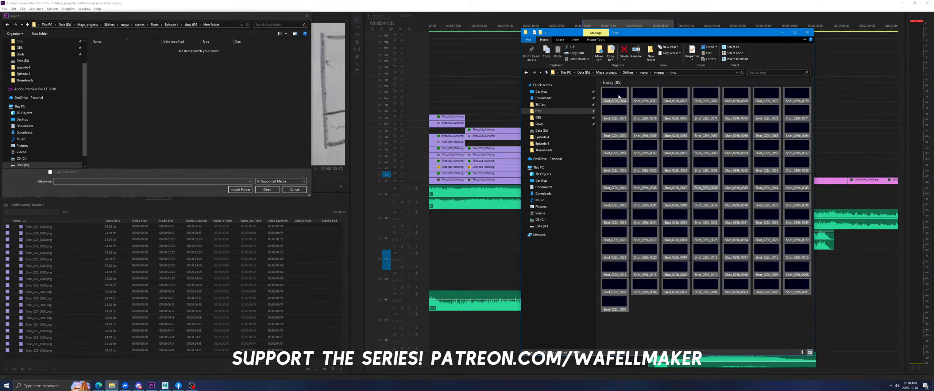
right_click(617, 96)
left_click(642, 173)
right_click(173, 109)
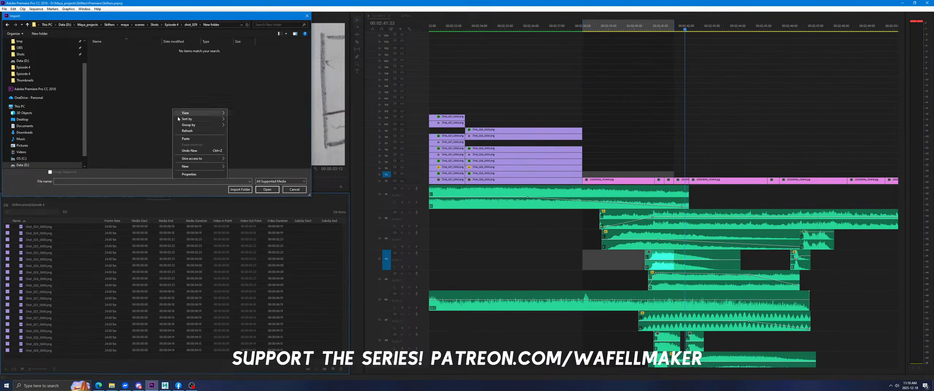
left_click(186, 139)
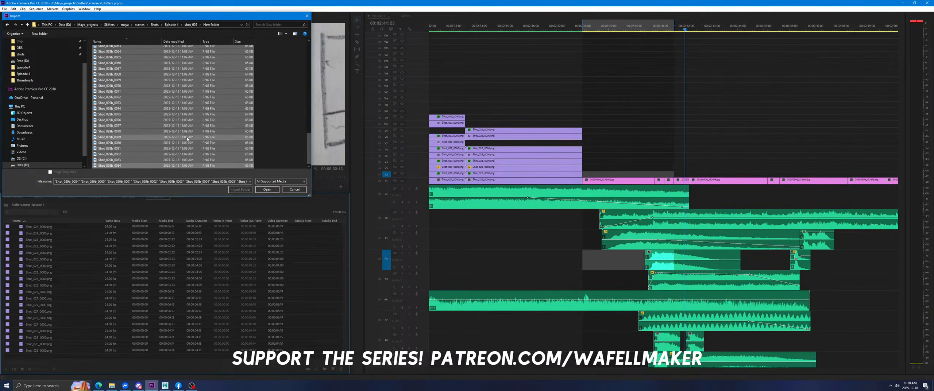
Try to import the rendered frames into the Episode 4 bin by opening only Shot_029b_0000.
scroll(183, 109, "up", 20)
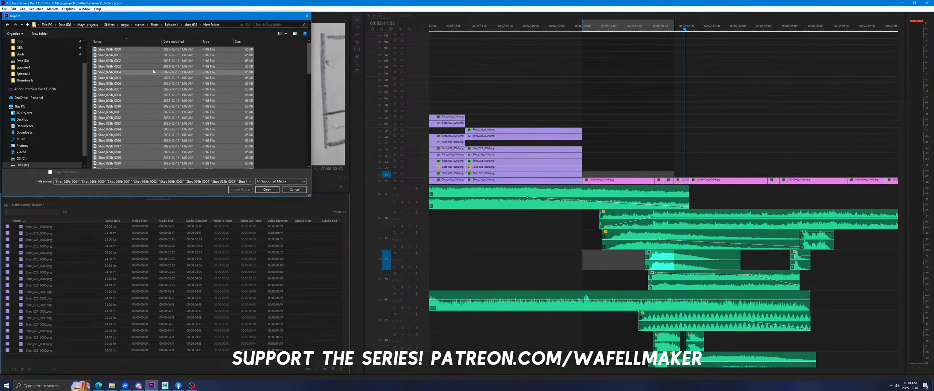
left_click(158, 50)
left_click(267, 189)
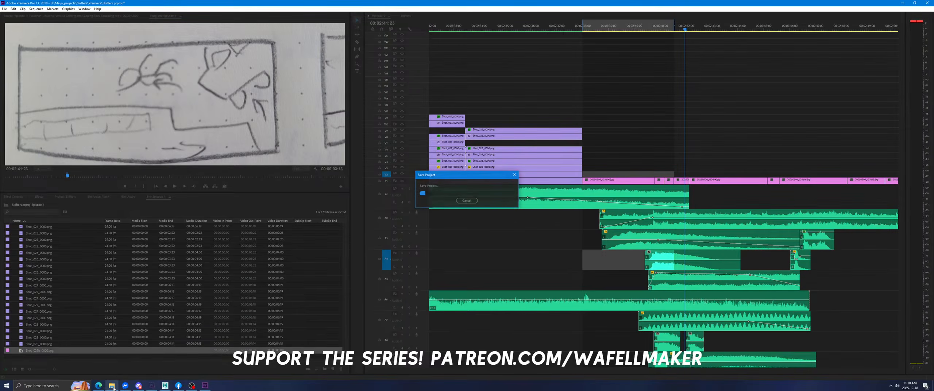
Cancel closing the project and delete the imported Shot_029b_0000 image from the Episode 4 bin.
mouse_move(114, 388)
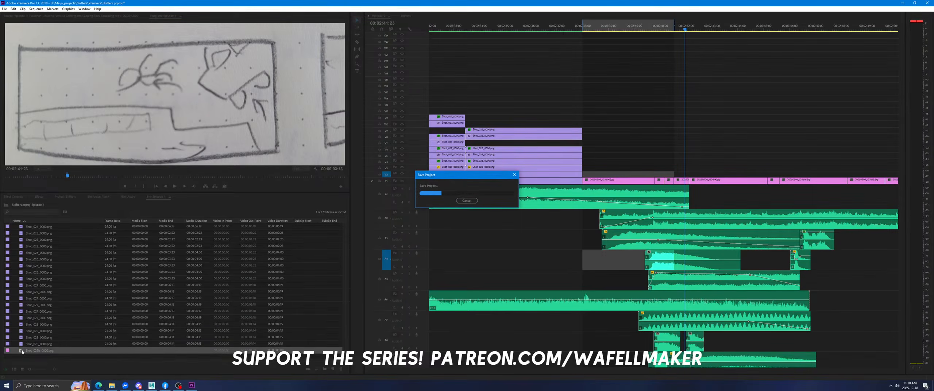
left_click(111, 386)
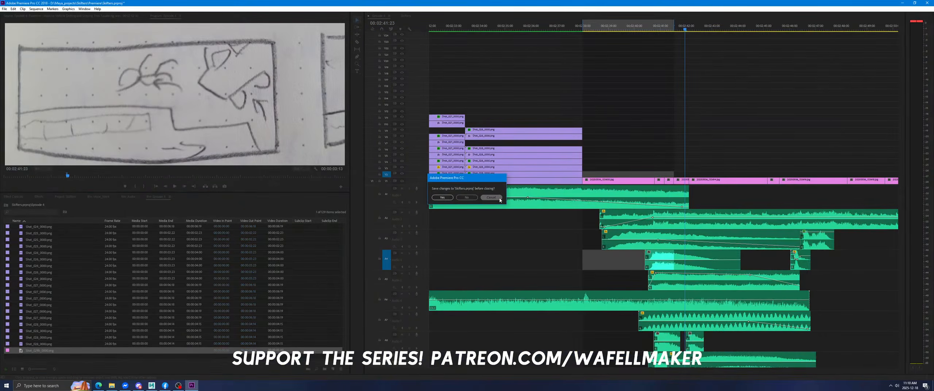
left_click(499, 199)
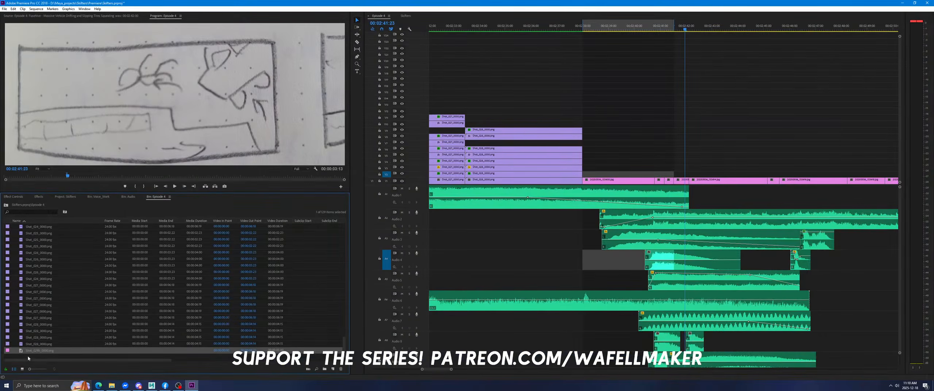
key("Delete")
Switch to Maya, hide the Space_Flat_Sky layer and start the next sequence render from Shot_Camera.
left_click(151, 385)
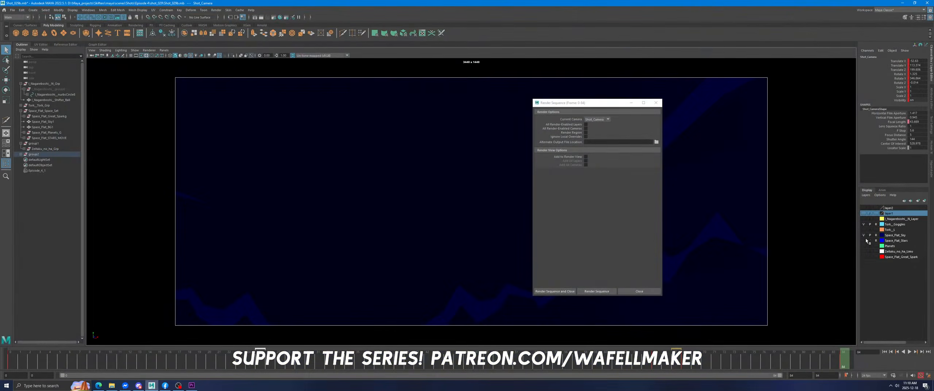
left_click(863, 235)
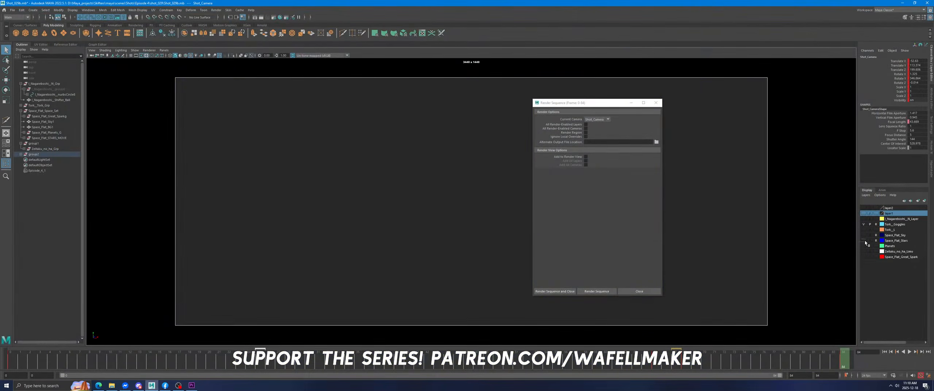
left_click(606, 291)
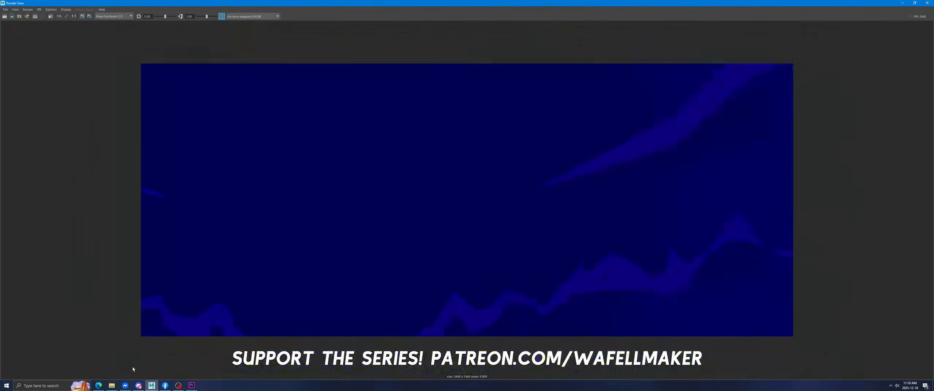
left_click(112, 386)
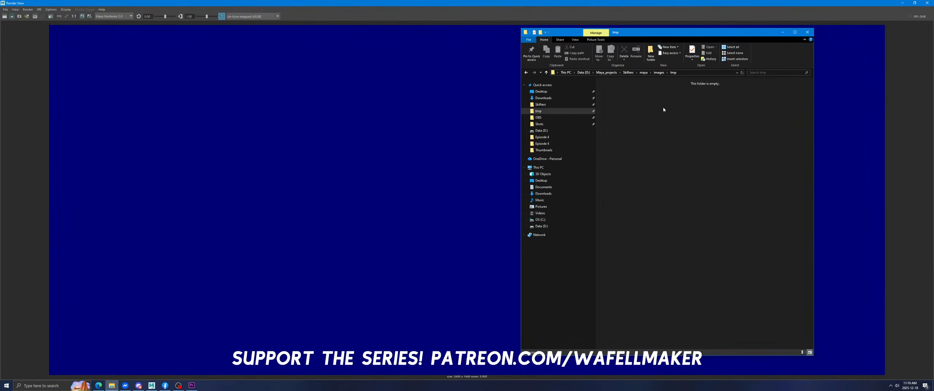
Switch to Premiere Pro, import the Shot_029b frames as an image sequence and stack two copies on video tracks 1 and 2 in the shot's slot.
left_click(192, 385)
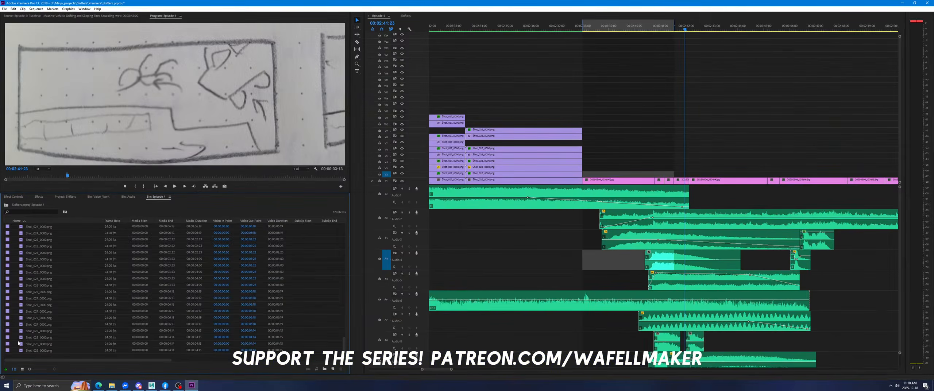
key("ctrl+i")
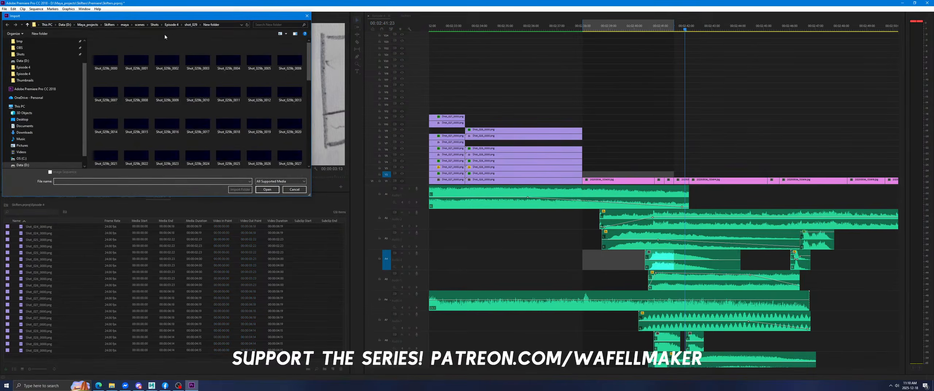
left_click(106, 60)
left_click(50, 172)
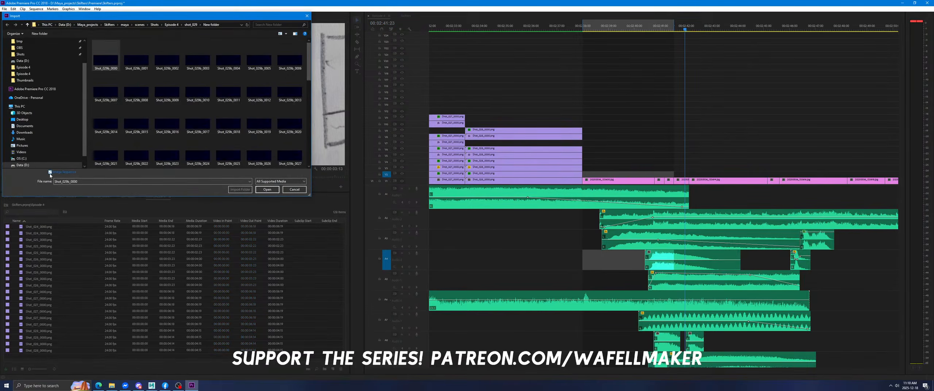
left_click(266, 189)
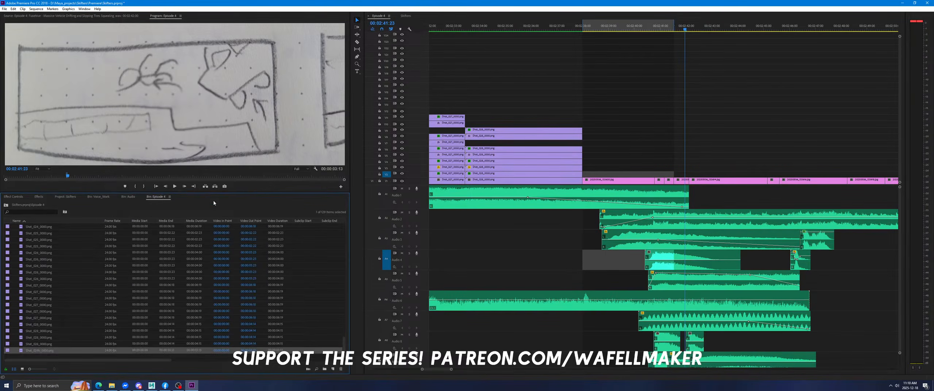
mouse_move(22, 351)
left_mouse_down()
mouse_move(620, 155)
mouse_move(586, 180)
left_mouse_up()
left_click_drag(28, 349, 565, 178)
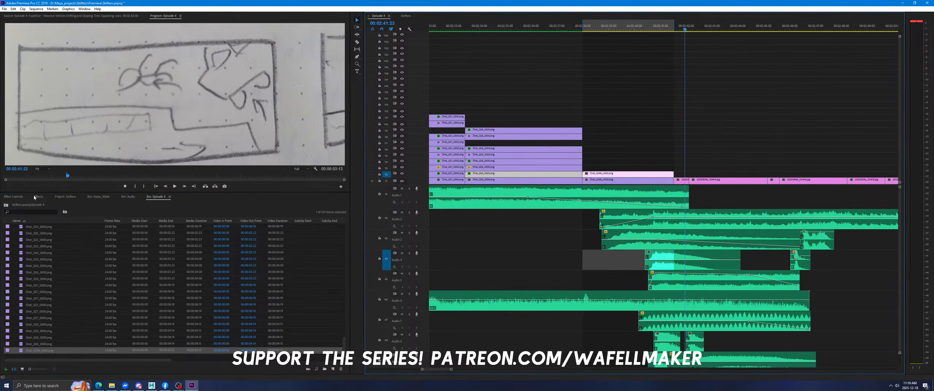
Copy the Opacity and Gaussian Blur settings from the preceding shot's clip on video track 2 onto the new sky clip on that track.
left_click(13, 196)
left_click(26, 265, "ctrl")
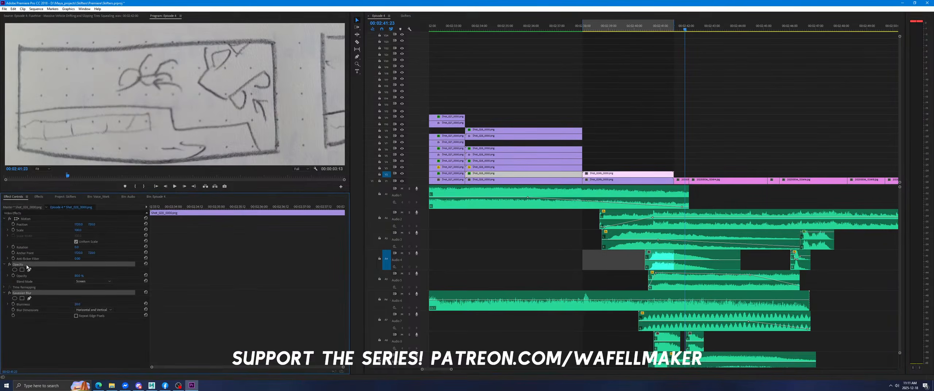
right_click(26, 265)
left_click(46, 296)
left_click(595, 175)
right_click(292, 230)
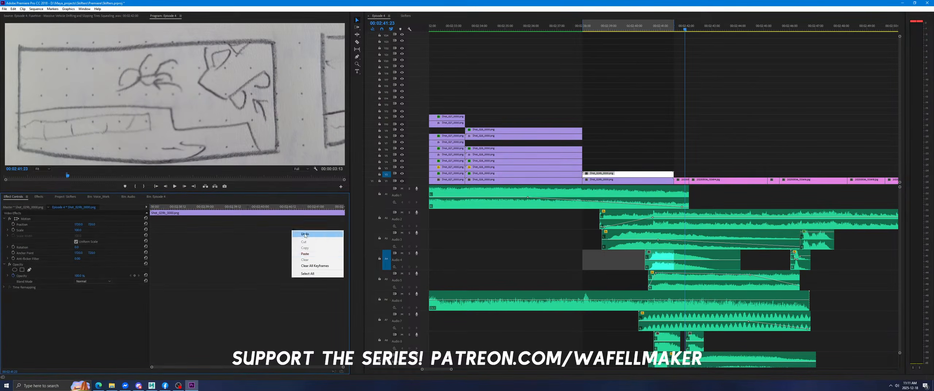
left_click(307, 254)
left_click(637, 29)
left_click(516, 91)
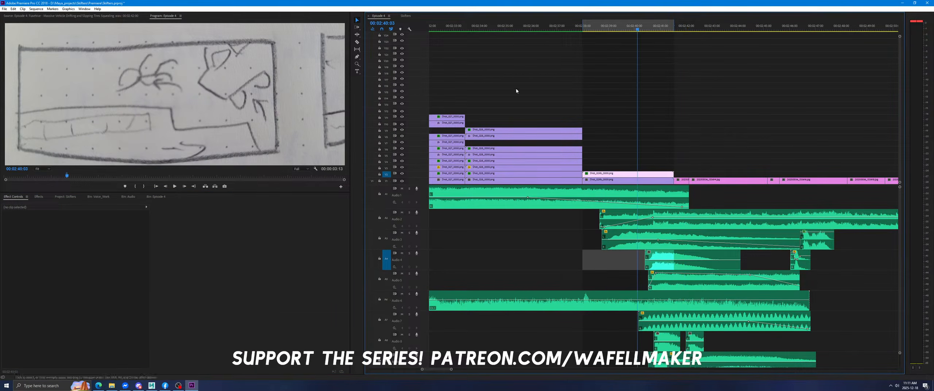
Move the rendered star frames from the tmp images folder into New folder (2) of shot_029.
left_click(156, 196)
key("ctrl+i")
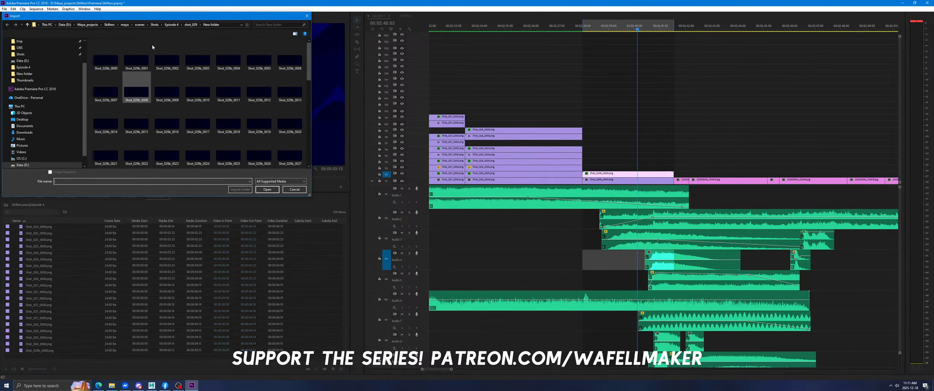
left_click(190, 26)
double_click(117, 55)
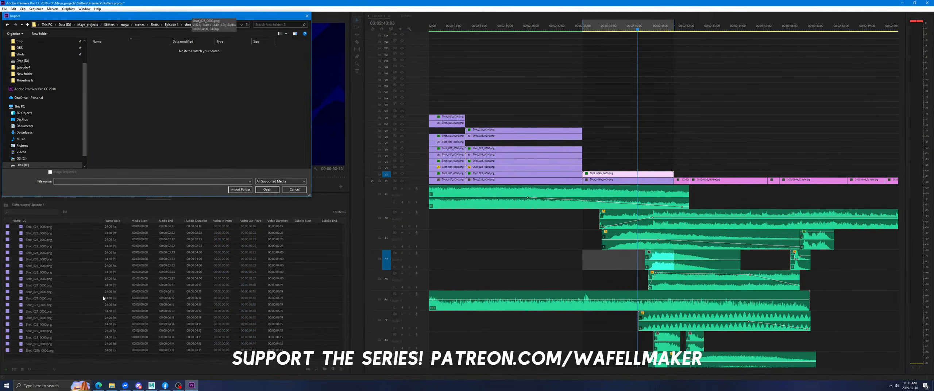
left_click(112, 385)
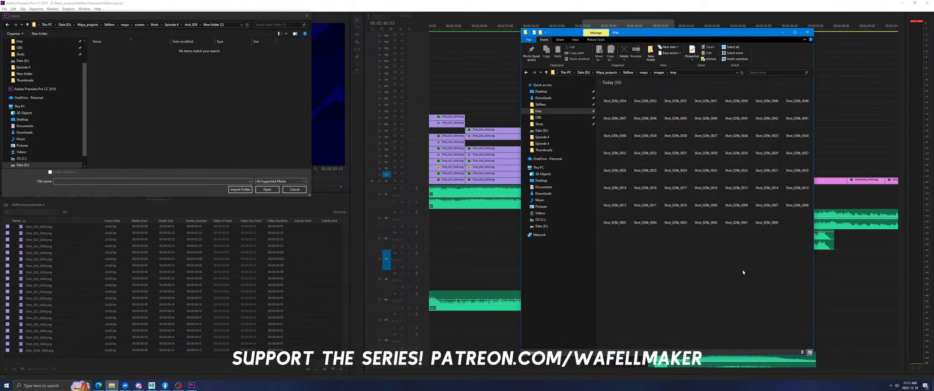
left_click_drag(813, 269, 800, 276)
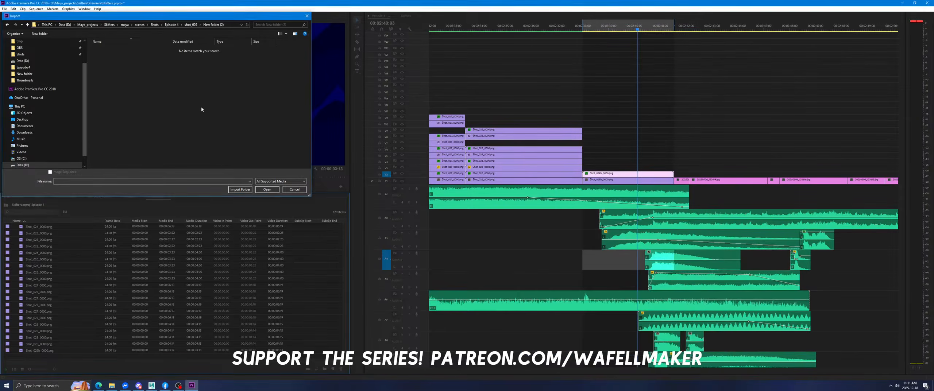
left_click(202, 106)
Import the star frames as an image sequence starting from Shot_029b_0000 and place it on video track 3 above the sky clips.
left_click(120, 50)
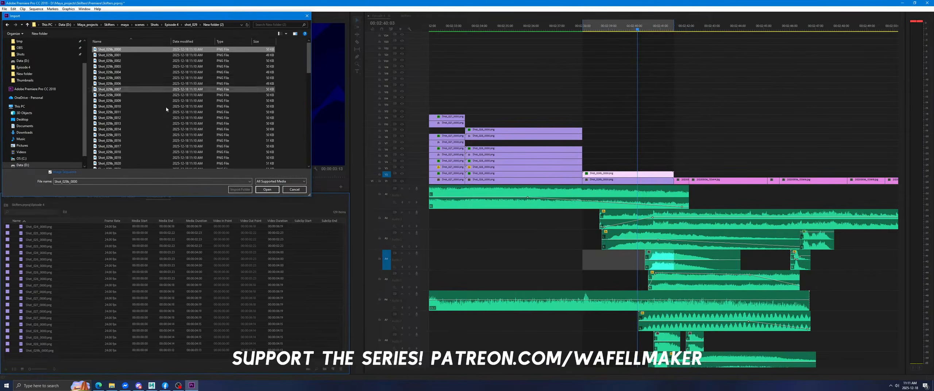
left_click(267, 189)
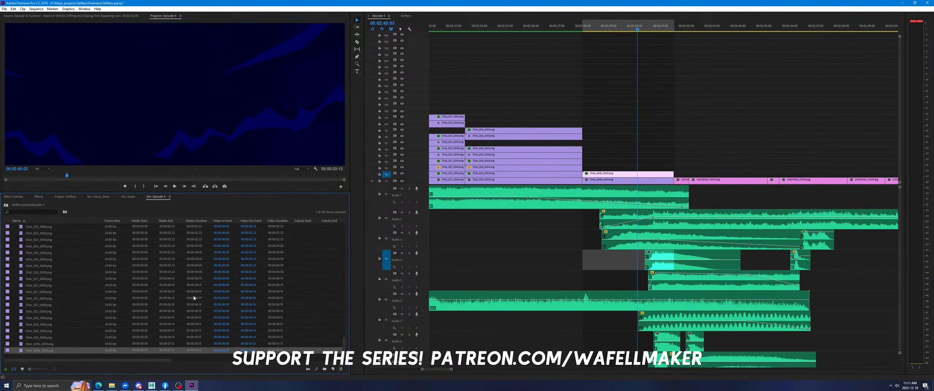
left_click_drag(194, 350, 584, 168)
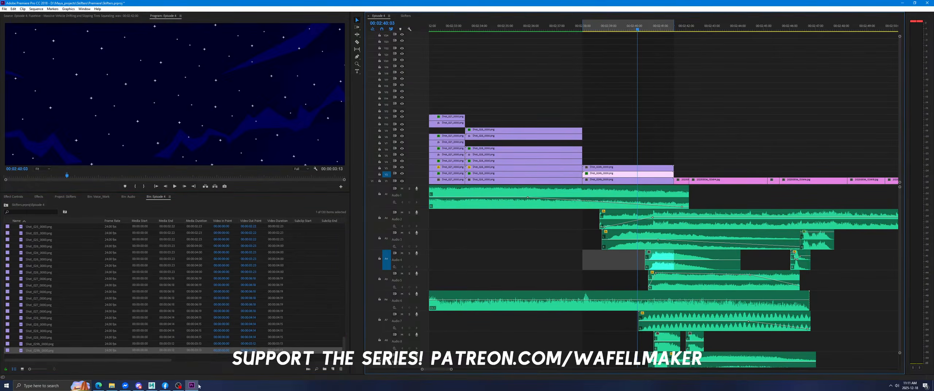
Switch to Maya, hide the Space_Flat_Stars layer and start the next sequence render from Shot_Camera.
left_click(152, 385)
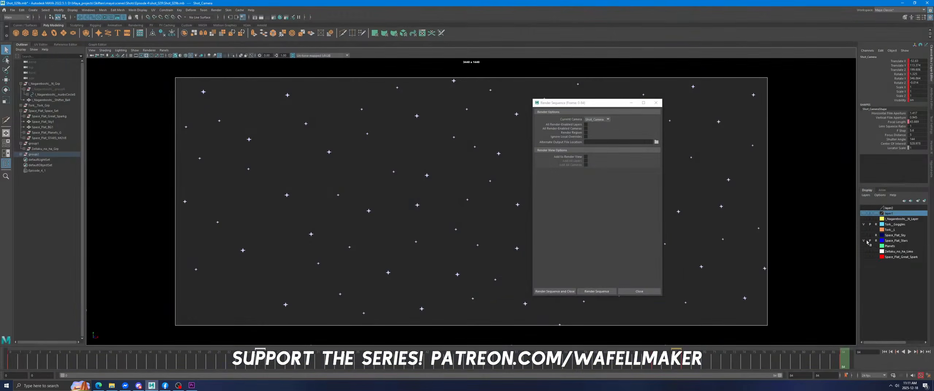
left_click(866, 241)
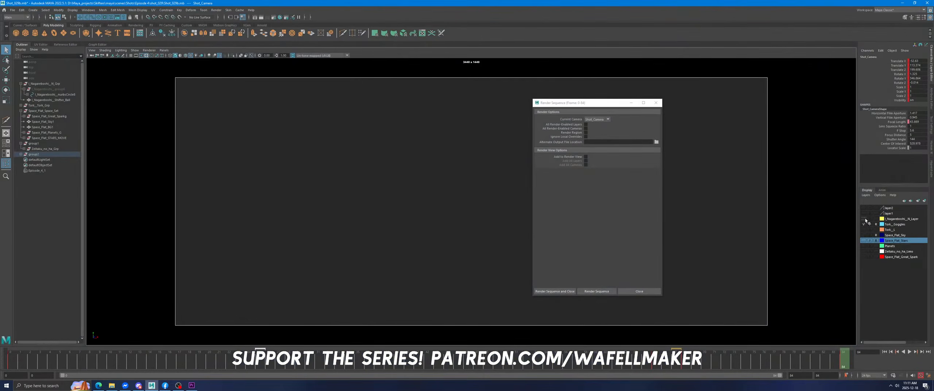
left_click(602, 291)
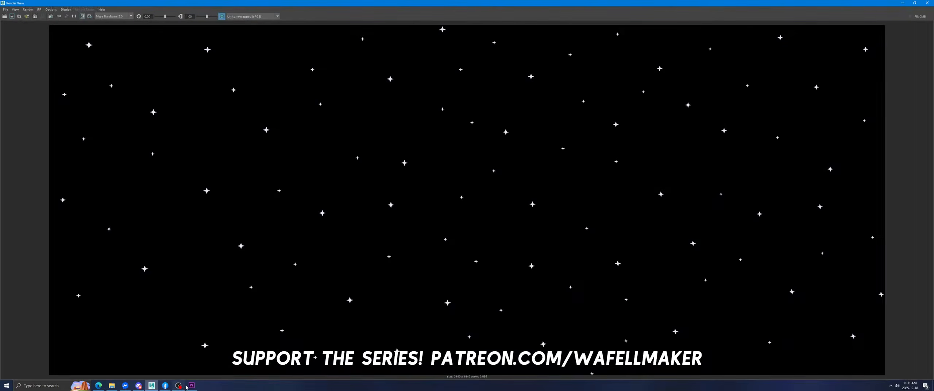
Switch to Premiere Pro, place a second star sequence copy on video track 4 and set the track 3 copy's blend mode to Screen.
left_click(187, 386)
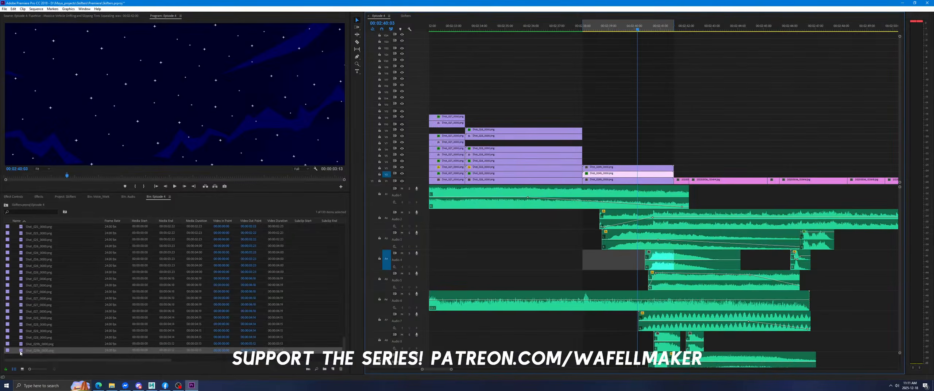
left_click_drag(116, 334, 589, 162)
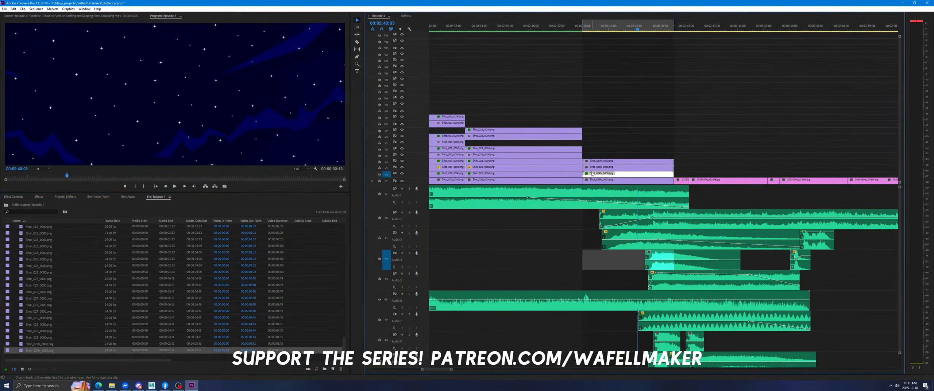
left_click(592, 171)
left_click(13, 196)
left_click(93, 281)
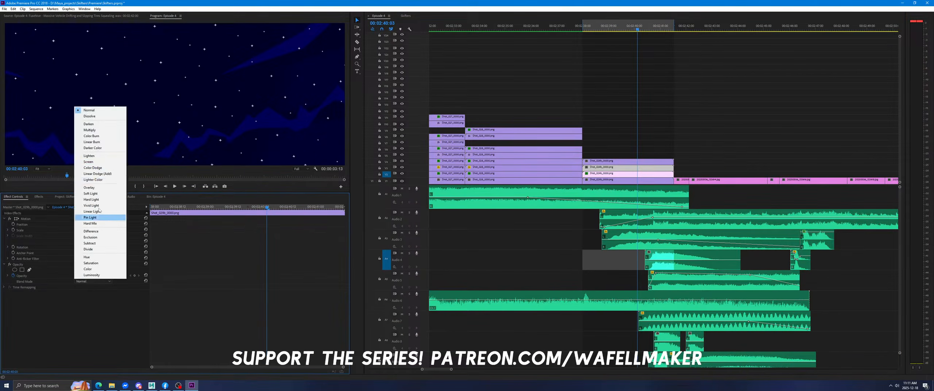
left_click(95, 162)
Copy the Opacity settings from the preceding shot's clip on video track 4 onto the upper star clip.
left_click(521, 160)
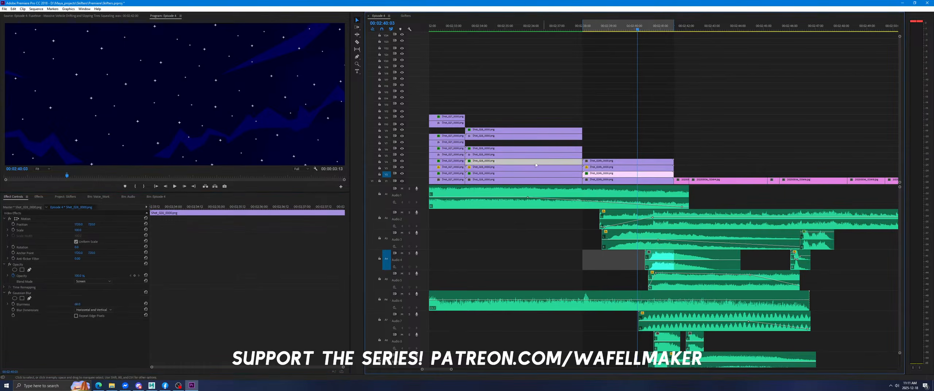
left_click(26, 292)
left_click(23, 264)
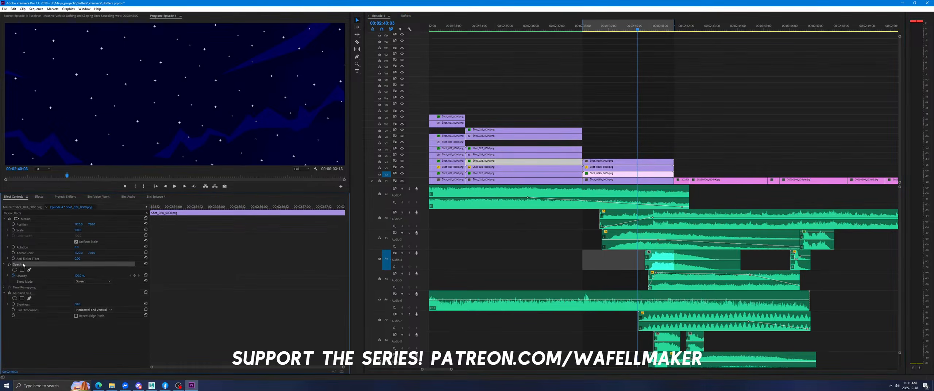
right_click(28, 294)
left_click(44, 324)
left_click(613, 161)
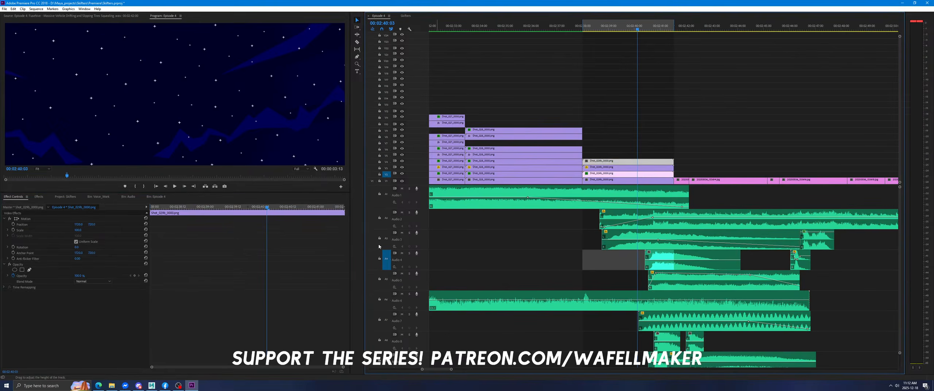
right_click(332, 262)
left_click(342, 286)
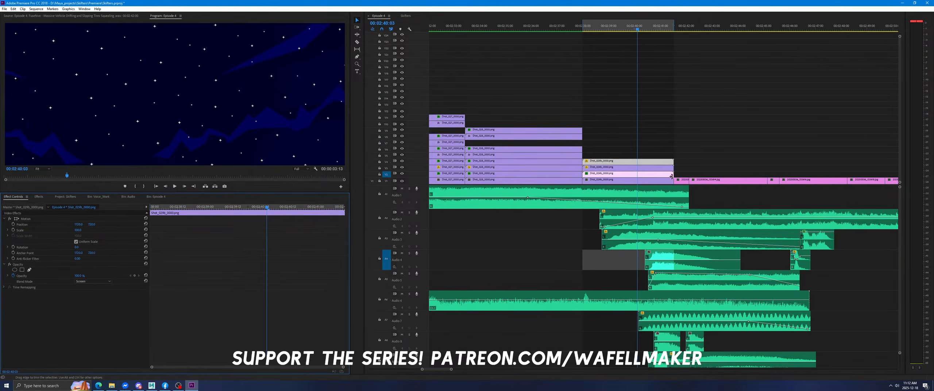
Copy the preceding shot's Gaussian Blur from its video track 4 clip onto the upper star clip and save the project.
left_click(564, 161)
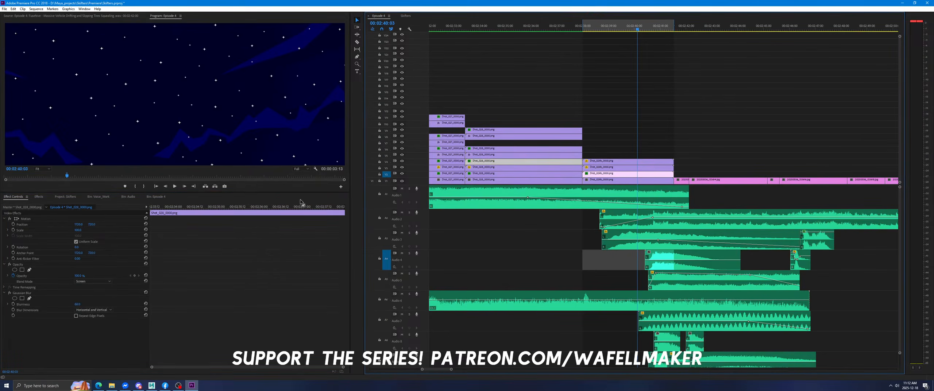
right_click(21, 265)
right_click(18, 292)
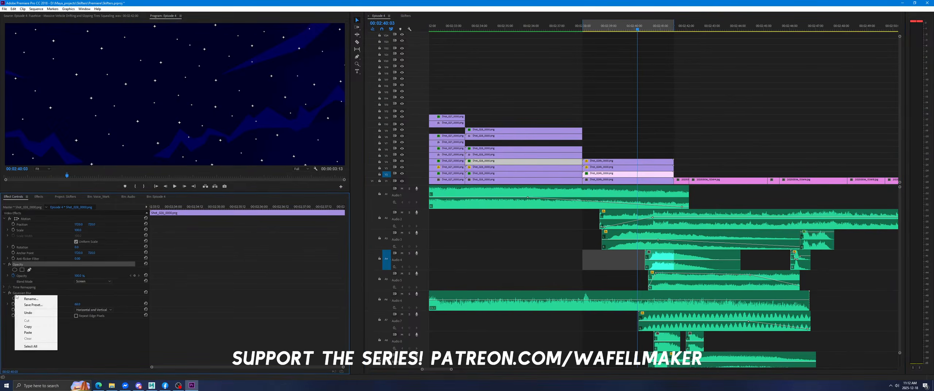
left_click(29, 325)
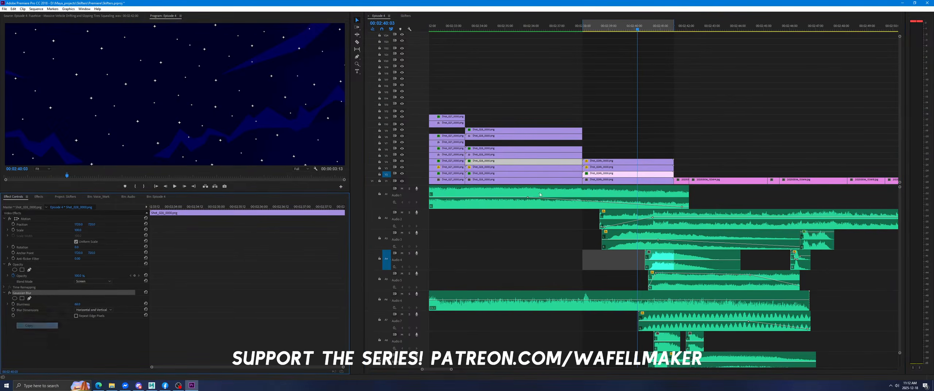
left_click(620, 160)
right_click(248, 241)
left_click(271, 264)
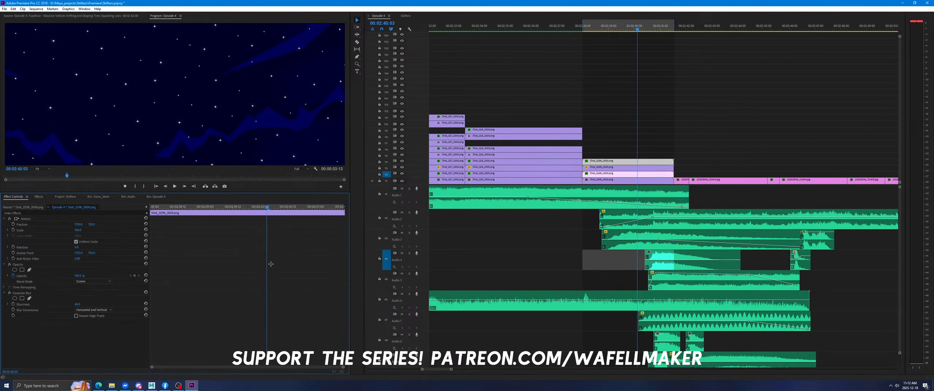
key("ctrl+s")
Move all newly rendered Shot_029b frames from the tmp images folder into New folder (3) of shot_029.
left_click(156, 197)
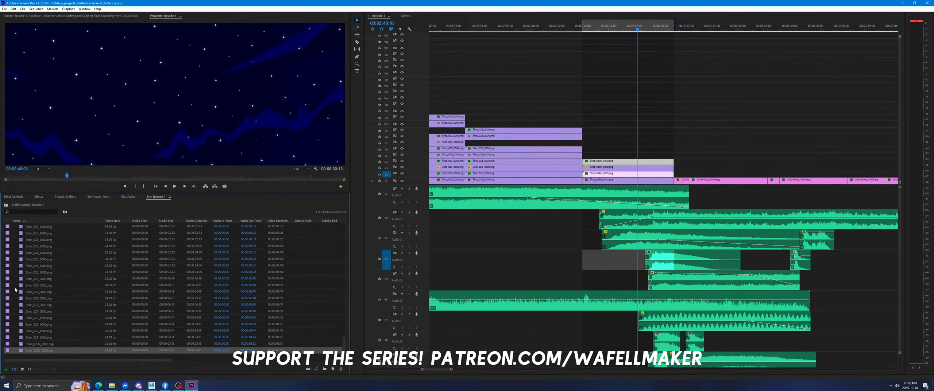
double_click(13, 304)
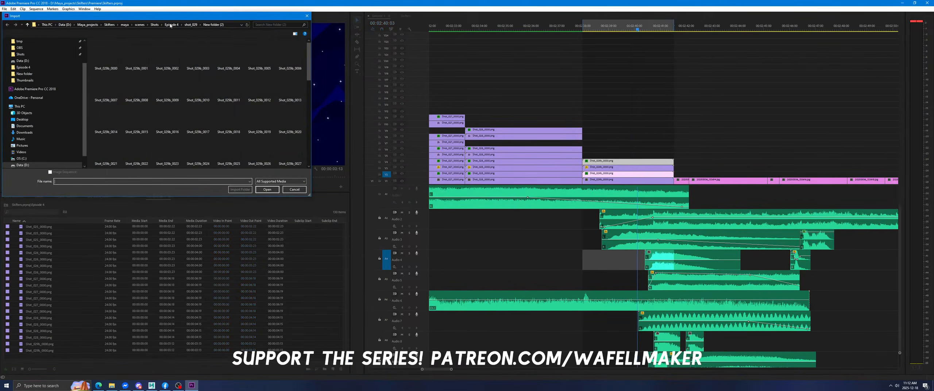
double_click(122, 62)
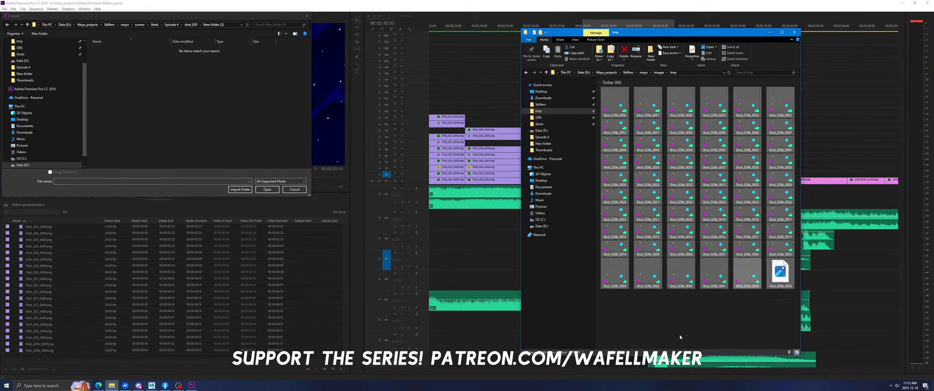
left_click(681, 336)
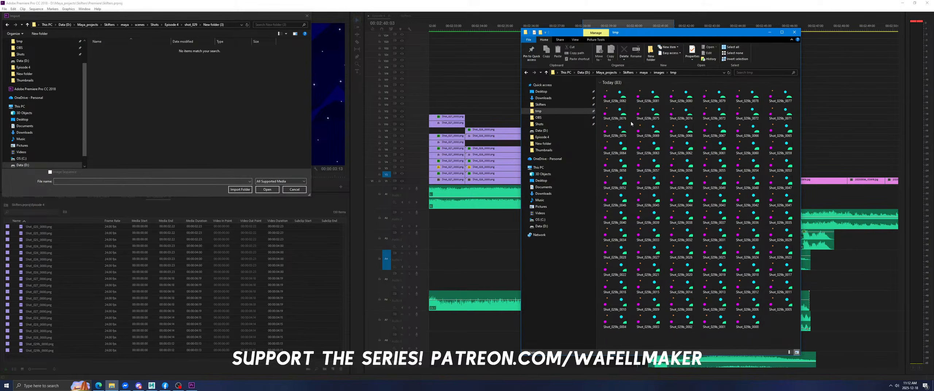
key("ctrl+a")
key("ctrl+x")
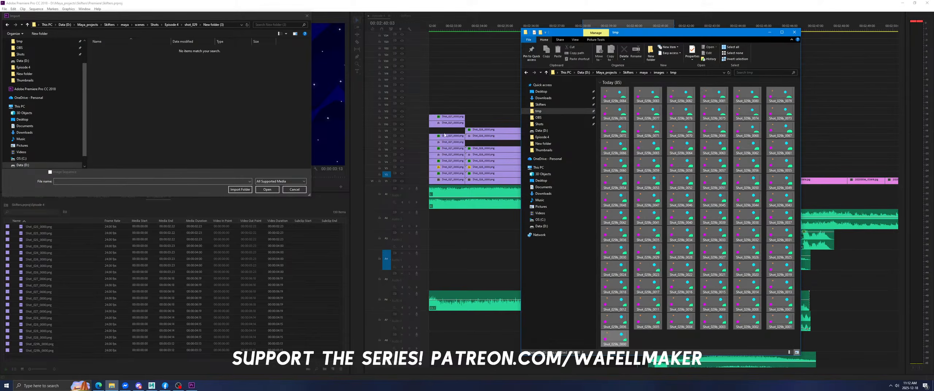
left_click(240, 139)
key("ctrl+v")
Import the Shot_029b planets frames from New folder (3) as an image sequence and stack two copies on video tracks 5 and 6.
left_click(128, 52)
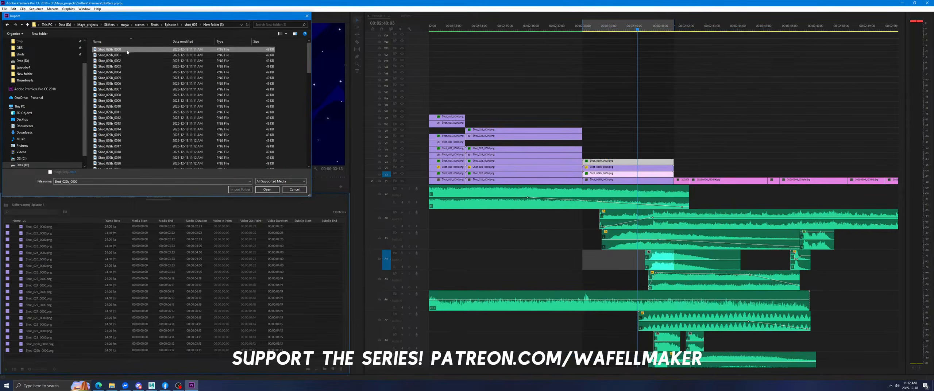
left_click(269, 189)
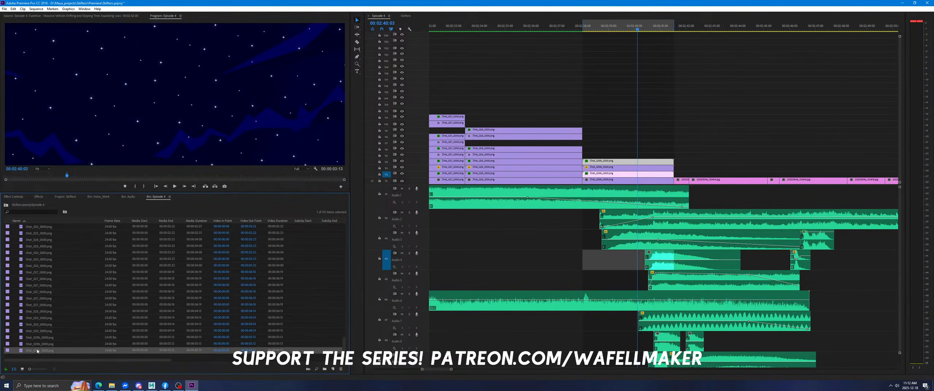
left_click_drag(37, 352, 585, 156)
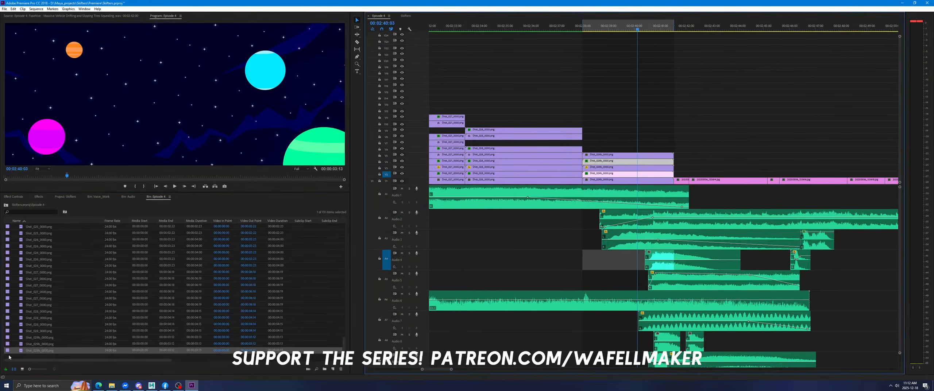
left_click_drag(35, 351, 584, 149)
Copy the Color Balance effect from the preceding shot's video track 5 clip onto the lower planets clip.
left_click(576, 157)
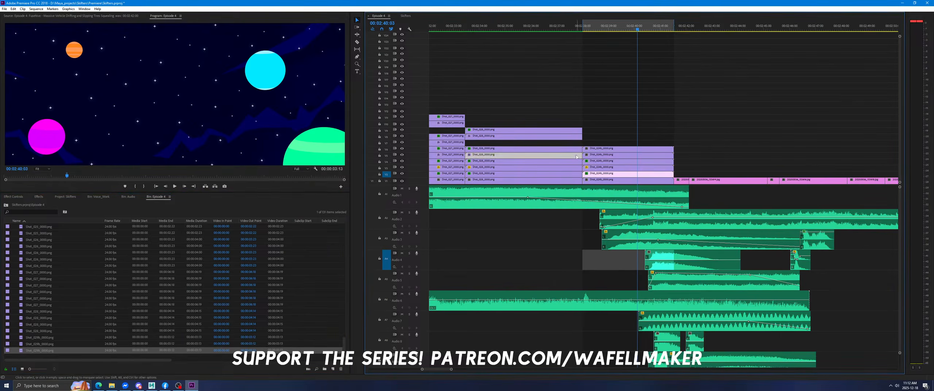
left_click(2, 189)
left_click(13, 196)
right_click(38, 291)
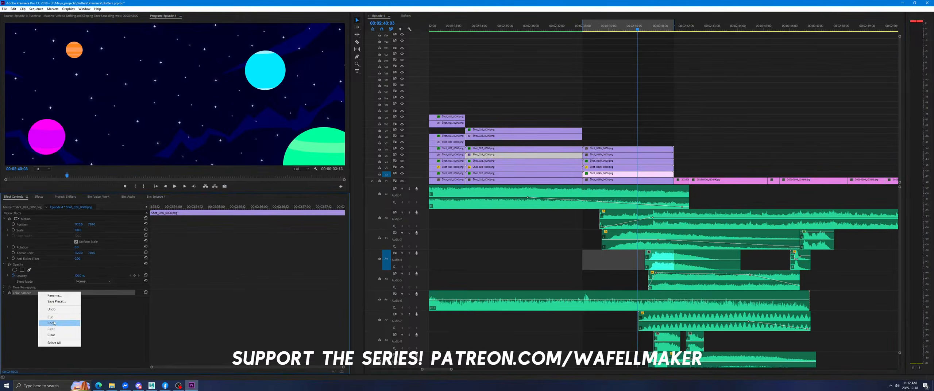
left_click(50, 323)
left_click(620, 154)
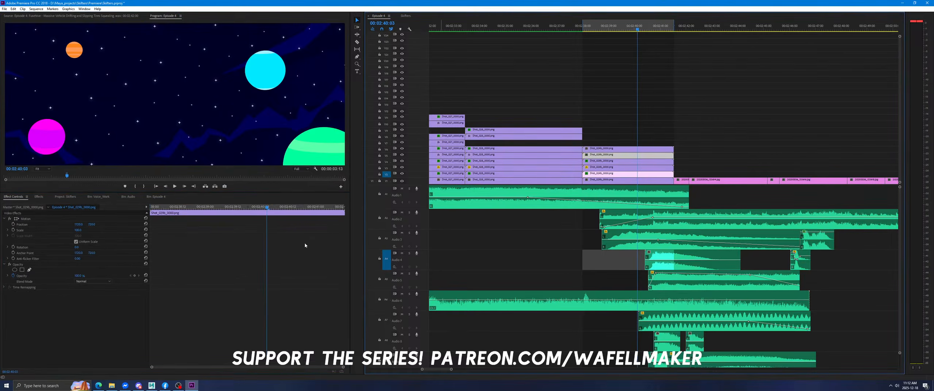
right_click(306, 264)
left_click(551, 149)
left_click(22, 292)
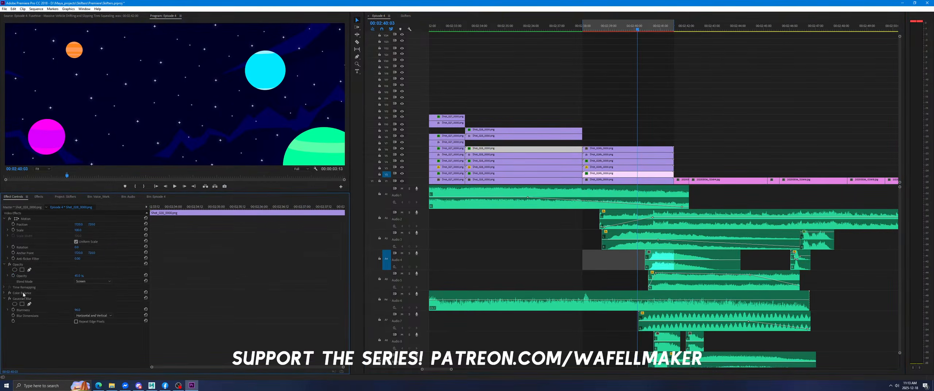
left_click(20, 299, "ctrl")
left_click(19, 264, "ctrl")
right_click(27, 264)
left_click(34, 289)
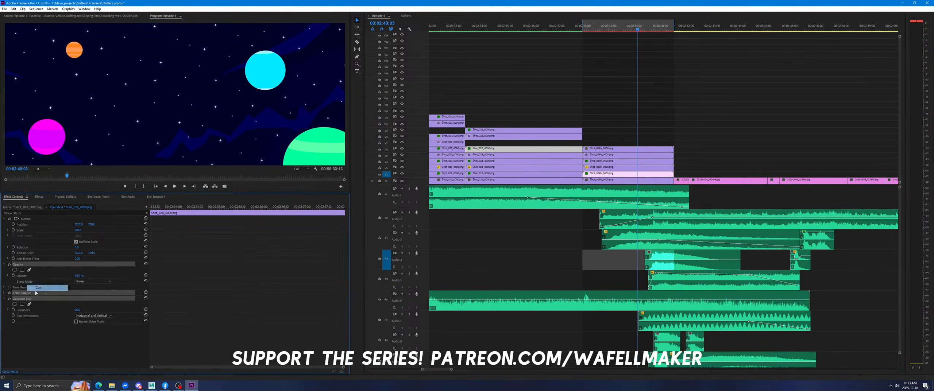
key("ctrl+z")
Copy Opacity, Color Balance and Gaussian Blur from the preceding shot's video track 6 clip onto the upper planets clip and save the project.
left_click(25, 293)
left_click(24, 298, "ctrl")
left_click(27, 263, "ctrl")
right_click(26, 263)
left_click(36, 280)
left_click(627, 153)
right_click(223, 243)
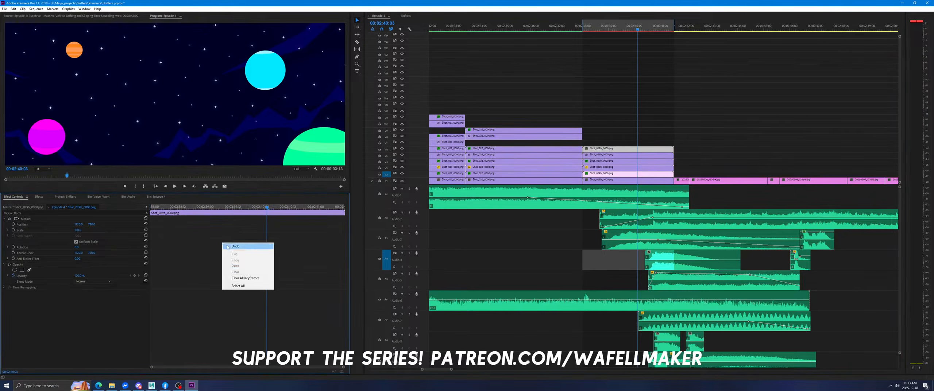
left_click(242, 266)
key("ctrl+s")
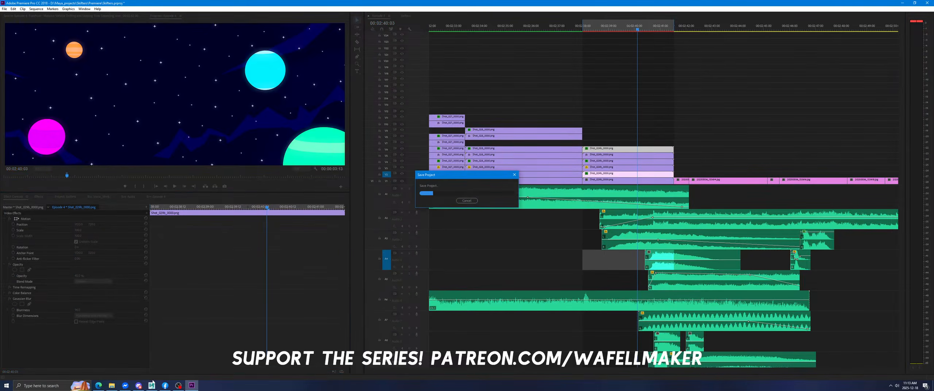
Switch to Maya, replace the visible Planets layer with the character and yellow car layers, and render them as an image sequence.
left_click(151, 386)
left_click(927, 3)
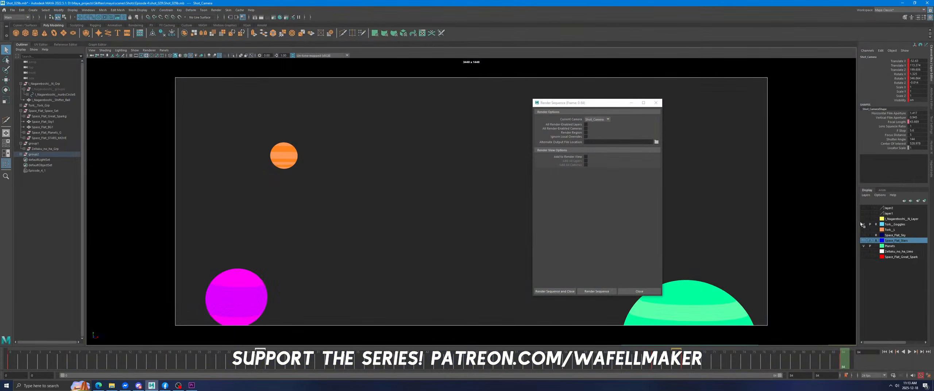
left_click(863, 246)
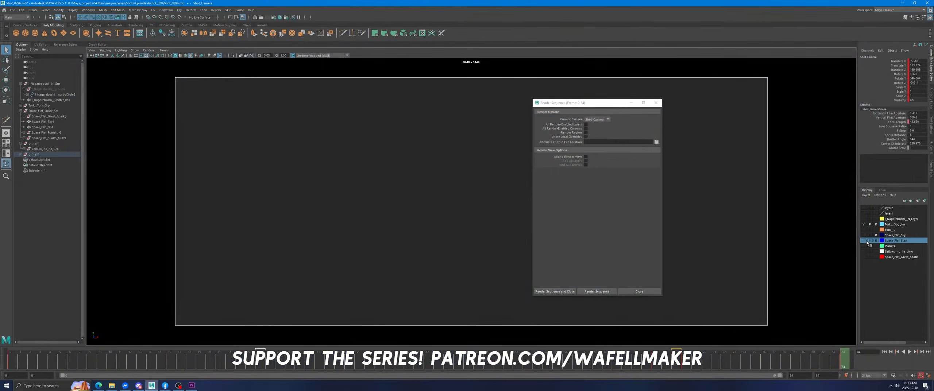
left_click(867, 230)
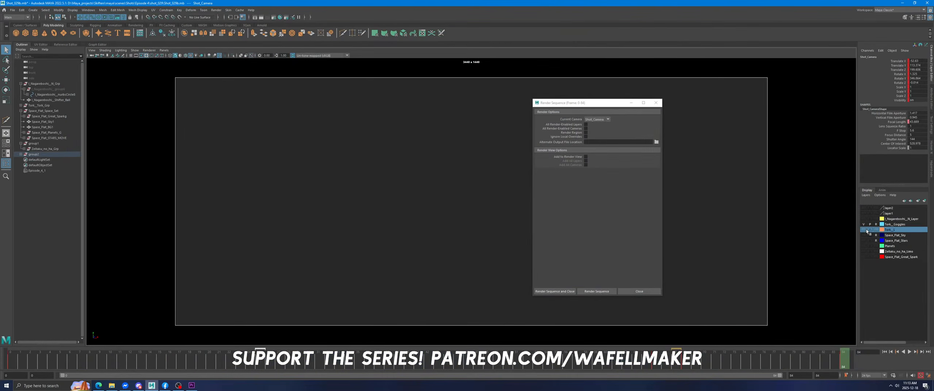
left_click(499, 343)
left_click_drag(357, 368, 171, 363)
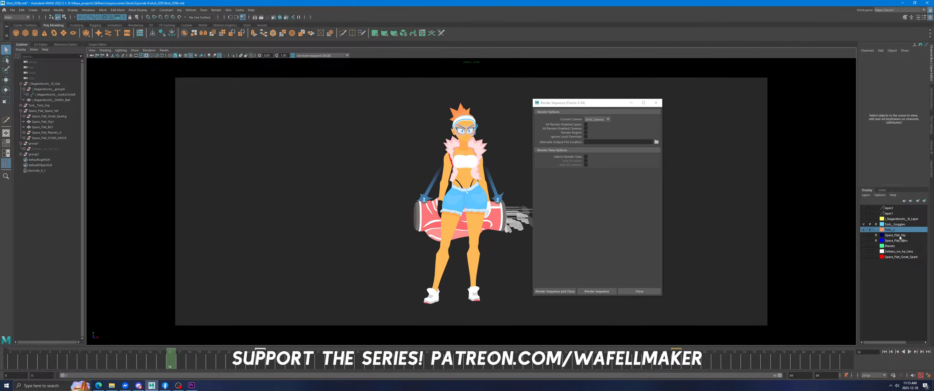
left_click(864, 219)
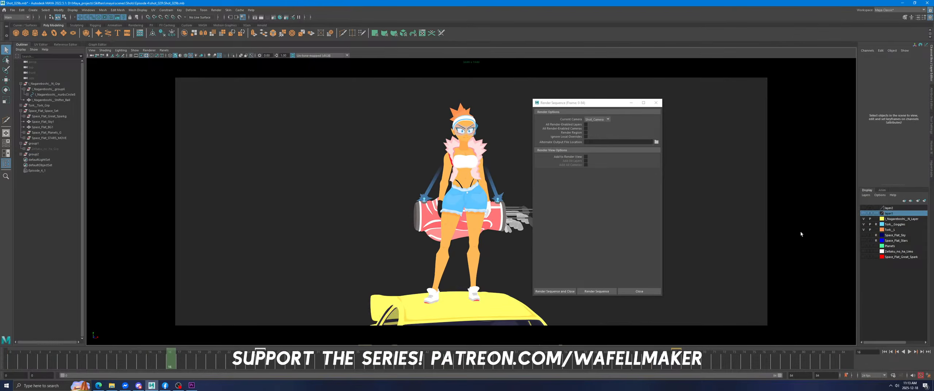
left_click(535, 237)
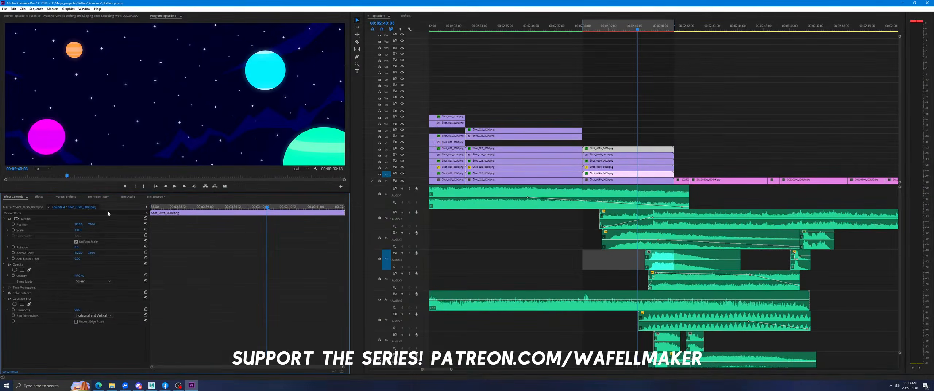
Return to Premiere Pro's import dialog and move all rendered character frames from the tmp images folder into New folder (4) of shot_029.
left_click(158, 198)
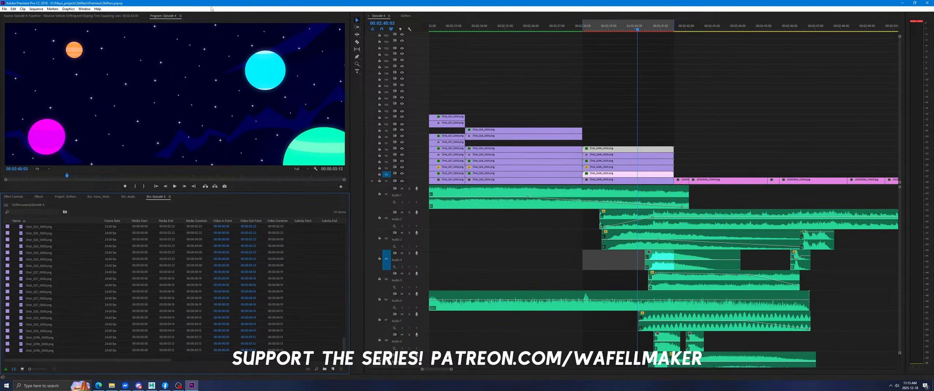
key("ctrl+i")
left_click(181, 25)
left_click(183, 26)
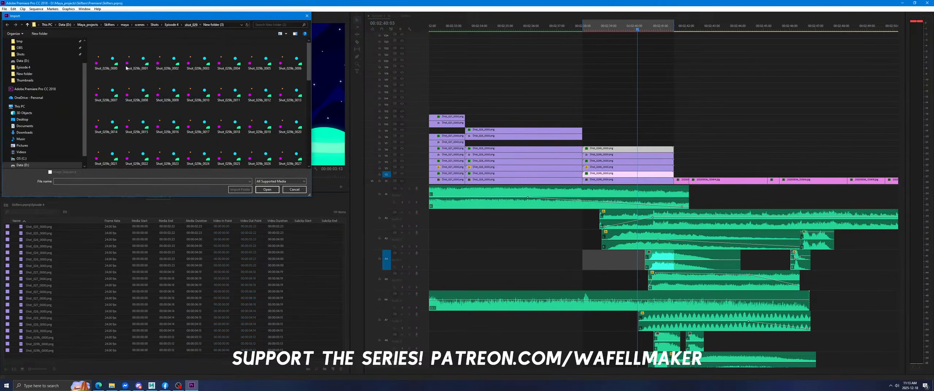
double_click(119, 68)
left_click(112, 385)
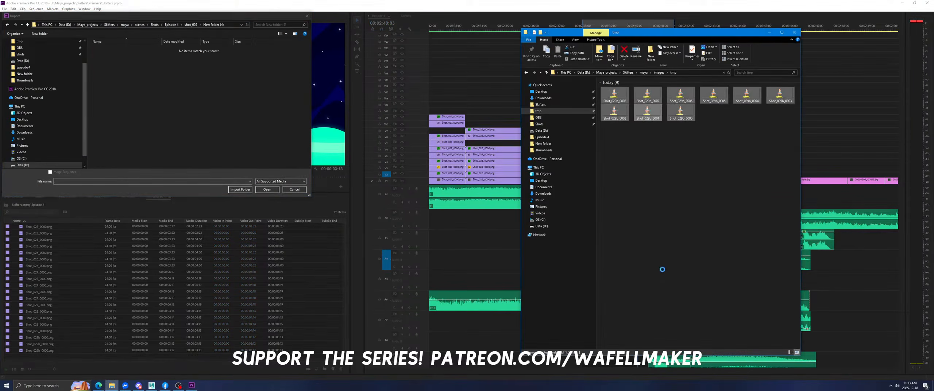
left_click(657, 276)
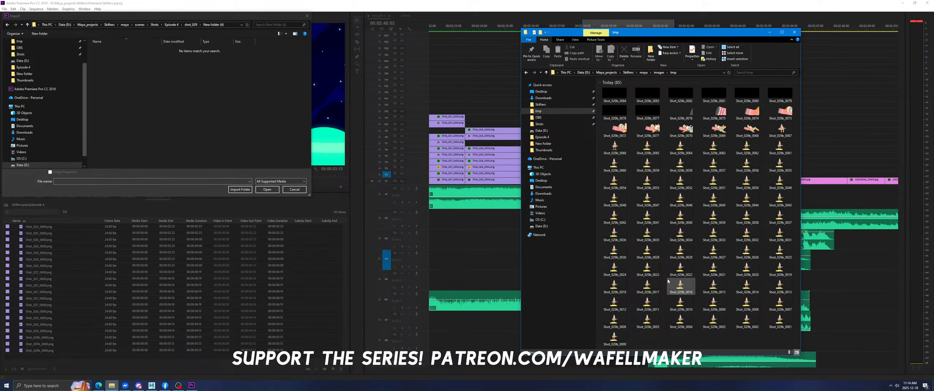
key("ctrl+a")
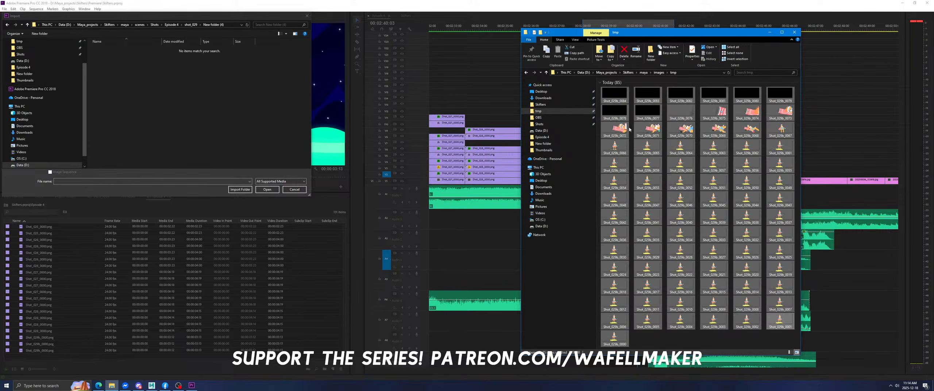
left_click(186, 131)
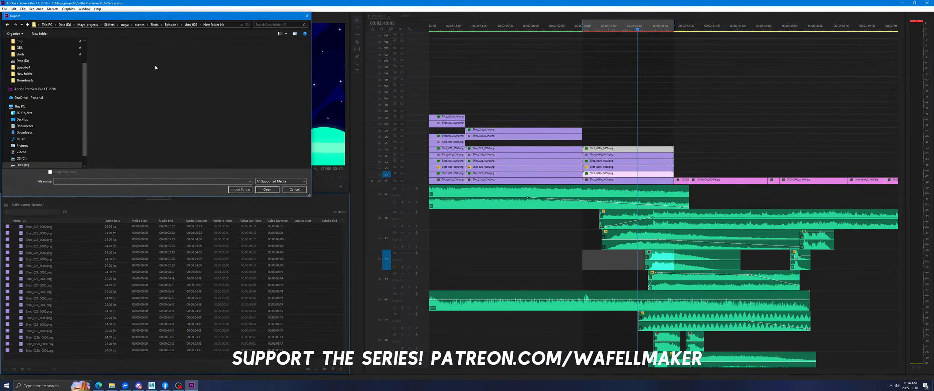
key("ctrl+v")
Import the character frames as an image sequence and stack two copies above the planets clips on video tracks 12 and 13.
left_click(267, 189)
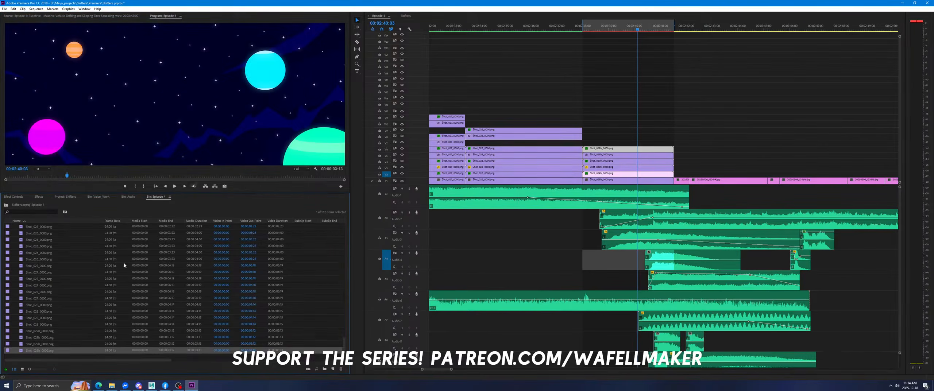
left_click_drag(534, 171, 585, 106)
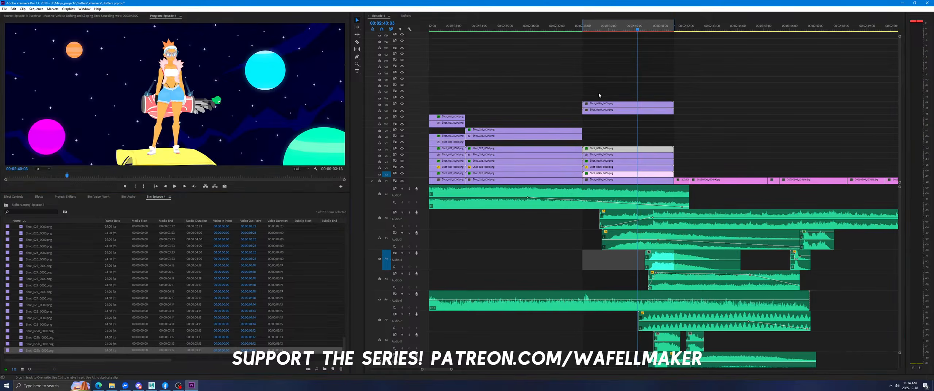
Switch to Maya, hide the character and yellow car layers, and render the remaining visible layers as an image sequence.
key("alt+Tab")
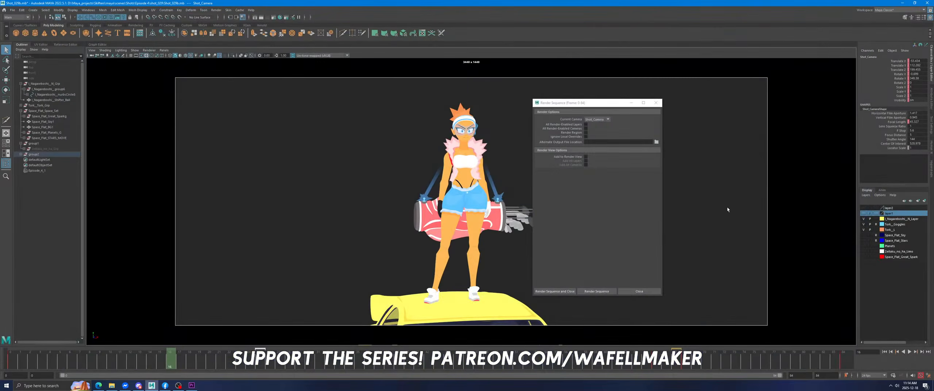
left_click(863, 230)
left_click(863, 219)
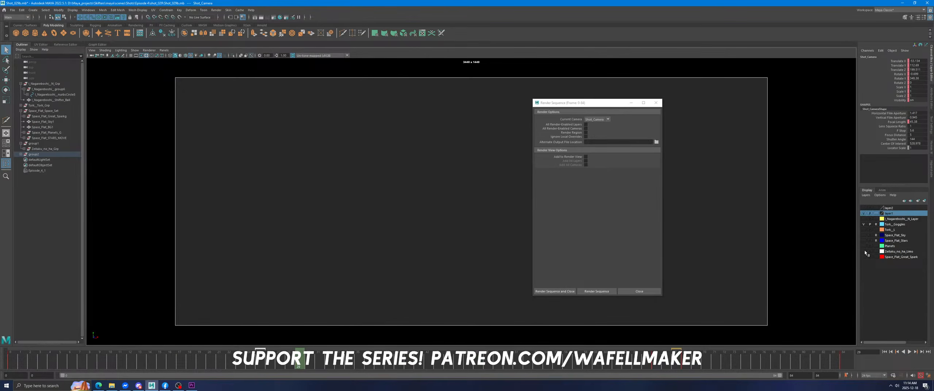
left_click(608, 290)
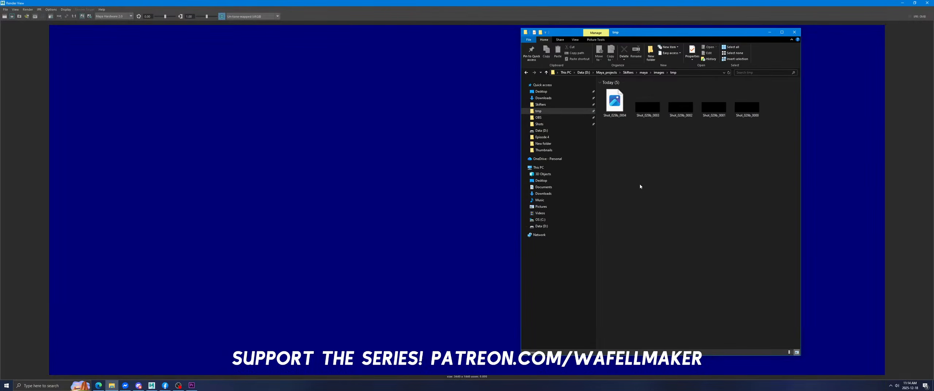
Switch to Premiere Pro and copy Color Balance from the preceding shot's video track 8 clip onto the lower character clip.
left_click(191, 386)
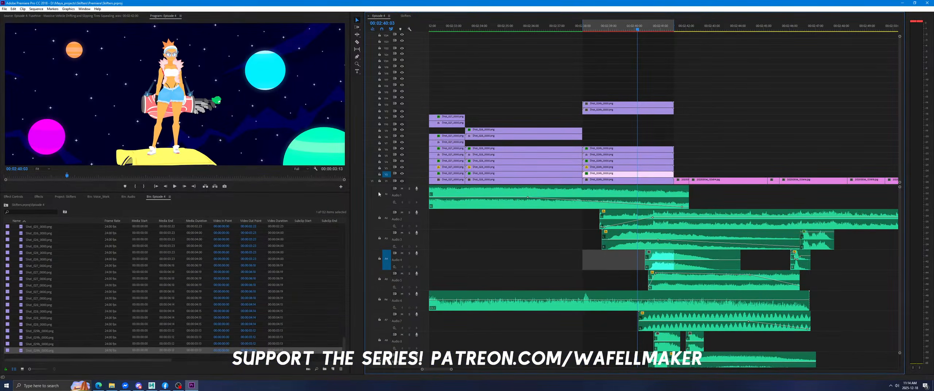
left_click(552, 138)
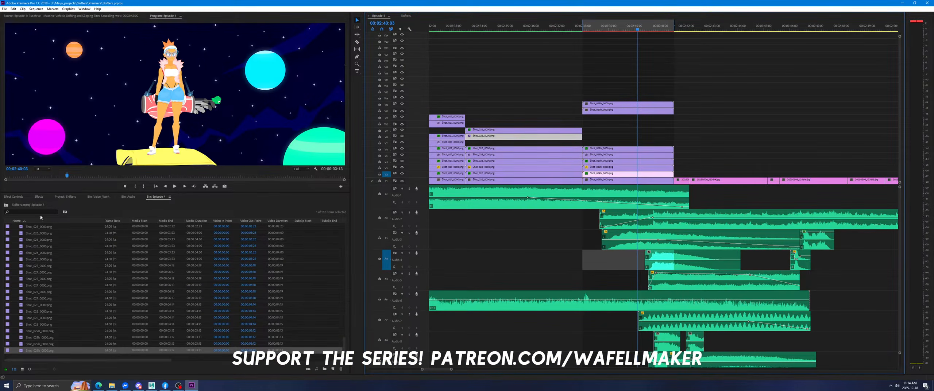
left_click(14, 196)
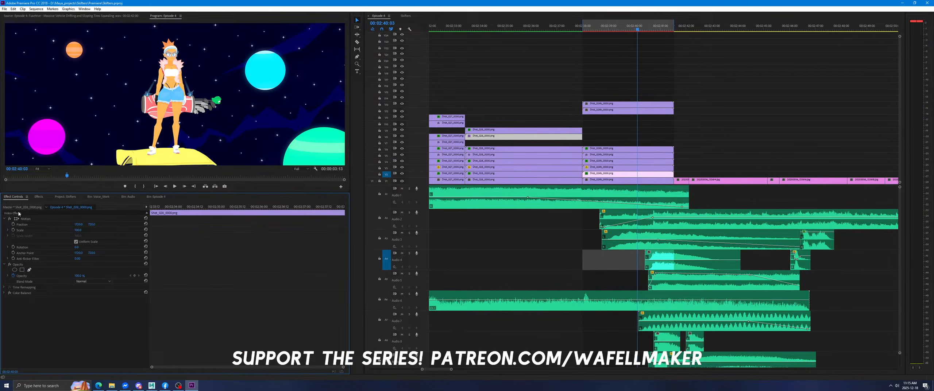
right_click(22, 293)
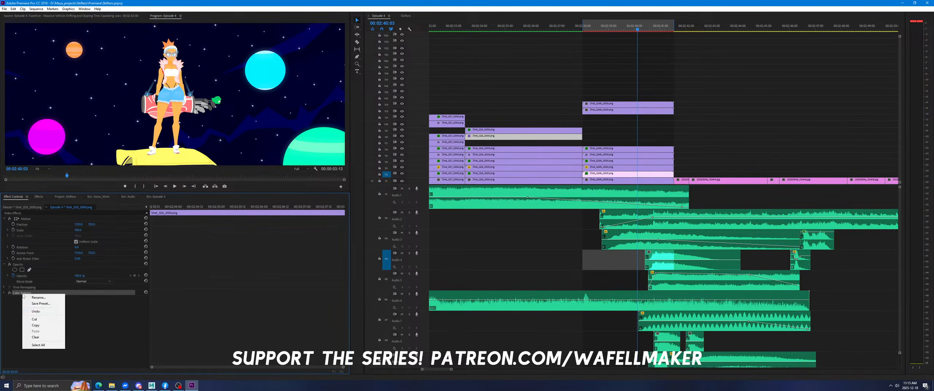
left_click(32, 325)
right_click(604, 111)
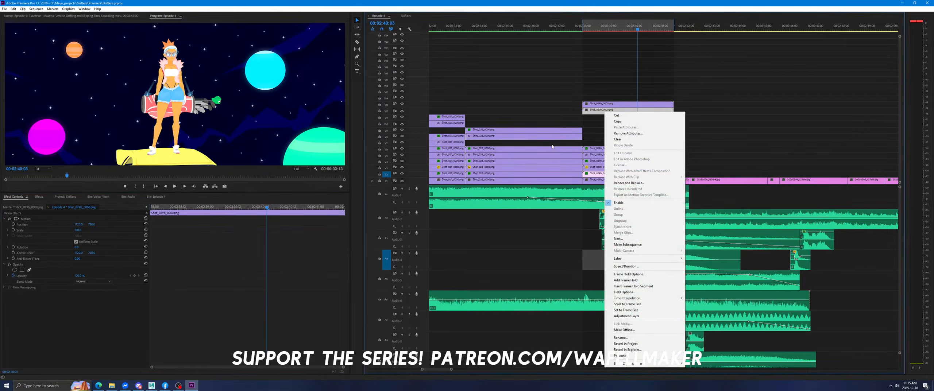
right_click(229, 274)
left_click(242, 297)
Copy Opacity, Gaussian Blur and Color Balance from the preceding shot's video track 9 clip onto the upper character clip, and save the project.
left_click(511, 130)
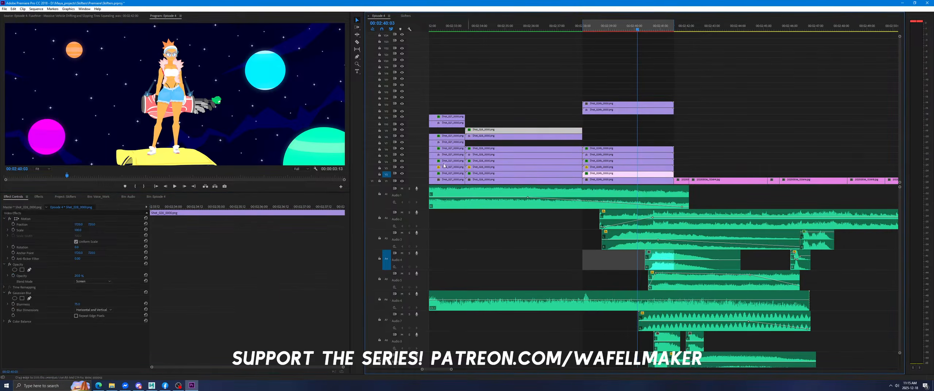
left_click(21, 292)
left_click(21, 322, "ctrl")
left_click(19, 264, "ctrl")
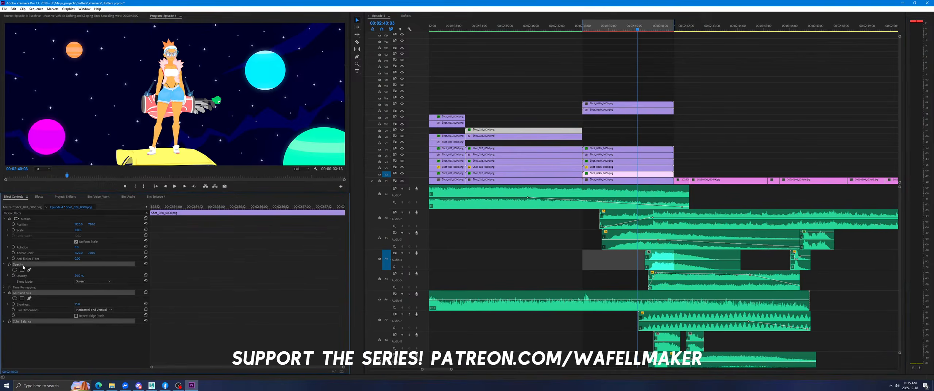
right_click(23, 265)
left_click(36, 297)
left_click(628, 104)
right_click(238, 226)
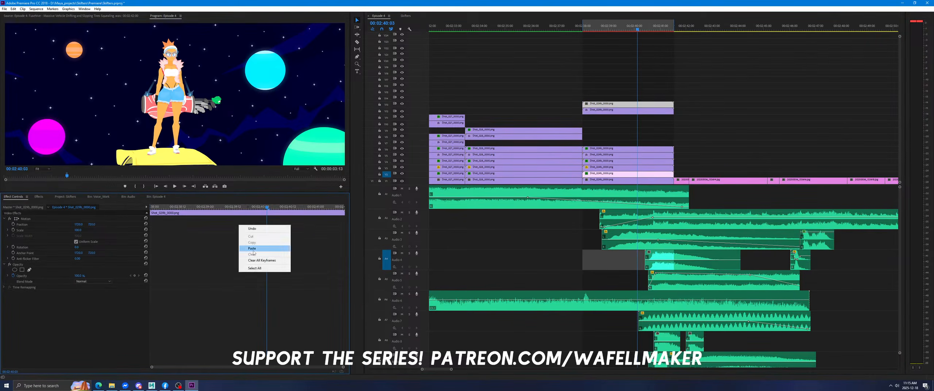
left_click(253, 248)
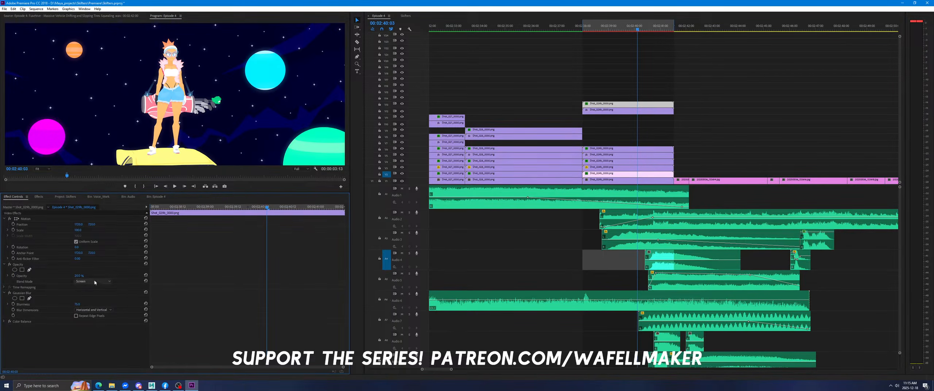
key("ctrl+s")
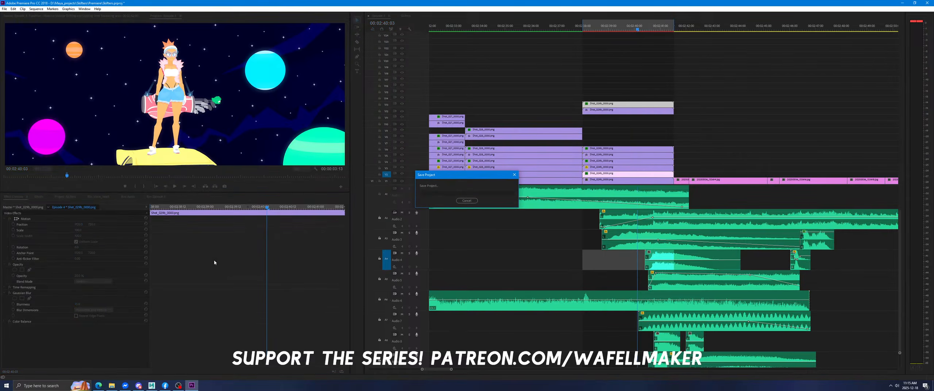
Reopen the import dialog from the Episode 4 bin and move the newly rendered frames from the tmp images folder into shot_029's next empty folder.
left_click(156, 197)
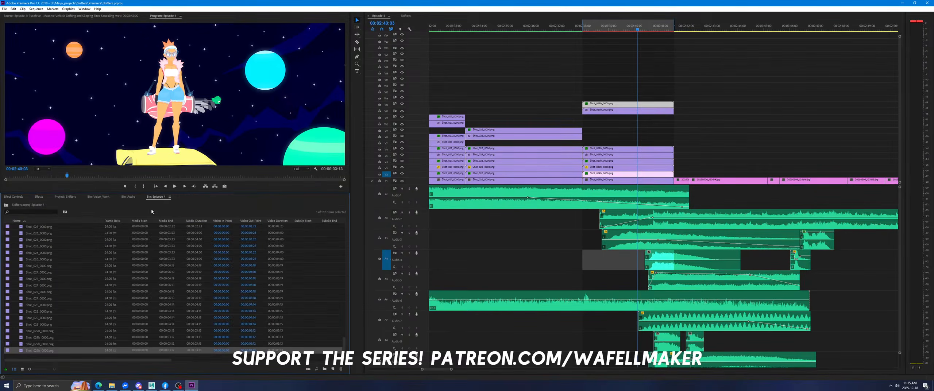
double_click(15, 344)
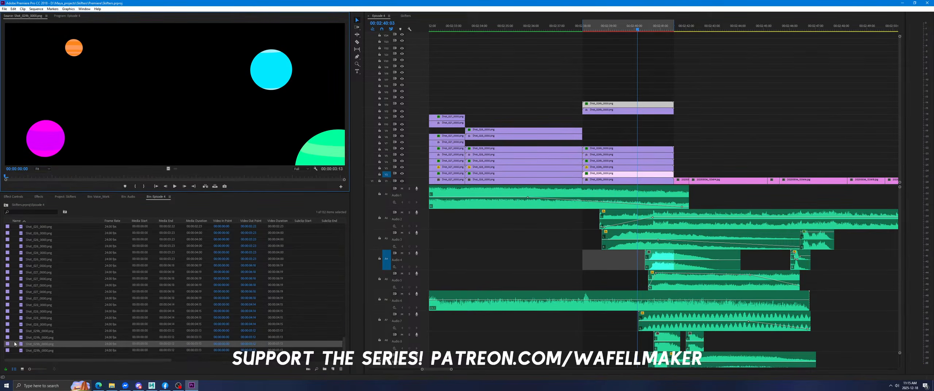
double_click(14, 343)
left_click(192, 25)
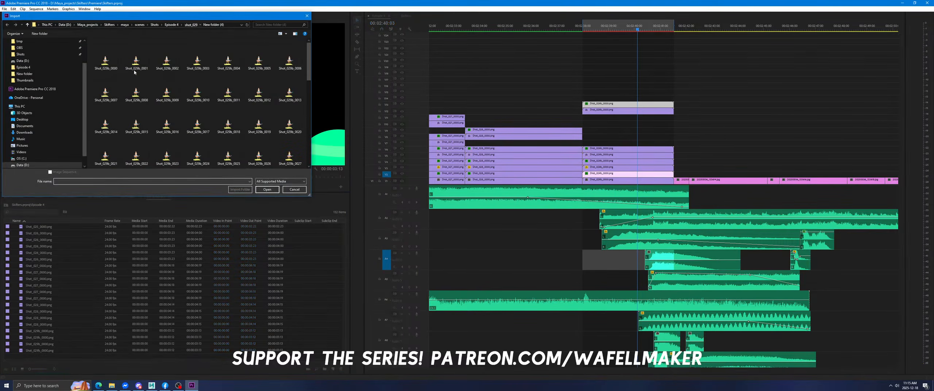
double_click(117, 77)
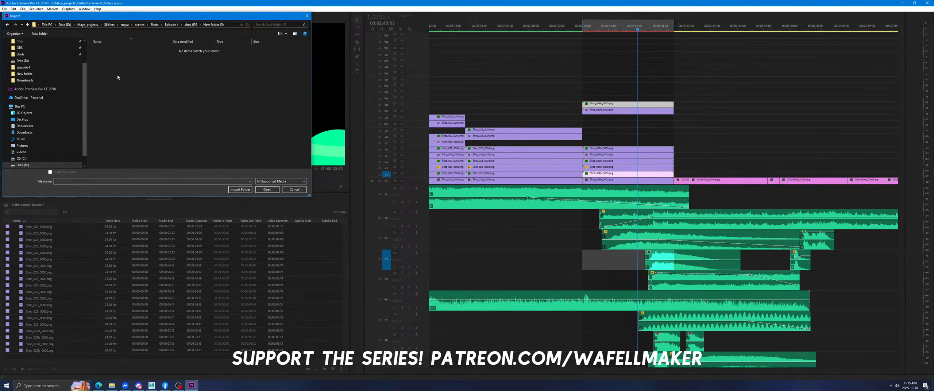
left_click(113, 383)
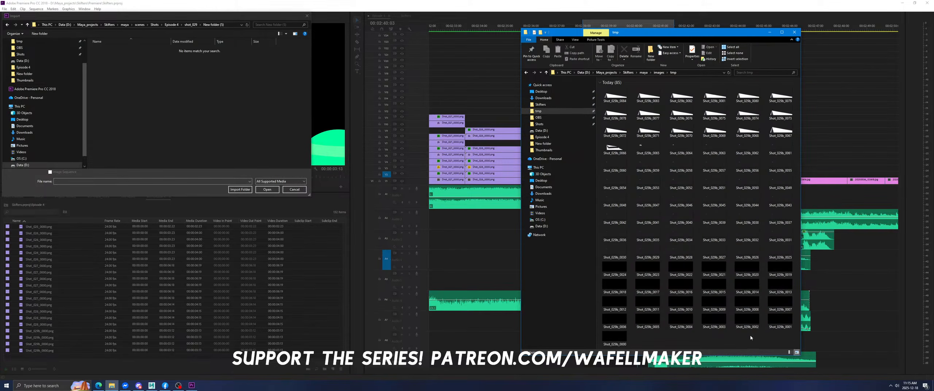
left_click(197, 97)
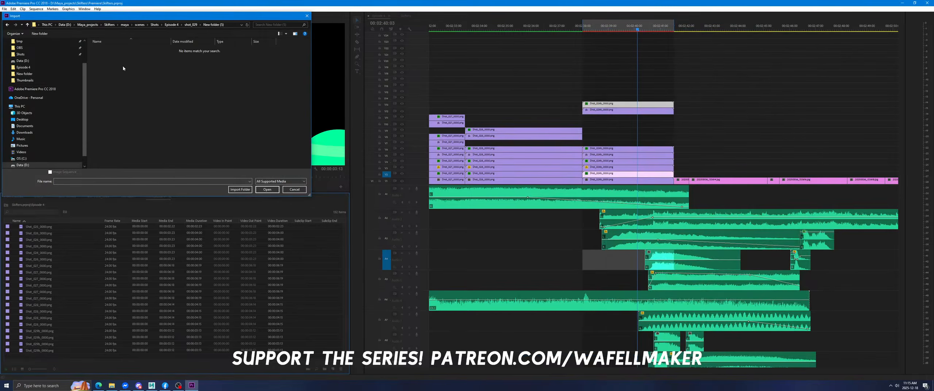
Import the moved frames as an image sequence and stack two copies on video tracks 8 and 9 beneath the character clips.
left_click(135, 50)
left_click(56, 171)
left_click(260, 189)
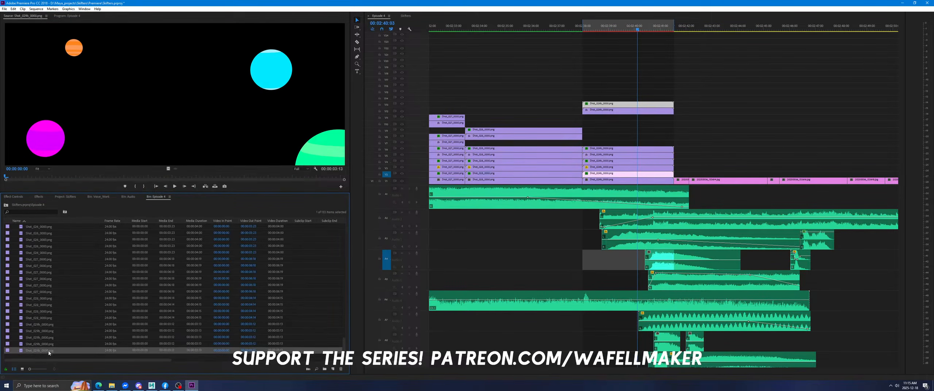
left_click_drag(23, 351, 591, 135)
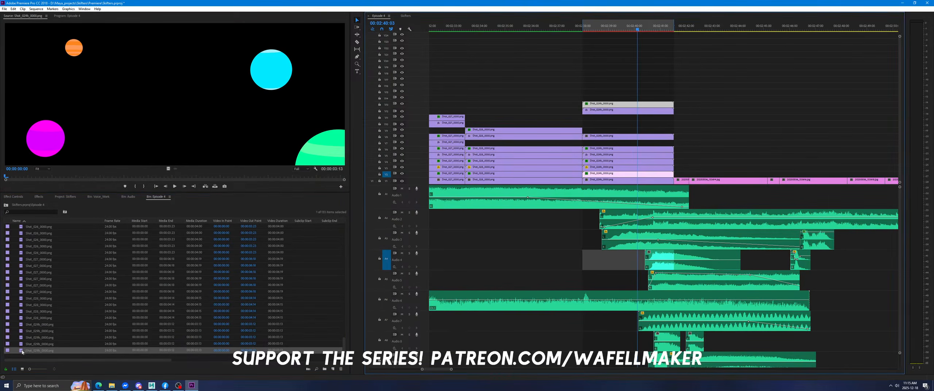
left_click_drag(22, 352, 587, 138)
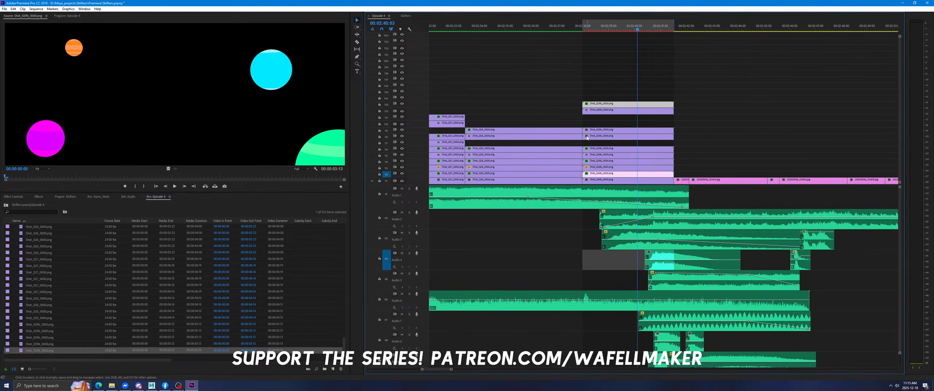
Transfer Color Balance from the lower character clip on video track 12 onto the new clip on video track 8.
left_click(595, 113)
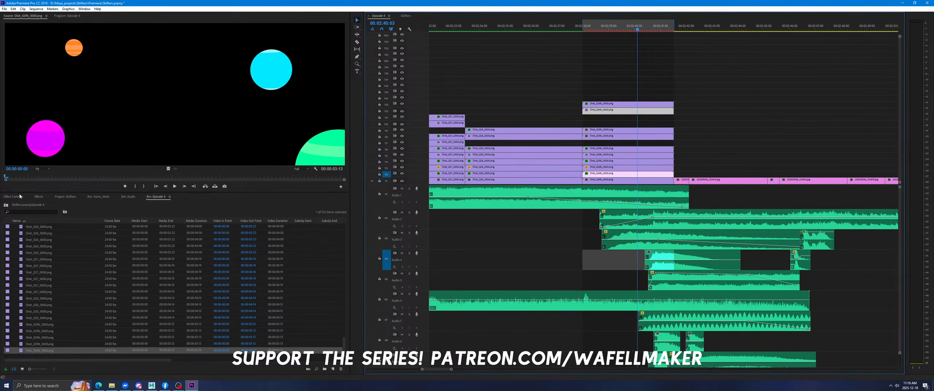
left_click(20, 196)
right_click(22, 286)
left_click(22, 293)
right_click(25, 294)
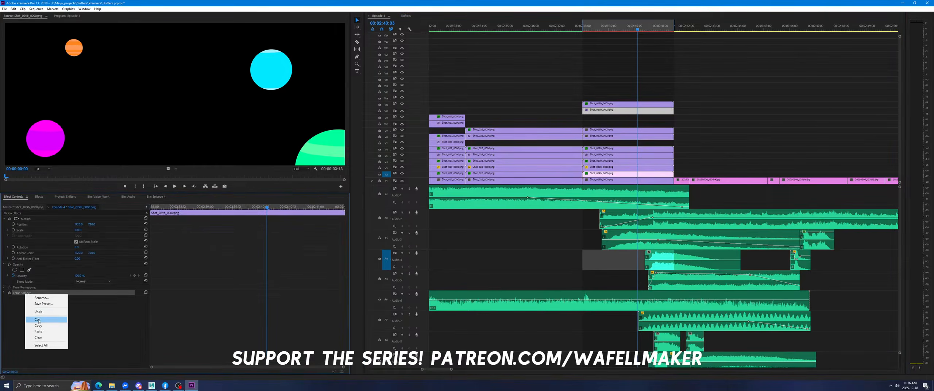
left_click(38, 320)
left_click(612, 136)
right_click(316, 224)
left_click(330, 248)
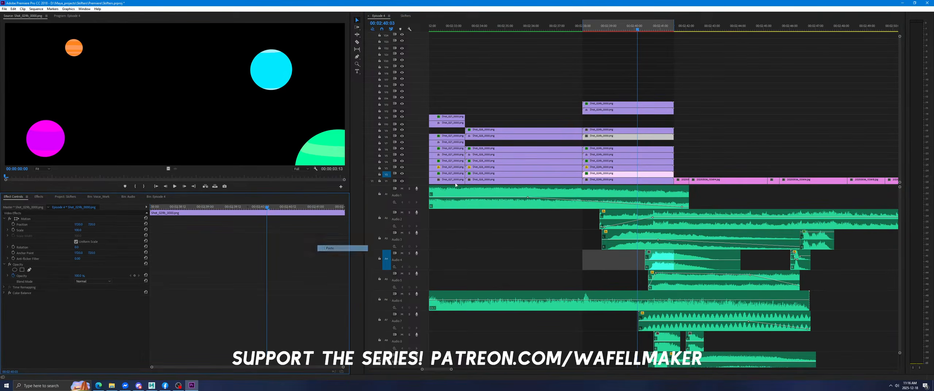
Copy Opacity, Gaussian Blur and Color Balance from the upper character clip onto the new clip on video track 9.
left_click(605, 104)
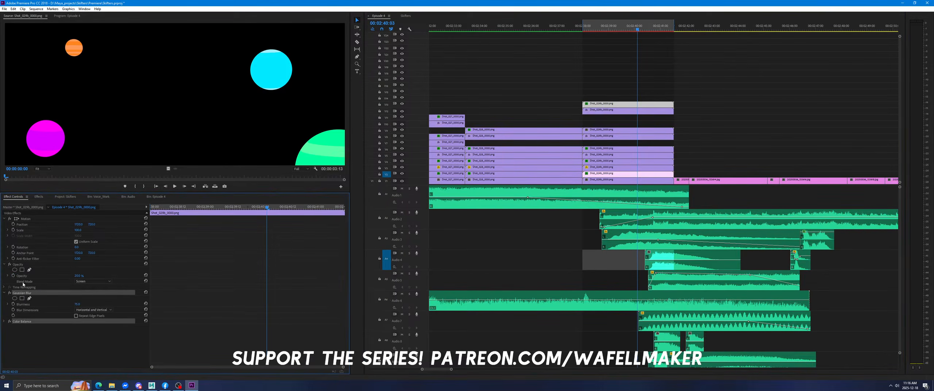
left_click(23, 264, "ctrl")
right_click(23, 265)
left_click(32, 294)
left_click(608, 131)
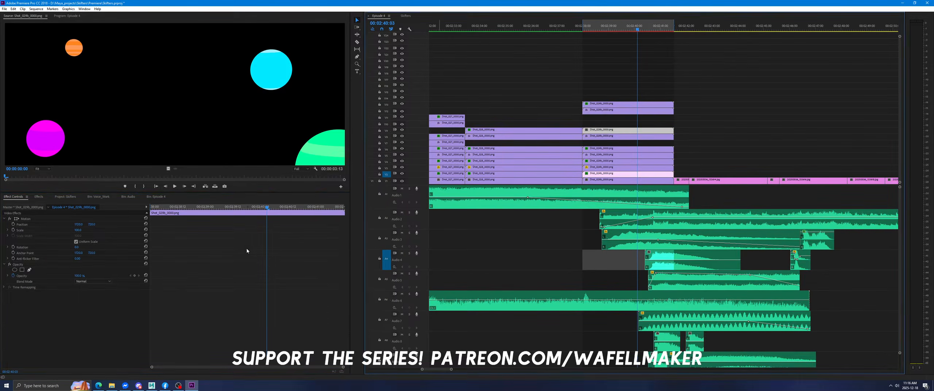
right_click(246, 251)
left_click(260, 274)
Switch to Maya, close the previous render windows, check the Render Settings and render the currently visible layers as an image sequence.
left_click(152, 385)
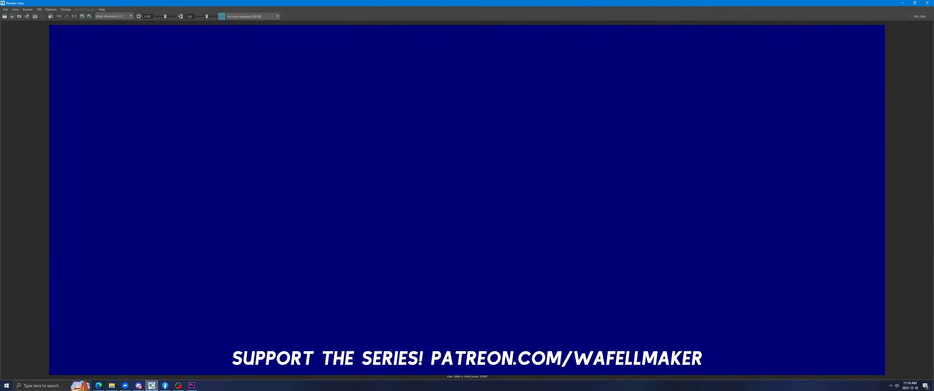
left_click(927, 3)
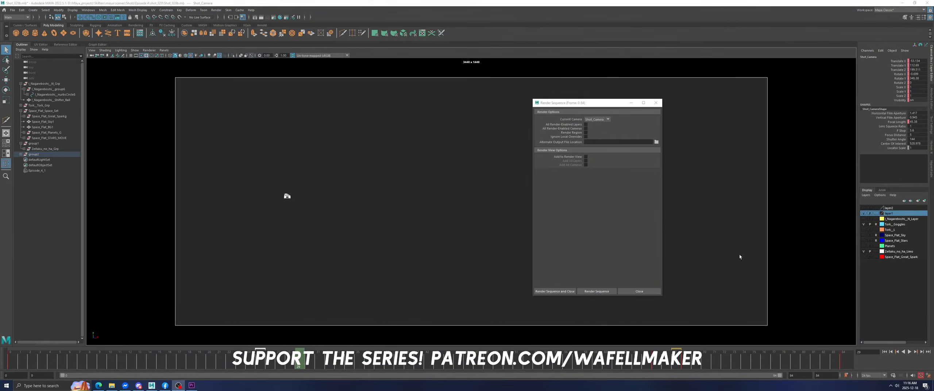
left_click(656, 102)
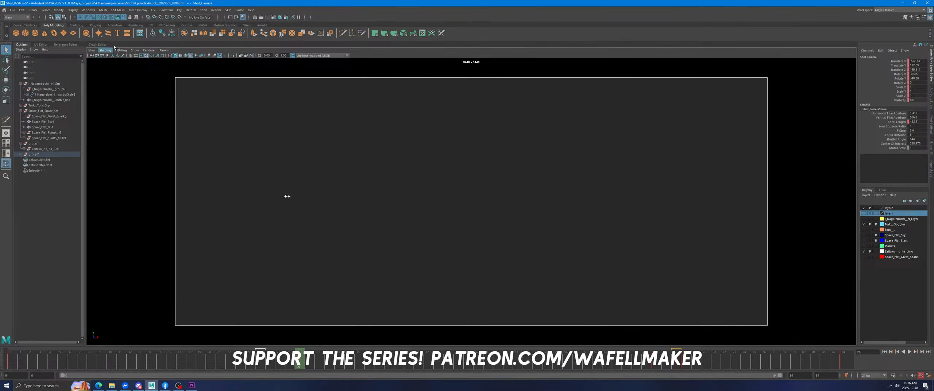
left_click(274, 18)
left_click(575, 295)
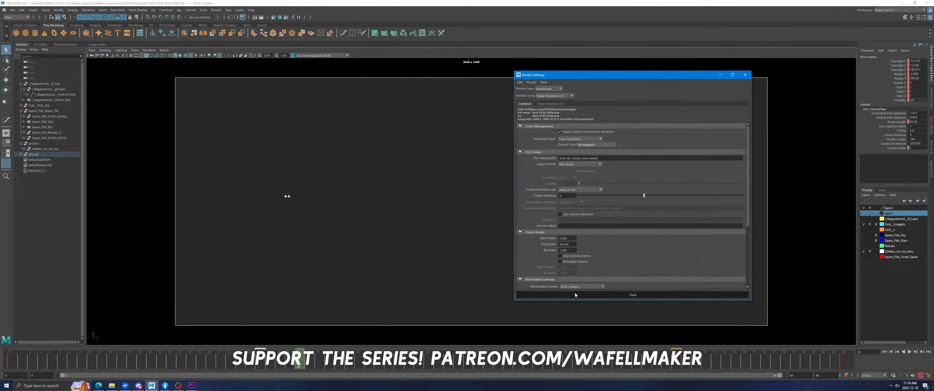
left_click(216, 10)
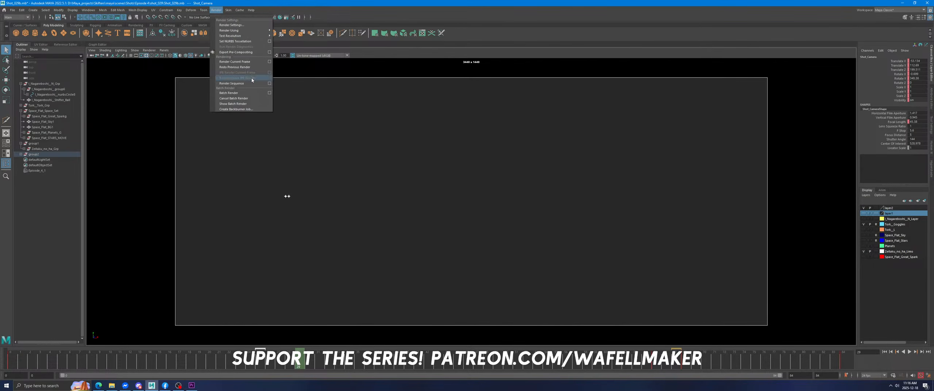
left_click(251, 81)
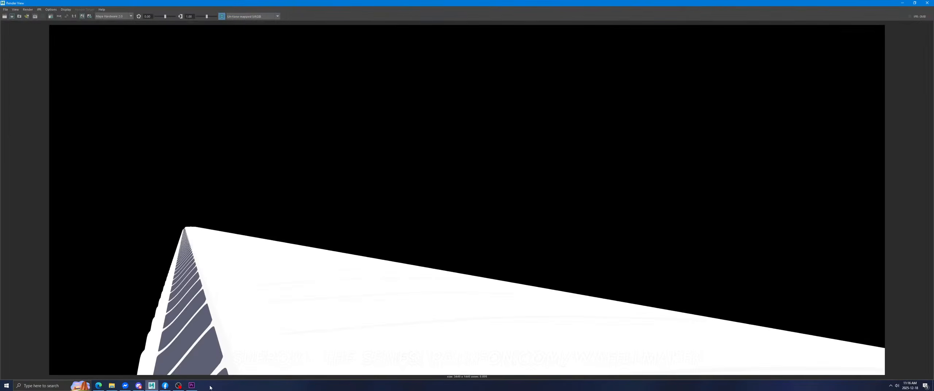
Switch to Premiere Pro, clear the timeline selection and check the tmp images folder for the newly rendered frames.
left_click(192, 385)
left_click(547, 75)
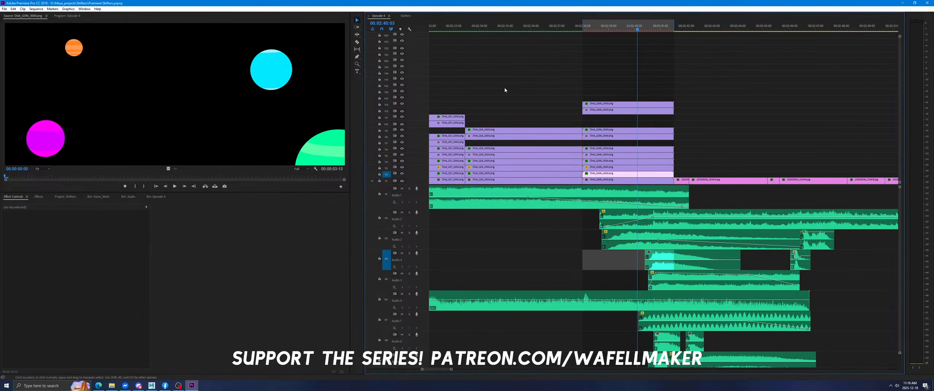
left_click(112, 385)
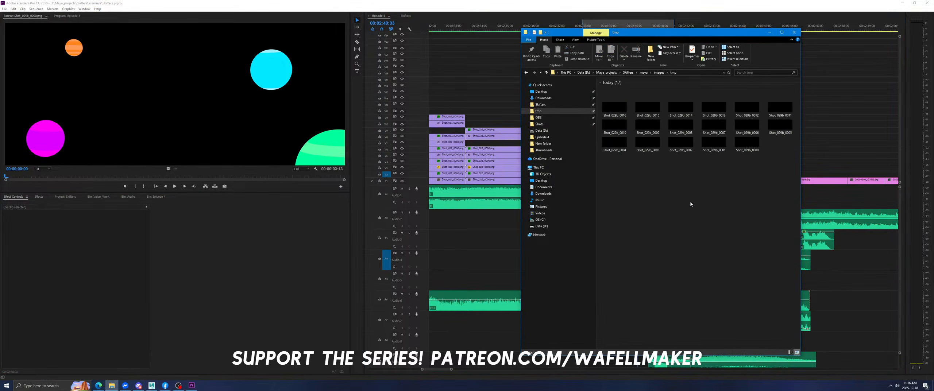
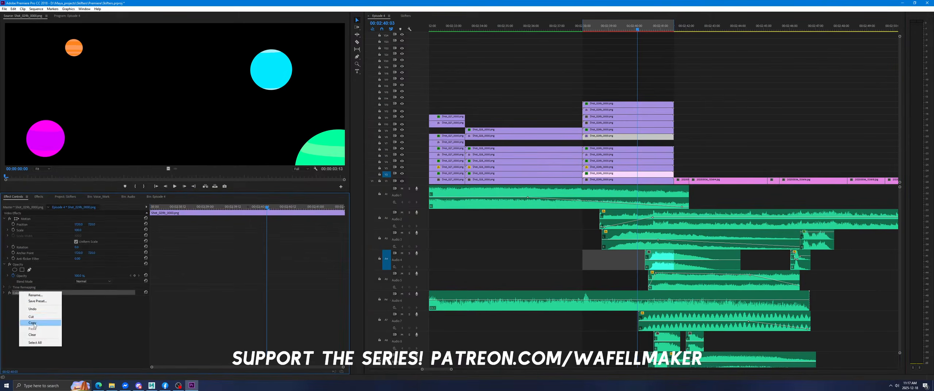
Copy Color Balance from the video track 8 clip onto the new clip on video track 10.
left_click(32, 334)
right_click(254, 239)
left_click(277, 273)
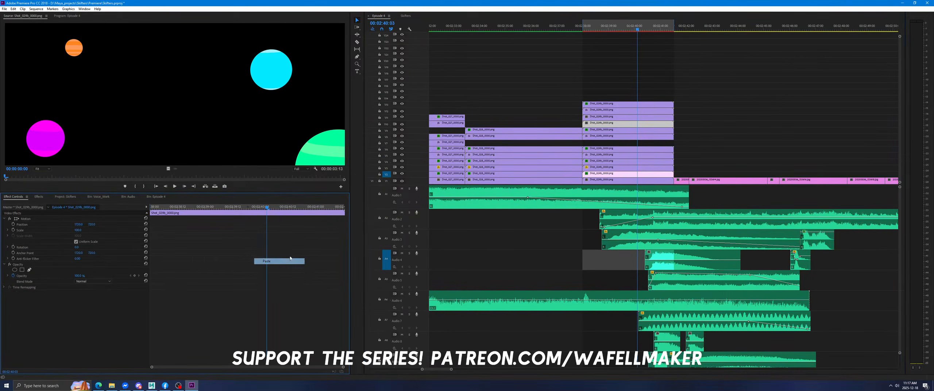
Copy Opacity, Color Balance and Gaussian Blur from the video track 9 clip onto the video track 11 clip, save the project and clear the selection.
left_click(627, 129)
left_click(31, 297)
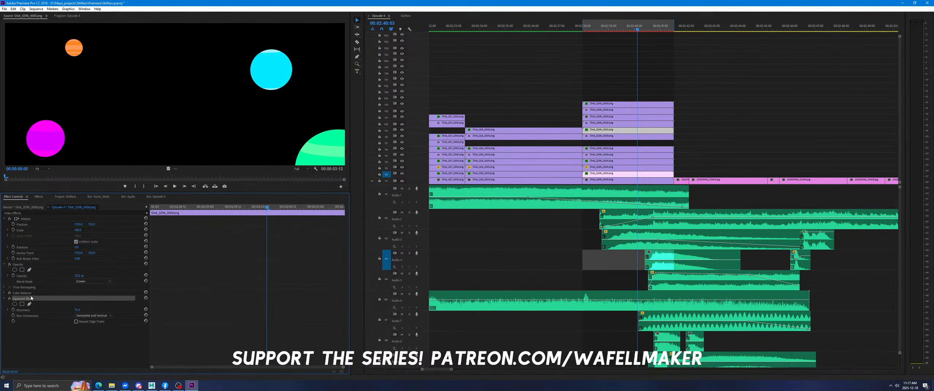
left_click(30, 293, "ctrl")
left_click(23, 267, "ctrl")
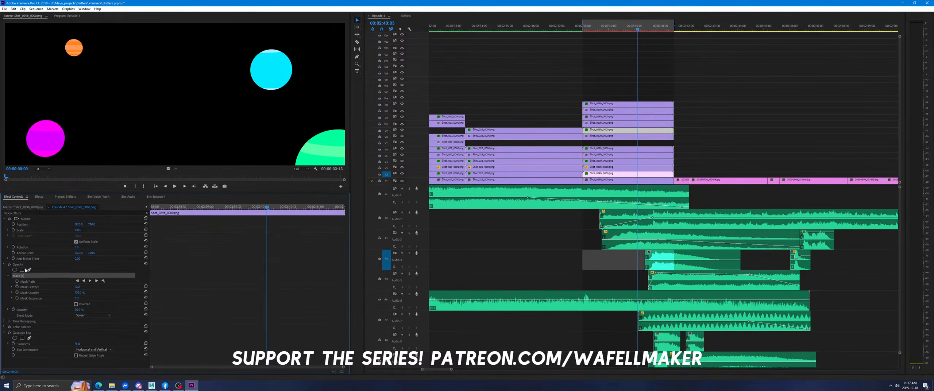
left_click(17, 264)
left_click(22, 292, "ctrl")
left_click(18, 298, "ctrl")
right_click(25, 297)
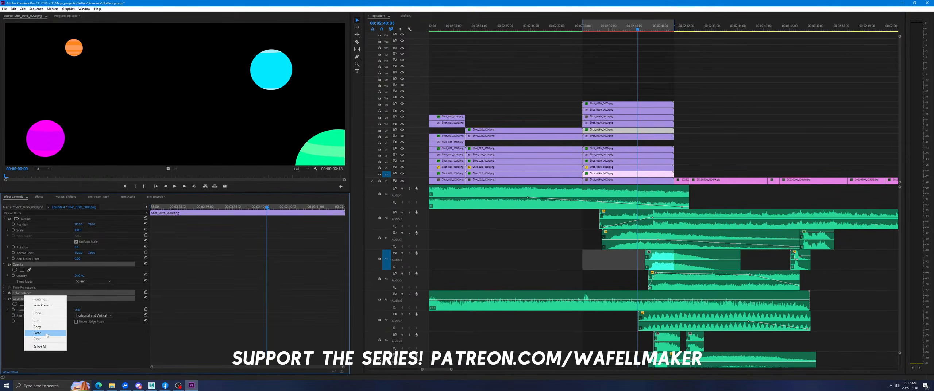
left_click(37, 326)
left_click(604, 118)
right_click(240, 248)
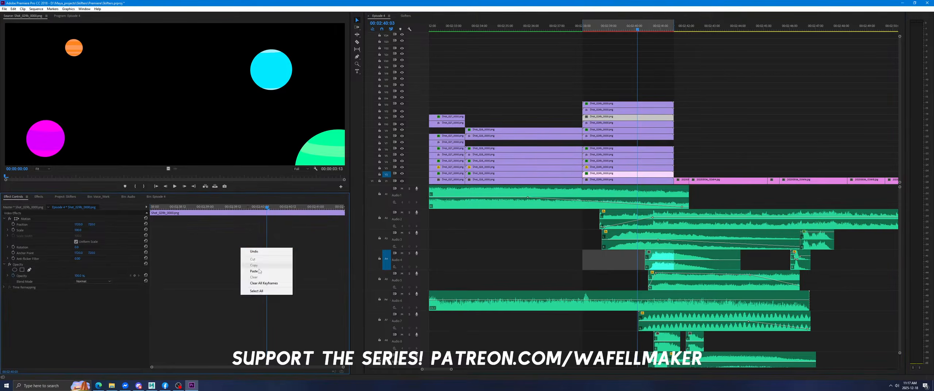
left_click(261, 271)
key("ctrl+s")
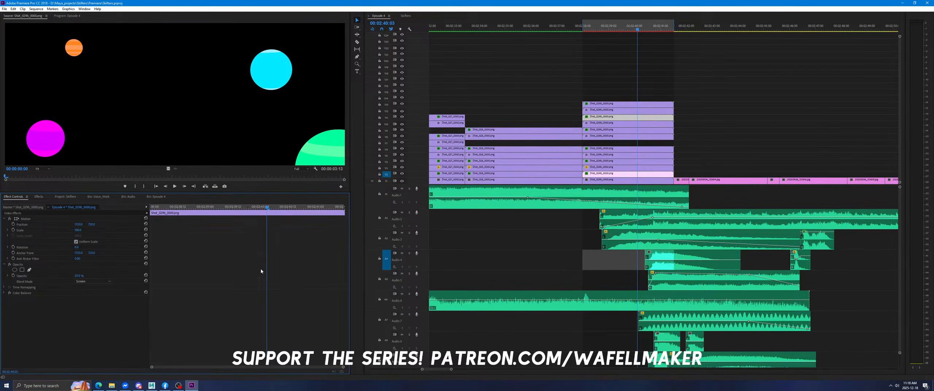
left_click(613, 92)
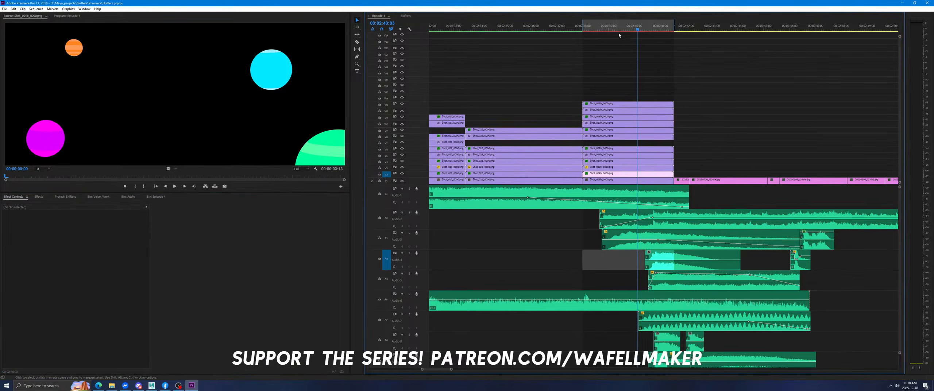
Clear the timeline selection and save the Premiere project.
left_click_drag(617, 61, 667, 87)
key("ctrl+s")
key("ctrl+s")
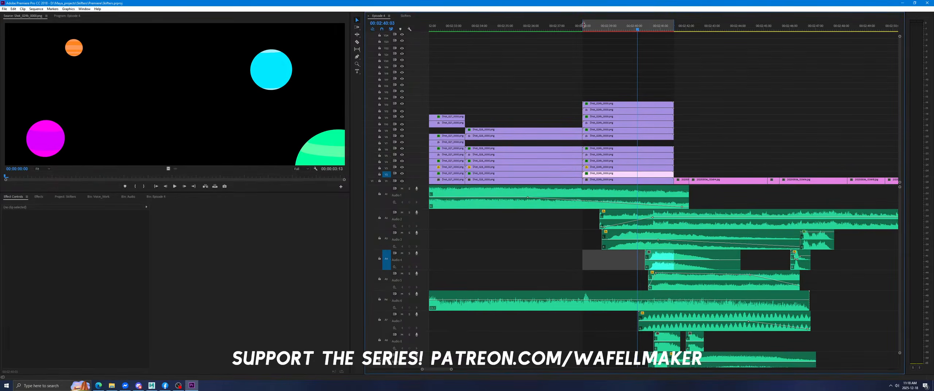
key("ctrl+s")
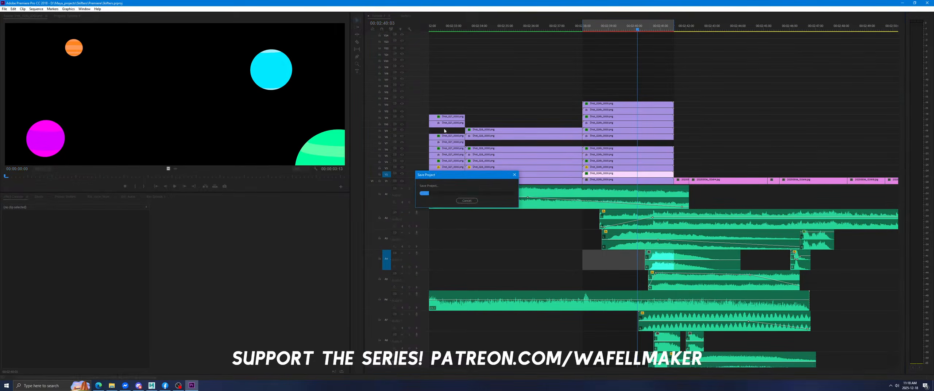
Switch to Maya, play and scrub the shot to the white spikes, and hide their display layer.
left_click(151, 385)
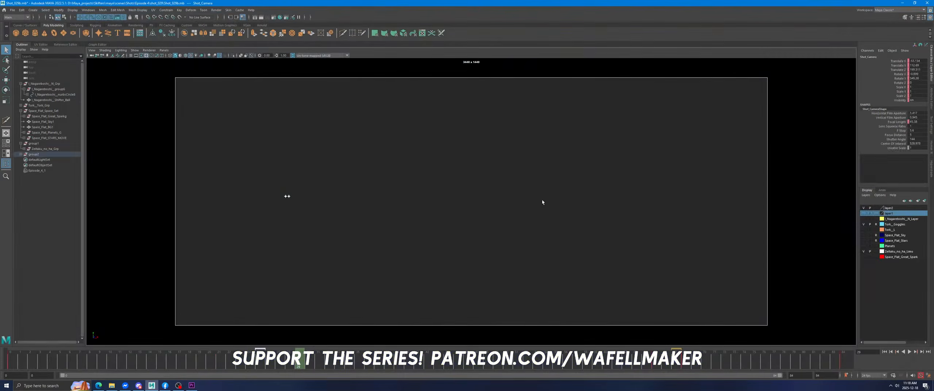
key("alt+v")
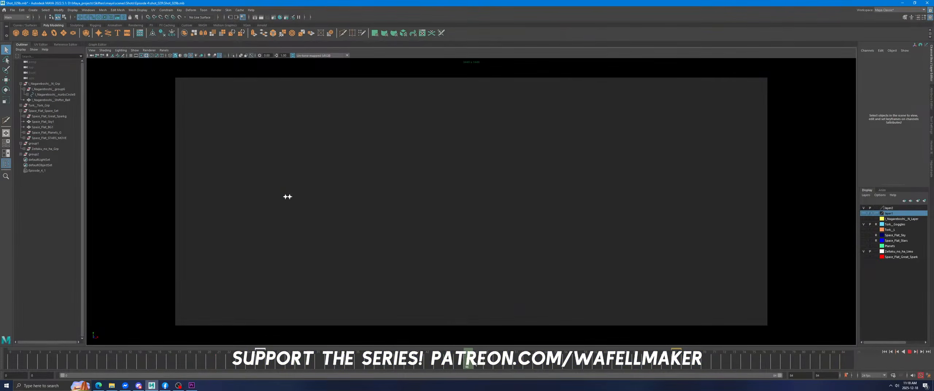
left_click_drag(634, 366, 664, 368)
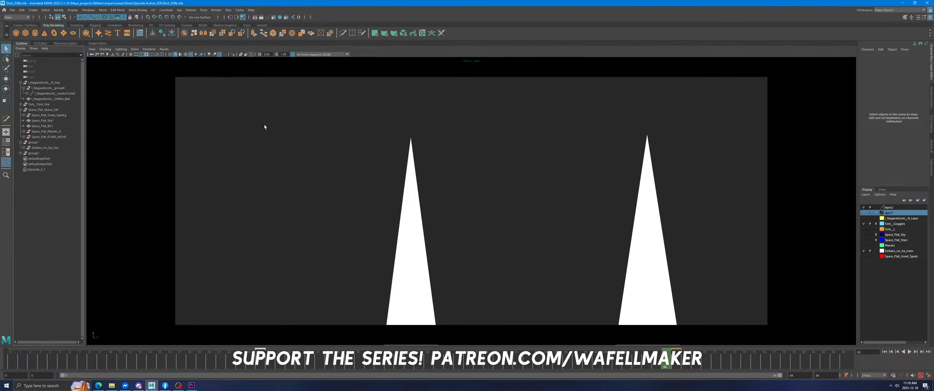
left_click(863, 251)
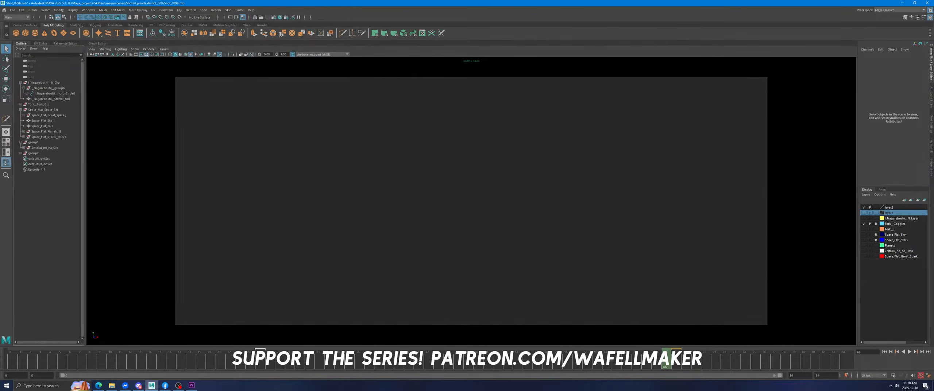
Switch to Premiere Pro, move the playhead to 00:02:39:18 and render the previews for the space tumble shot's in-to-out range.
left_click(192, 385)
left_click(628, 27)
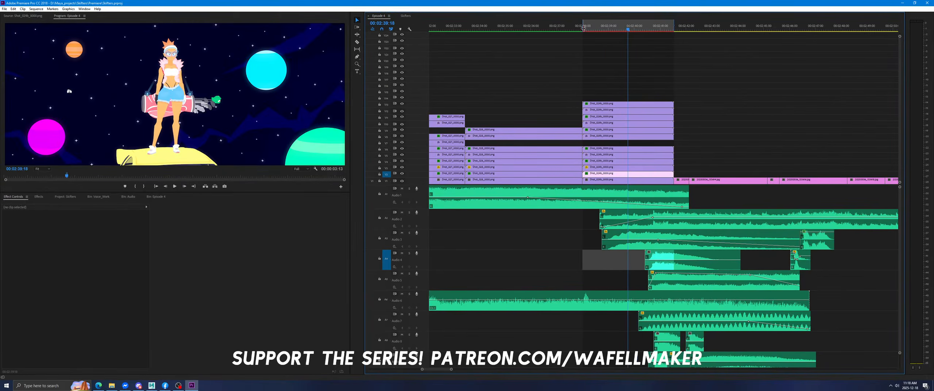
left_click_drag(547, 35, 582, 55)
key("Return")
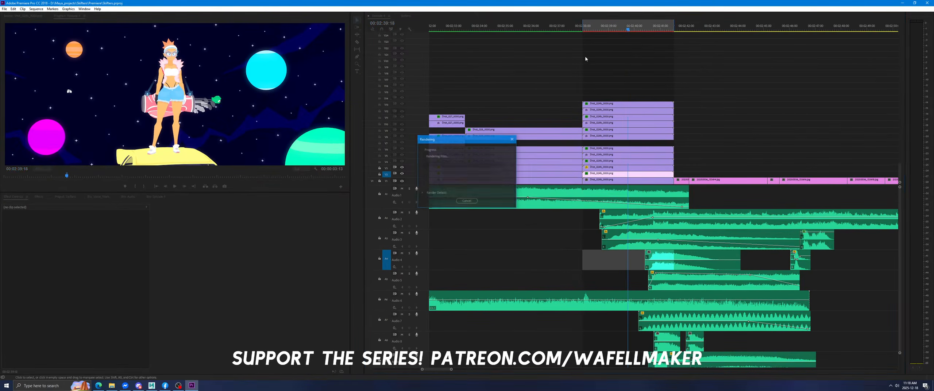
Check Premiere Pro's level in the Windows volume mixer and close the mixer while the previews render.
right_click(891, 385)
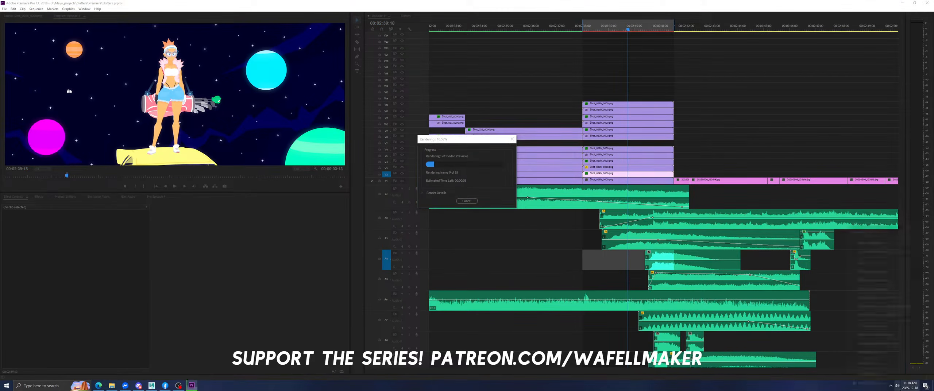
right_click(895, 390)
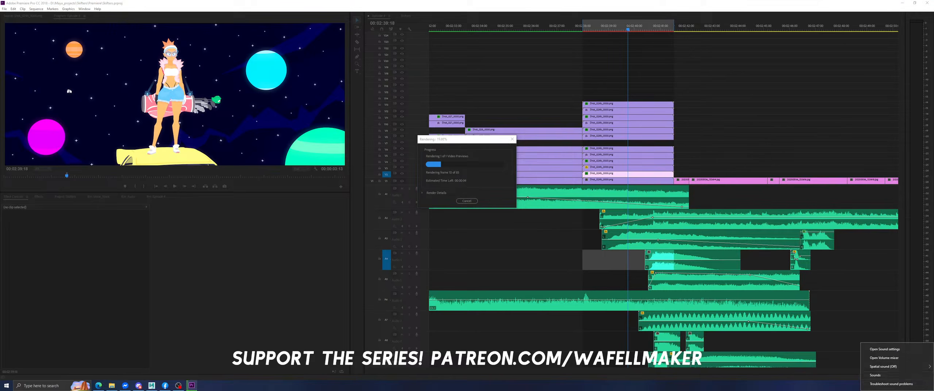
left_click(895, 359)
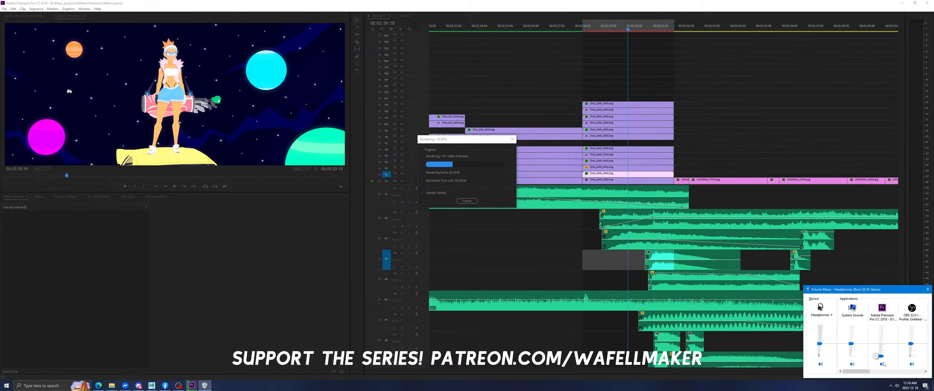
left_click(927, 290)
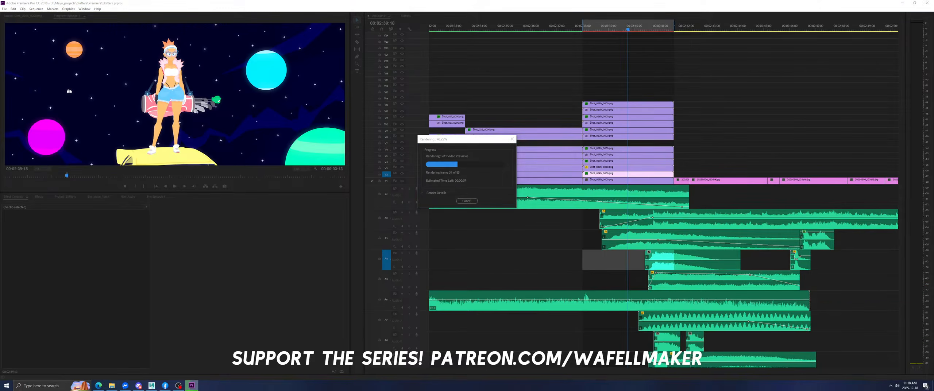
left_click(454, 157)
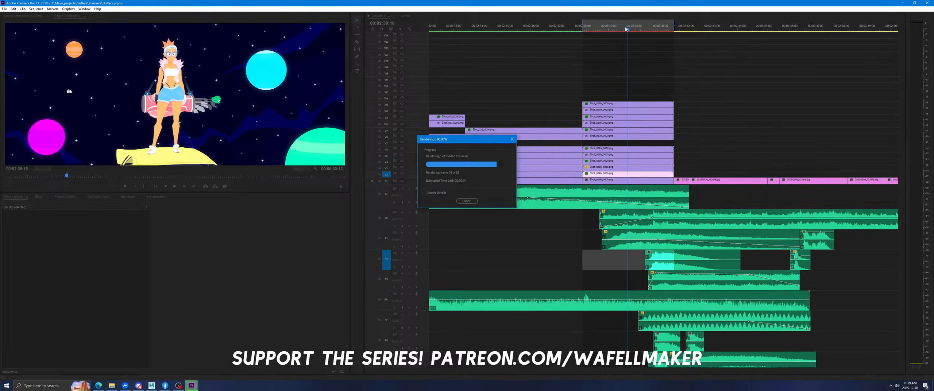
Play the rendered space tumble shot from 00:02:39:15, inspect its video track 8 clip and clear the selection.
left_click(625, 29)
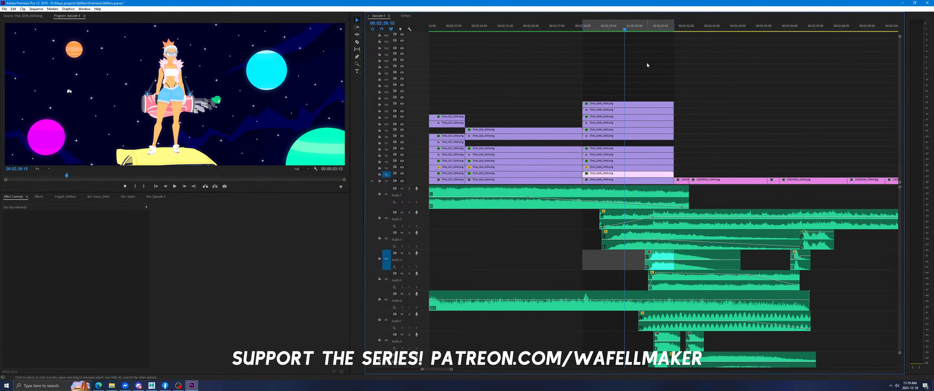
key("space")
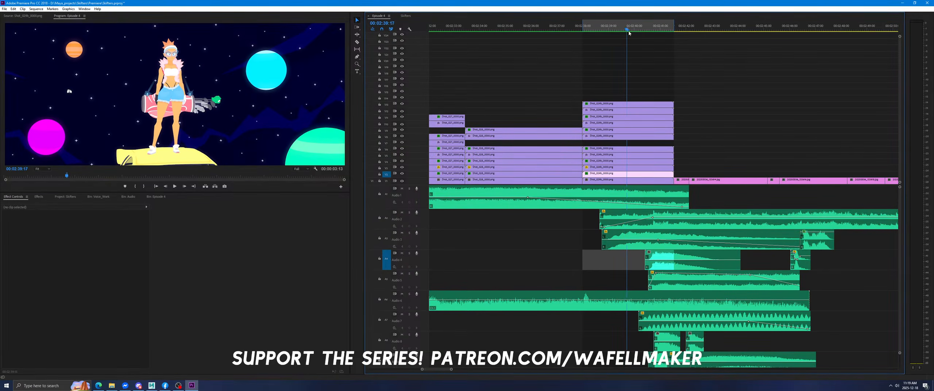
double_click(625, 139)
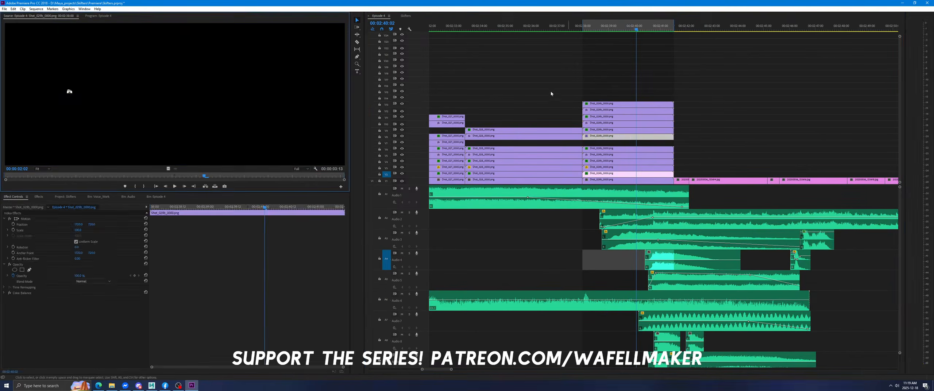
left_click(552, 92)
Open the Skifters sequence, search it for the motorbike scene, move to 00:09:42:09 and save the project.
left_click(406, 15)
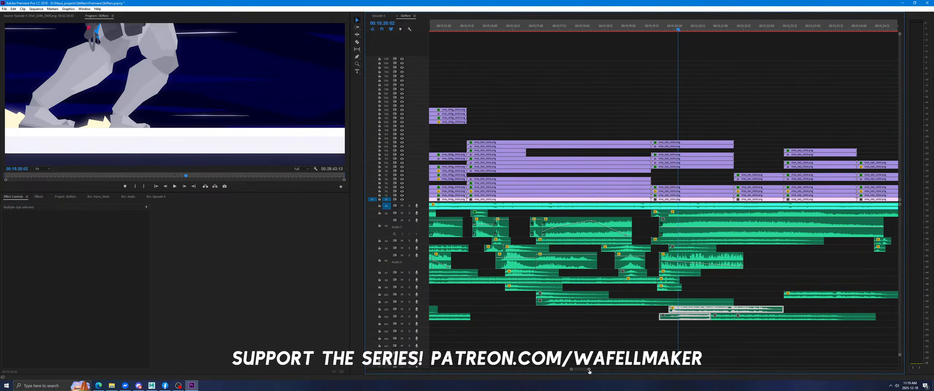
left_click_drag(589, 370, 712, 374)
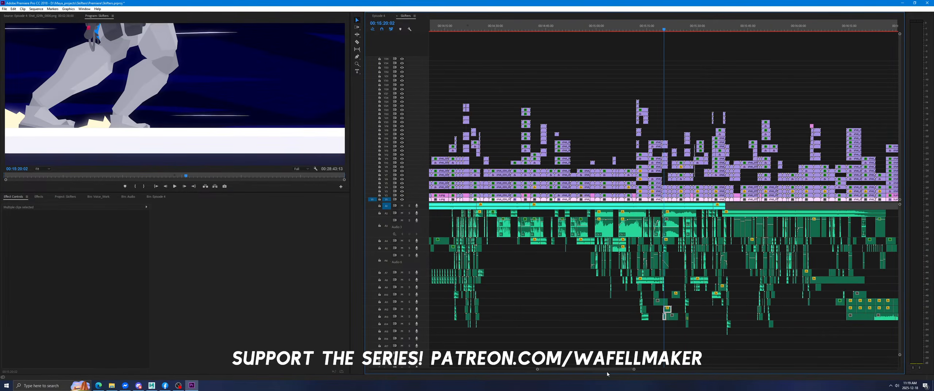
left_click_drag(529, 27, 447, 40)
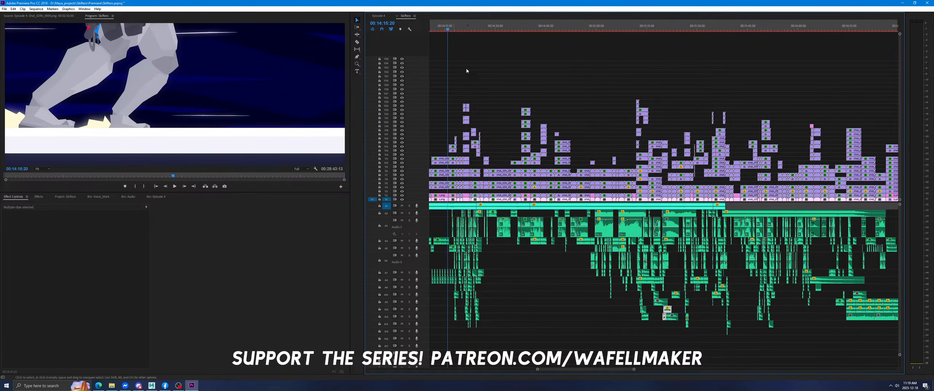
left_click_drag(572, 367, 461, 368)
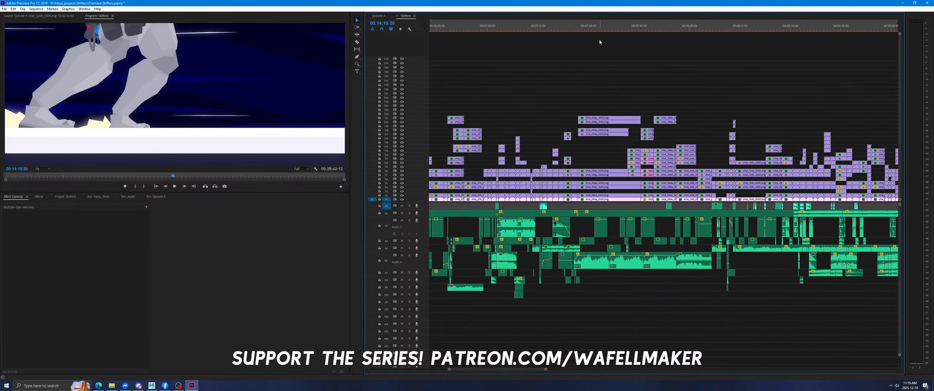
left_click(880, 28)
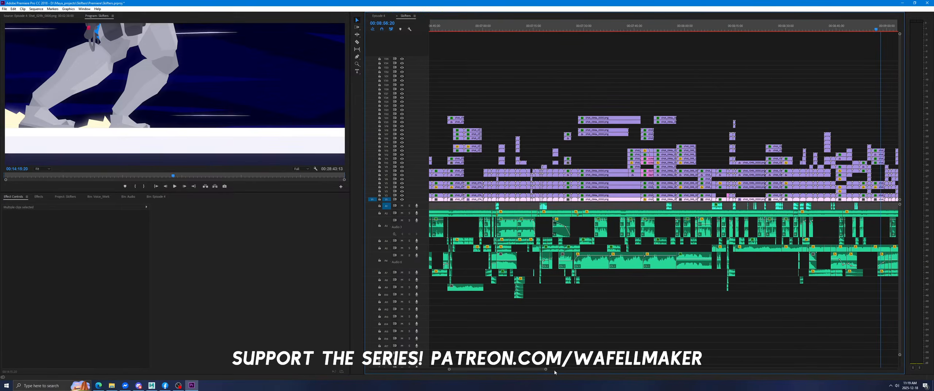
left_click_drag(535, 373, 558, 382)
left_click(715, 34)
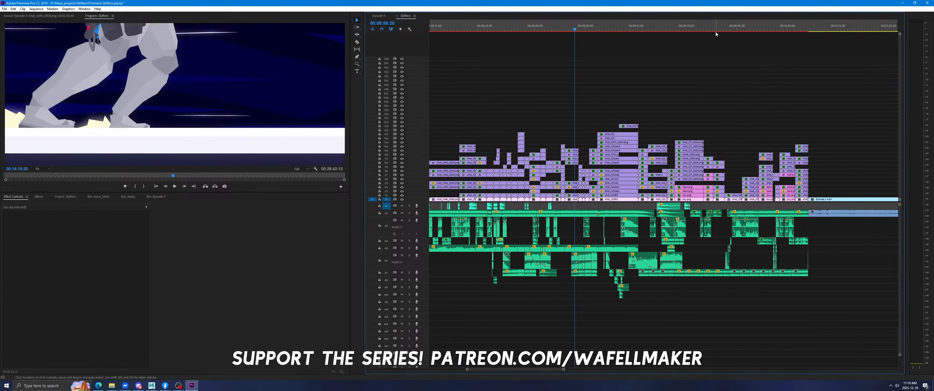
left_click(716, 30)
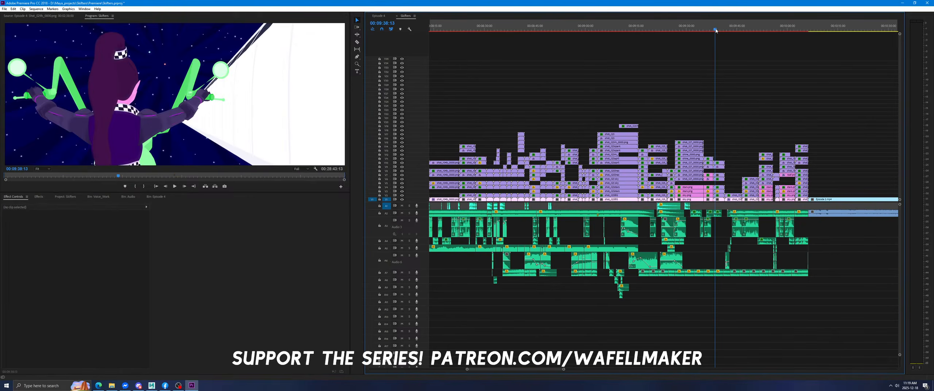
left_click(719, 28)
left_click(728, 27)
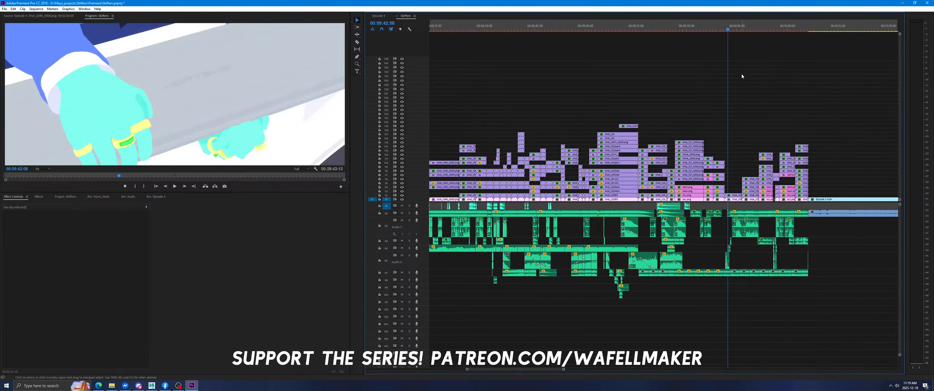
key("ctrl+s")
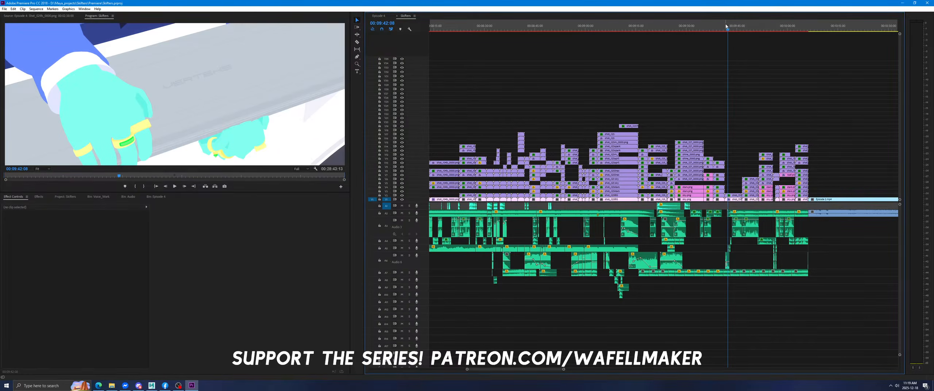
Locate the shot of the green motorbike rider beside the white car at 00:09:23:00 in the Skifters sequence.
left_click_drag(728, 48, 646, 57)
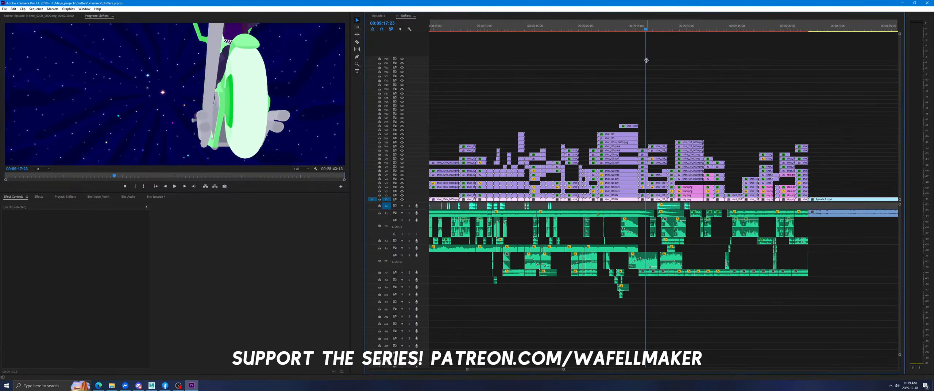
left_click_drag(564, 369, 530, 374)
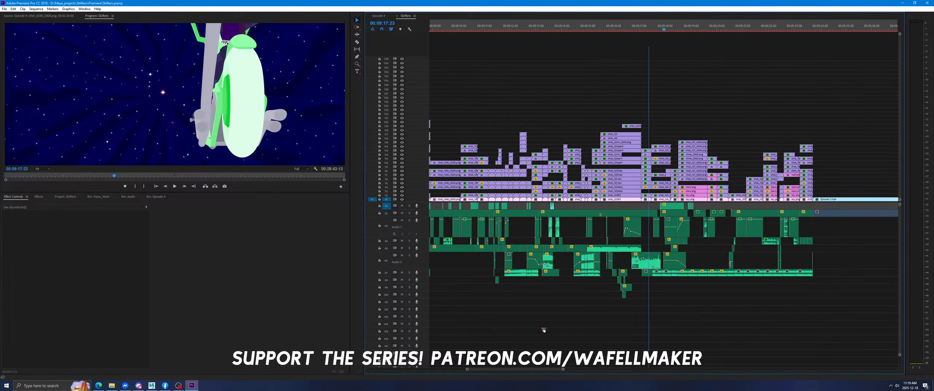
left_click(691, 25)
left_click_drag(692, 26, 729, 30)
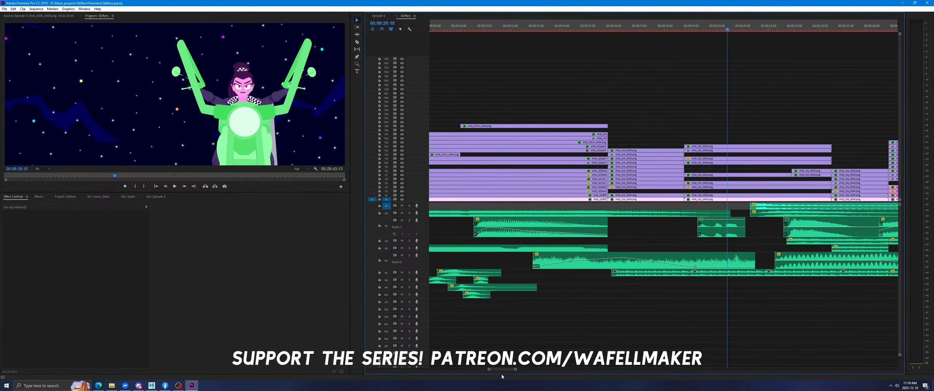
scroll(607, 160, "down", 5)
left_click_drag(517, 125, 522, 169)
left_click(512, 30)
left_click_drag(513, 33, 568, 57)
left_click(568, 57)
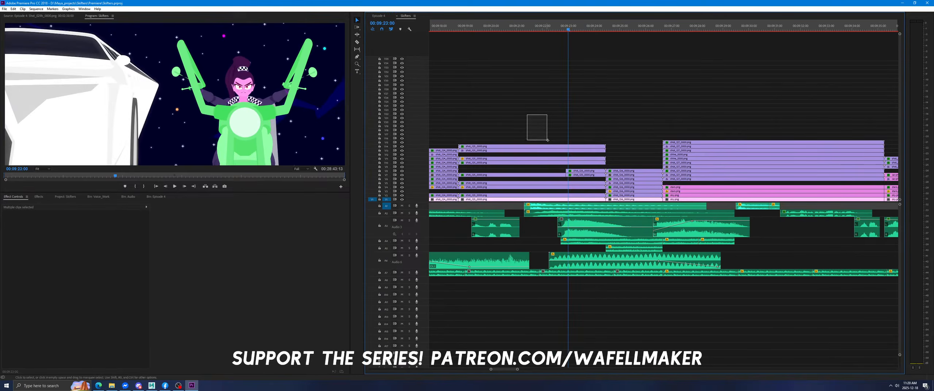
Copy the motorbike shot's upper layer clips into the Episode 4 sequence and place them directly after the space tumble shot on higher tracks.
left_click_drag(568, 121, 564, 178)
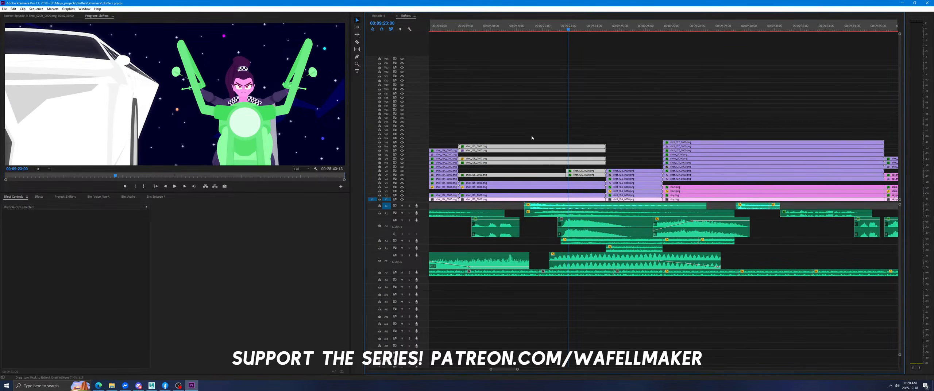
left_click(388, 17)
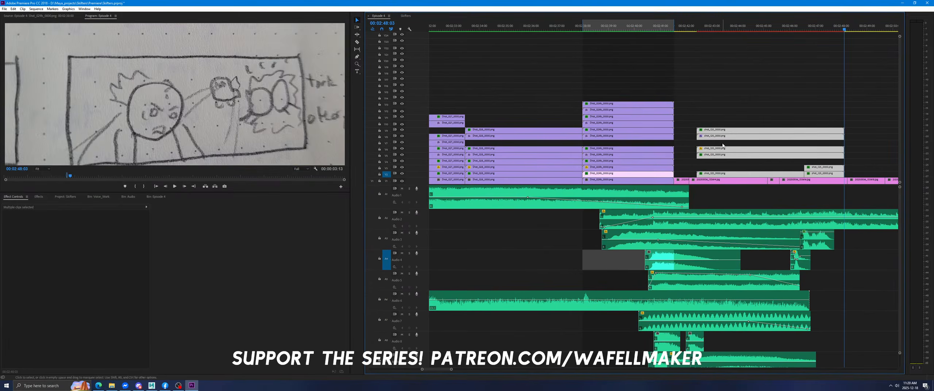
mouse_move(722, 145)
left_mouse_down()
mouse_move(720, 121)
mouse_move(700, 118)
left_mouse_up()
Preview the pasted motorbike clips at 00:02:45:10, delete the two on the topmost tracks and save the project.
left_click(741, 73)
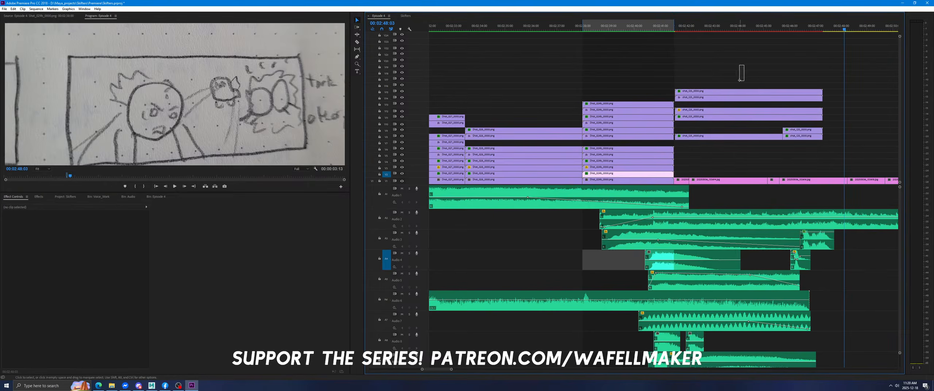
left_click_drag(739, 81, 745, 119)
left_click(774, 29)
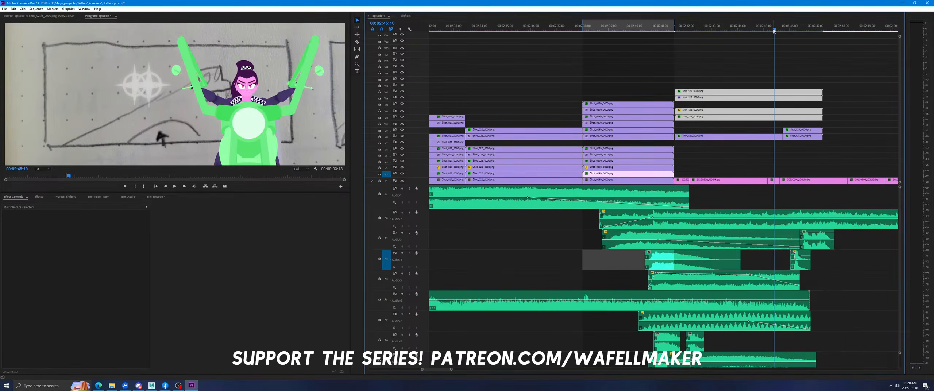
left_click_drag(774, 37, 752, 104)
key("Delete")
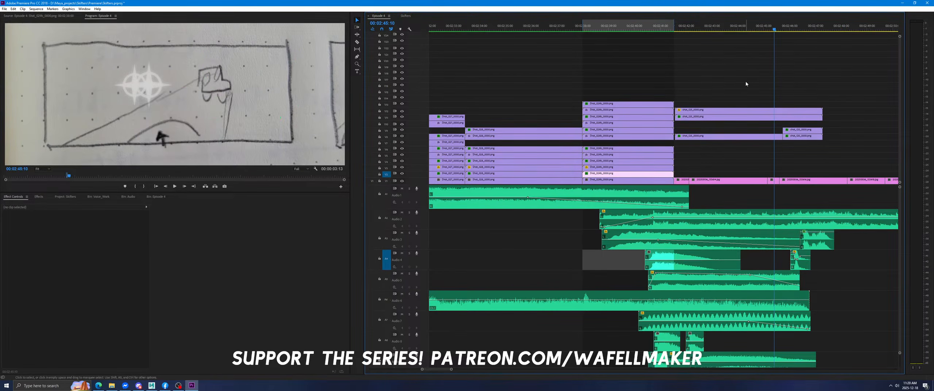
key("ctrl+s")
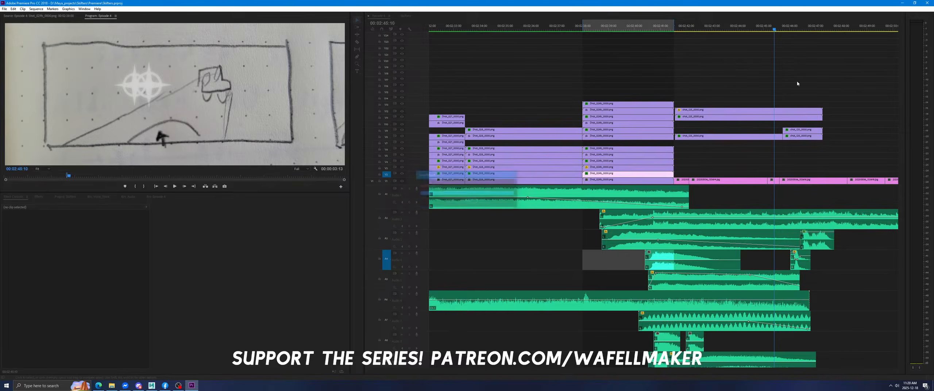
Save the project and move the playhead to 00:02:45:17, over the pasted motorbike clips.
left_click_drag(796, 83, 752, 138)
left_click(739, 86)
key("ctrl+s")
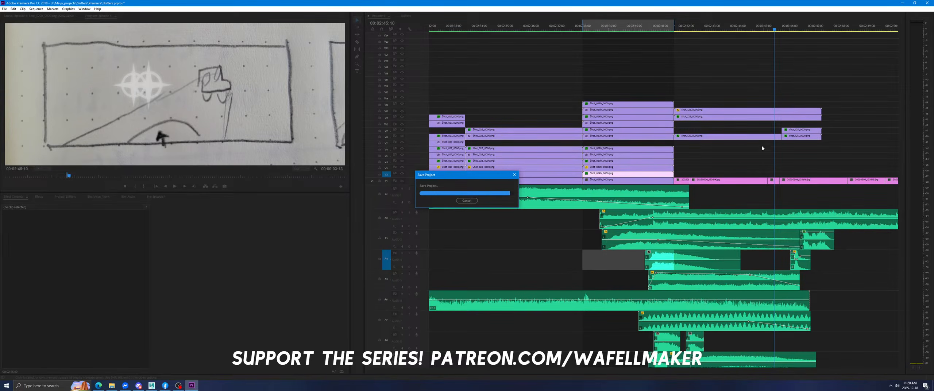
left_click(778, 29)
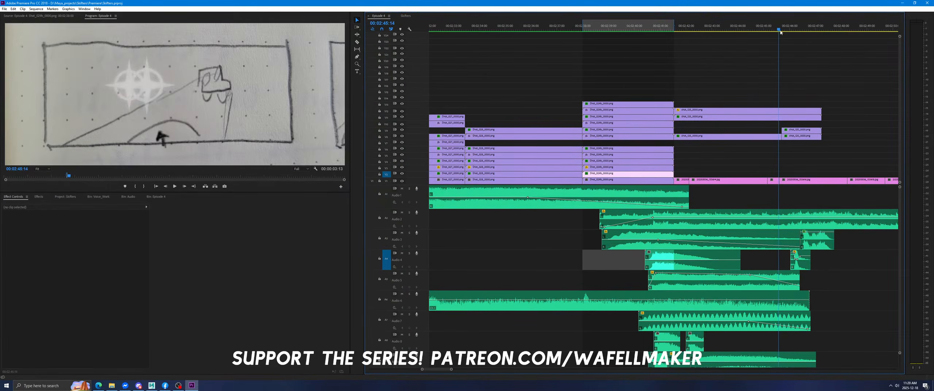
left_click_drag(780, 32, 781, 31)
Copy the topmost motorbike clip's Opacity effect and paste it onto the space shot's clip on its third track from the top.
left_click(750, 110)
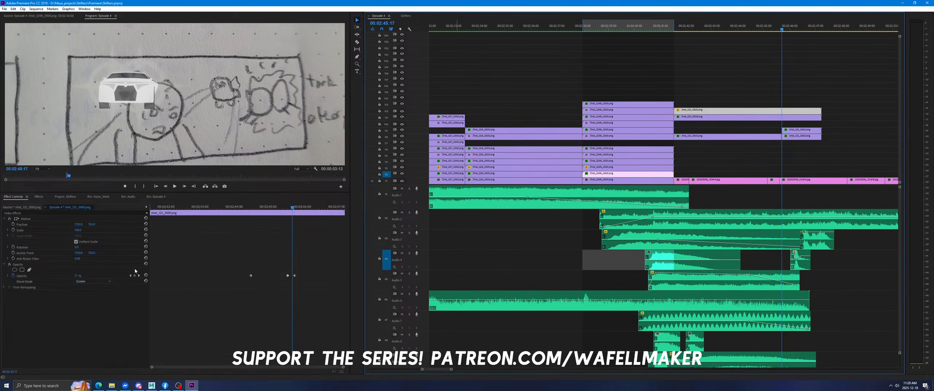
right_click(103, 264)
left_click(122, 297)
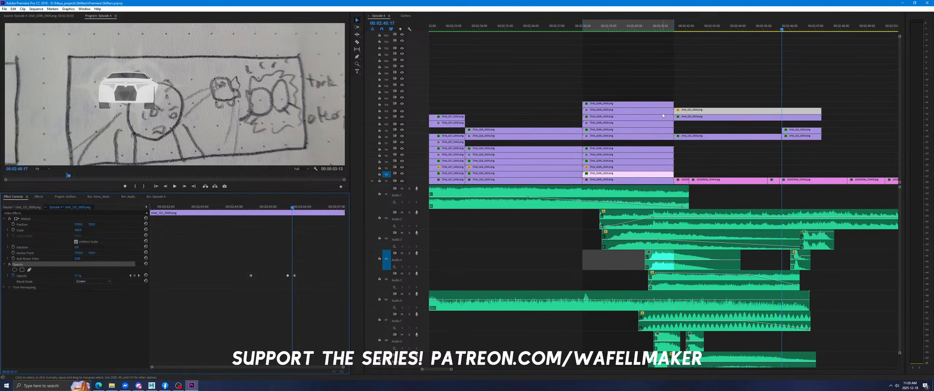
left_click(642, 117)
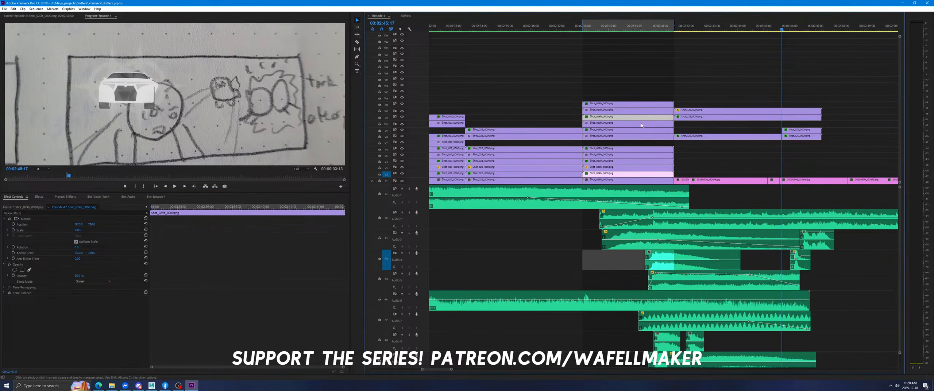
right_click(247, 252)
left_click(257, 254)
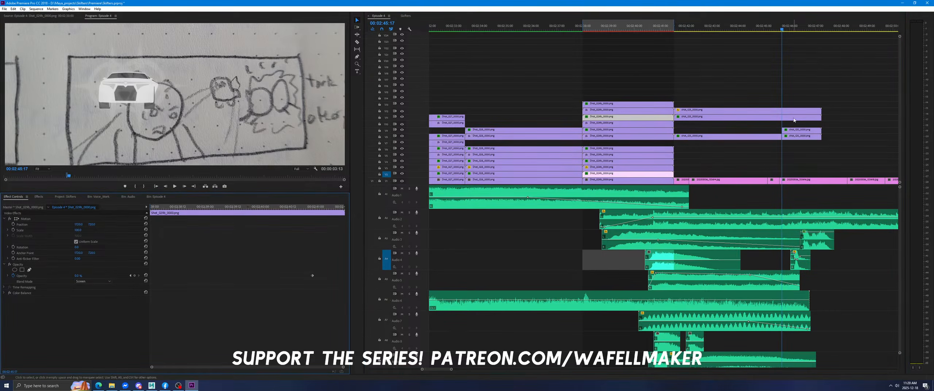
Copy Opacity and Gaussian Blur from the second motorbike clip and paste them onto the space shot's fourth clip from the top.
left_click(793, 117)
left_click(32, 292)
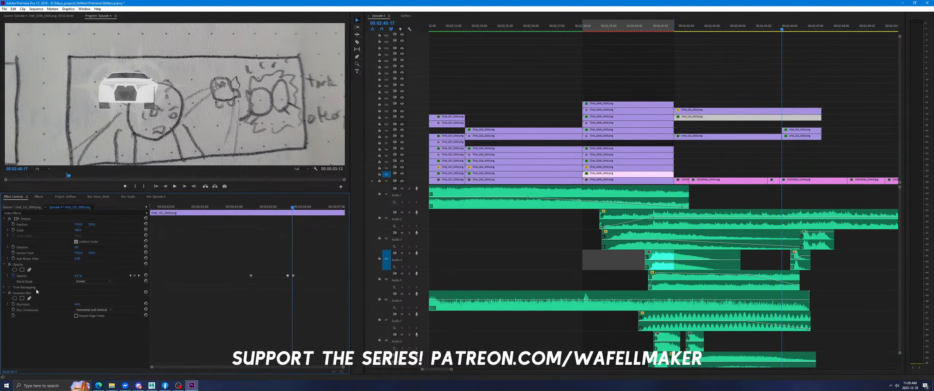
left_click(26, 264, "ctrl")
right_click(25, 263)
left_click(46, 293)
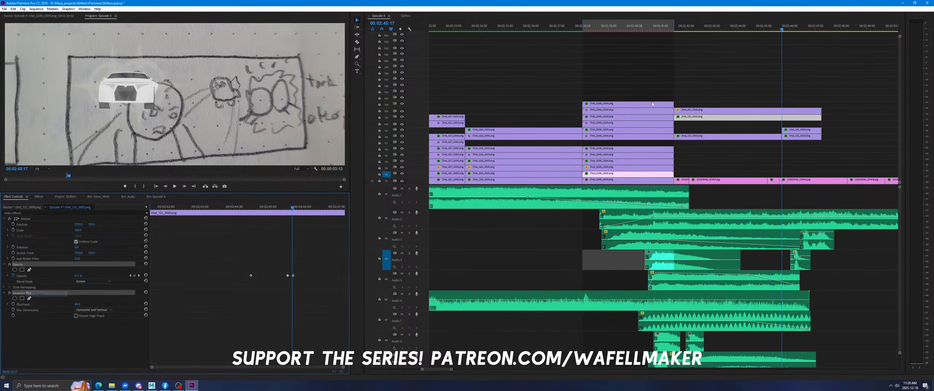
left_click(628, 116)
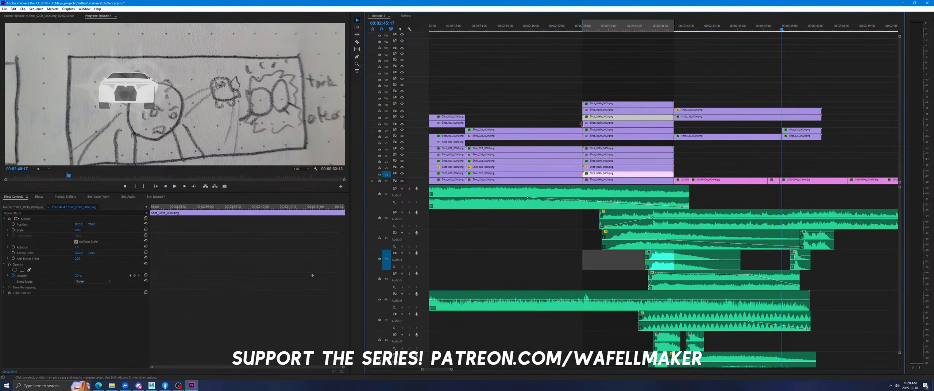
left_click(614, 127)
right_click(261, 231)
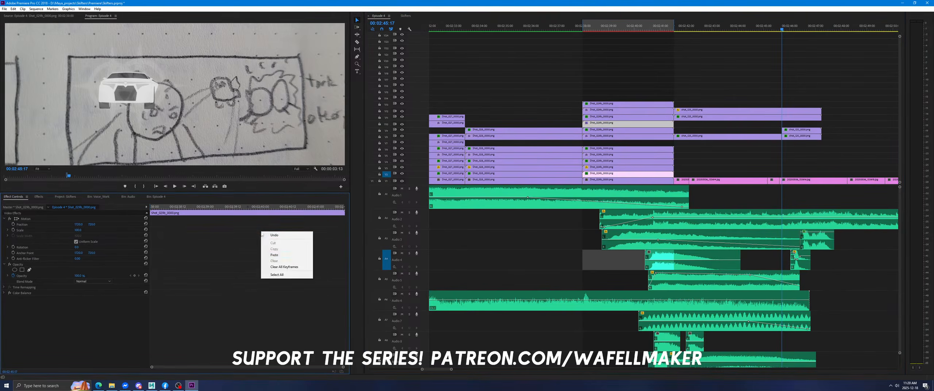
left_click(271, 255)
Delete all the pasted motorbike clips that follow the space shot.
left_click_drag(752, 101, 760, 117)
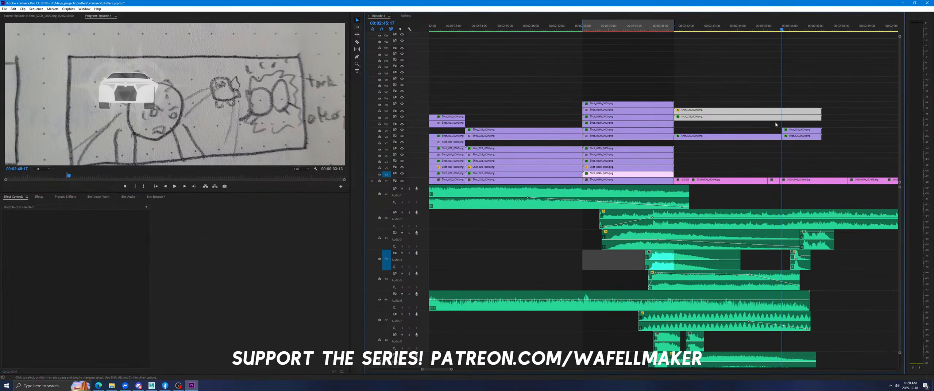
key("Delete")
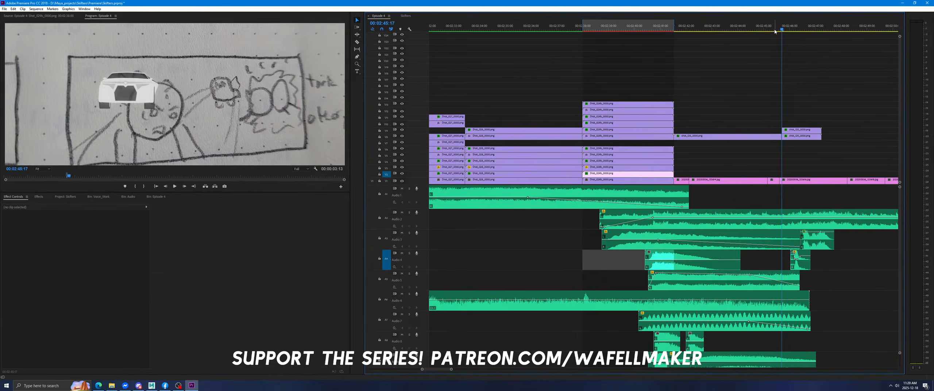
left_click_drag(781, 31, 781, 34)
left_click_drag(771, 79, 833, 155)
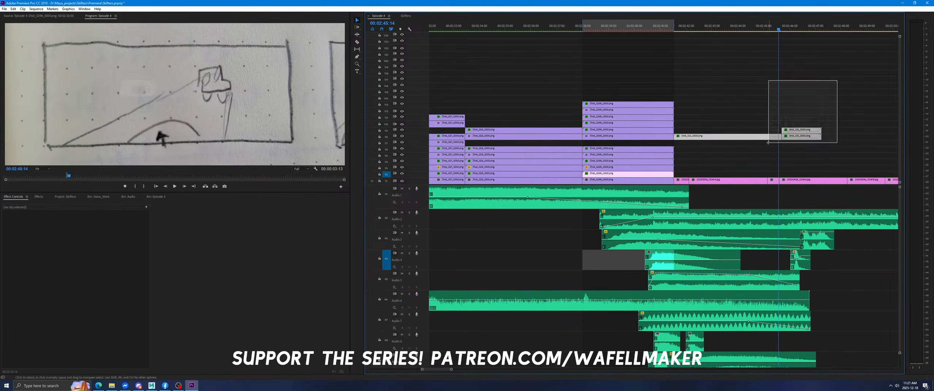
key("Delete")
Preview the space shot up to 00:02:40:19 and save the project.
left_click(613, 26)
left_click_drag(613, 27, 655, 38)
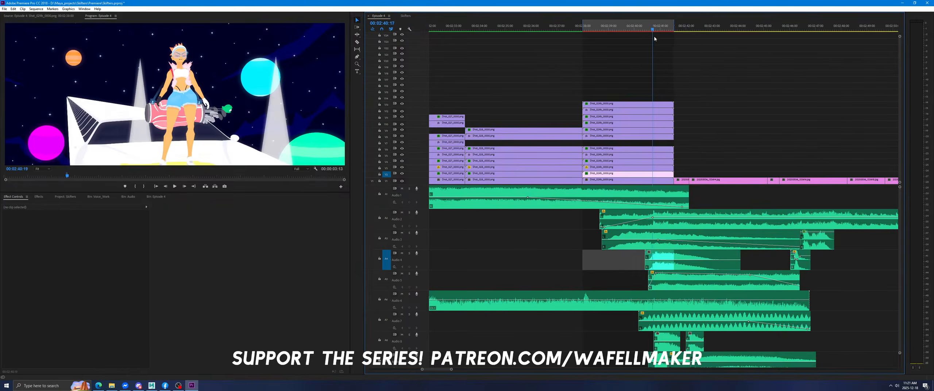
key("ctrl+s")
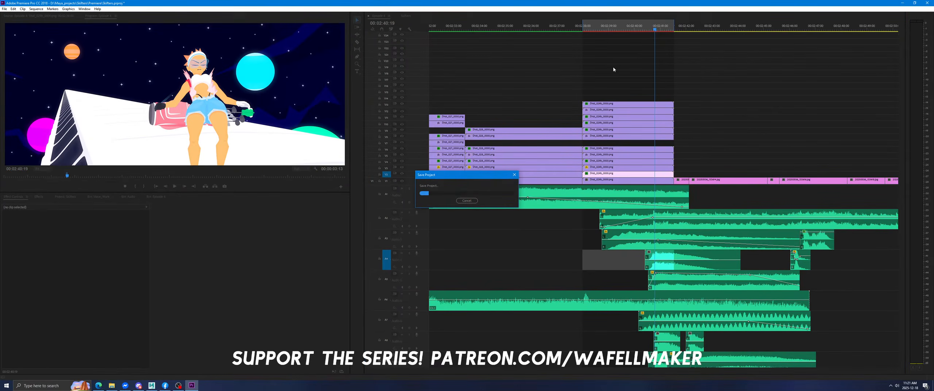
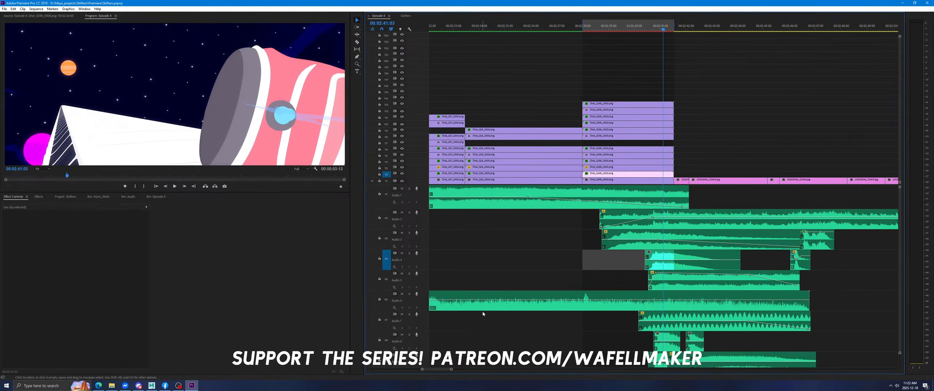
Cut the space shot's two topmost clips at 00:02:41:03 and one frame after it to isolate a single-frame segment.
left_click_drag(451, 369, 436, 369)
left_click(356, 41)
left_click(665, 108)
left_click(184, 187)
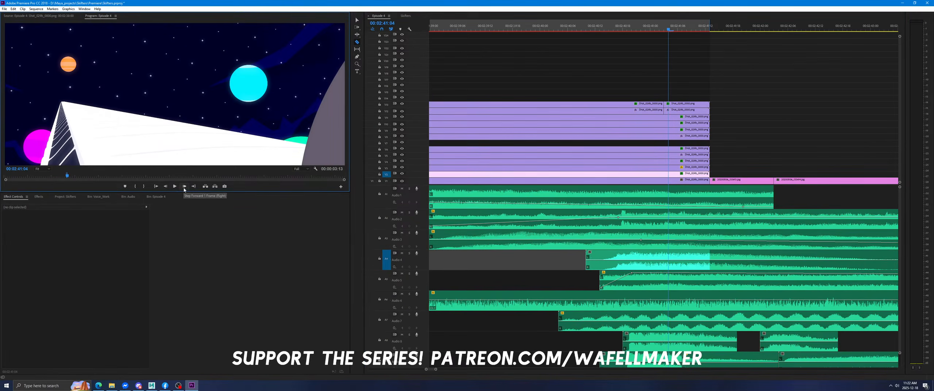
left_click(669, 106)
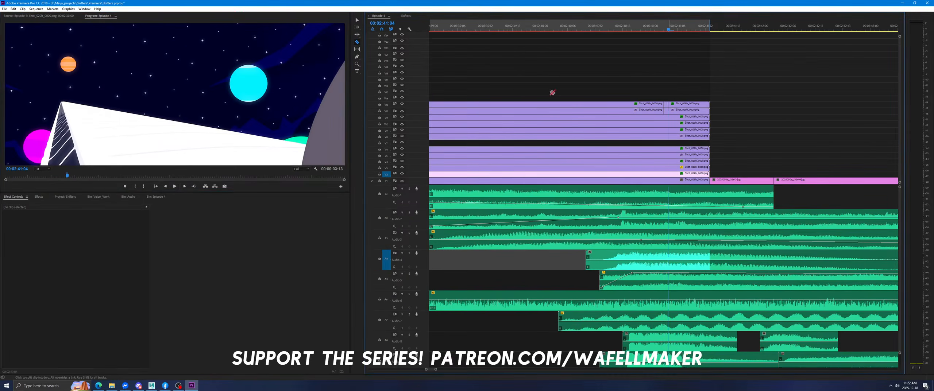
key("v")
Try to reposition the single-frame golf bag segment and paste its Motion settings onto the blurred copy above it.
left_click(665, 30)
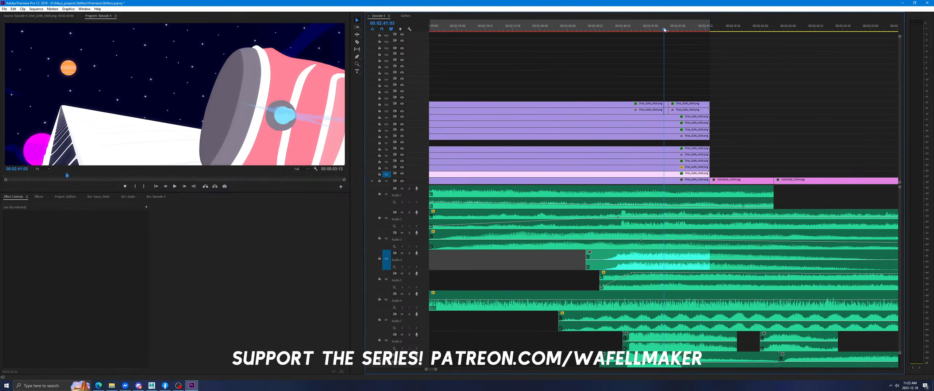
left_click(665, 106)
left_click(665, 110)
left_click_drag(78, 225, 164, 225)
key("ctrl+z")
right_click(47, 219)
left_click(61, 249)
left_click(666, 104)
right_click(227, 230)
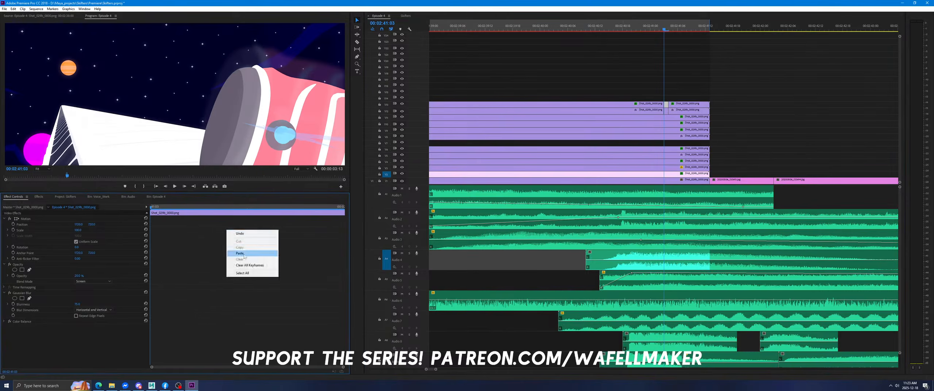
left_click(248, 254)
left_click(659, 30)
mouse_move(659, 30)
left_mouse_down()
mouse_move(667, 33)
mouse_move(650, 33)
mouse_move(667, 36)
left_mouse_up()
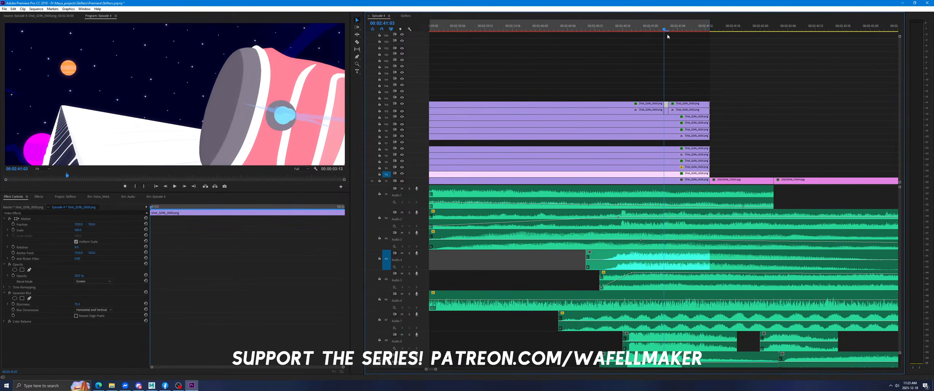
Shift the single-frame golf bag segment slightly downward and paste its Motion settings onto the blurred copy above it.
left_click(666, 112)
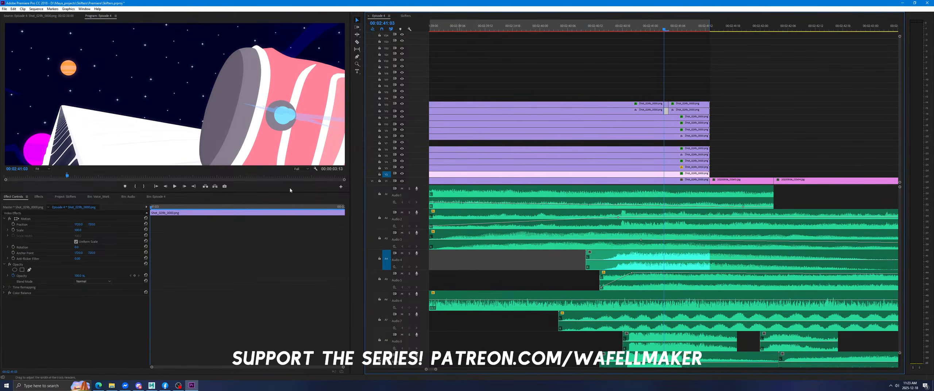
left_click_drag(91, 225, 124, 224)
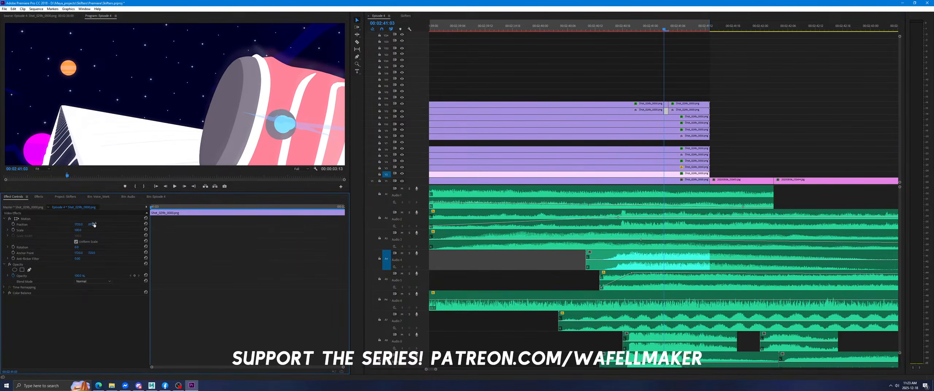
right_click(41, 221)
right_click(41, 220)
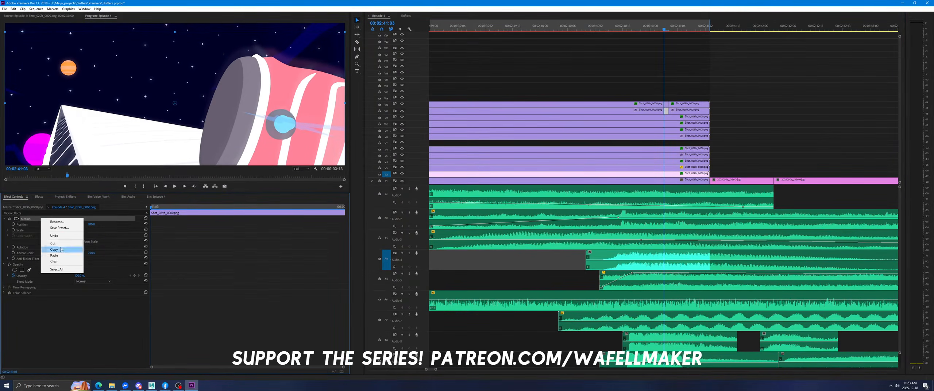
left_click(58, 250)
left_click(665, 106)
right_click(227, 211)
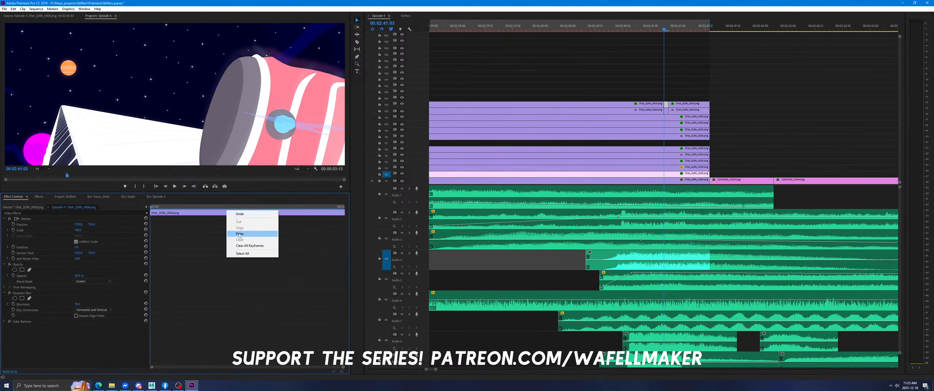
left_click(238, 239)
Check the frames following the shifted golf bag segment and save the project.
left_click(669, 26)
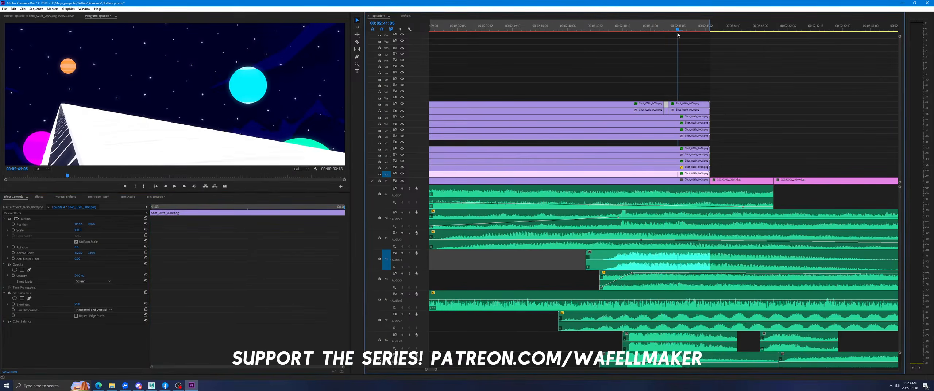
key("Right")
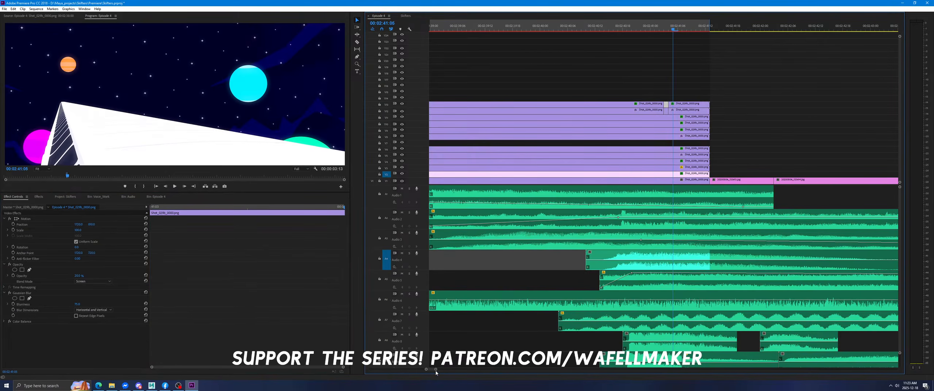
left_click_drag(436, 370, 441, 370)
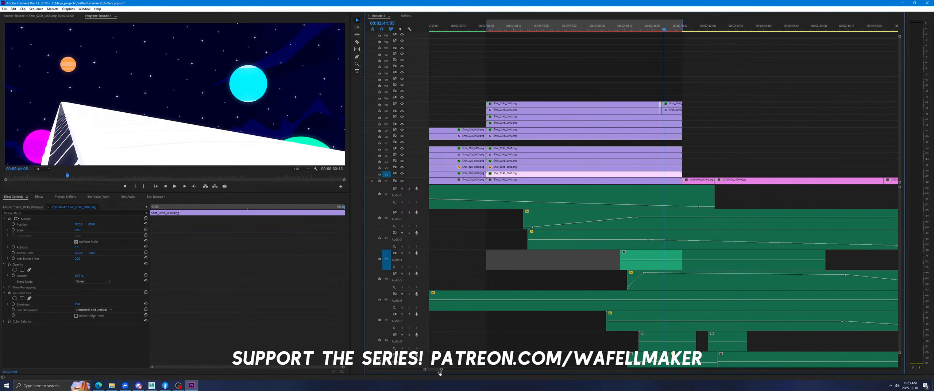
key("ctrl+s")
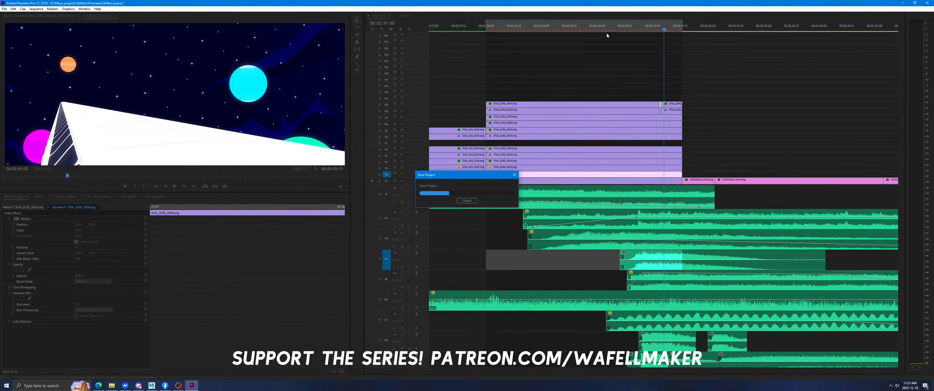
Examine the blur and opacity keyframes of the space shot's upper clips between 00:02:39:17 and 00:02:40:16.
left_click(636, 28)
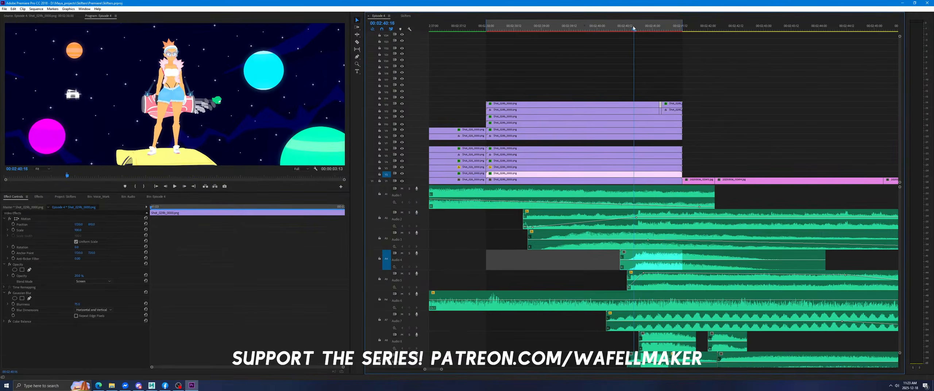
left_click_drag(635, 28, 581, 60)
left_click(574, 120)
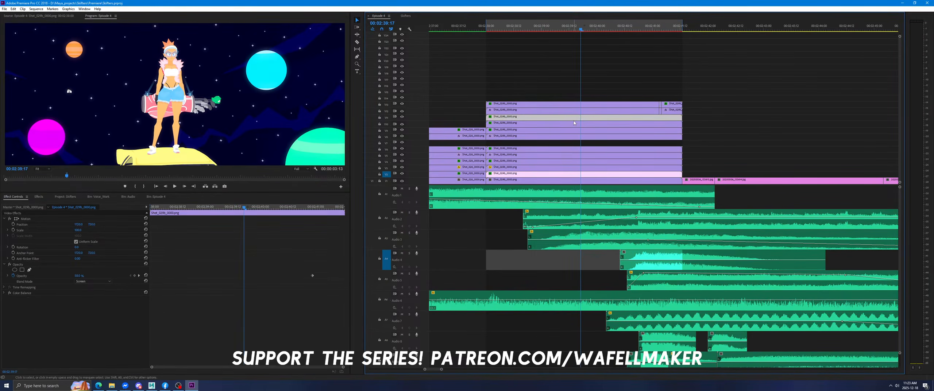
left_click(563, 127)
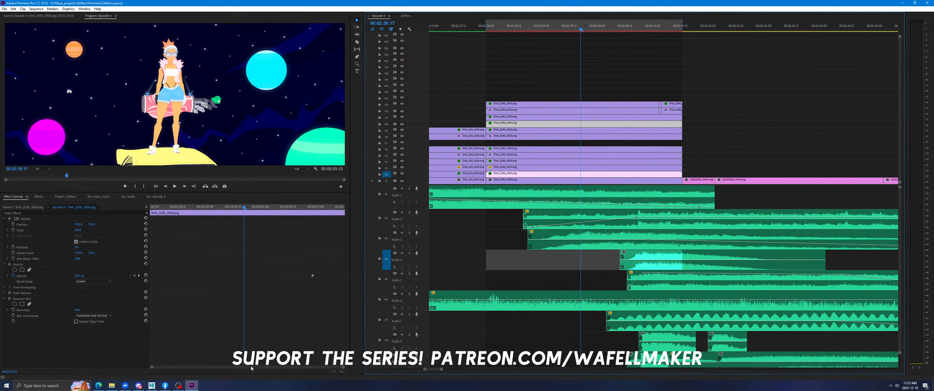
left_click_drag(294, 207, 274, 225)
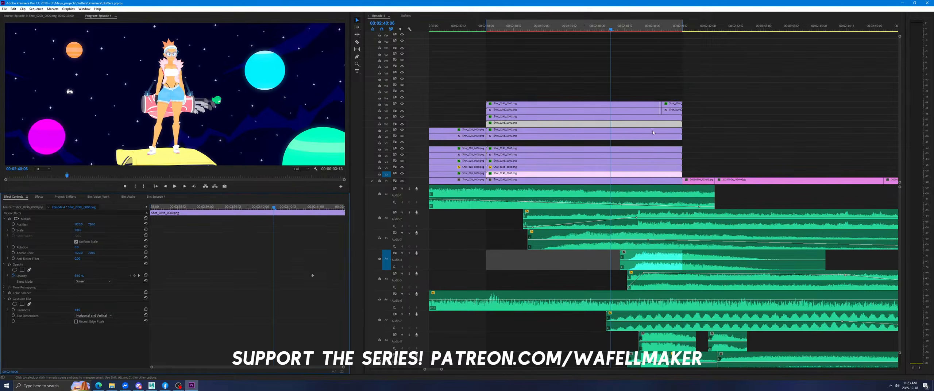
left_click(620, 117)
left_click_drag(318, 207, 296, 223)
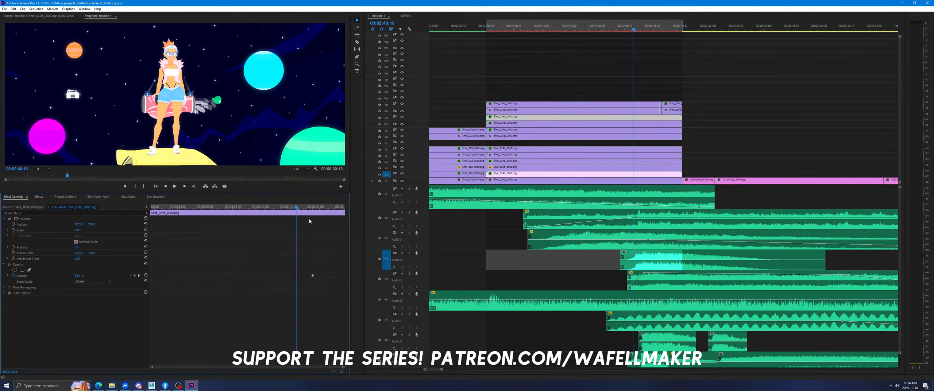
left_click(596, 126)
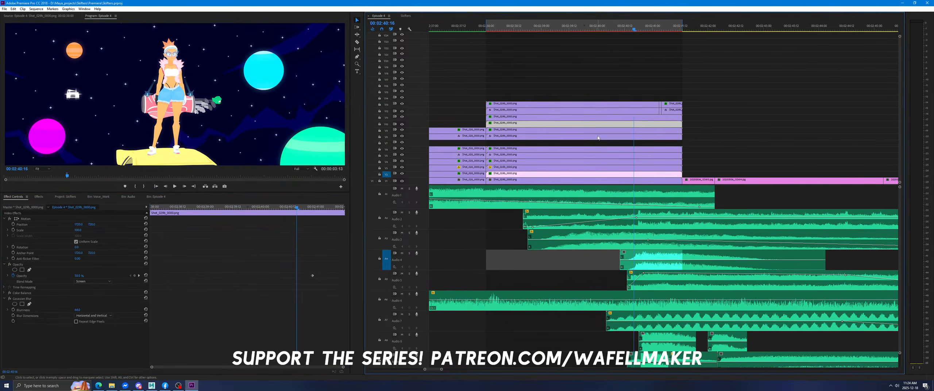
left_click(597, 137)
left_click(598, 130)
left_click(598, 123)
left_click(598, 116)
left_click(598, 123)
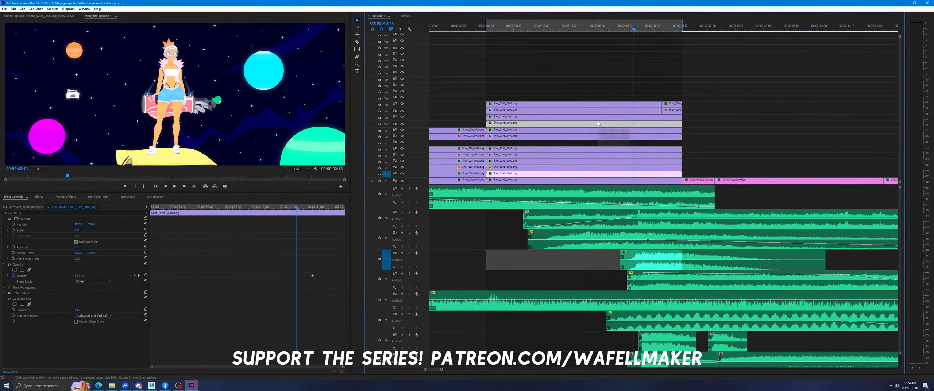
Keyframe the opacity of the clip just above the empty track from 0% at 00:02:39:20 to 100% at 00:02:40:16.
left_click(595, 137)
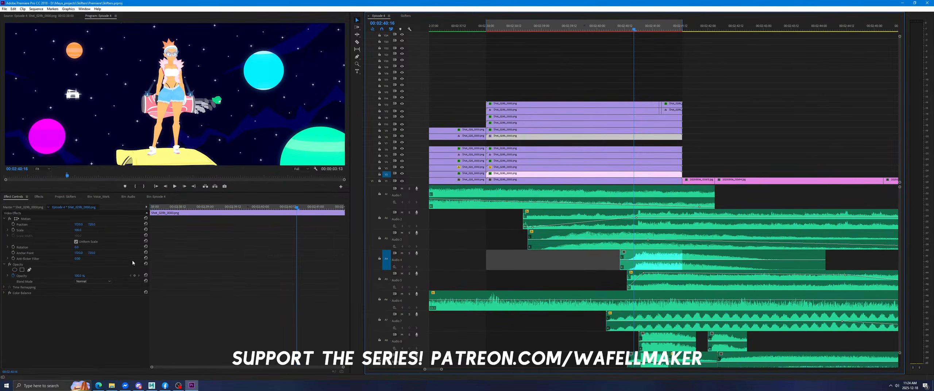
left_click(134, 276)
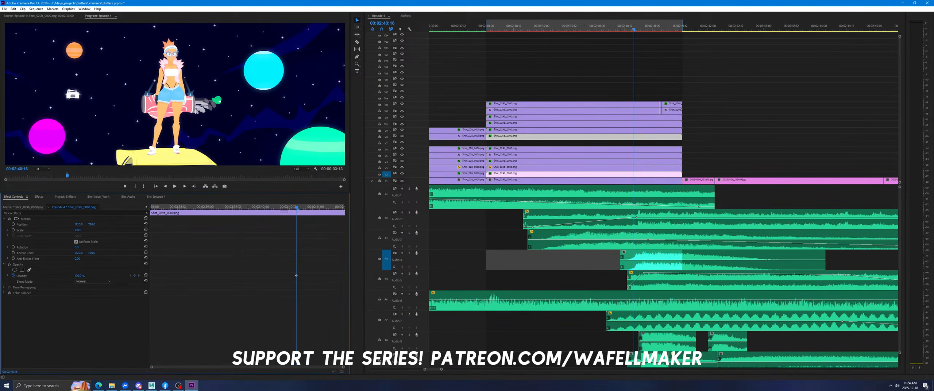
left_click_drag(260, 208, 251, 208)
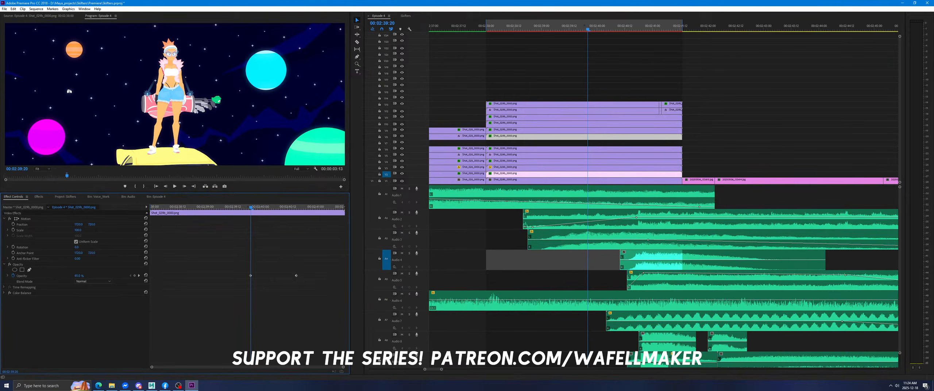
left_click_drag(234, 209, 209, 214)
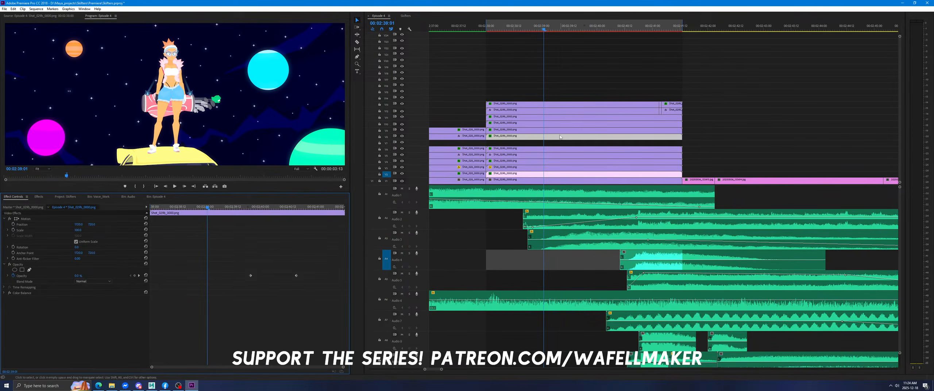
Keyframe the opacity of both screen-blended glow clips to 0% at 00:02:39:01.
left_click(546, 130)
left_click(546, 123)
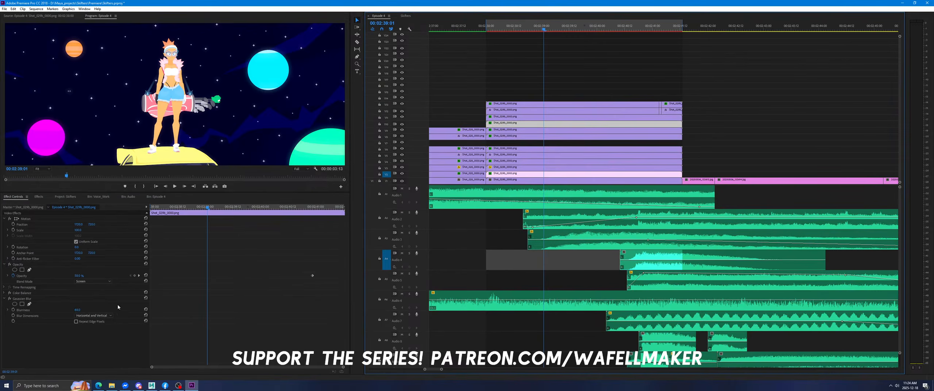
left_click_drag(77, 276, 78, 276)
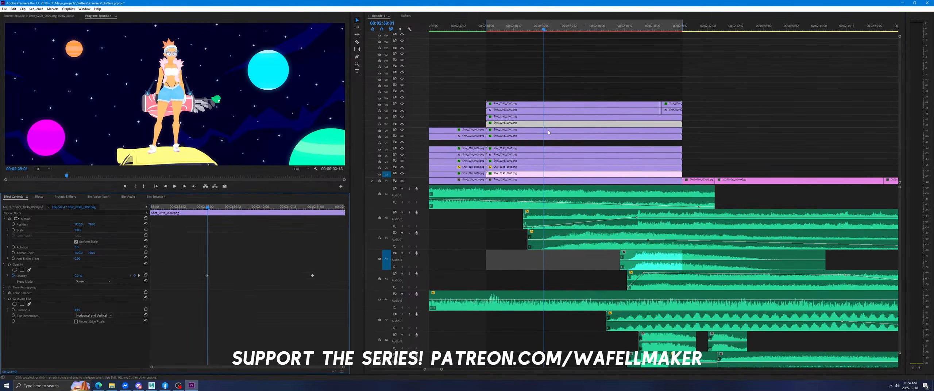
left_click(546, 119)
left_click_drag(80, 276, 59, 276)
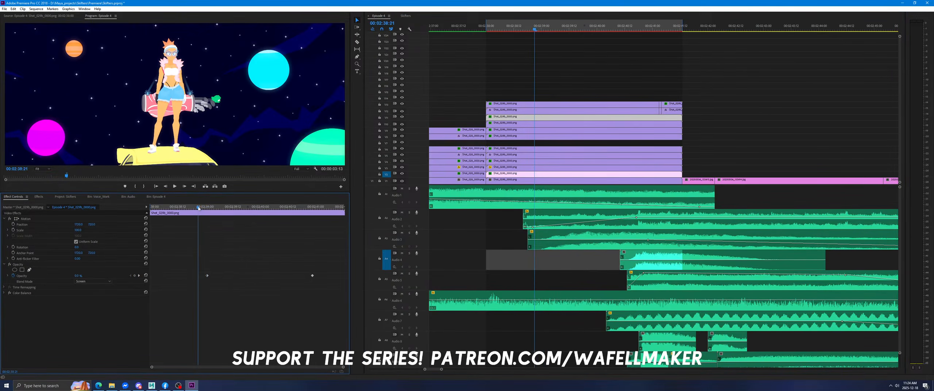
left_click(553, 123)
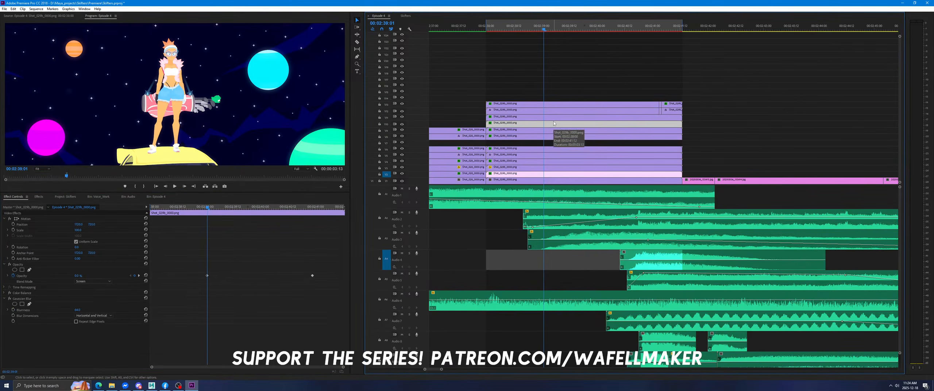
Lower the opacity of the clip directly beneath the blurred glow copy and check the fade-in up to 00:02:39:23.
left_click(554, 131)
left_click(61, 276)
left_click_drag(57, 277, 19, 276)
left_click_drag(218, 210, 278, 209)
key("Return")
left_click_drag(204, 208, 258, 224)
Shorten the opacity fade of the clip just above the empty track by delaying its start keyframe, and set the keyframes to Bezier.
left_click(620, 137)
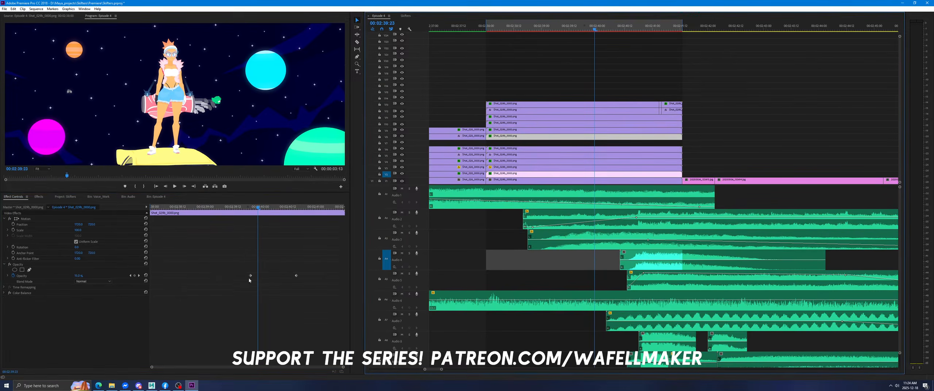
left_click(301, 277)
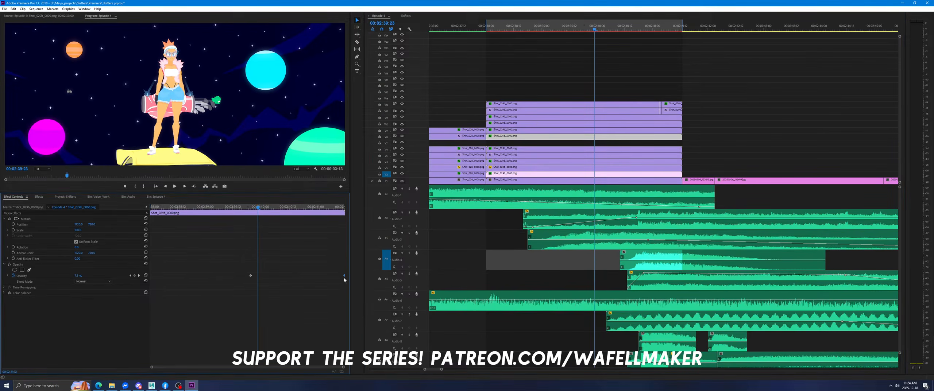
left_click_drag(254, 210, 290, 225)
key("Left")
left_click_drag(267, 275, 277, 275)
right_click(297, 274)
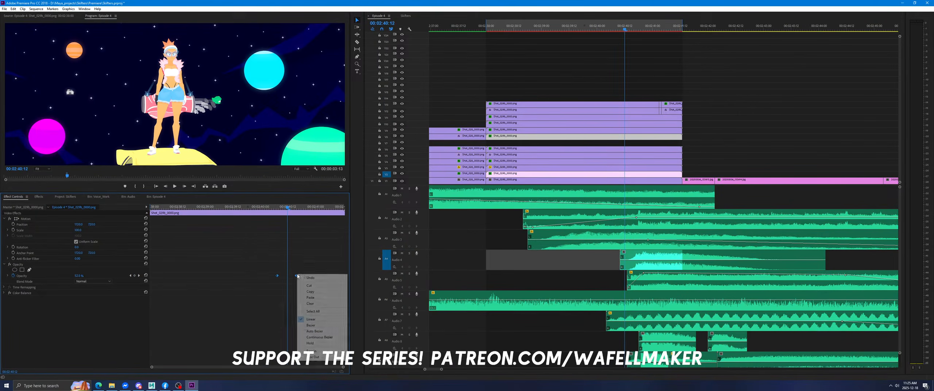
left_click(311, 325)
Delay the opacity fade so its keyframes run from 00:02:40:14 to about 00:02:40:18.
left_click_drag(271, 210, 288, 215)
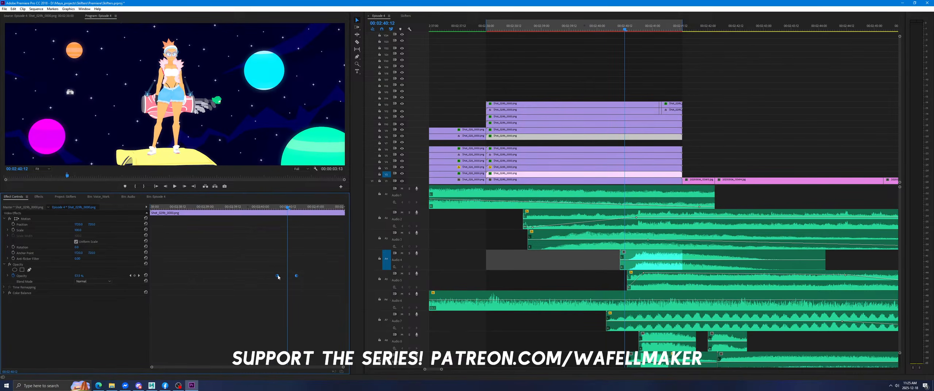
left_click_drag(286, 277, 288, 276)
left_click_drag(289, 210, 294, 212)
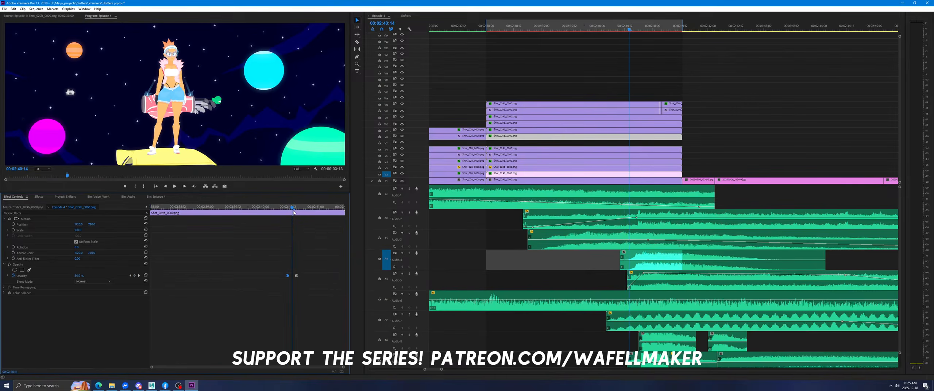
left_click_drag(288, 275, 291, 275)
left_click_drag(292, 210, 296, 211)
left_click_drag(297, 276, 302, 276)
left_click_drag(297, 210, 302, 211)
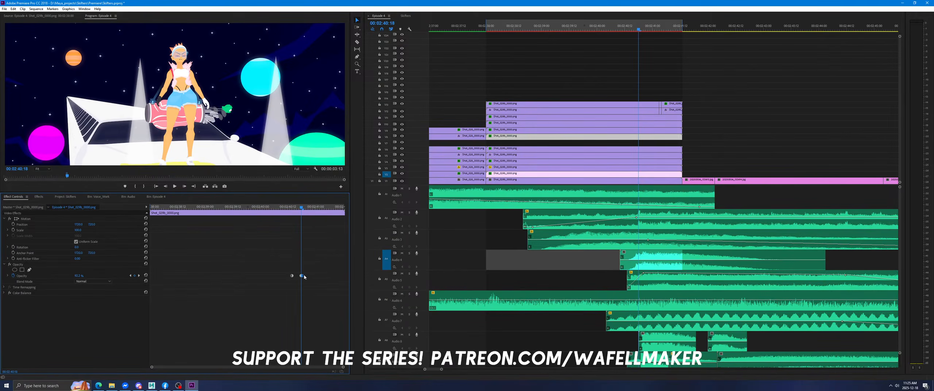
Set the clip's opacity to 100% at 00:02:40:18 and add a lower opacity keyframe one frame earlier at 00:02:40:17.
left_click_drag(79, 275, 87, 275)
left_click(130, 275)
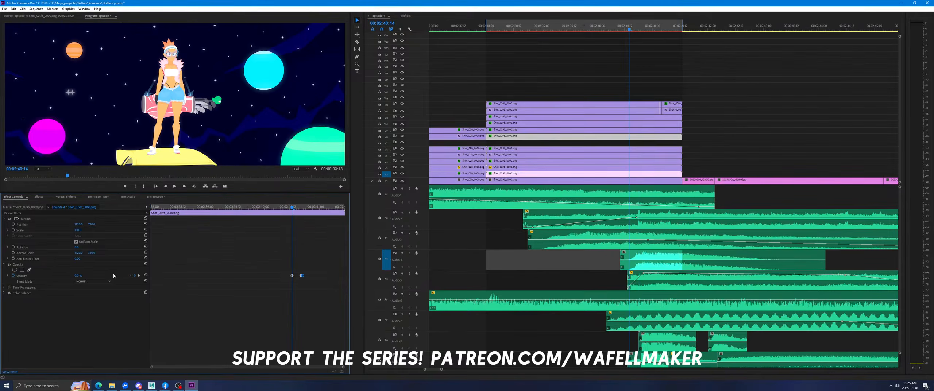
left_click(138, 275)
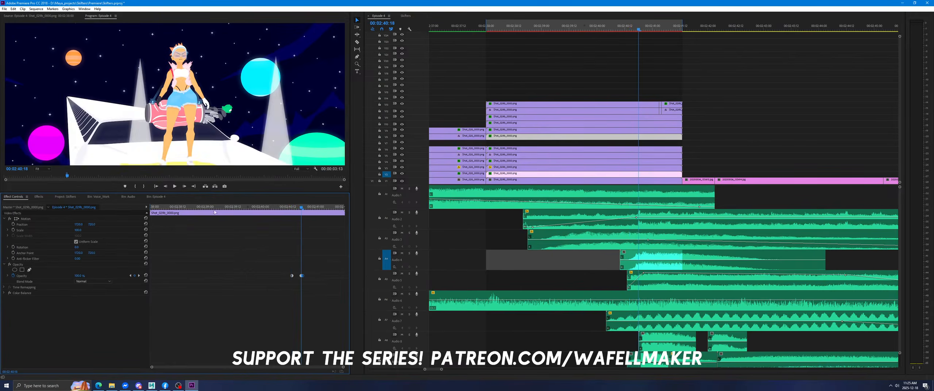
left_click(165, 186)
left_click_drag(81, 276, 72, 276)
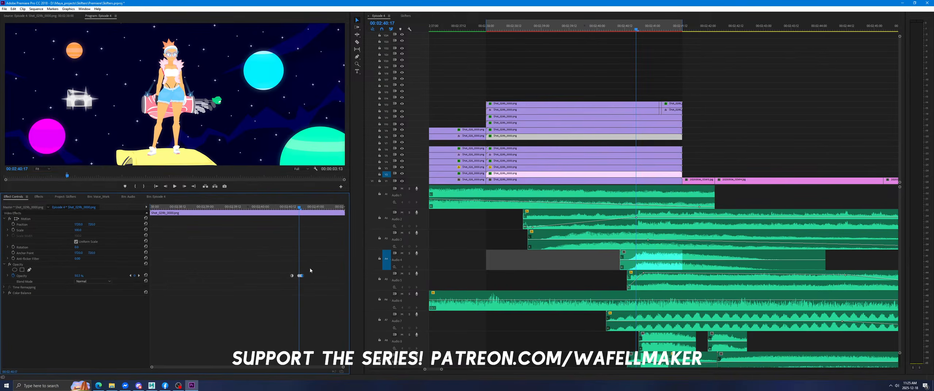
Render and play back the space shot with its revised fade, and save the project.
left_click(301, 207)
left_click_drag(300, 213, 215, 213)
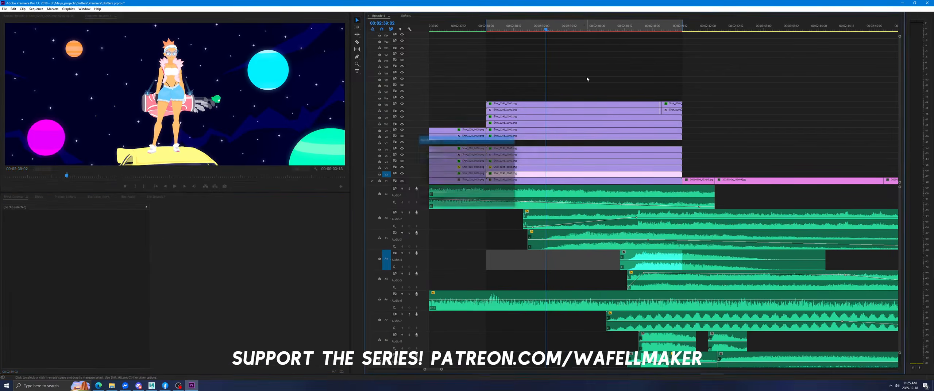
key("Return")
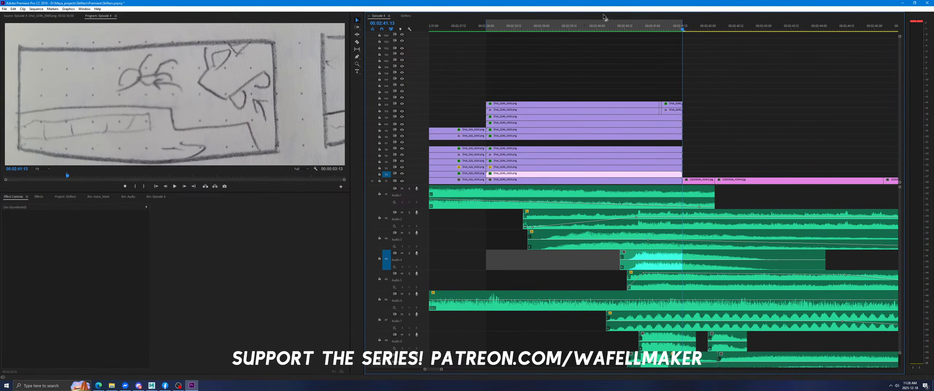
key("ctrl+s")
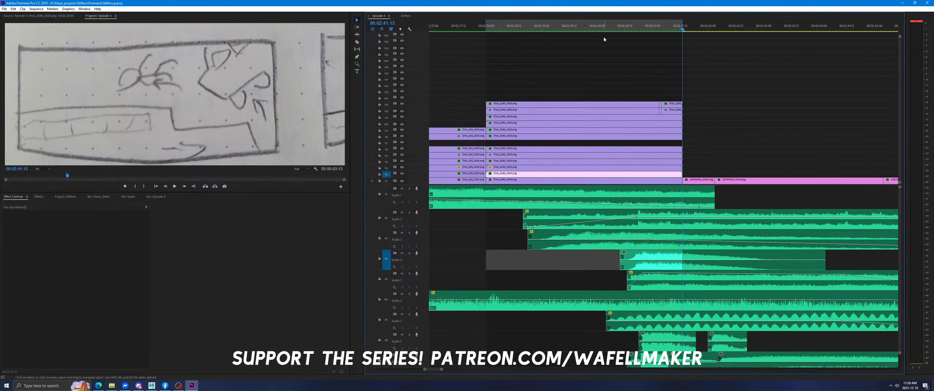
Trim the two screen-blended glow clips to end at 00:02:40:18, checking the rendered playback before saving the project.
left_click_drag(491, 25, 638, 62)
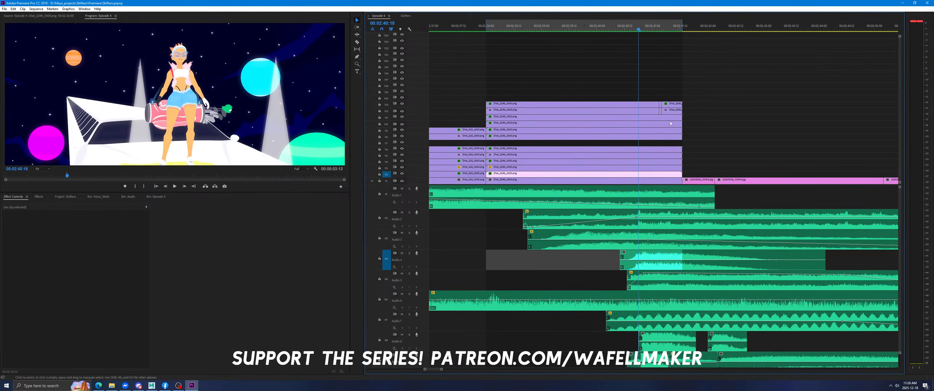
left_click_drag(687, 124, 642, 122)
left_click_drag(638, 31, 684, 31)
key("Return")
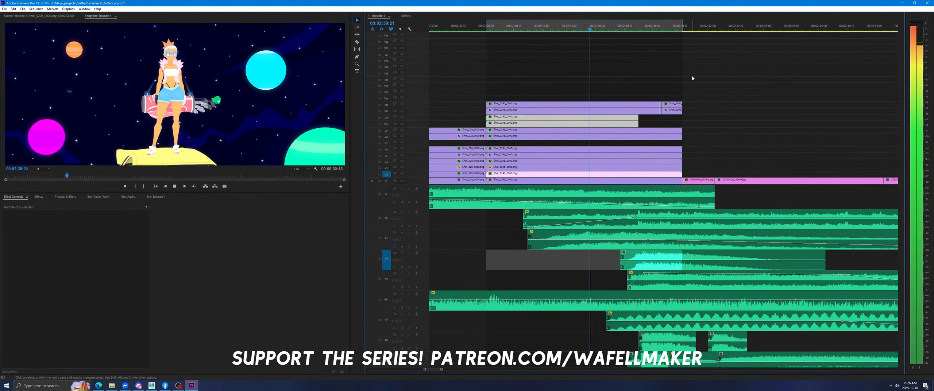
mouse_move(669, 29)
left_mouse_down()
mouse_move(638, 32)
mouse_move(670, 42)
left_mouse_up()
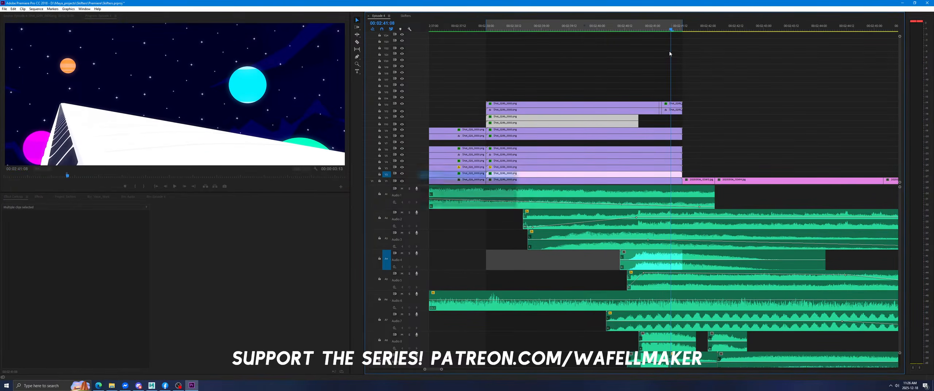
key("ctrl+s")
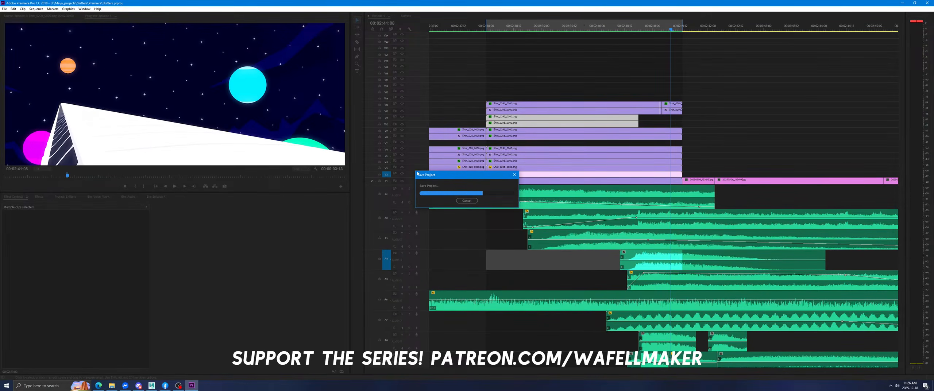
Switch to Maya and show the limo display layer together with layer1 and layer2.
left_click(152, 386)
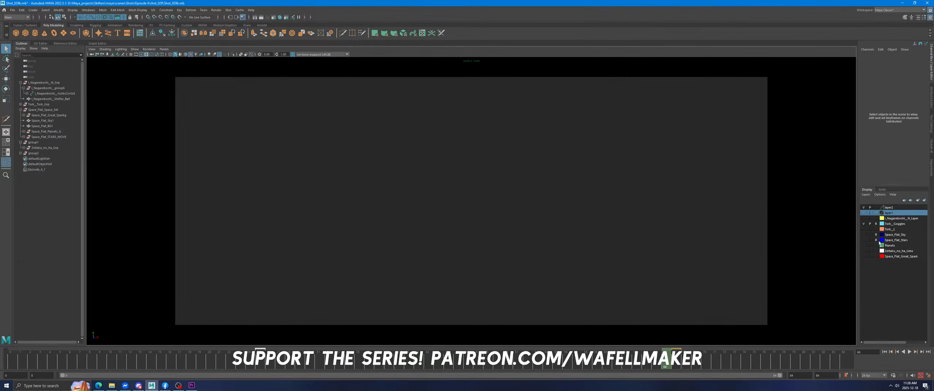
left_click(862, 252)
left_click(862, 210)
left_click(862, 214)
Play and scrub the shot's animation to examine the limo's approach in the shot camera and in another view.
left_click(266, 364)
key("alt+v")
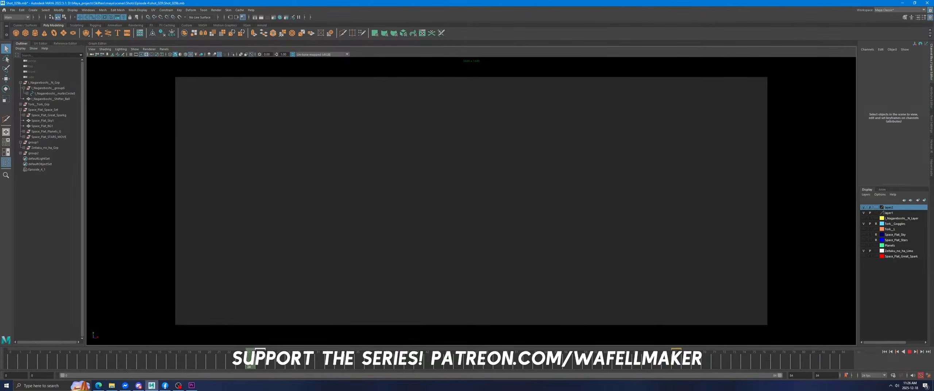
key("alt+v")
key("space")
key("space")
scroll(542, 199, "down", 5)
scroll(543, 199, "down", 6)
left_click_drag(521, 213, 456, 233, "alt")
left_click_drag(297, 359, 300, 335)
key("space")
key("space")
key("alt+v")
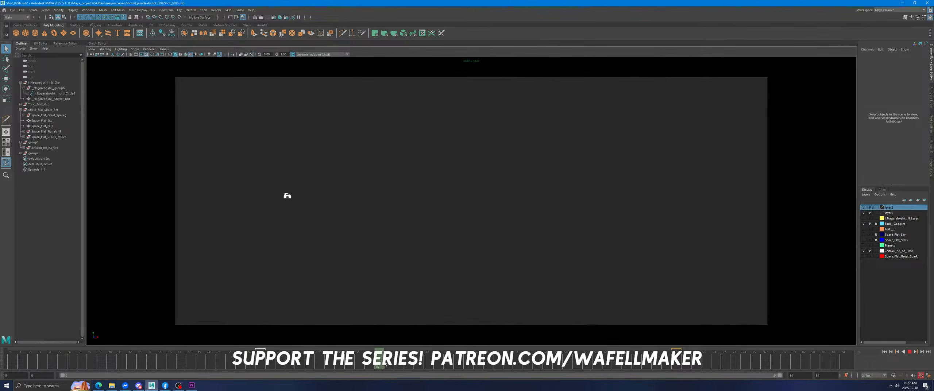
left_click_drag(524, 367, 679, 359)
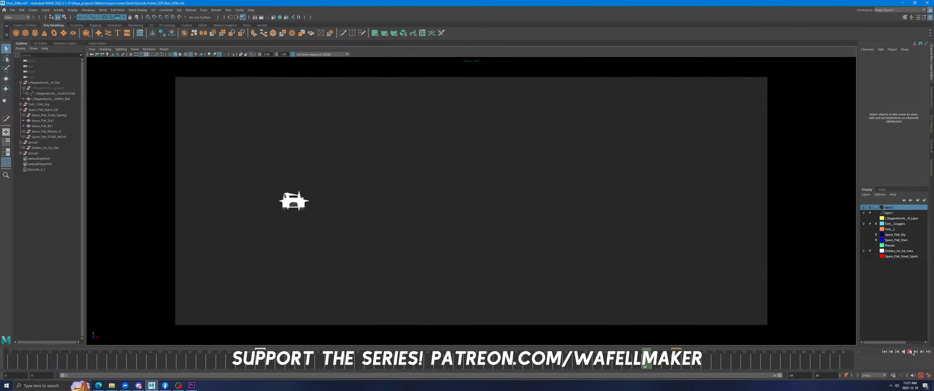
Switch to Premiere Pro and play back the space shot from its start in the Episode 4 sequence.
left_click(192, 385)
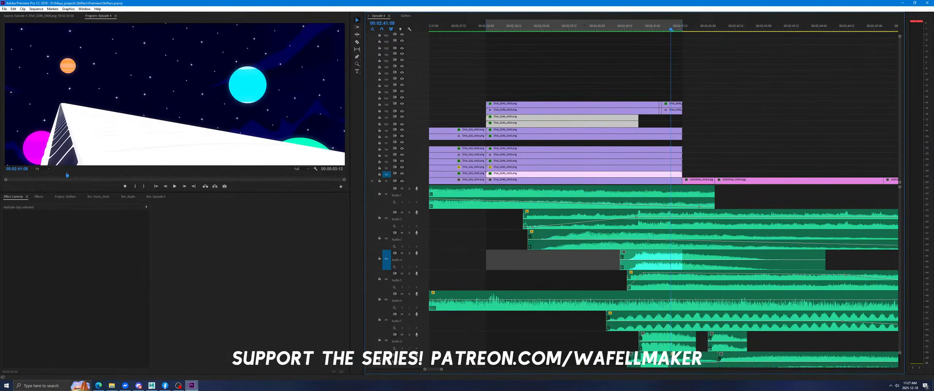
left_click(490, 26)
left_click(174, 186)
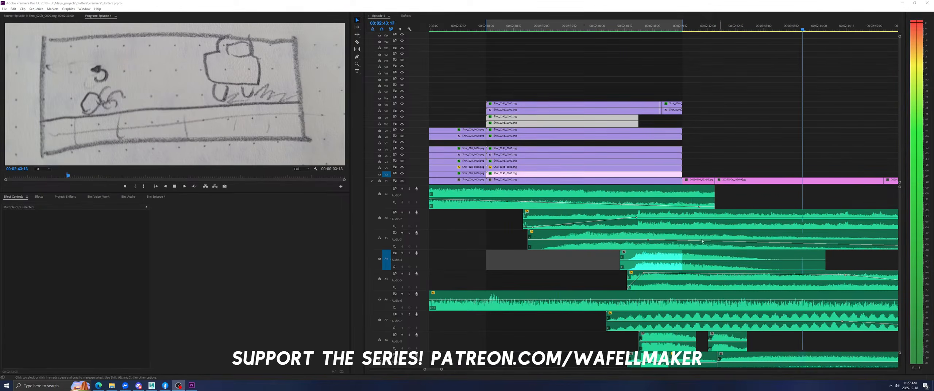
left_click(617, 30)
Switch to Maya and inspect the curved strip across the limo's body, along with the layer2 display layer's settings and commands.
left_click(151, 385)
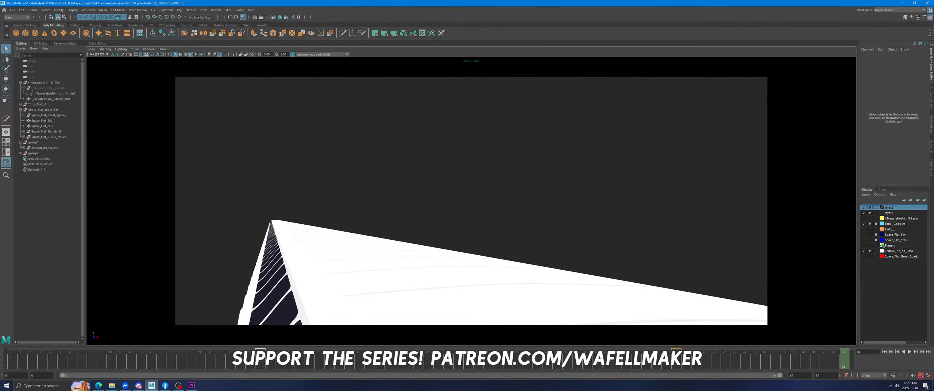
left_click(381, 254)
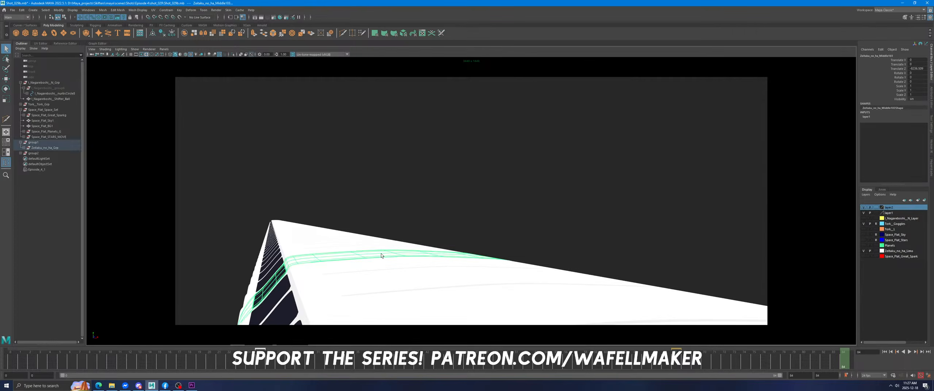
double_click(892, 207)
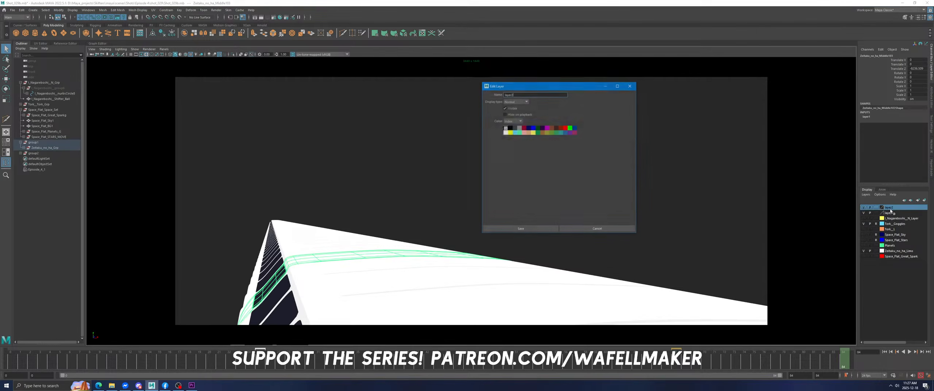
left_click(629, 86)
right_click(876, 207)
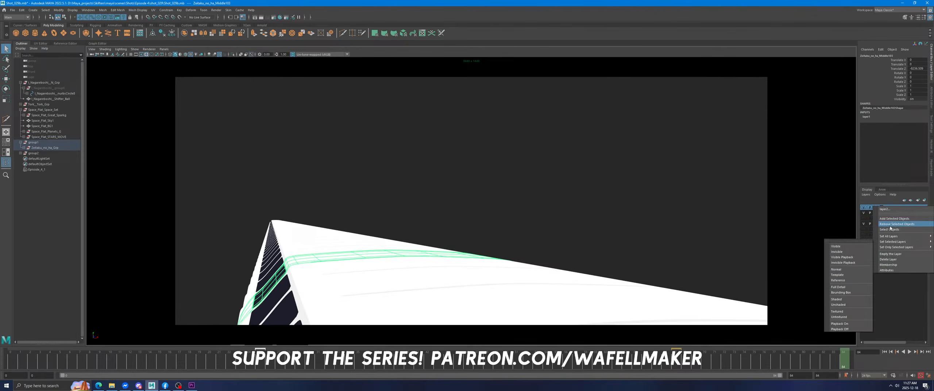
left_click(912, 201)
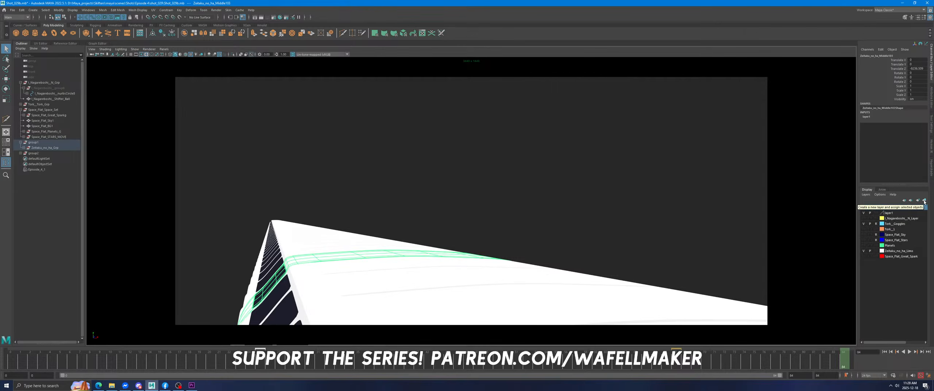
left_click(923, 201)
left_click(136, 100)
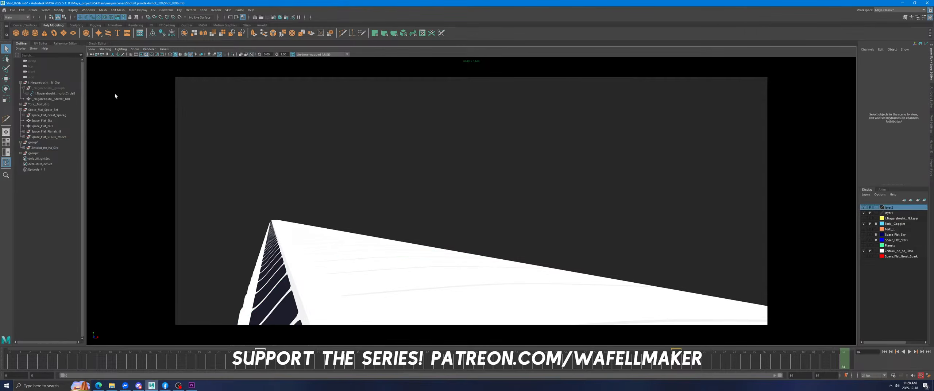